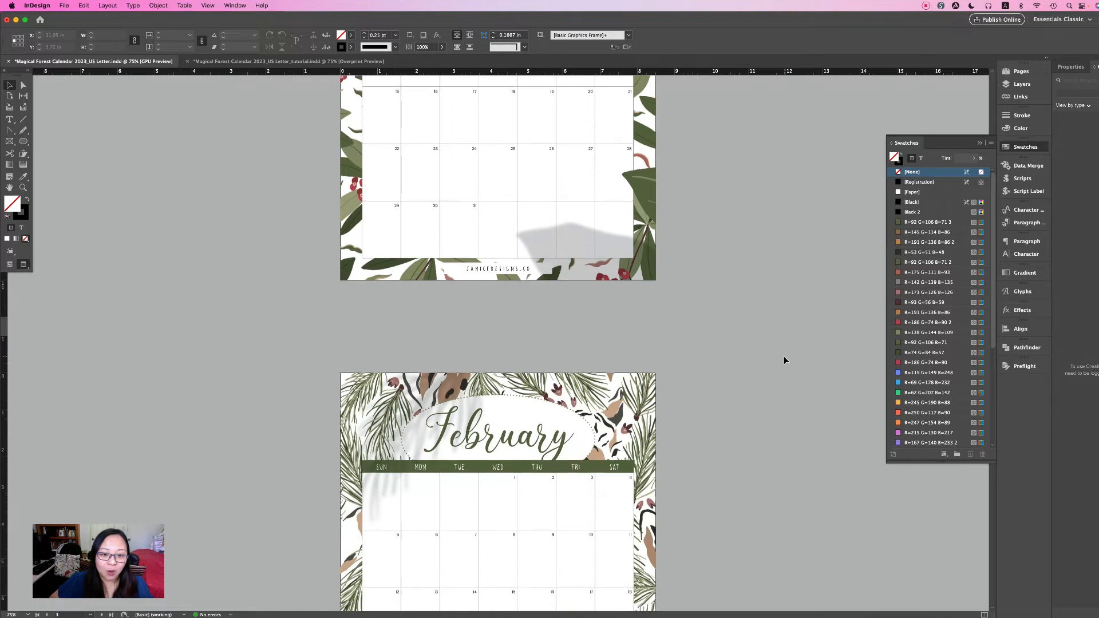
# Look through the finished calendar's monthly pages from January to May and return to its cover
pyautogui.scroll(-17, 785, 360)
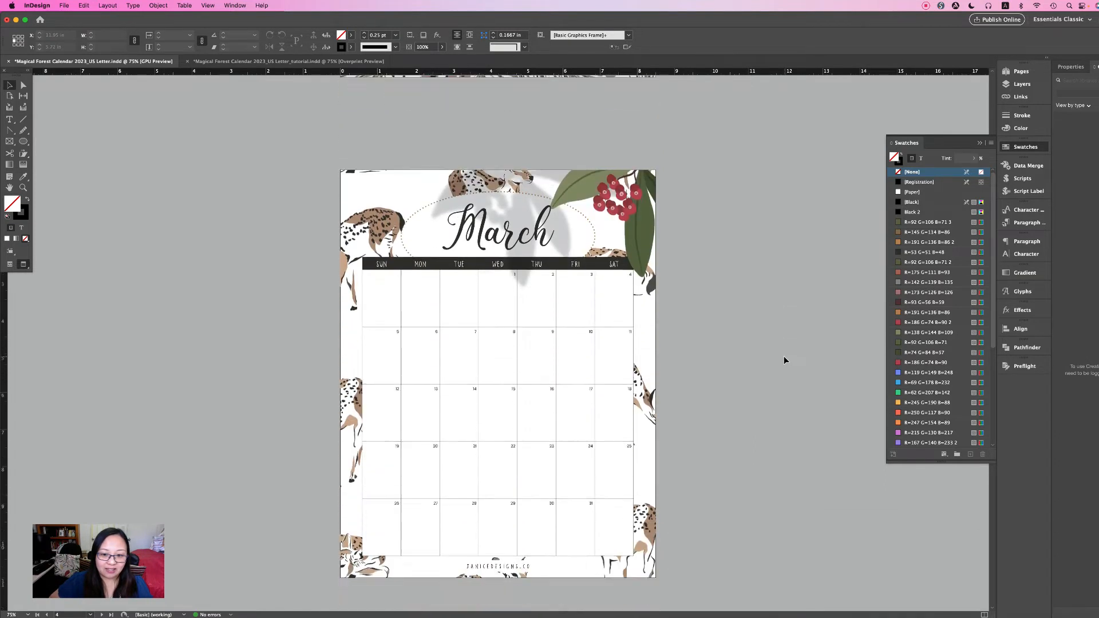
pyautogui.scroll(-6, 784, 359)
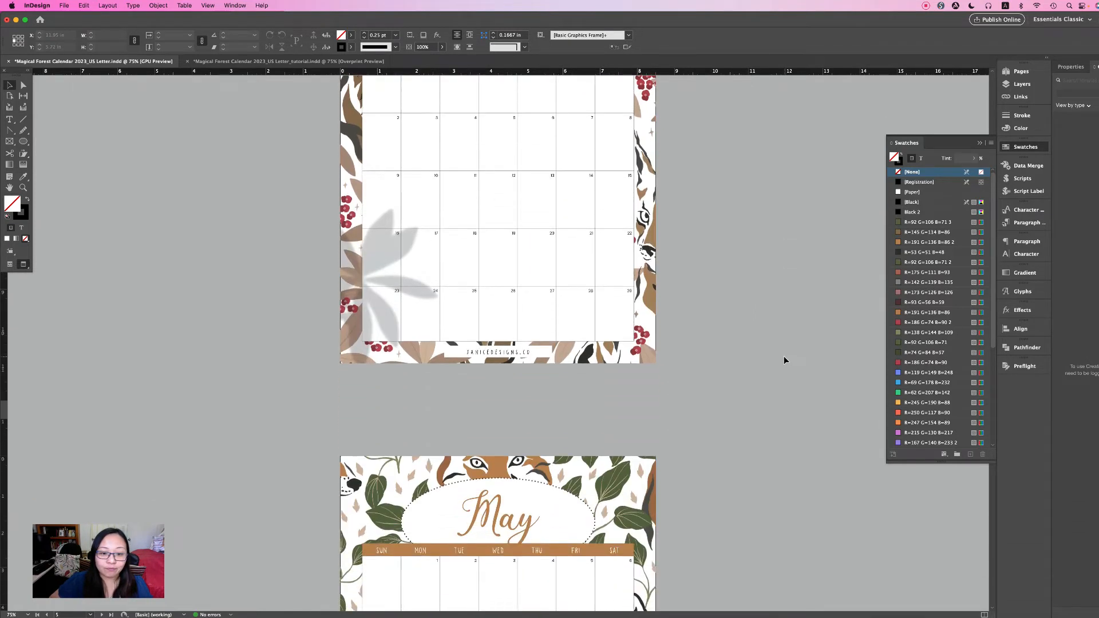
pyautogui.scroll(20, 784, 360)
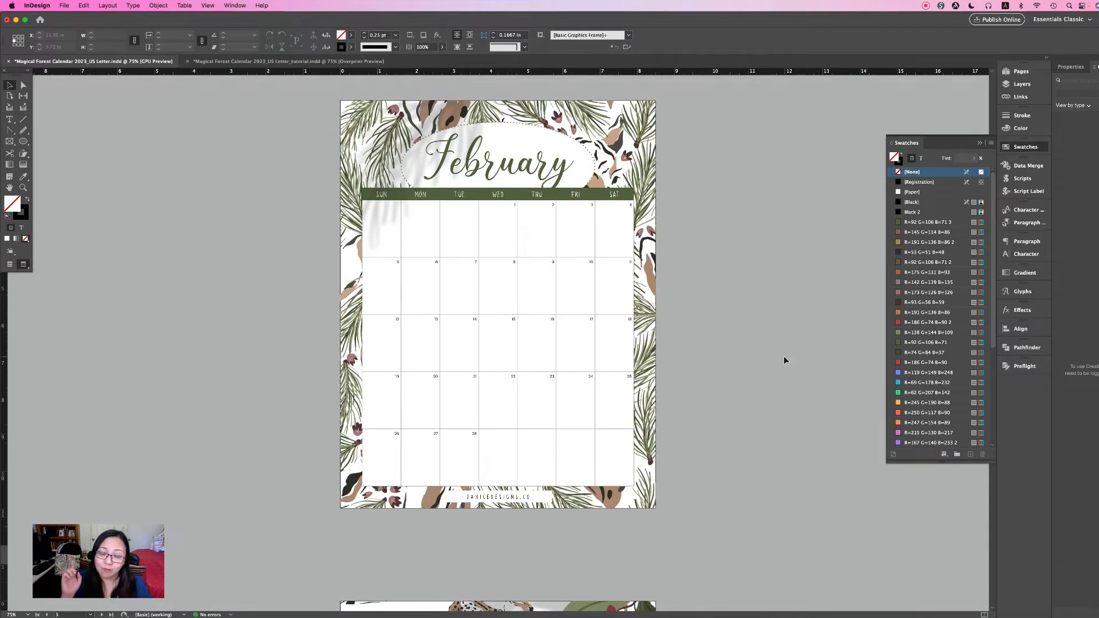
pyautogui.scroll(15, 784, 359)
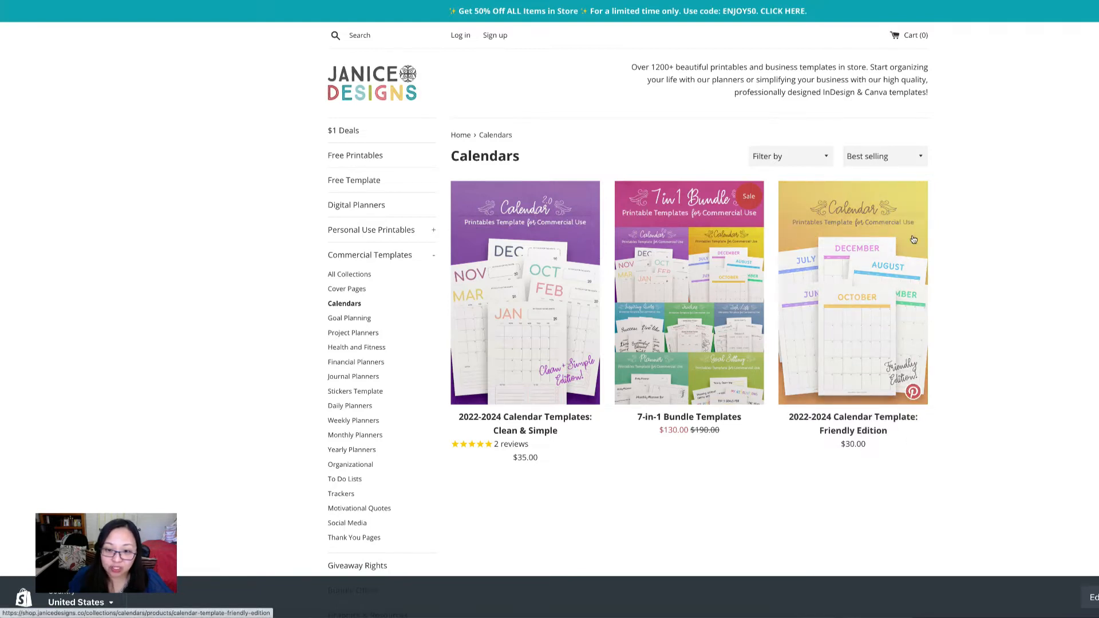
# View the shop's 2022-2024 Calendar Template: Friendly Edition product page and return to the finished calendar's January page in InDesign
pyautogui.click(840, 368)
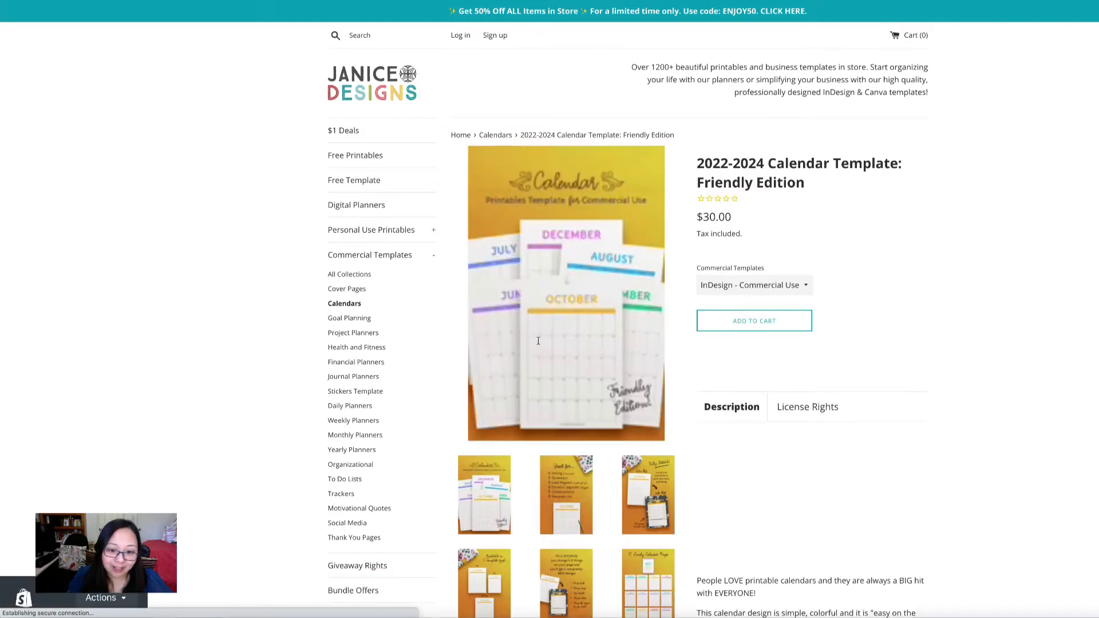
pyautogui.click(607, 614)
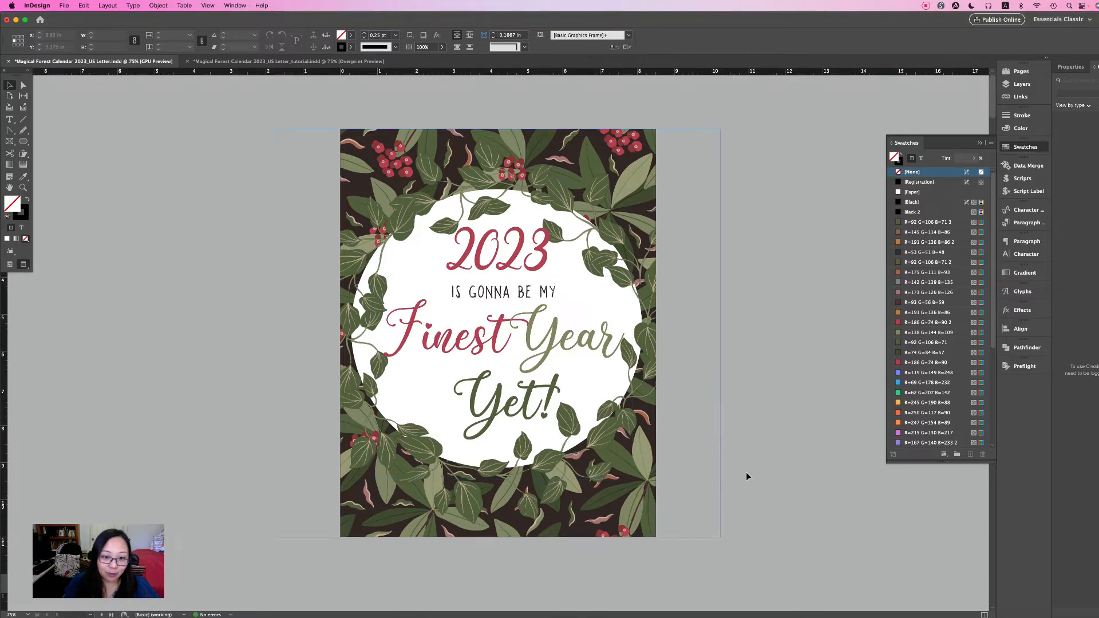
pyautogui.scroll(-10, 747, 477)
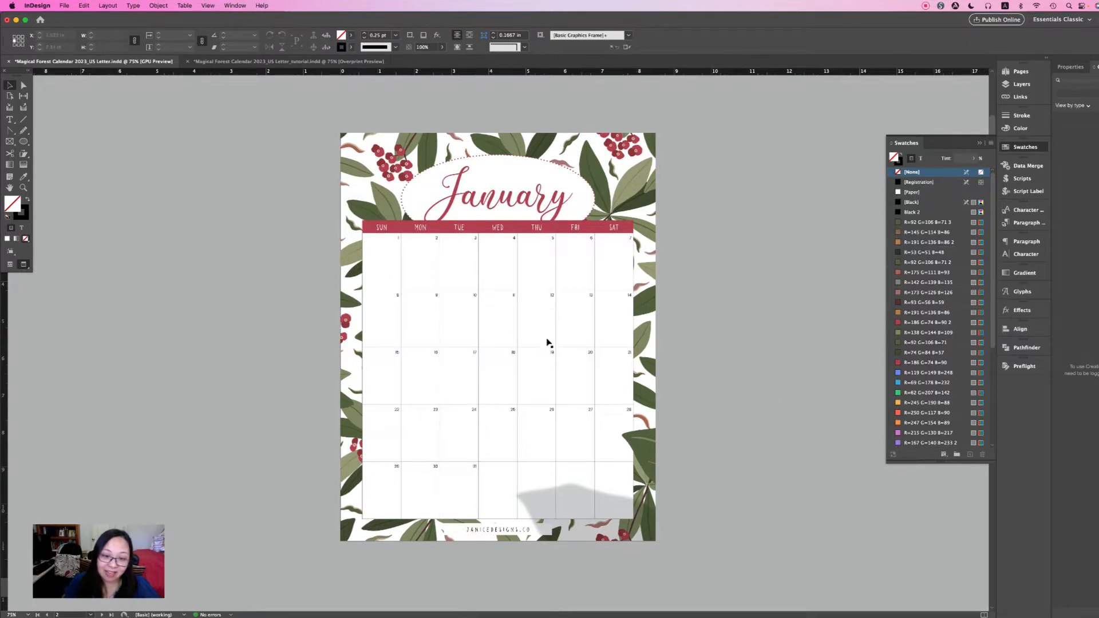
pyautogui.click(188, 615)
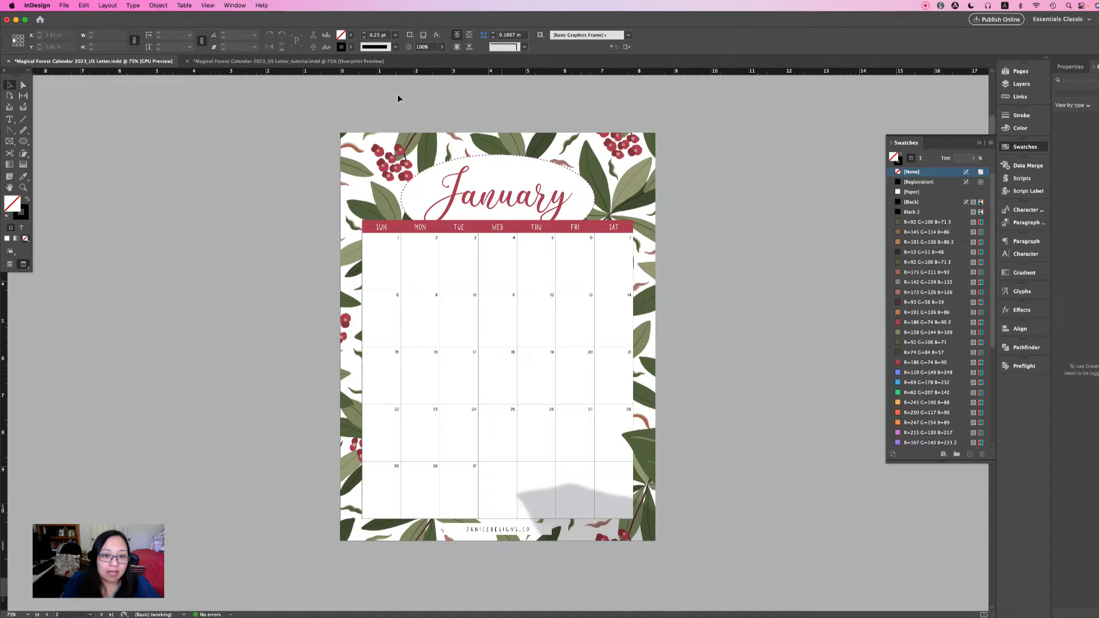
# View the January page of the Magical Forest Calendar 2023_US Letter_tutorial document and show the paragraph styles
pyautogui.click(241, 61)
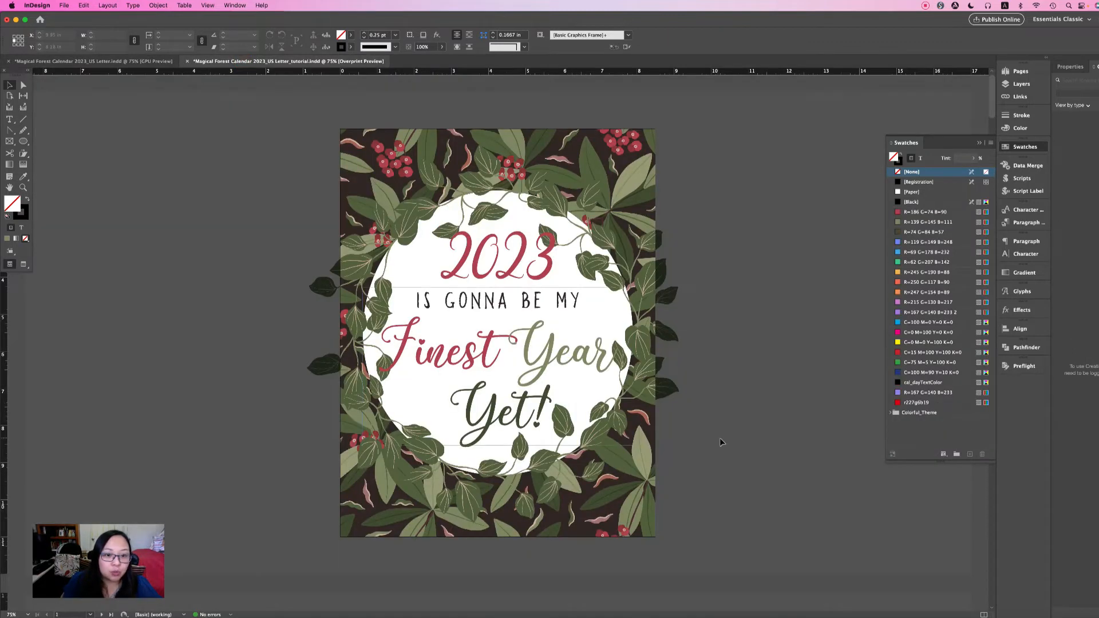
pyautogui.scroll(-6, 720, 440)
pyautogui.scroll(-3, 719, 437)
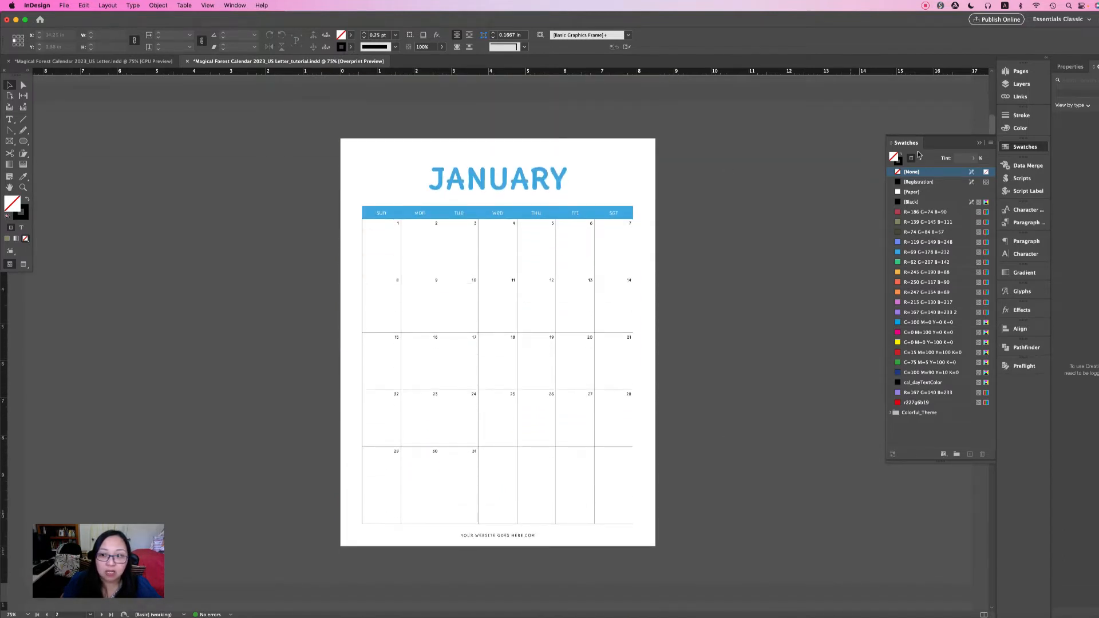
pyautogui.click(1024, 223)
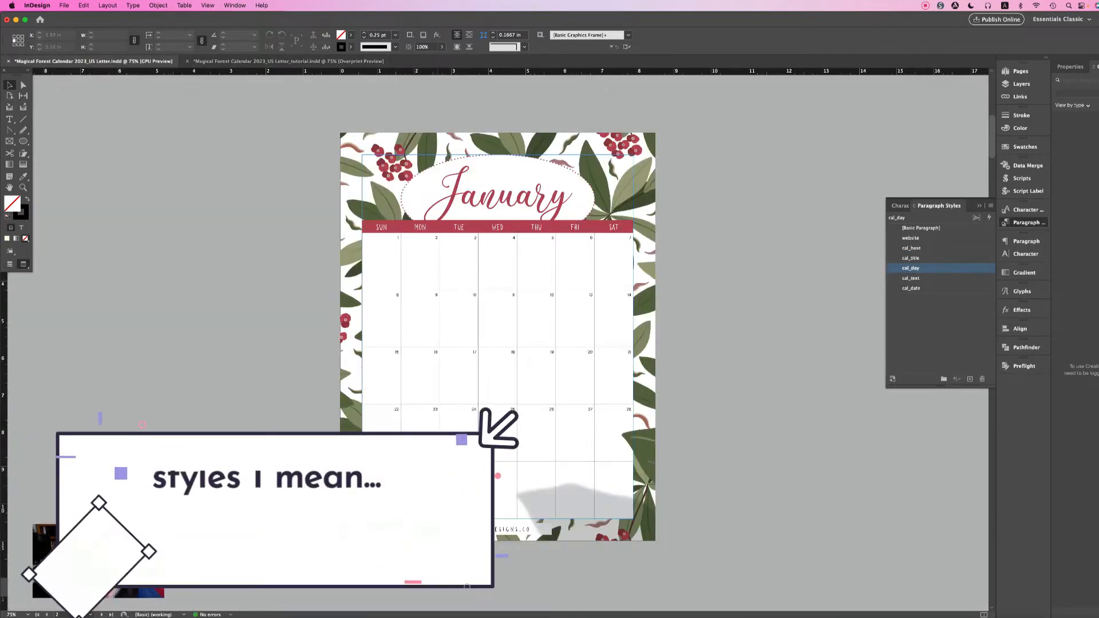
# Examine which paragraph styles and fonts the finished January page uses for its dates, weekday header and website line
pyautogui.doubleClick(432, 241)
pyautogui.moveTo(394, 243); pyautogui.dragTo(583, 470)
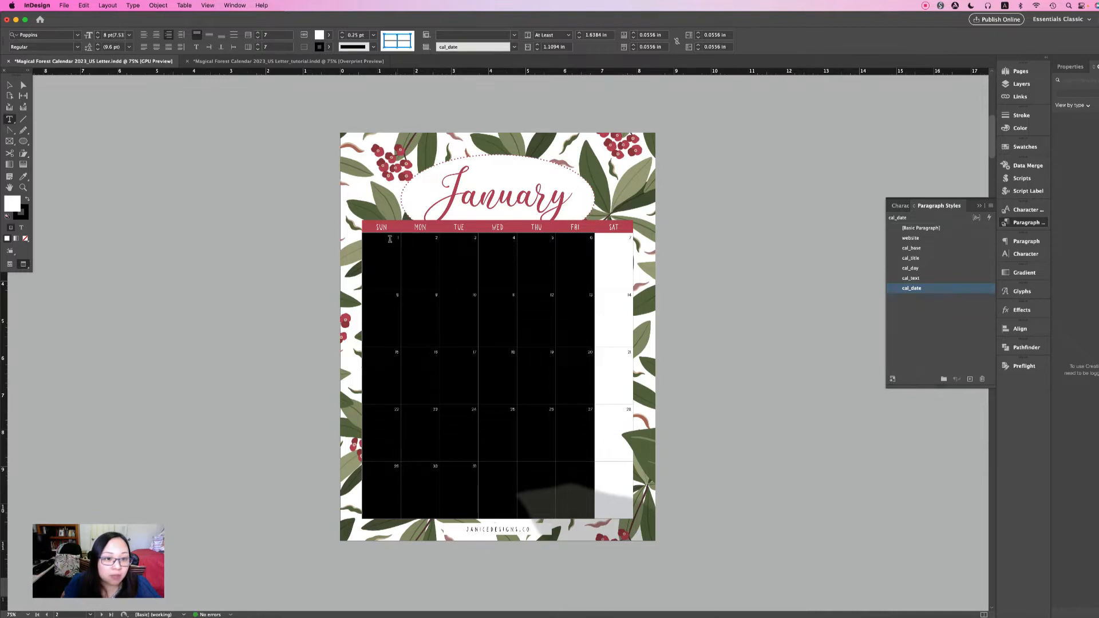
pyautogui.moveTo(372, 225); pyautogui.dragTo(621, 227)
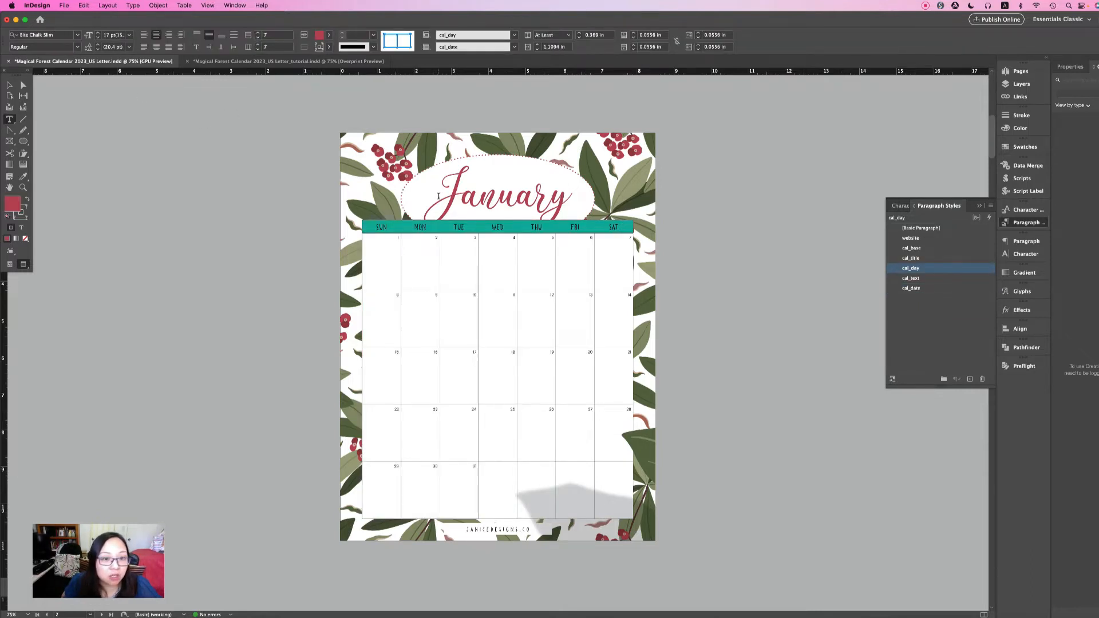
pyautogui.moveTo(534, 529); pyautogui.dragTo(464, 527)
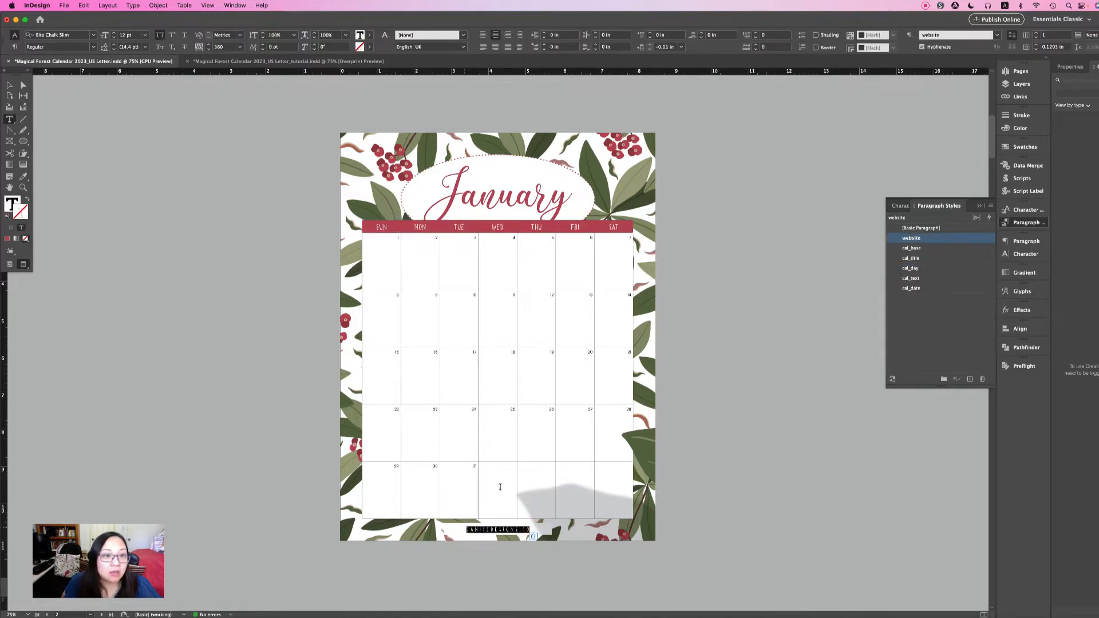
pyautogui.moveTo(379, 226); pyautogui.dragTo(619, 225)
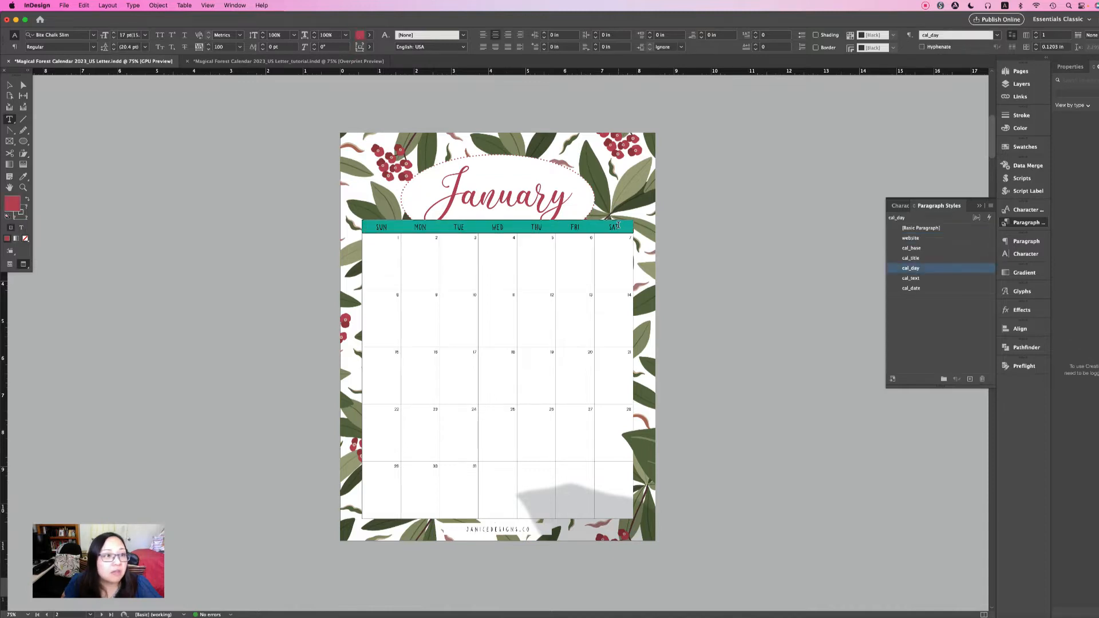
pyautogui.click(417, 259)
pyautogui.moveTo(391, 244); pyautogui.dragTo(604, 493)
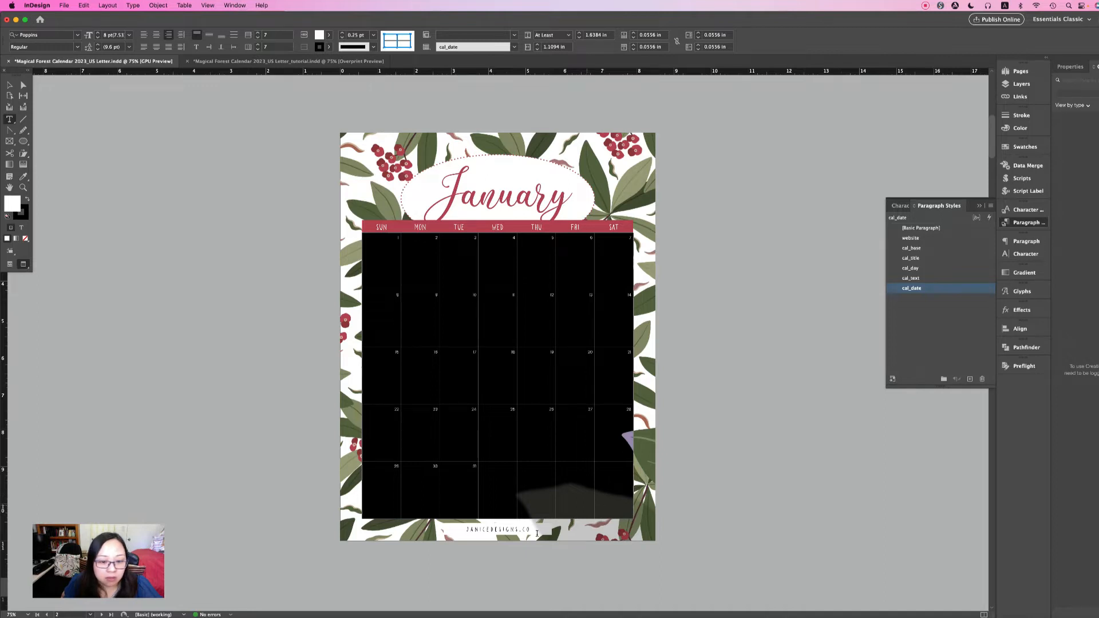
pyautogui.moveTo(503, 530); pyautogui.dragTo(535, 529)
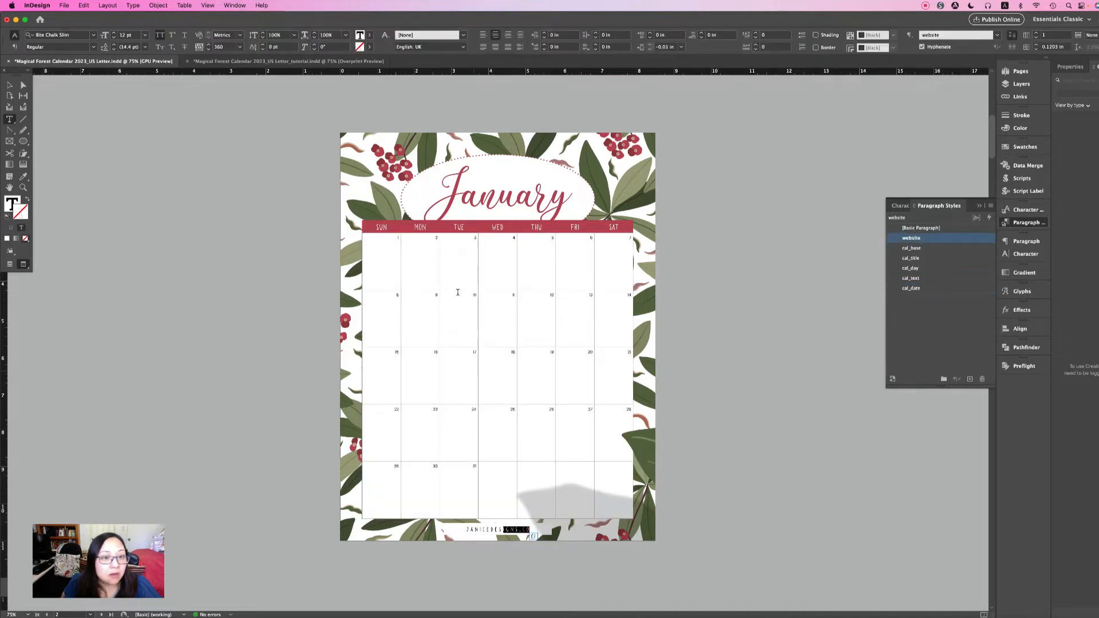
pyautogui.doubleClick(457, 226)
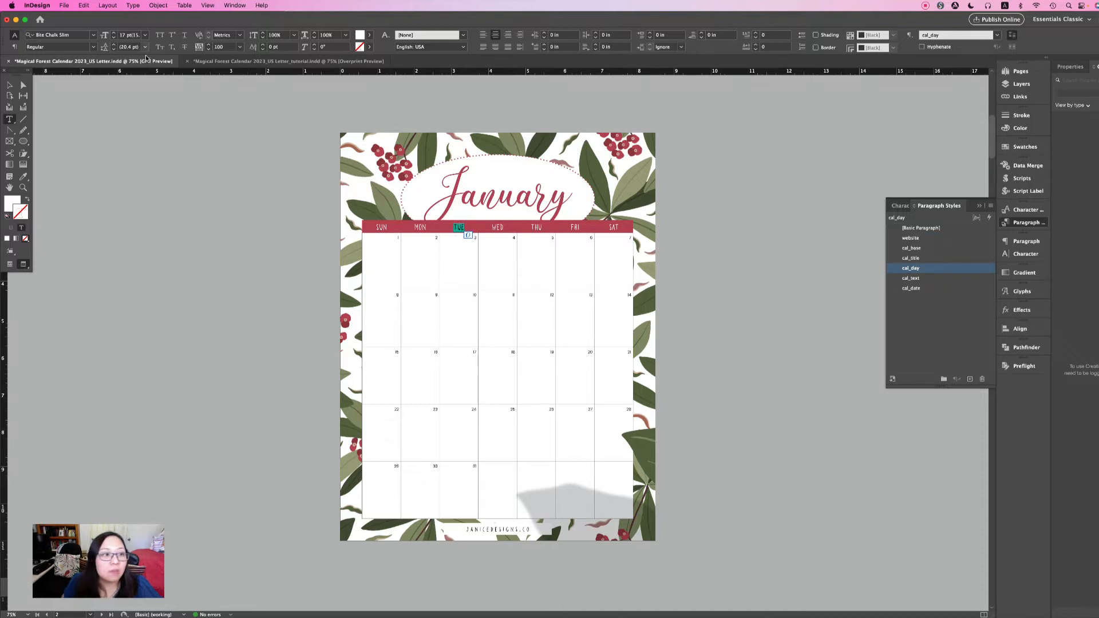
pyautogui.moveTo(373, 229); pyautogui.dragTo(632, 227)
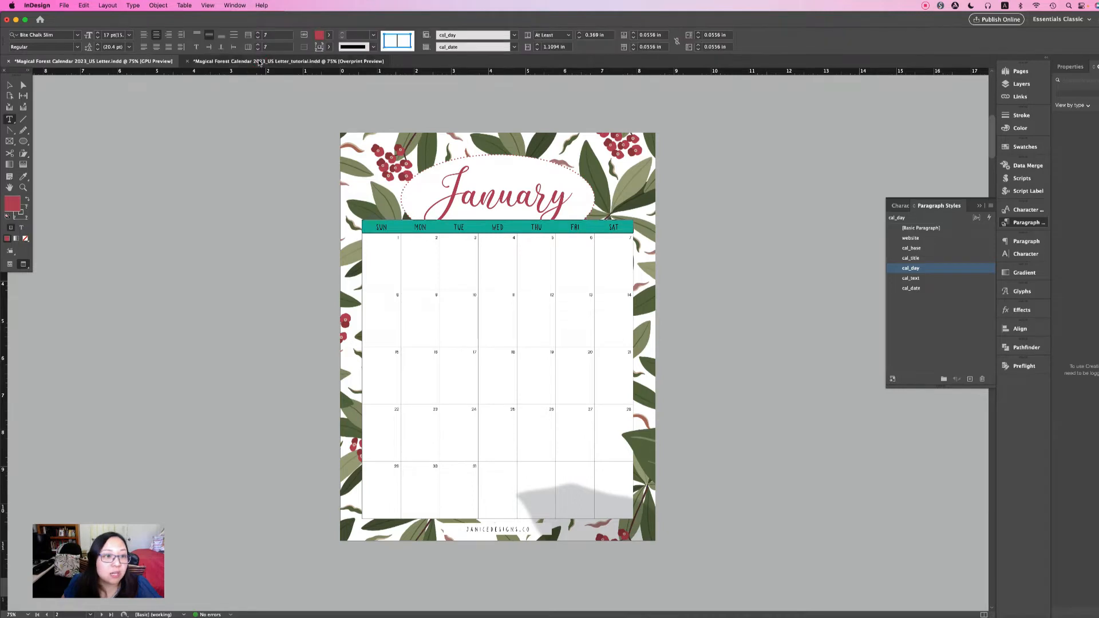
# Switch to the tutorial calendar document, select the cal_day paragraph style and view its general options
pyautogui.click(255, 61)
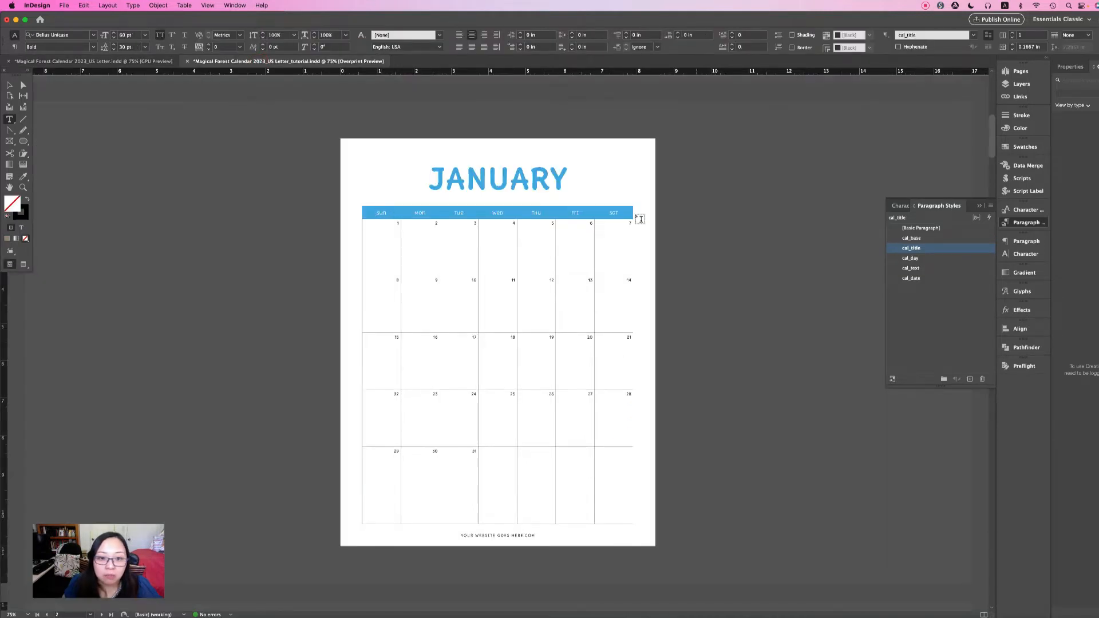
pyautogui.click(922, 261)
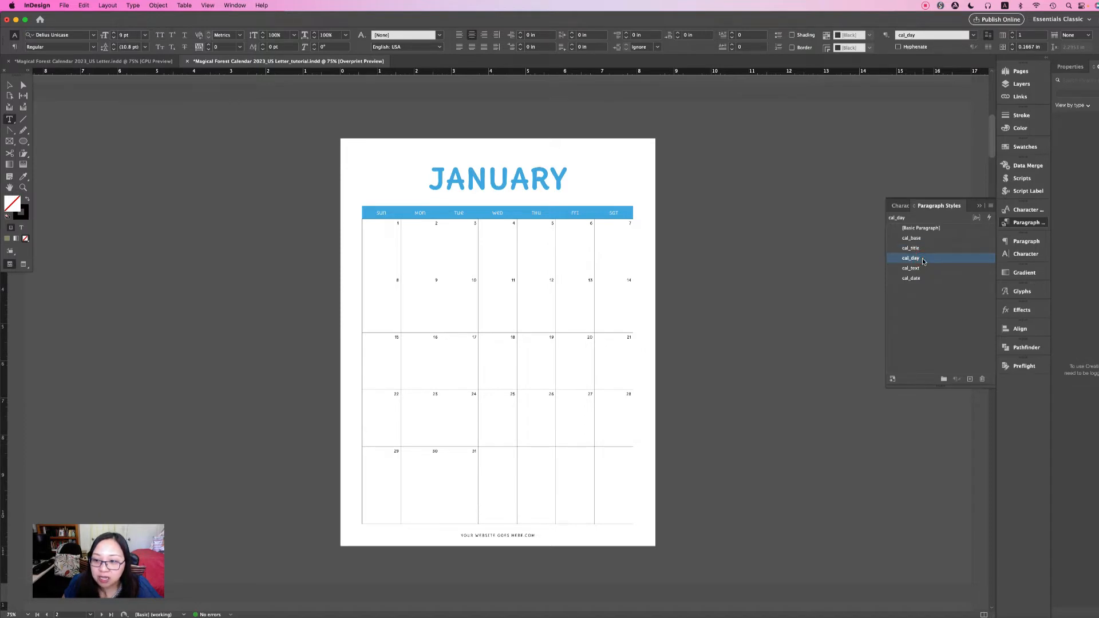
pyautogui.click(970, 259)
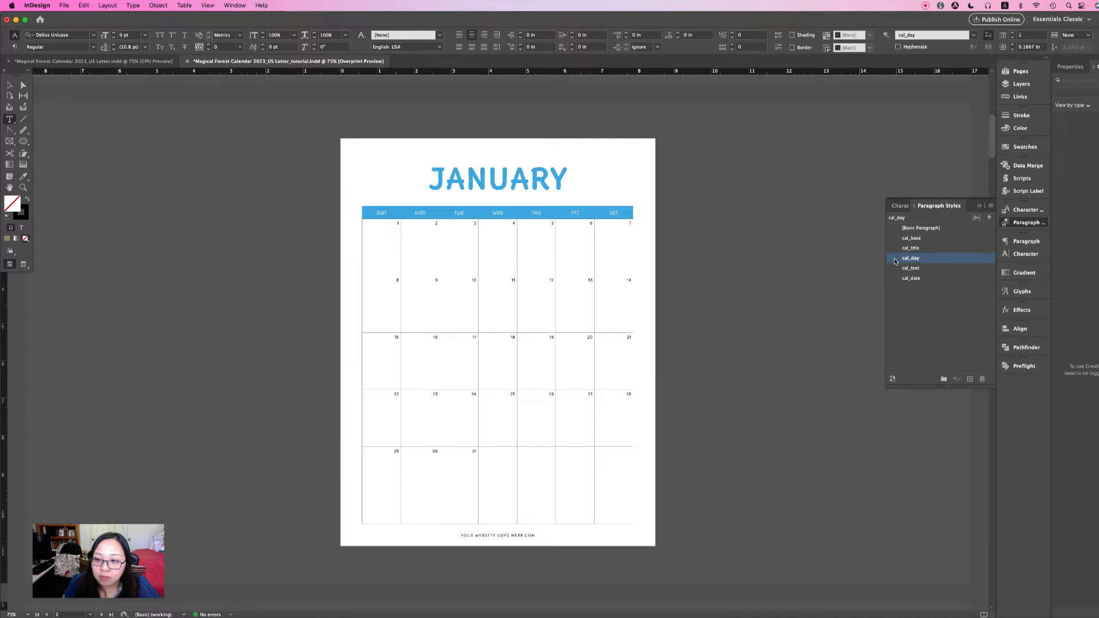
pyautogui.doubleClick(910, 258)
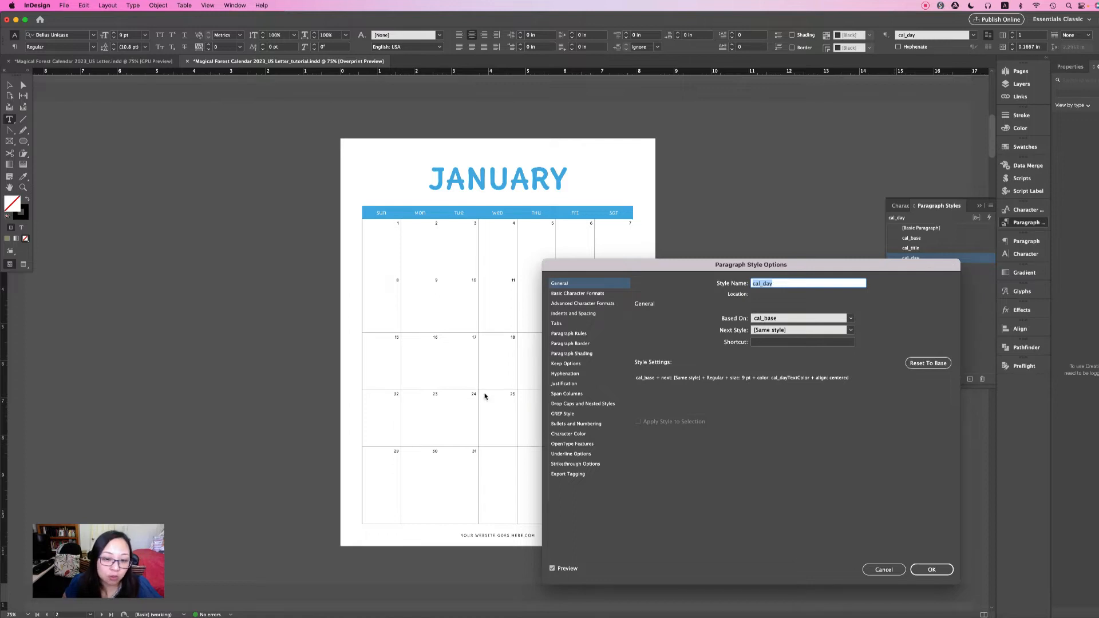
pyautogui.press('Return')
# Look through the tutorial calendar's February and March pages and return to January
pyautogui.scroll(-10, 582, 505)
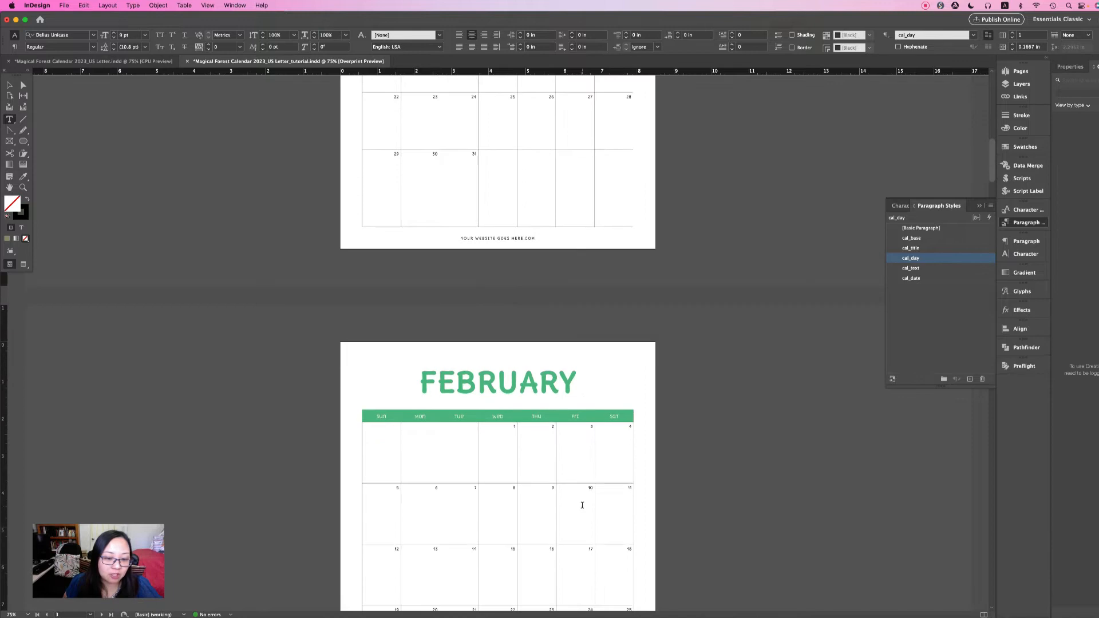
pyautogui.scroll(-10, 582, 505)
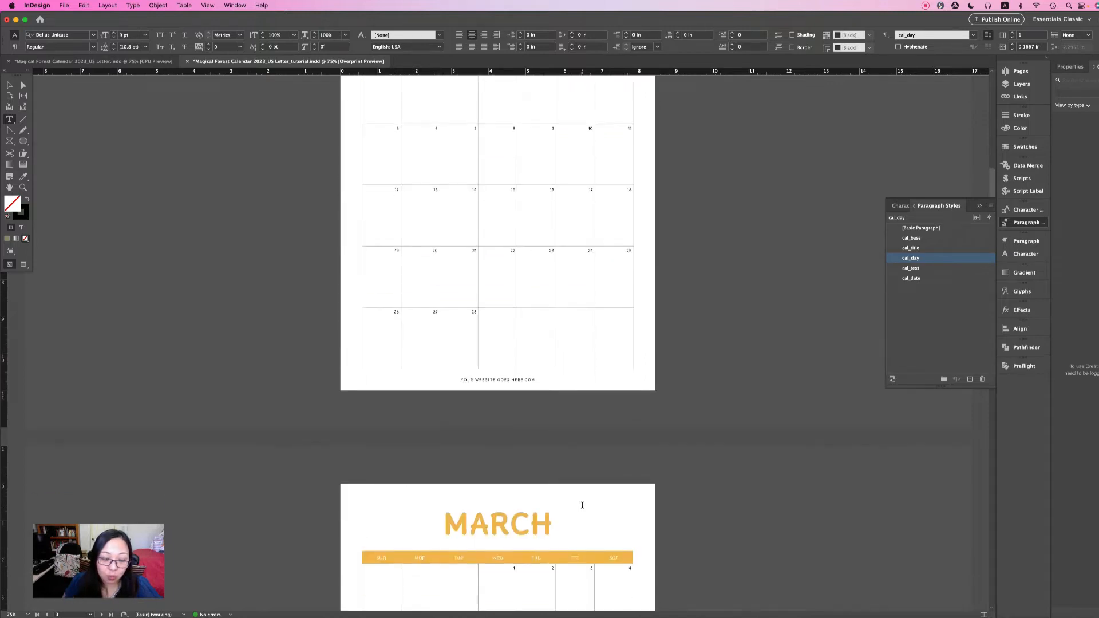
pyautogui.scroll(15, 582, 505)
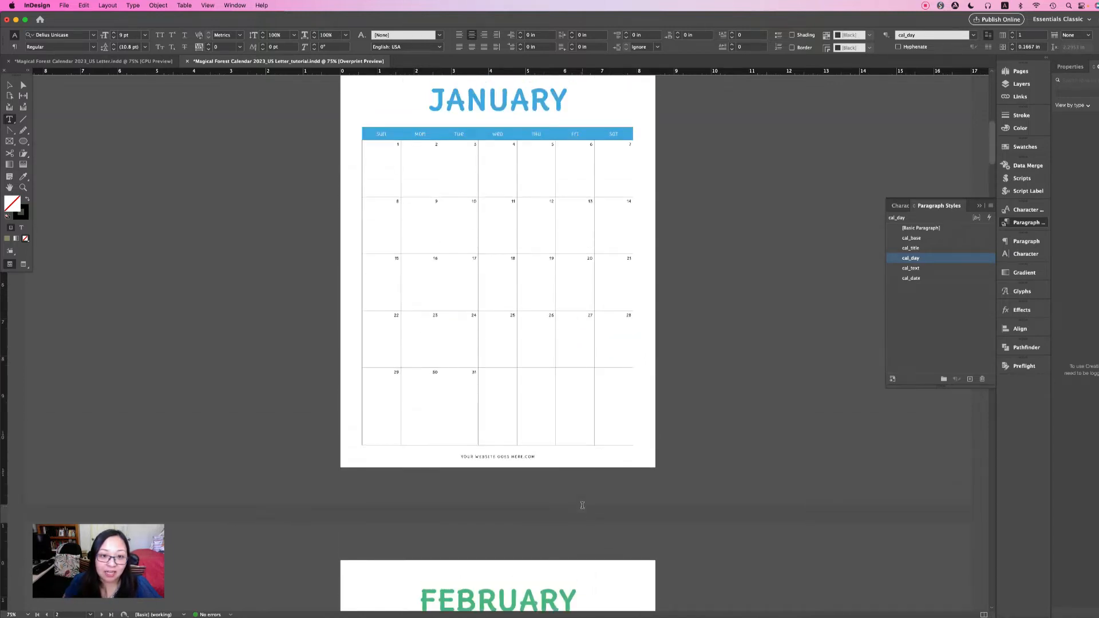
pyautogui.scroll(8, 583, 505)
pyautogui.scroll(-5, 657, 454)
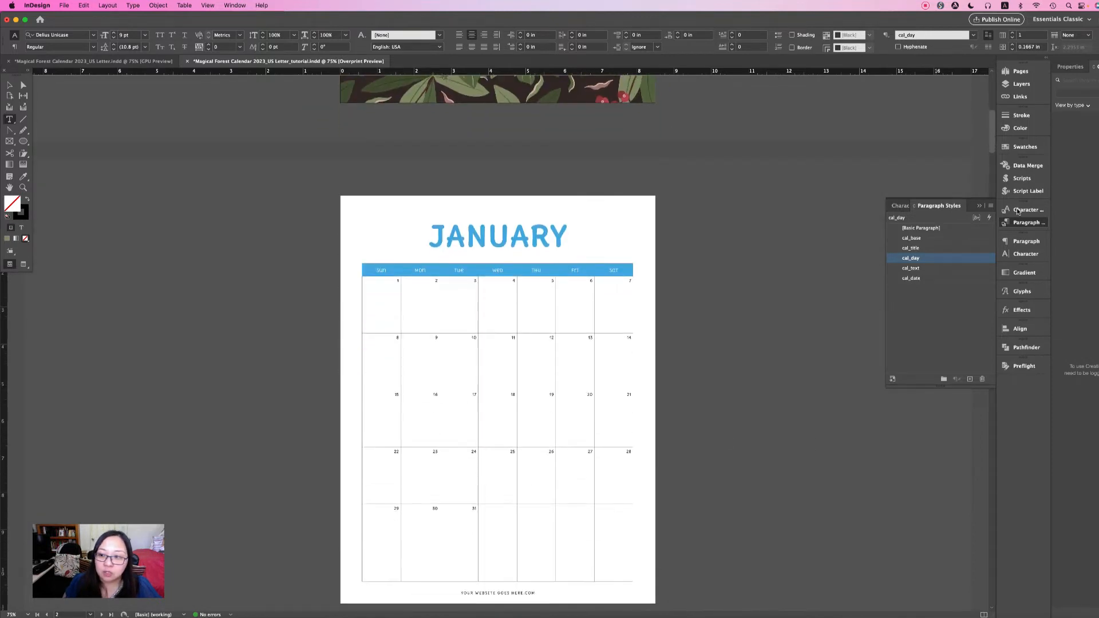
# Choose the Essentials Classic workspace and bring up the paragraph styles list
pyautogui.click(1028, 225)
pyautogui.click(1024, 222)
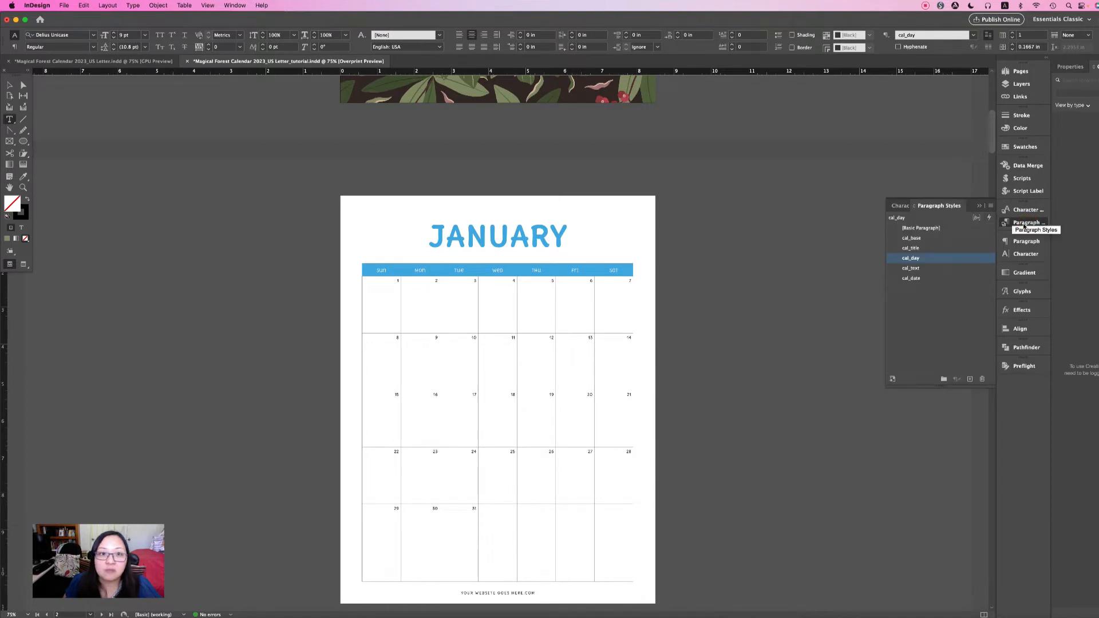
pyautogui.click(232, 5)
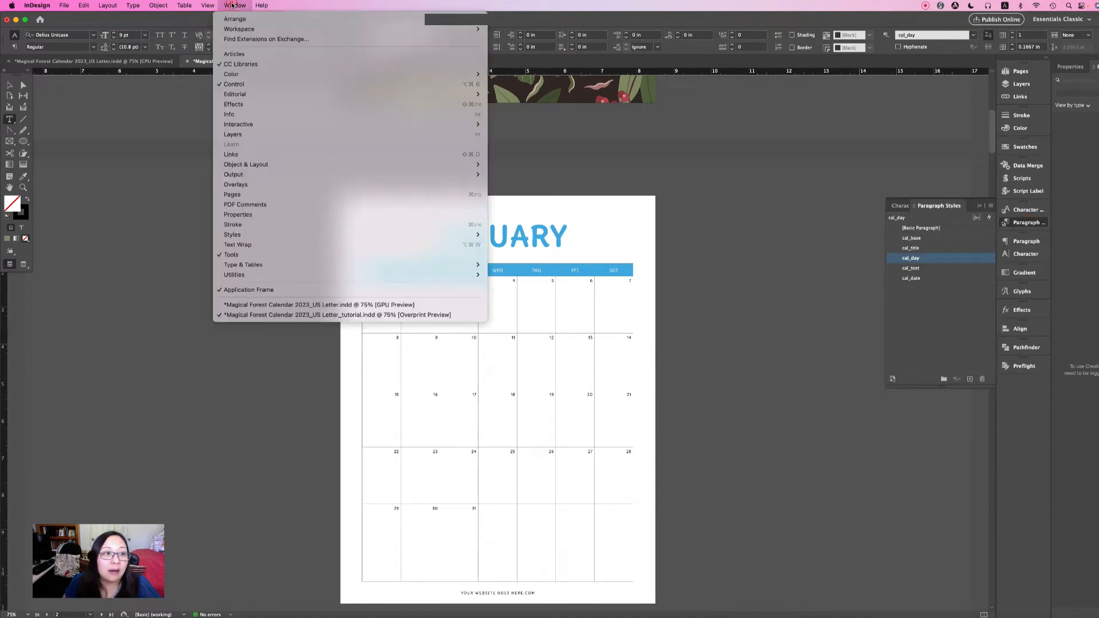
pyautogui.moveTo(243, 30)
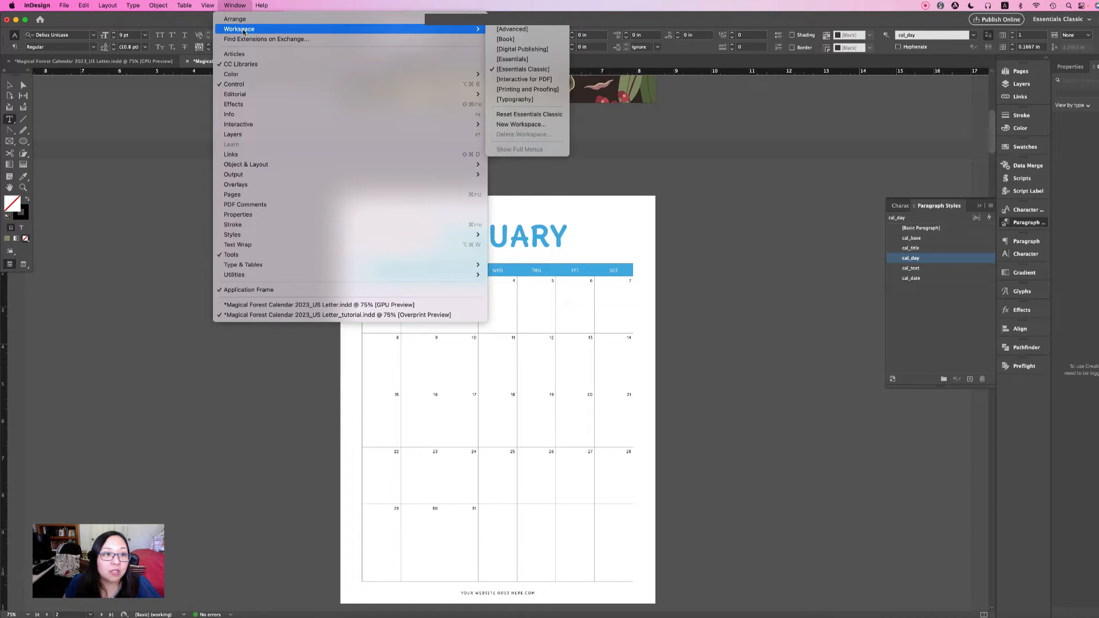
pyautogui.click(532, 69)
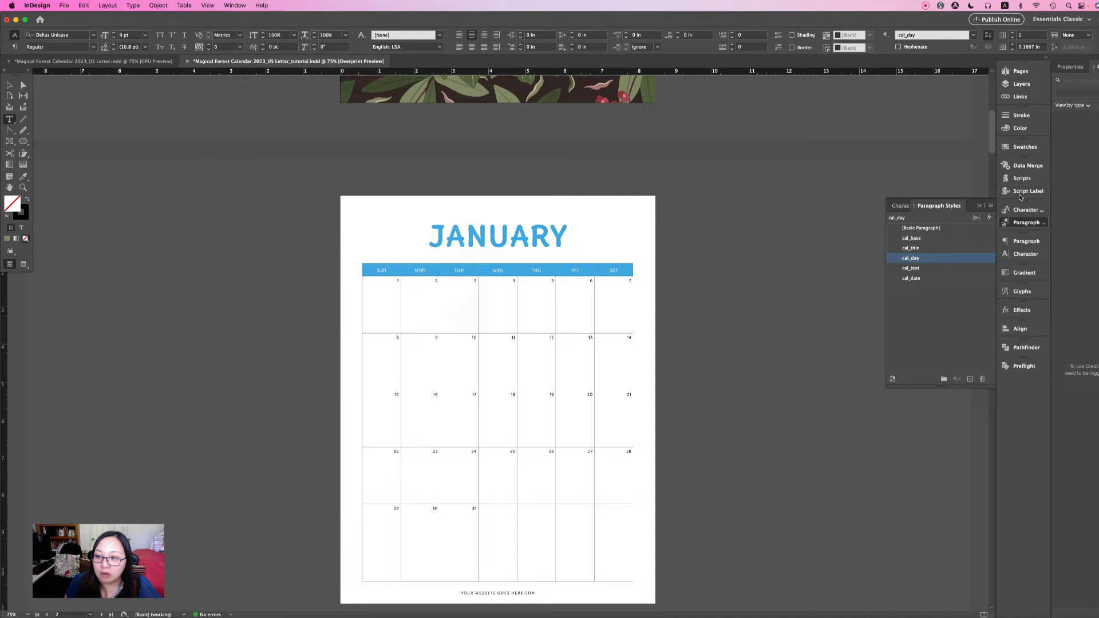
pyautogui.click(1023, 210)
pyautogui.click(1023, 223)
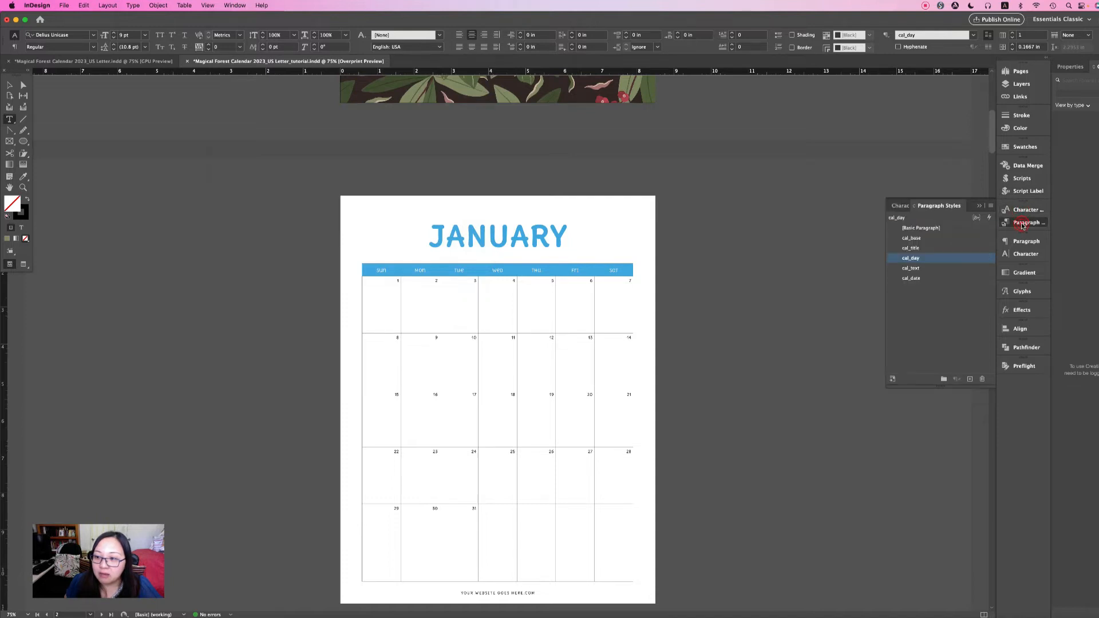
# Set the cal_day paragraph style's font family to Bite Chalk Slim in its basic character formats
pyautogui.doubleClick(932, 259)
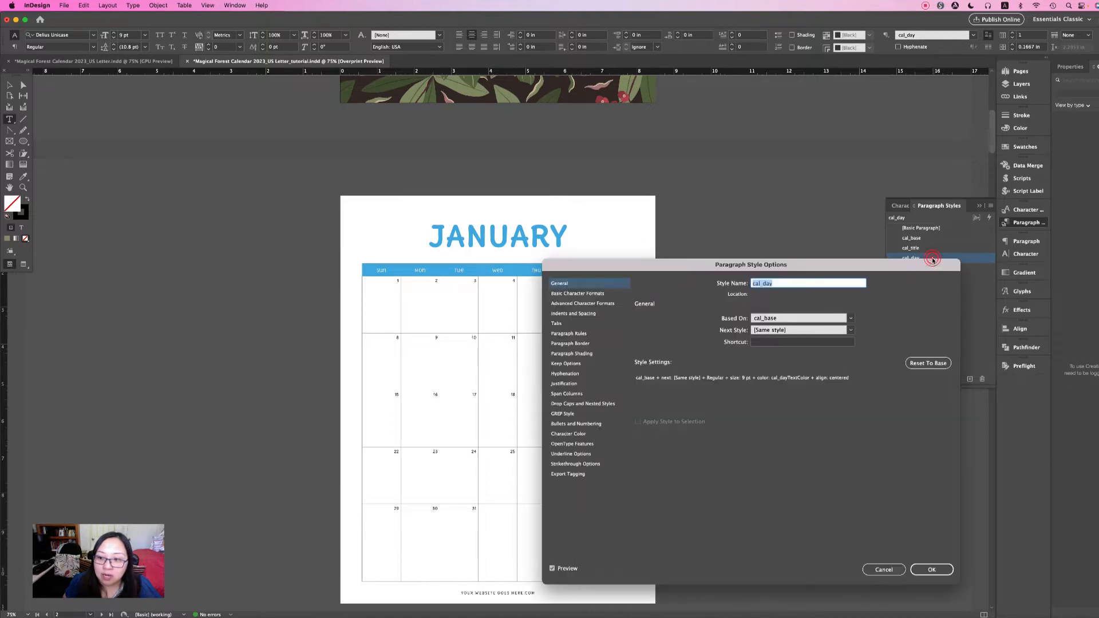
pyautogui.click(567, 294)
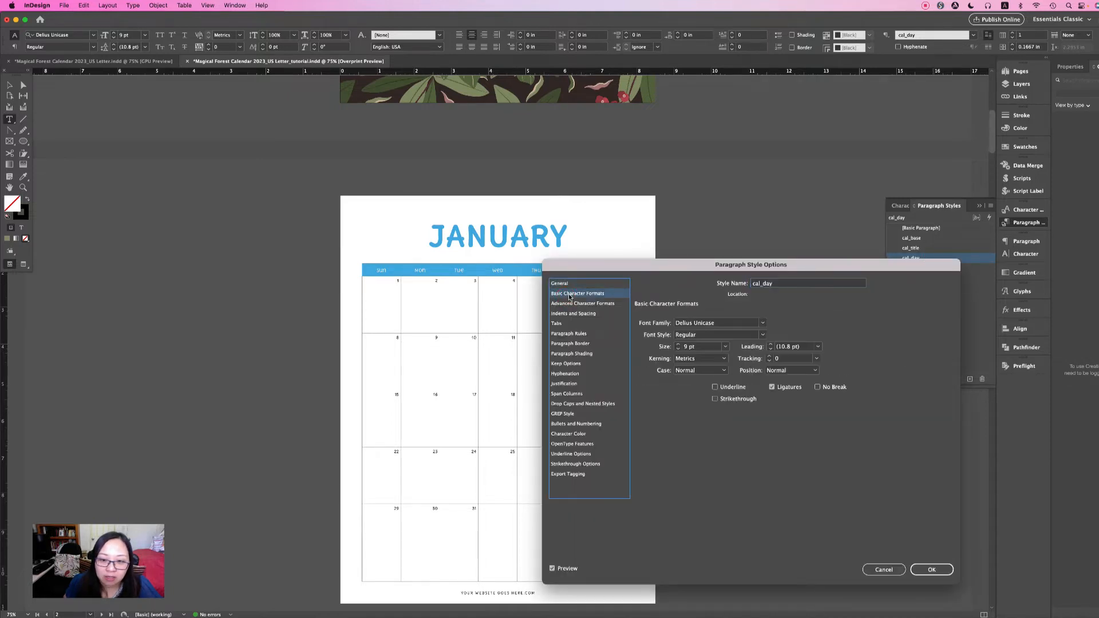
pyautogui.click(722, 323)
pyautogui.moveTo(721, 323); pyautogui.dragTo(671, 324)
pyautogui.write('Bite Chalk Slim')
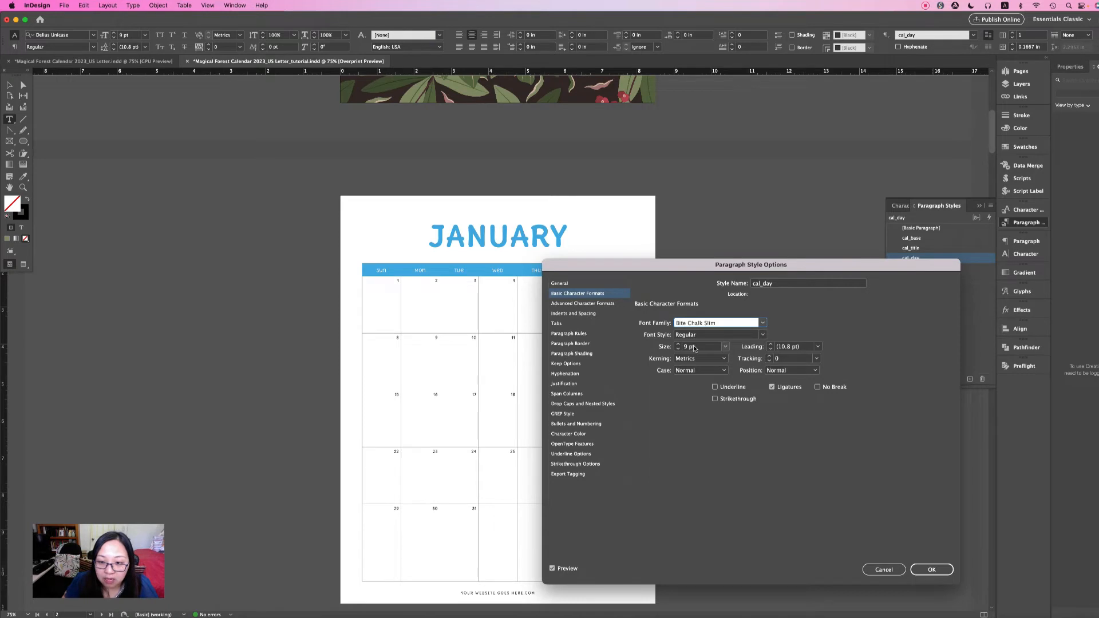
# Set the cal_day paragraph style's font size to 17 pt and apply the style changes
pyautogui.click(686, 347)
pyautogui.tripleClick(683, 347)
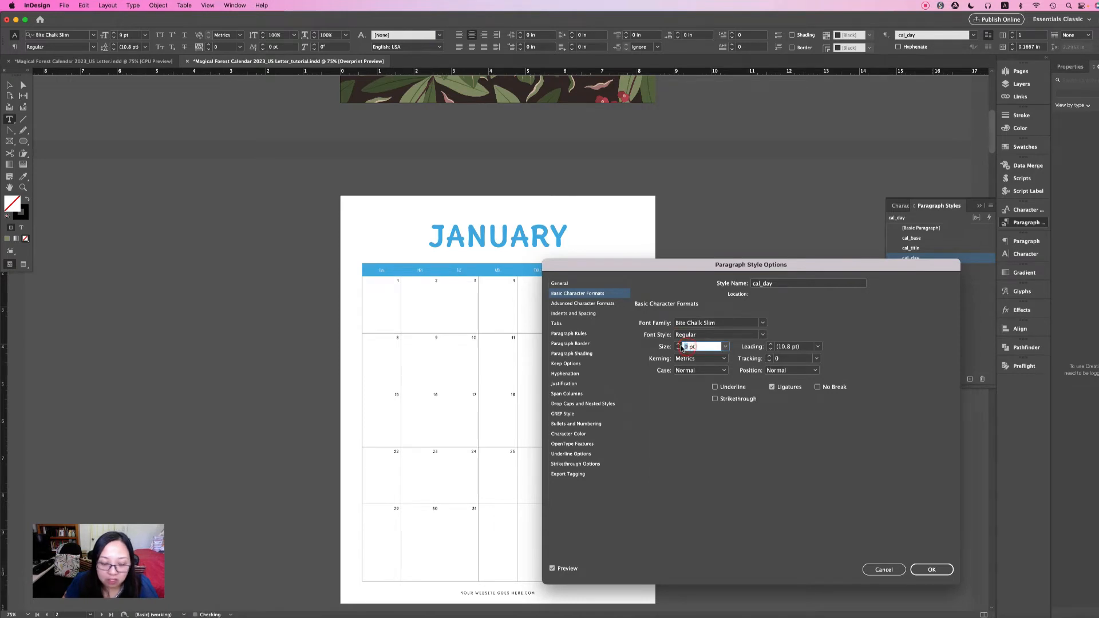
pyautogui.write('17')
pyautogui.press('Return')
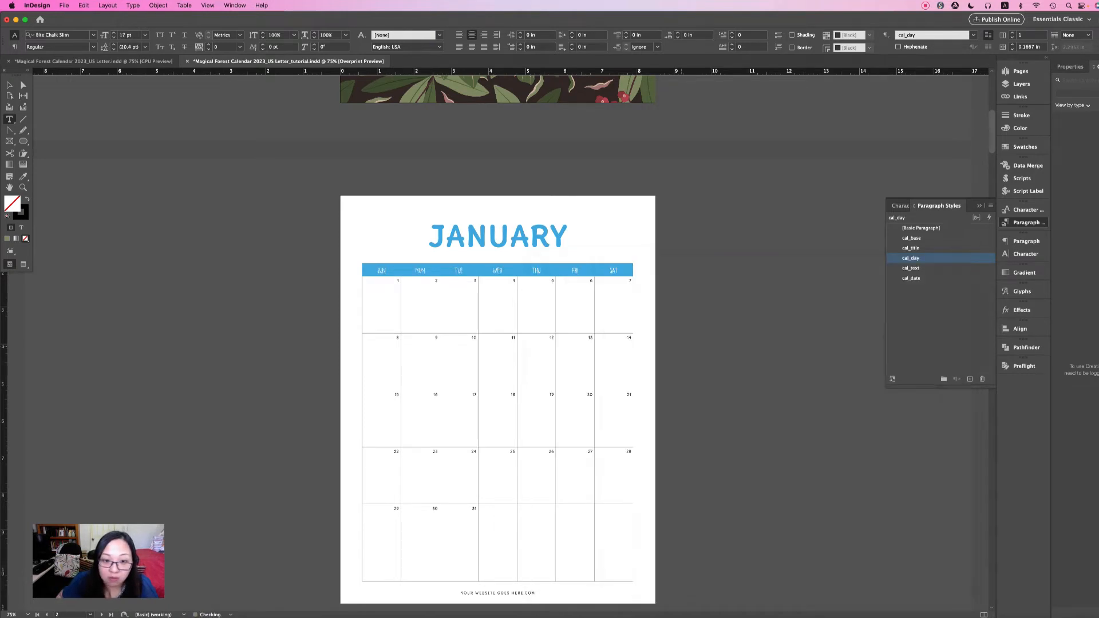
# Set the cal_day paragraph style's tracking to 100 in its basic character formats
pyautogui.doubleClick(937, 261)
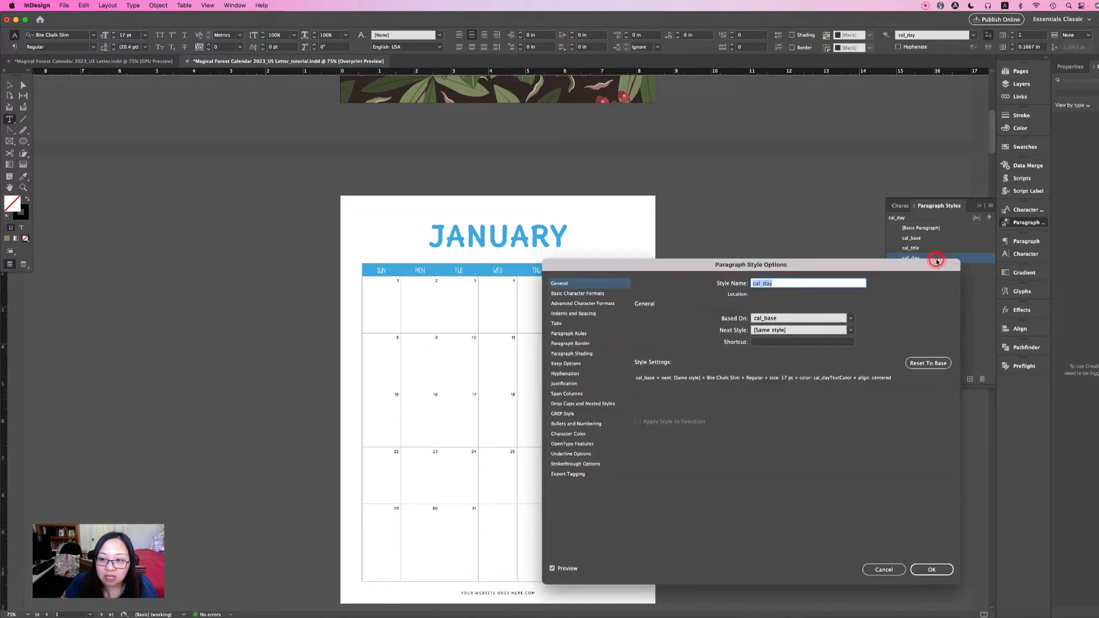
pyautogui.click(561, 293)
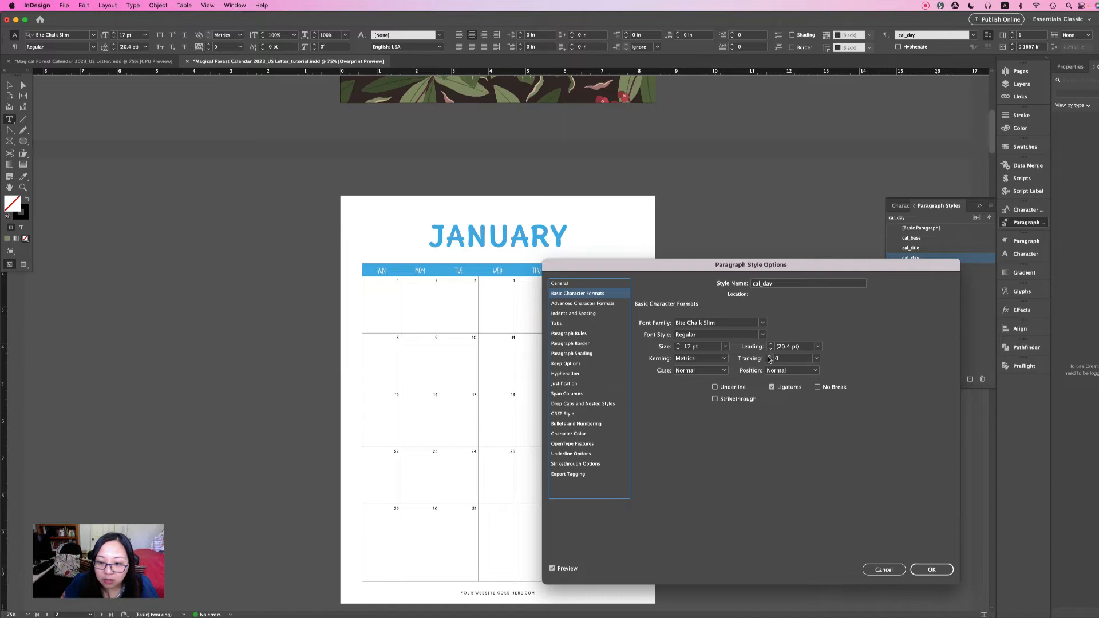
pyautogui.click(815, 359)
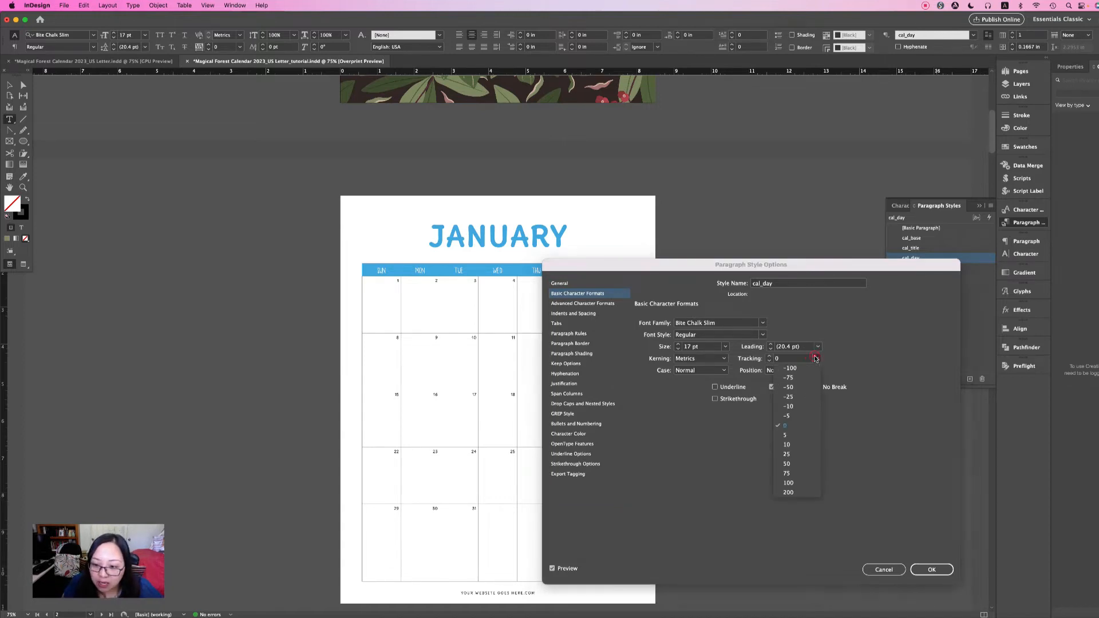
pyautogui.click(804, 482)
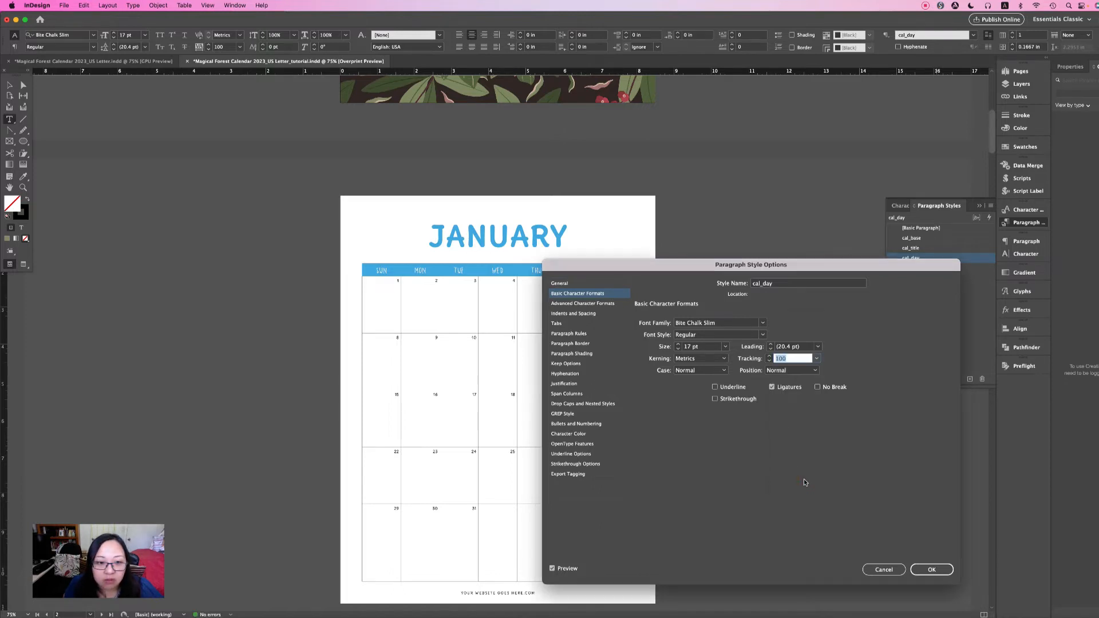
pyautogui.click(936, 571)
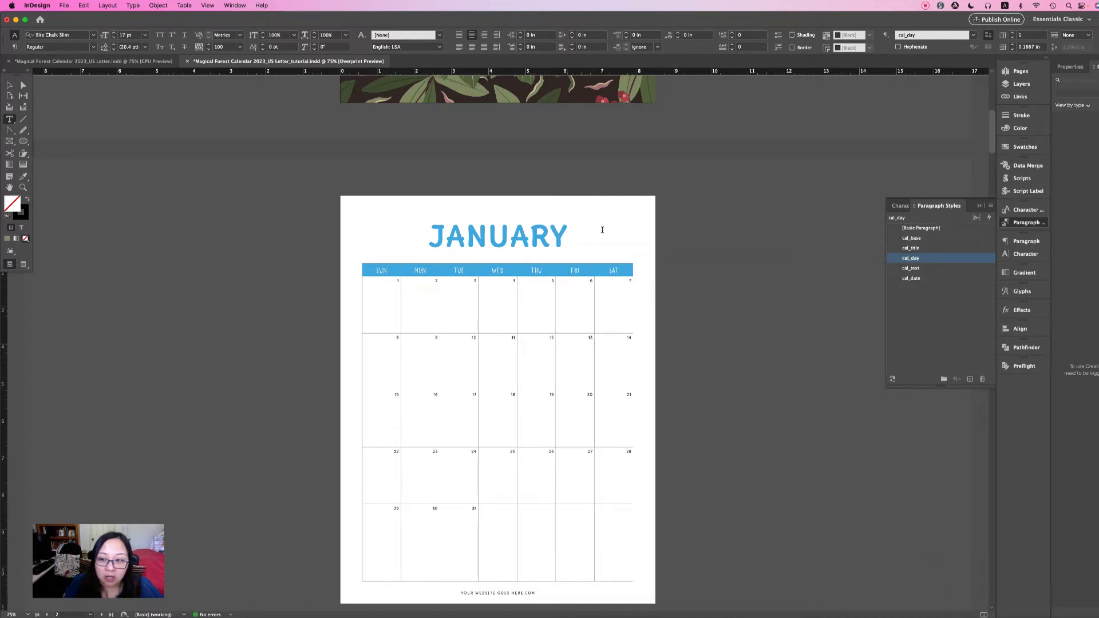
# Set the font family of the January heading's paragraph style, cal_title, to Beauty Gadish in its basic character formats
pyautogui.click(556, 234)
pyautogui.click(568, 233)
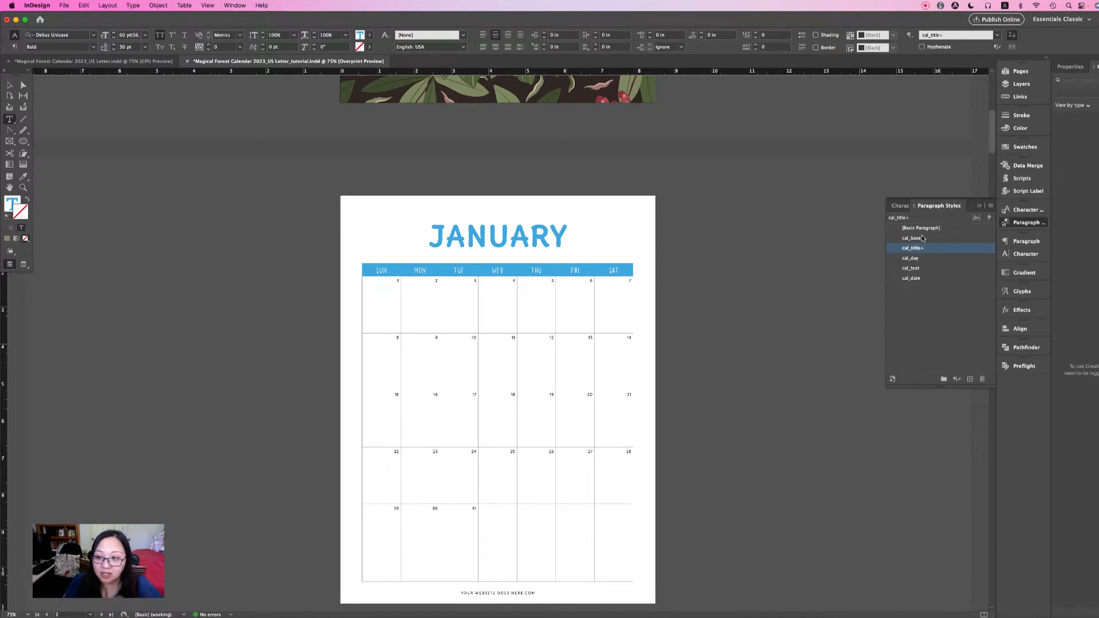
pyautogui.moveTo(569, 233); pyautogui.dragTo(556, 234)
pyautogui.click(662, 246)
pyautogui.click(565, 235)
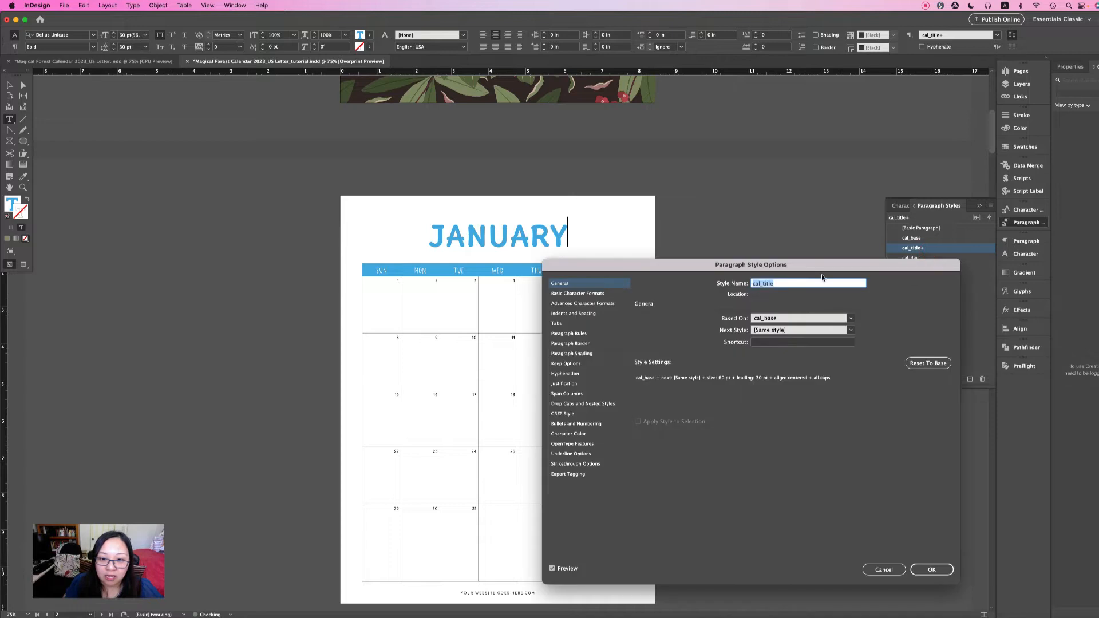
pyautogui.click(584, 293)
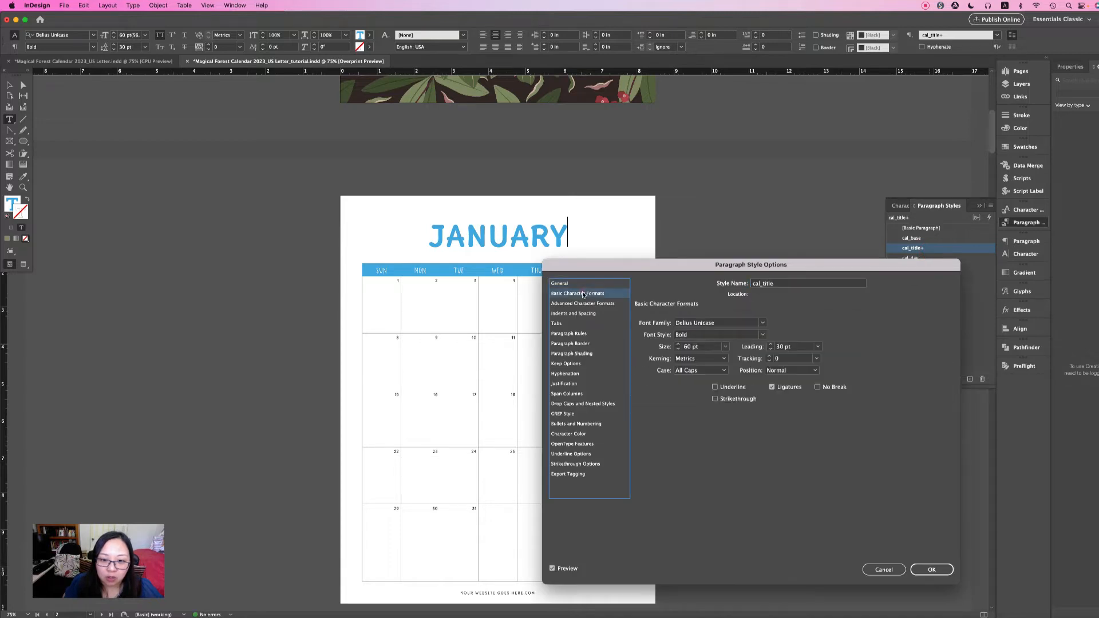
pyautogui.click(717, 323)
pyautogui.write('Beauty Gadish')
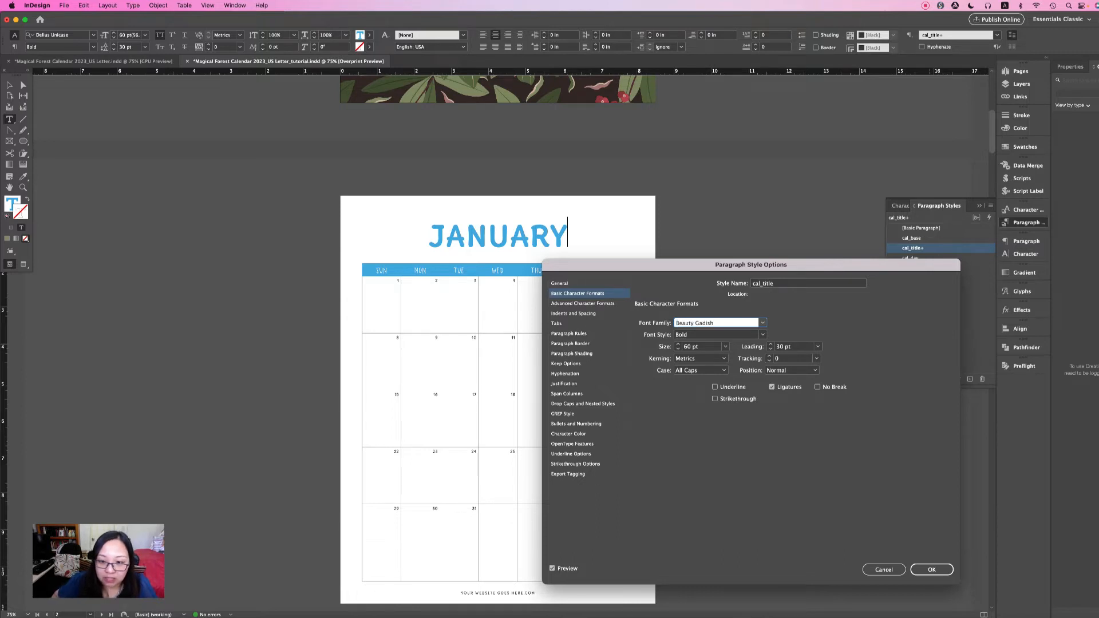
# Change the cal_title paragraph style's case to Normal and its size to 67 pt, and apply the changes
pyautogui.click(717, 348)
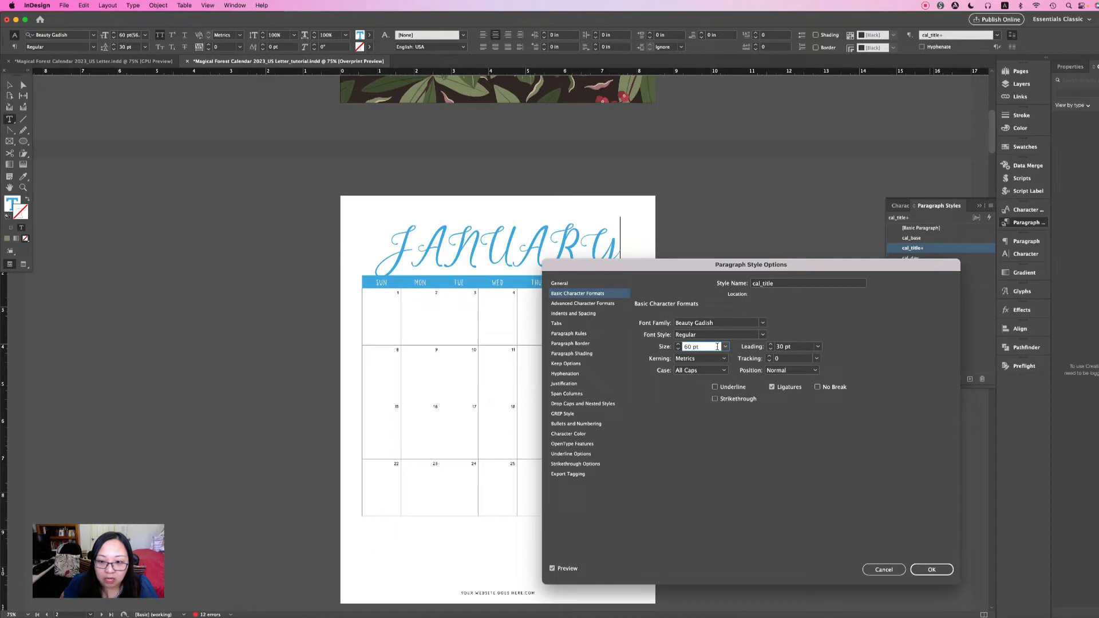
pyautogui.click(724, 370)
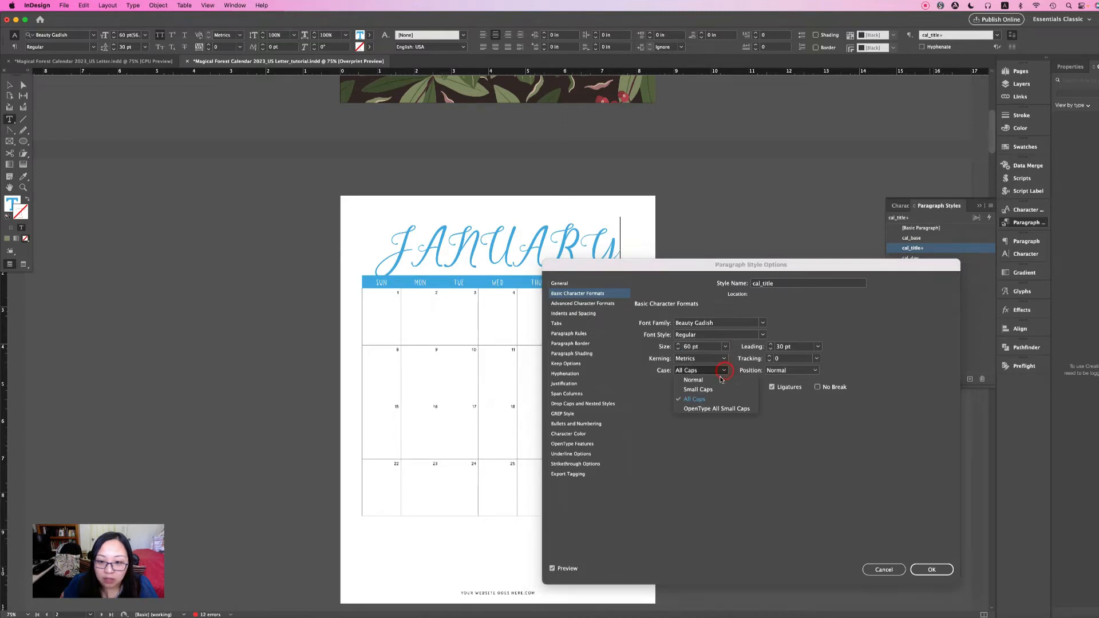
pyautogui.click(693, 380)
pyautogui.click(725, 347)
pyautogui.click(690, 348)
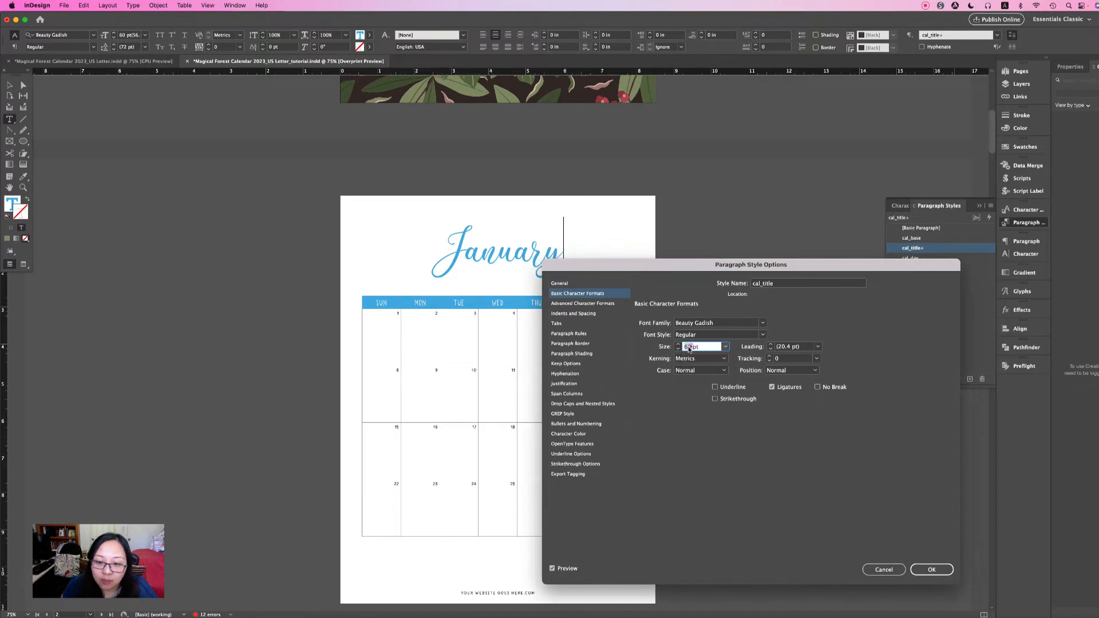
pyautogui.write('67')
pyautogui.press('Return')
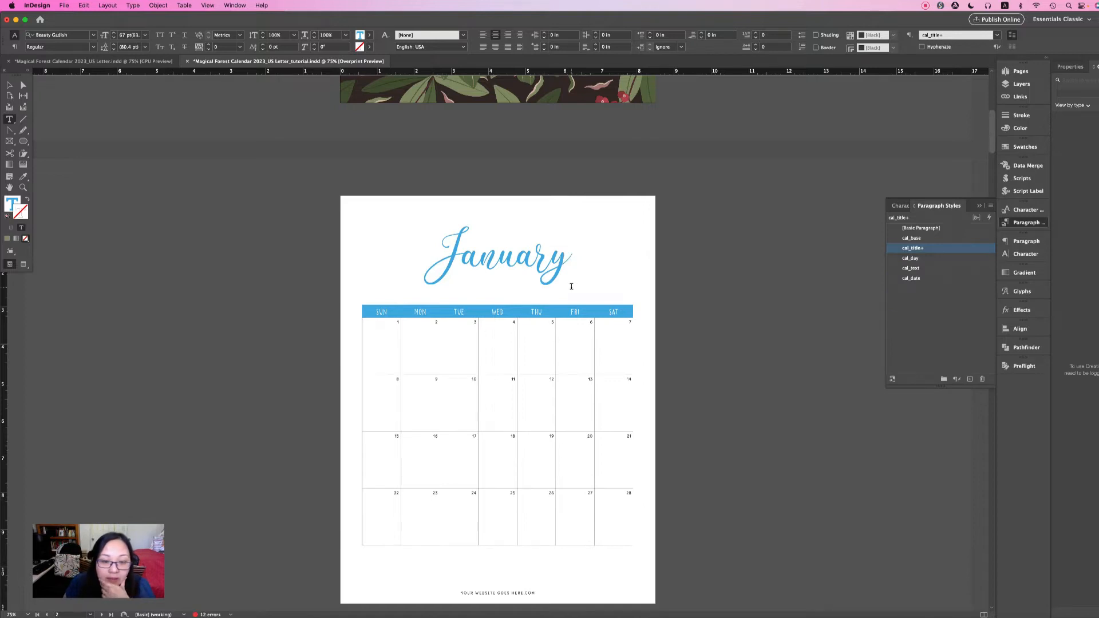
# Tighten the cal_title paragraph style's leading, trying 48 pt and settling on 36 pt, and deselect the January heading
pyautogui.click(479, 270)
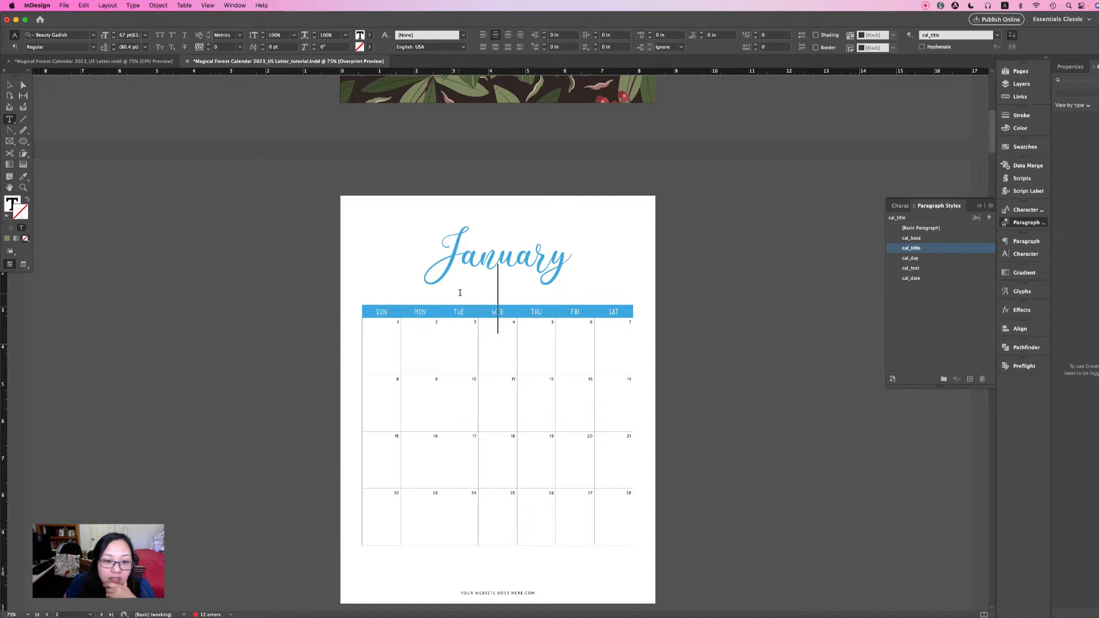
pyautogui.moveTo(431, 258); pyautogui.dragTo(593, 263)
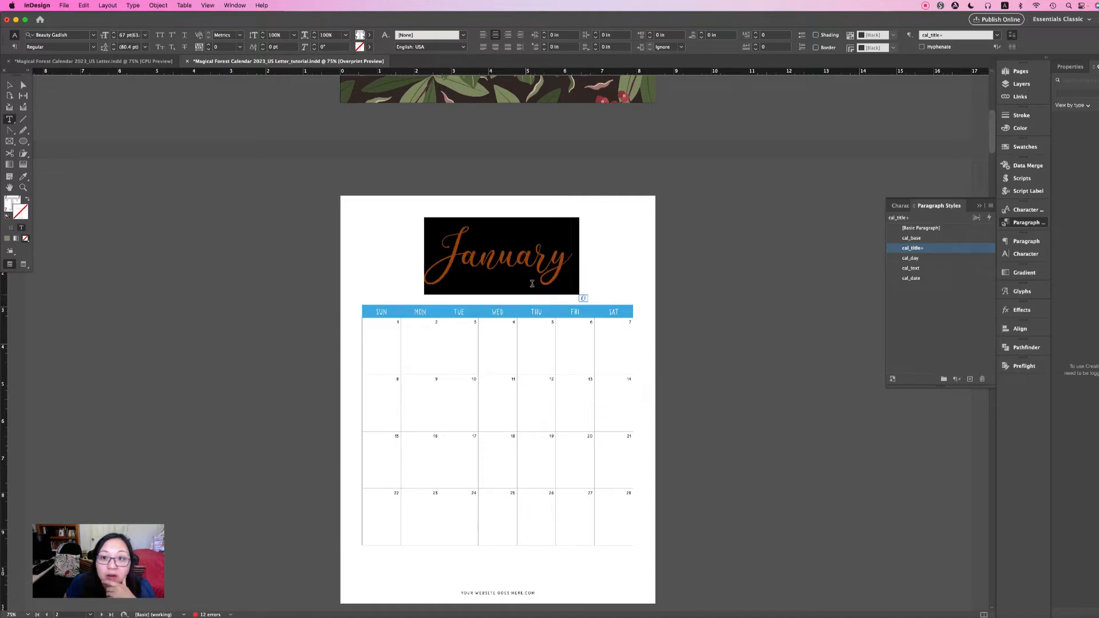
pyautogui.doubleClick(942, 248)
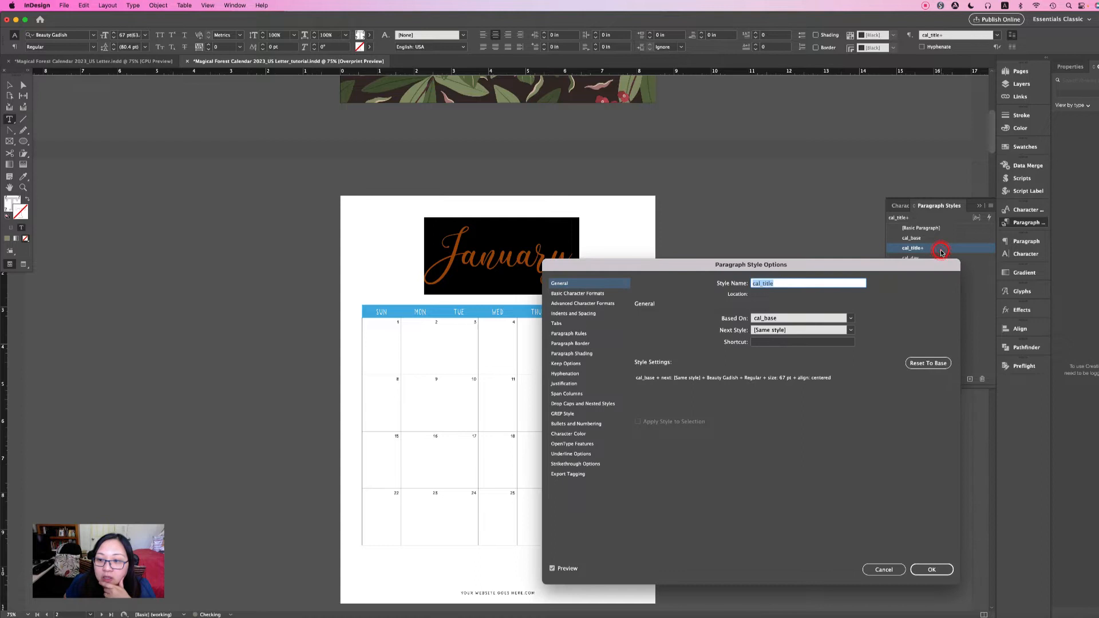
pyautogui.click(579, 294)
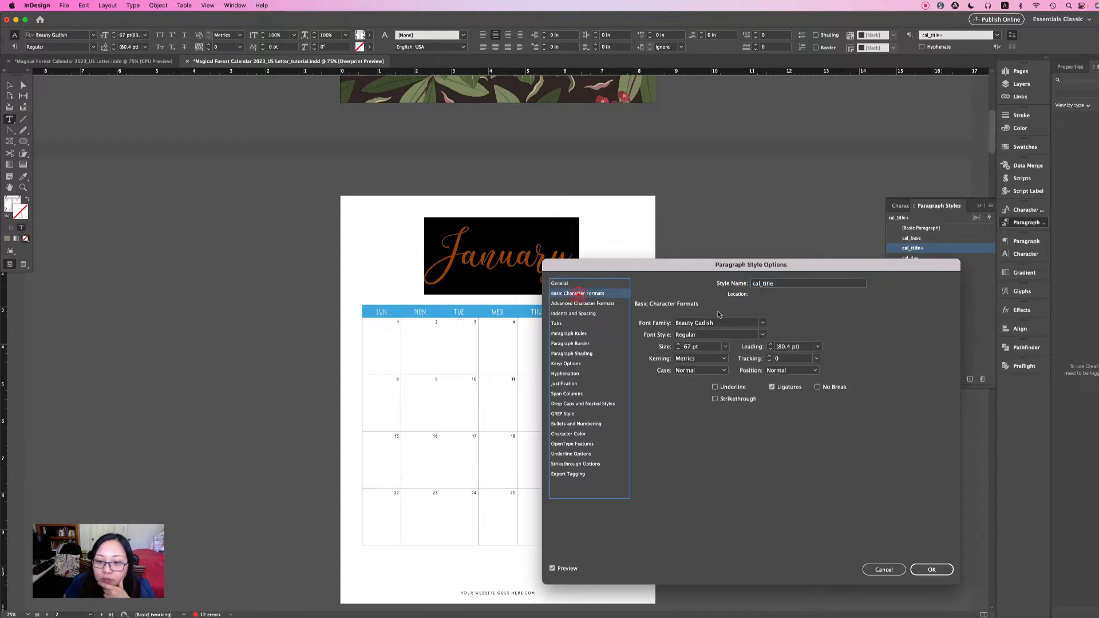
pyautogui.click(819, 347)
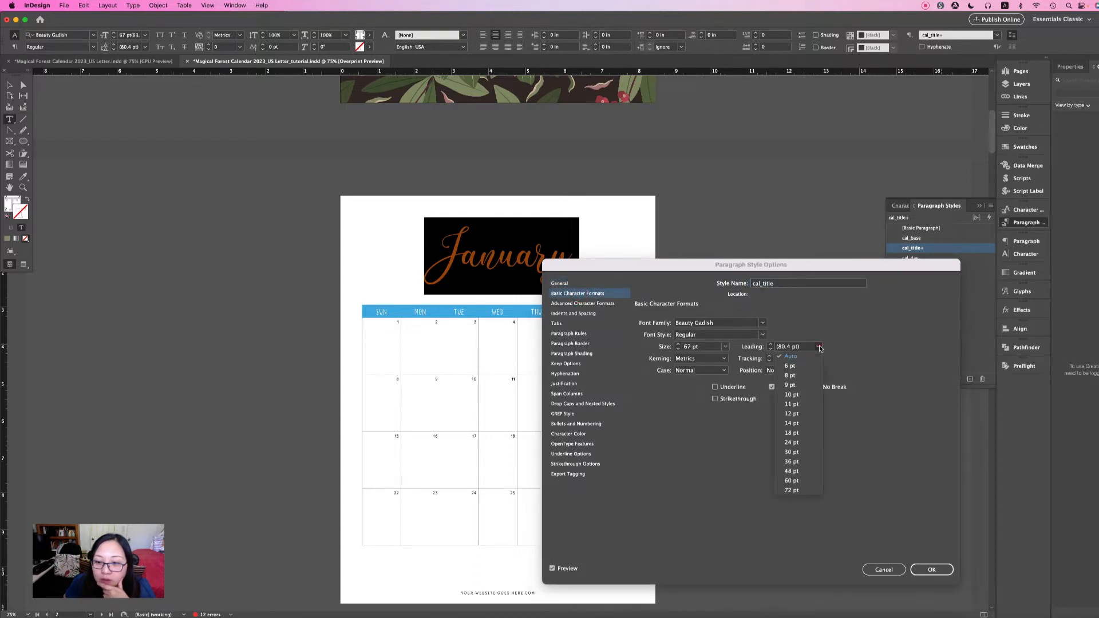
pyautogui.click(796, 472)
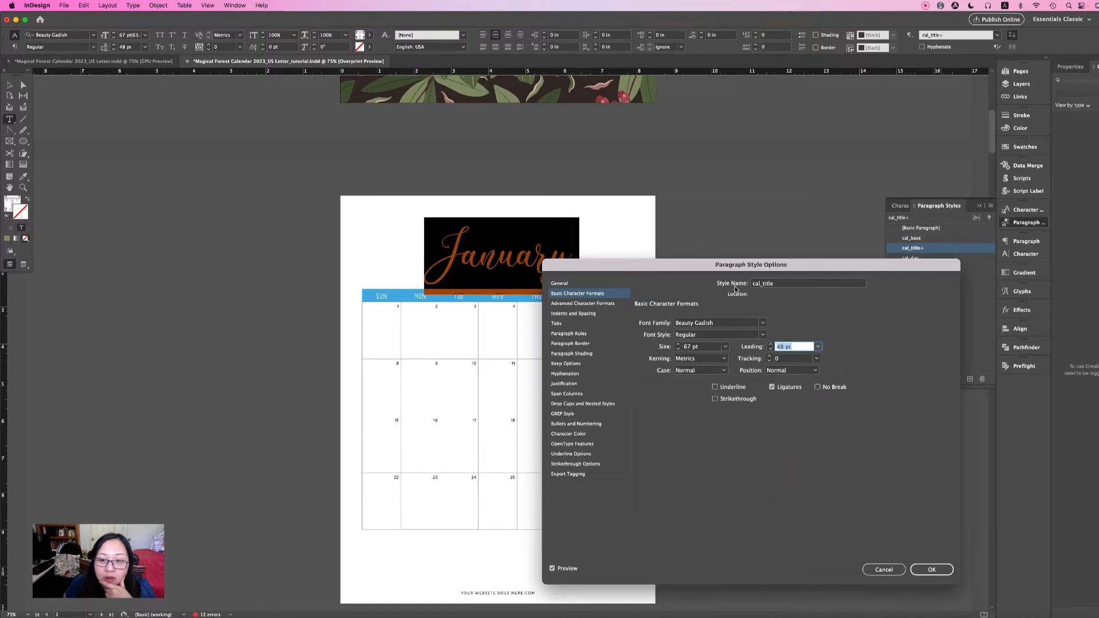
pyautogui.moveTo(662, 262); pyautogui.dragTo(783, 184)
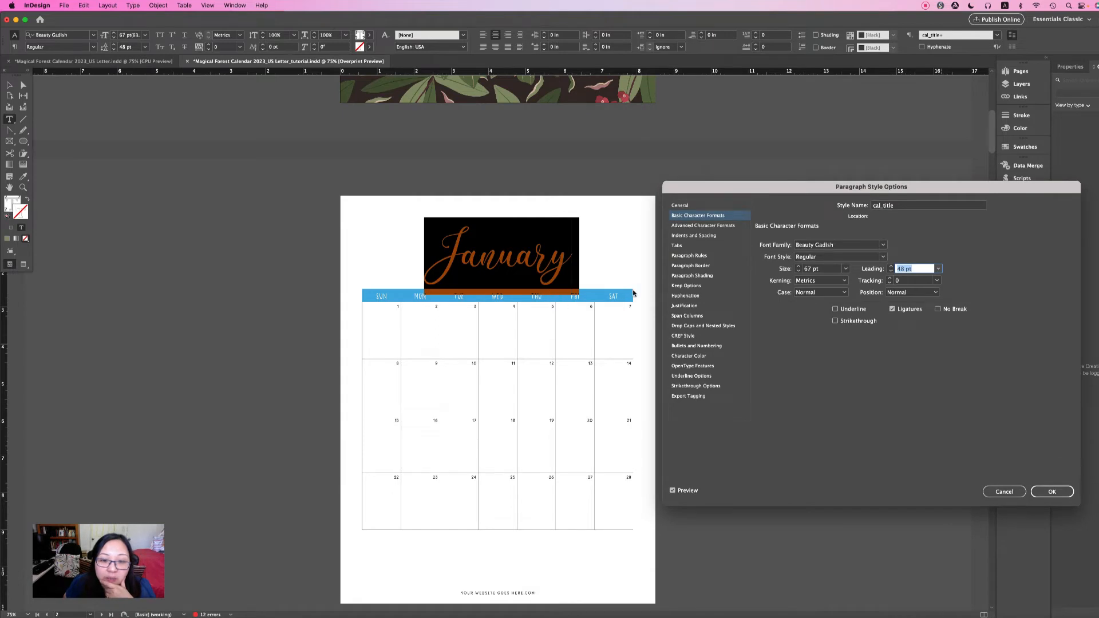
pyautogui.click(939, 269)
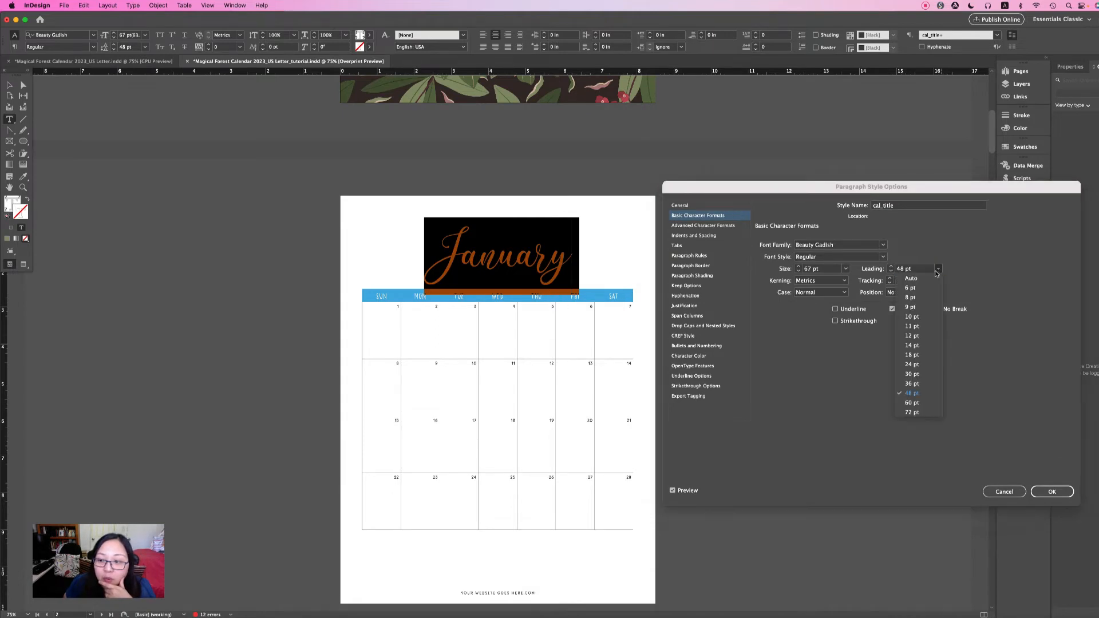
pyautogui.click(915, 385)
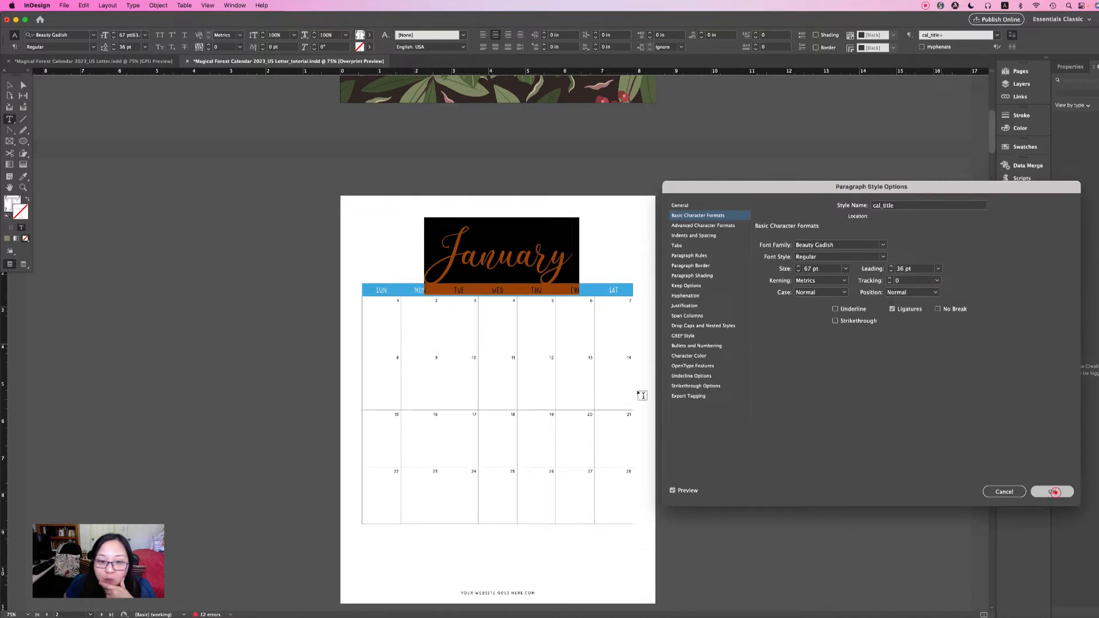
pyautogui.click(1052, 491)
pyautogui.click(9, 84)
pyautogui.click(429, 287)
pyautogui.click(782, 318)
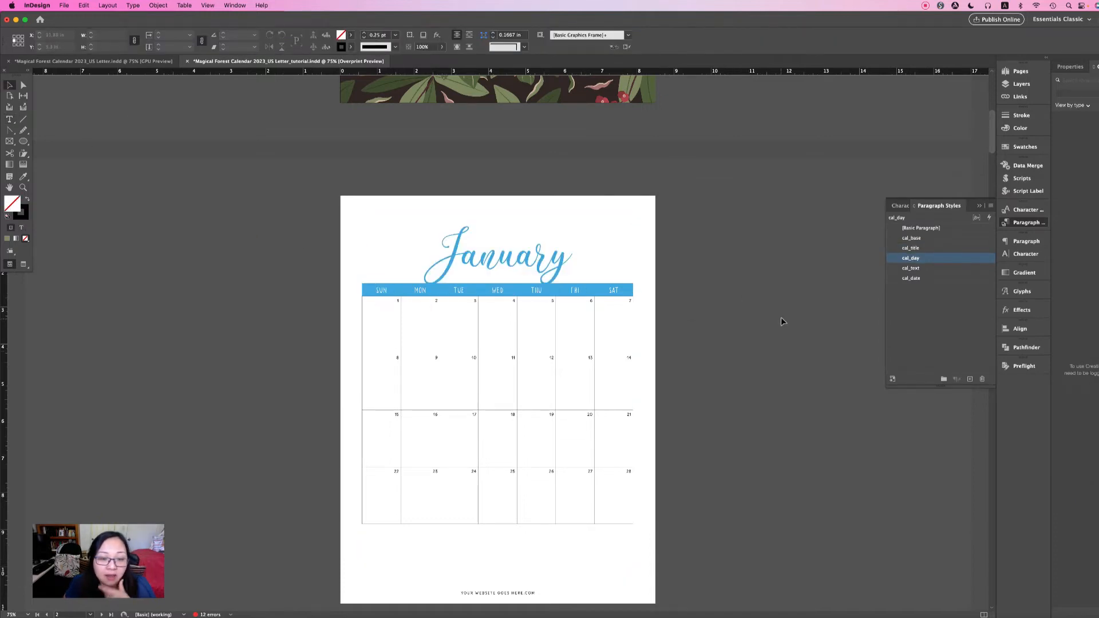
# Select date cells in January's first week and set their cal_date paragraph style's font family to Poppins
pyautogui.click(396, 303)
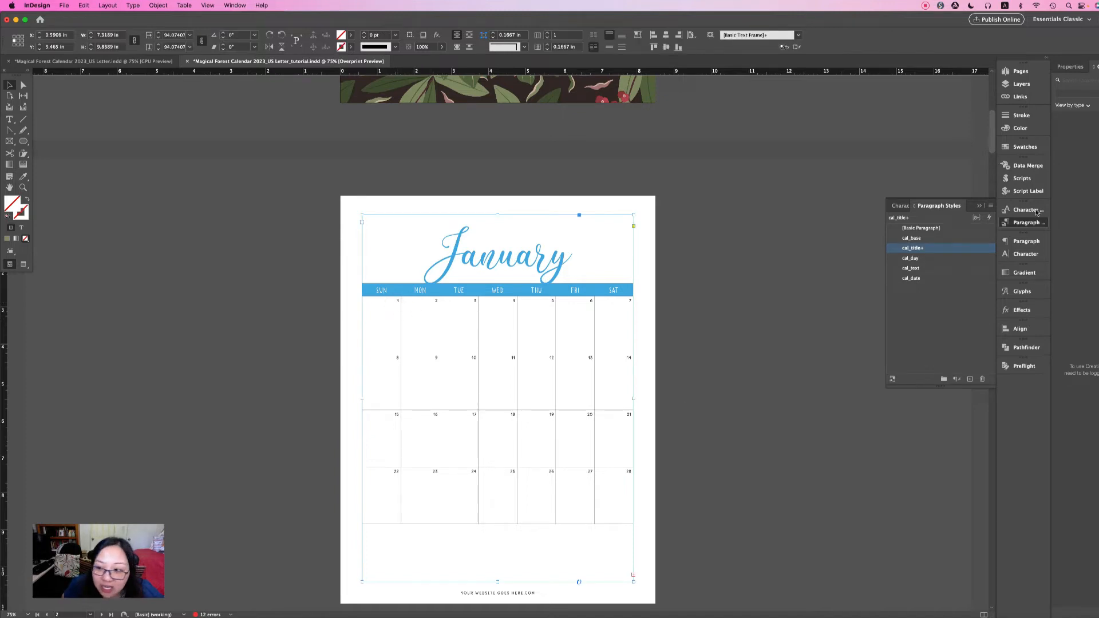
pyautogui.doubleClick(394, 302)
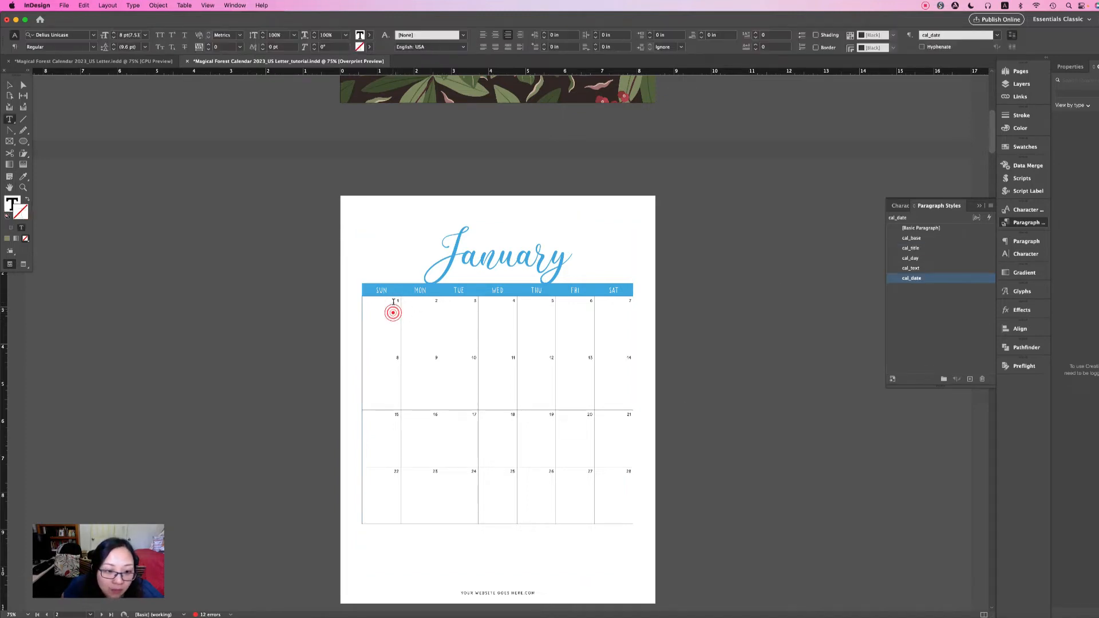
pyautogui.moveTo(407, 304); pyautogui.dragTo(502, 311)
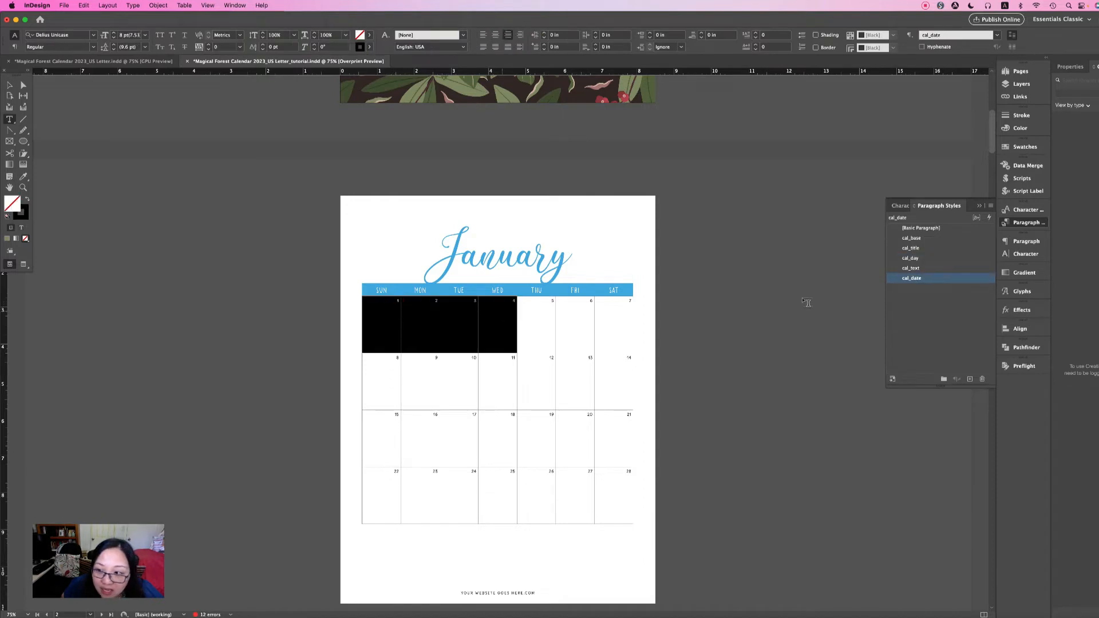
pyautogui.doubleClick(931, 278)
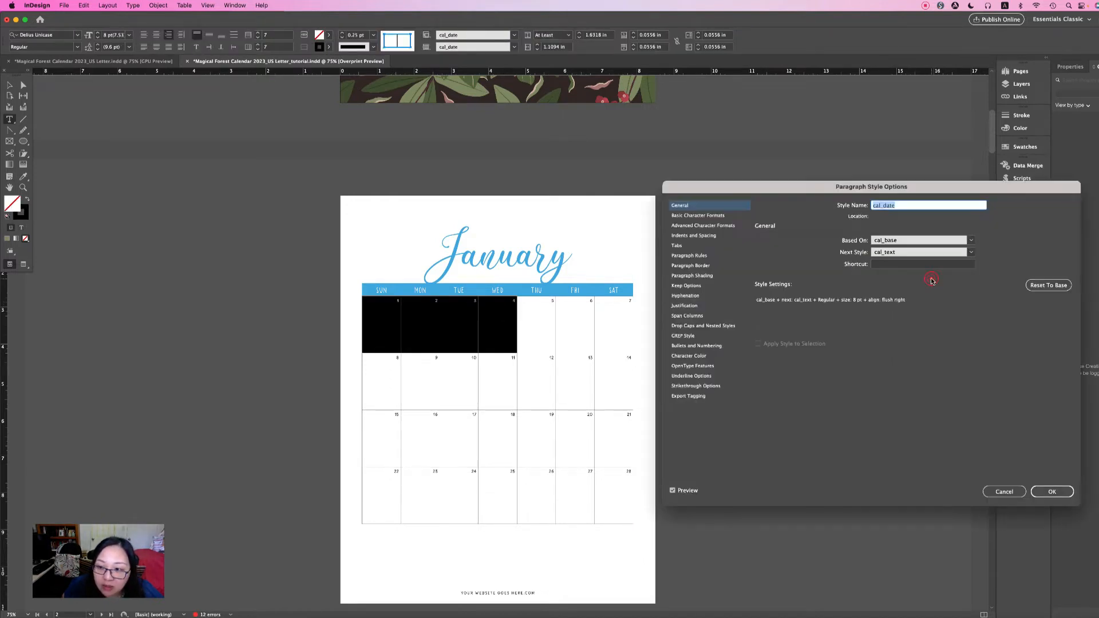
pyautogui.click(679, 216)
pyautogui.click(844, 245)
pyautogui.write('Poppins')
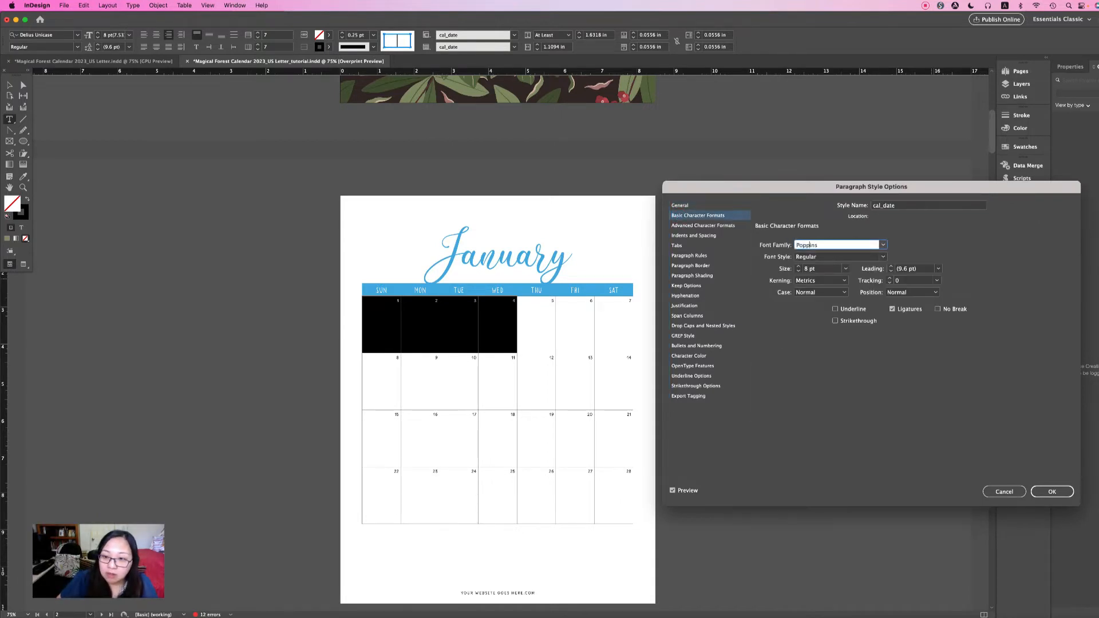
pyautogui.press('Return')
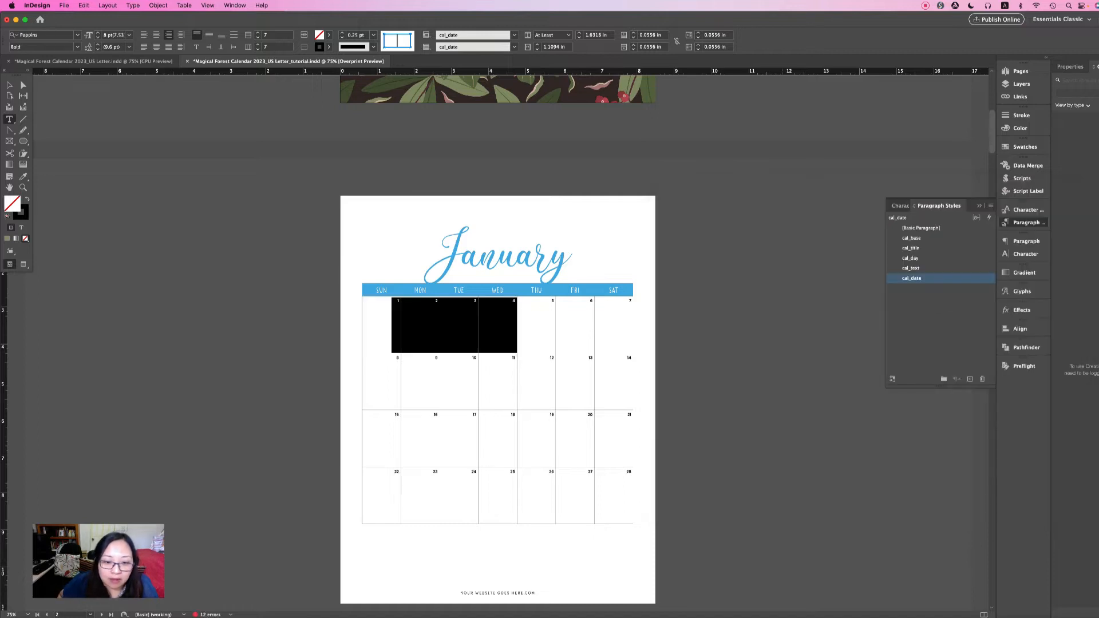
# Set the cal_date paragraph style's font style to Regular and apply the change
pyautogui.doubleClick(932, 280)
pyautogui.click(681, 215)
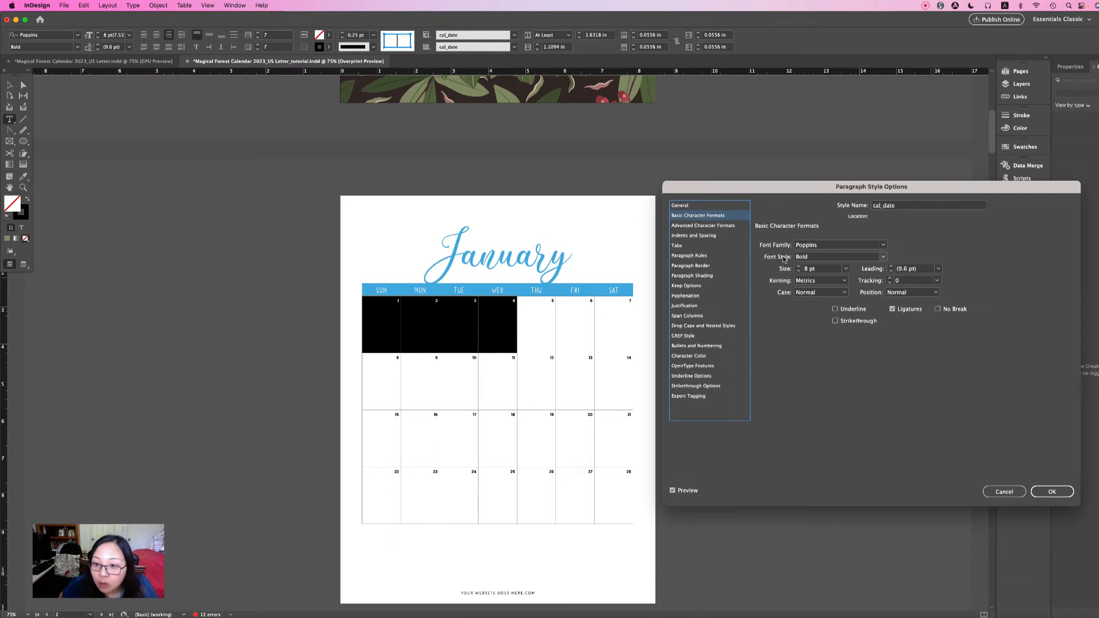
pyautogui.click(882, 256)
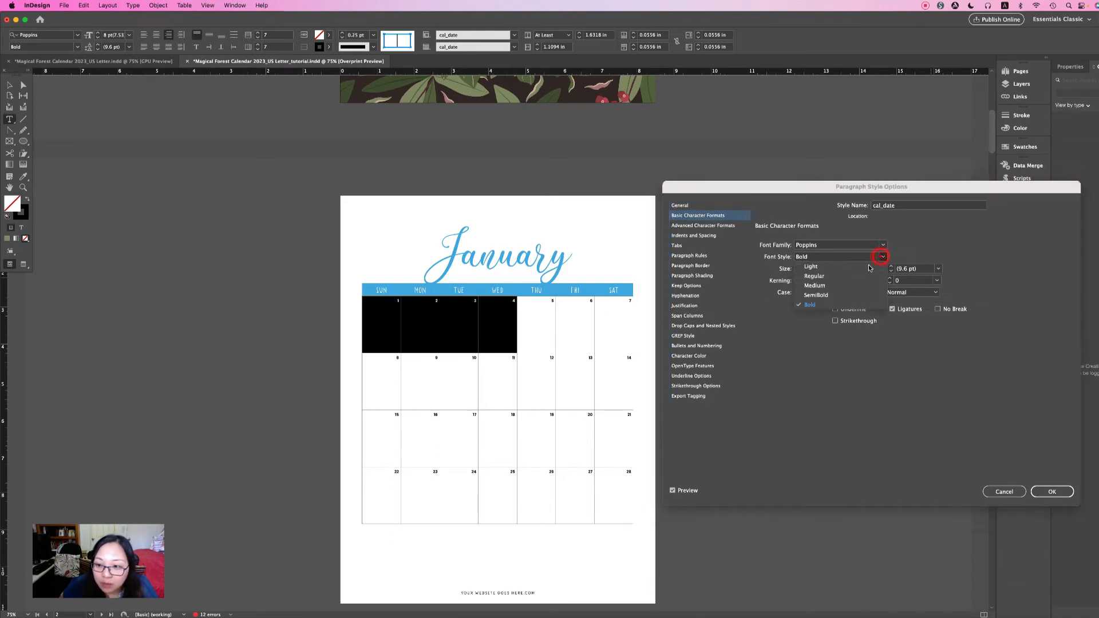
pyautogui.click(856, 277)
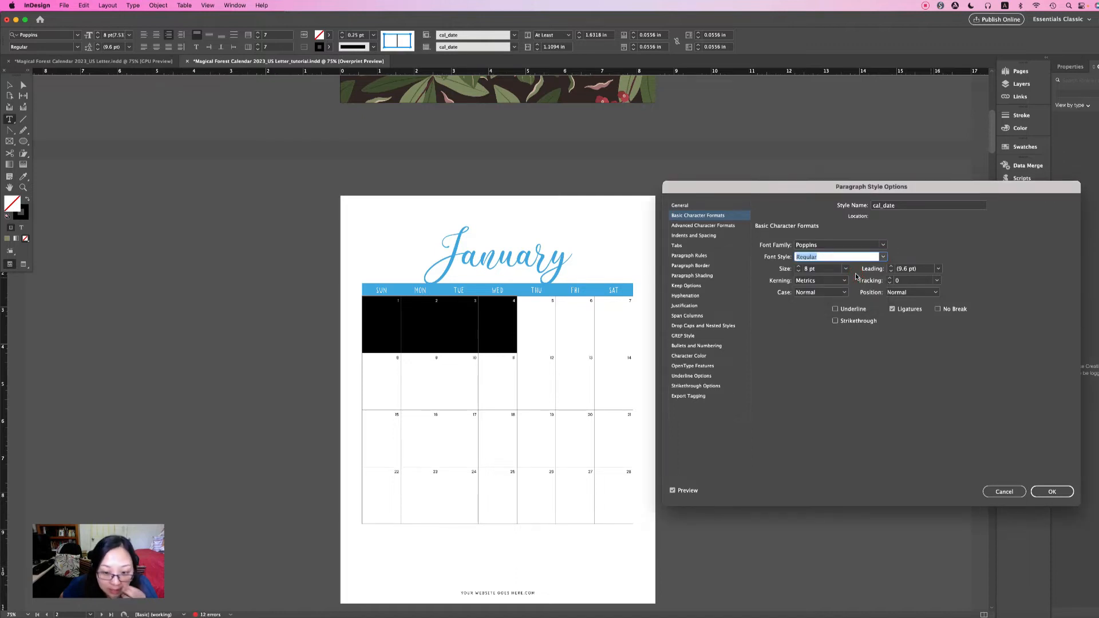
pyautogui.click(1054, 492)
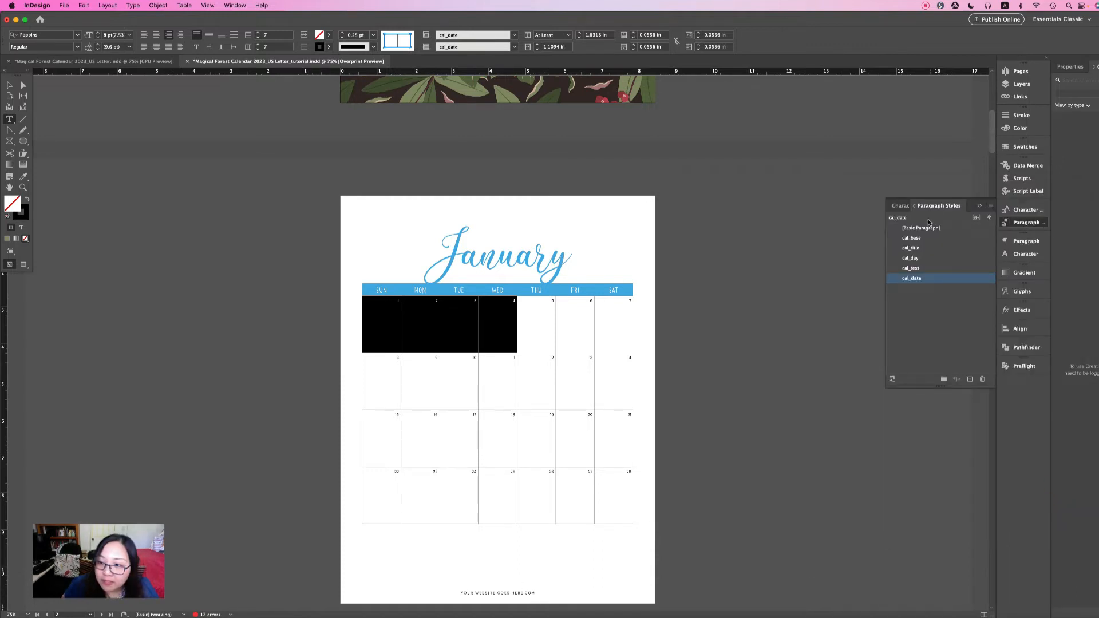
# Deselect the date cells and try to select the website footer text on the January page
pyautogui.press('Escape')
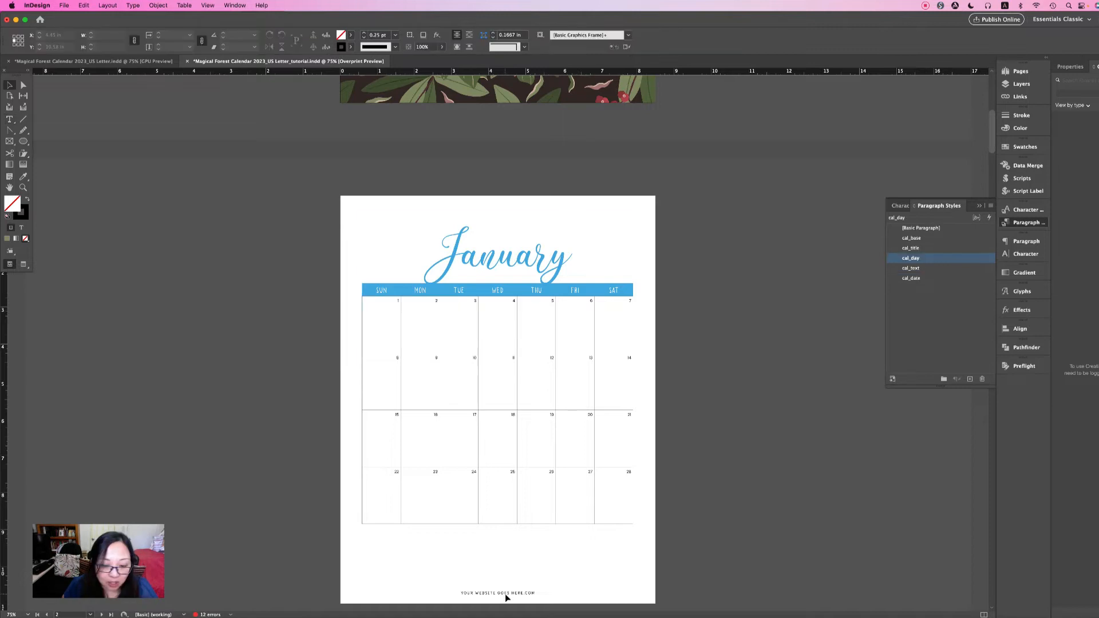
pyautogui.click(508, 594)
pyautogui.moveTo(462, 592); pyautogui.dragTo(500, 597)
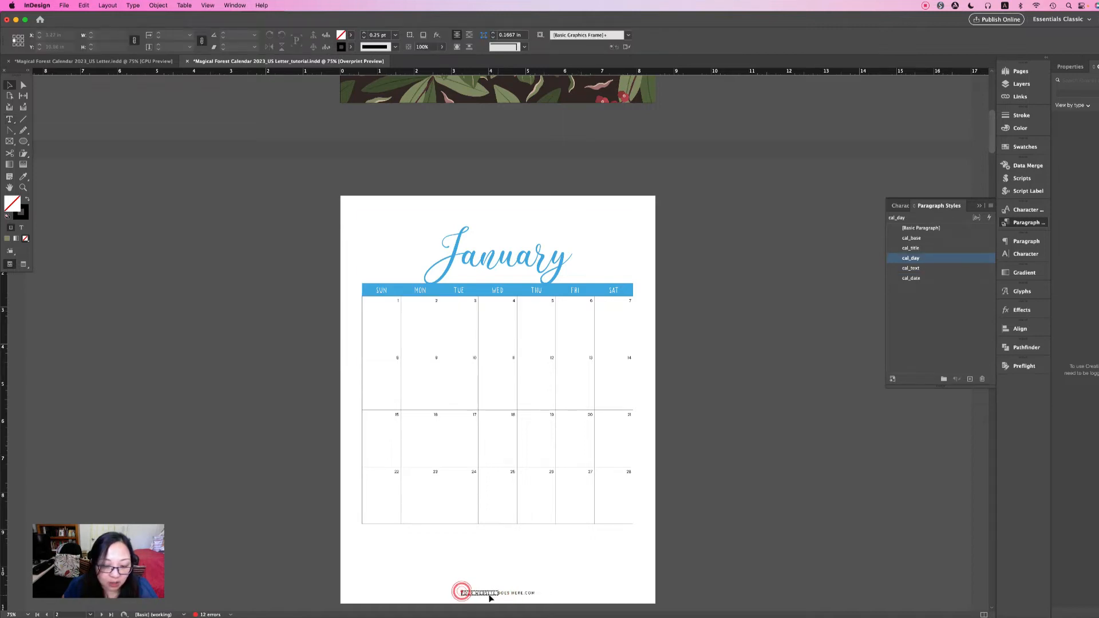
pyautogui.click(479, 591)
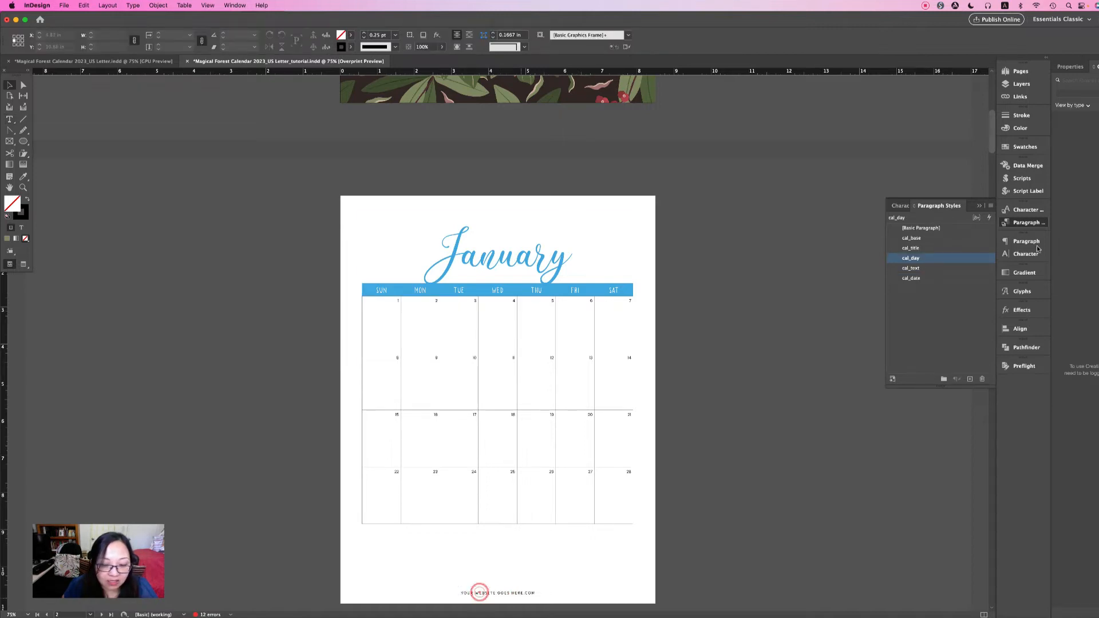
# Open the A-Master spread and select the website footer text frame on its right-hand page
pyautogui.click(1021, 71)
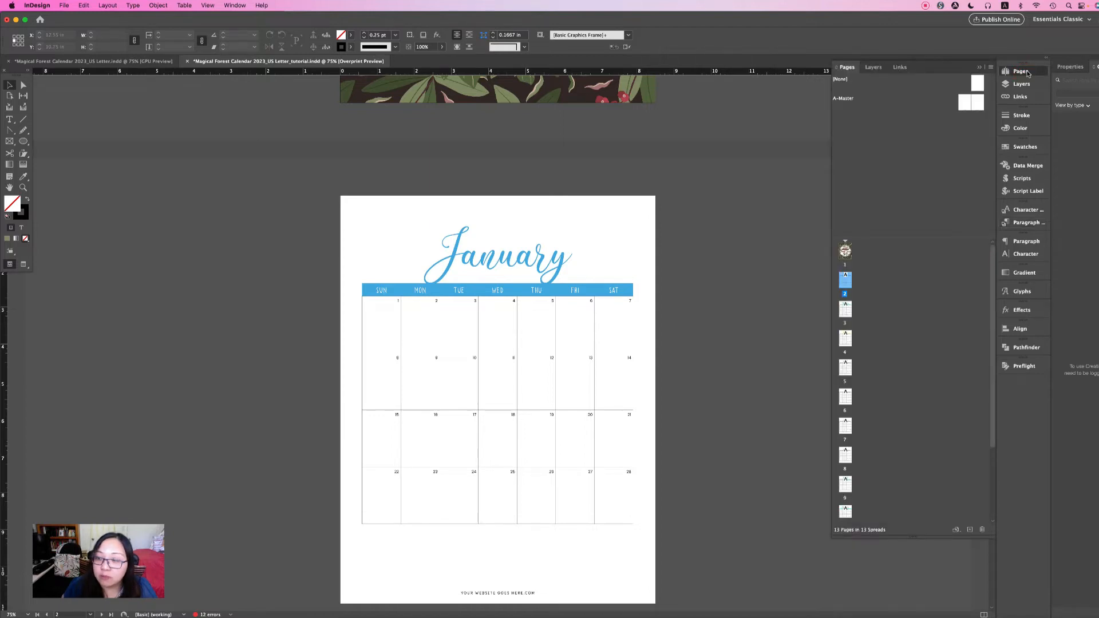
pyautogui.doubleClick(978, 106)
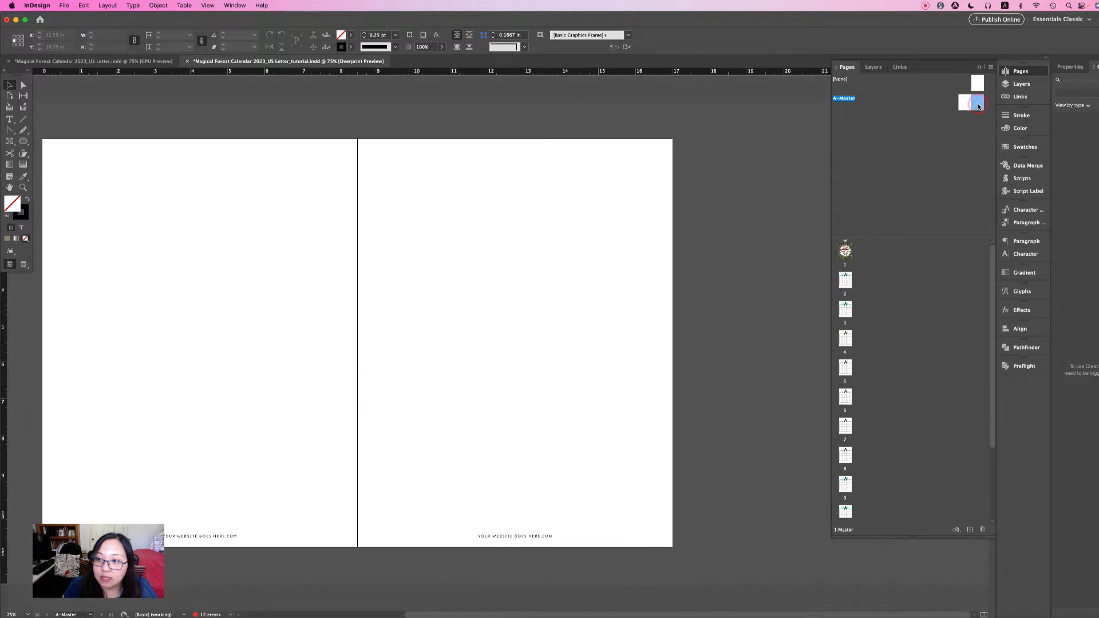
pyautogui.click(538, 536)
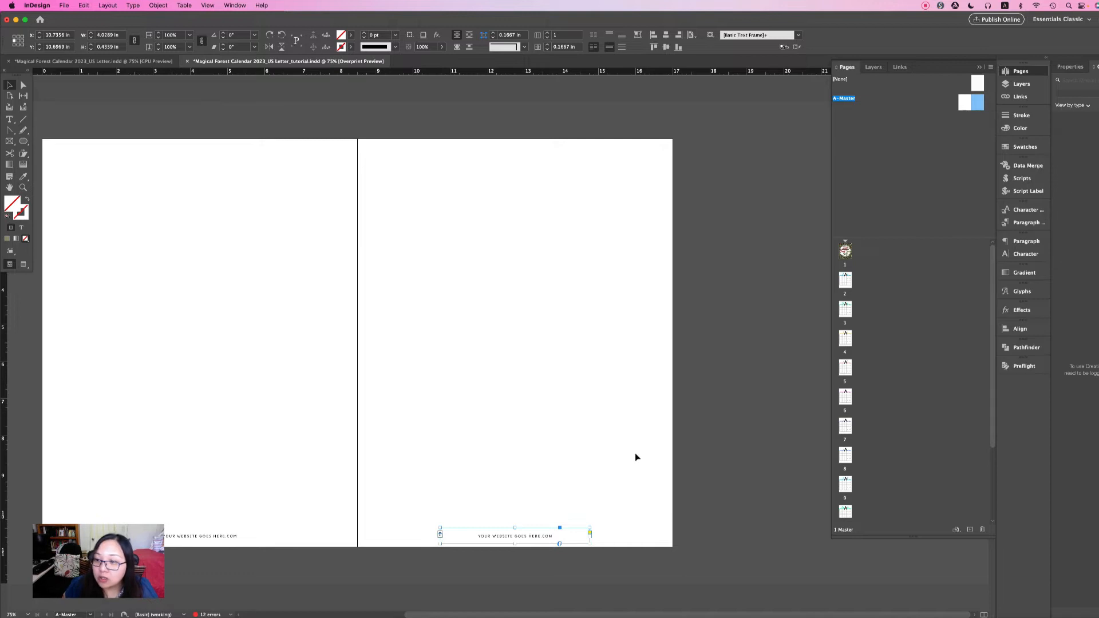
# Create a new paragraph style from the selected footer, apply it to the frame, and name the style website
pyautogui.click(1021, 223)
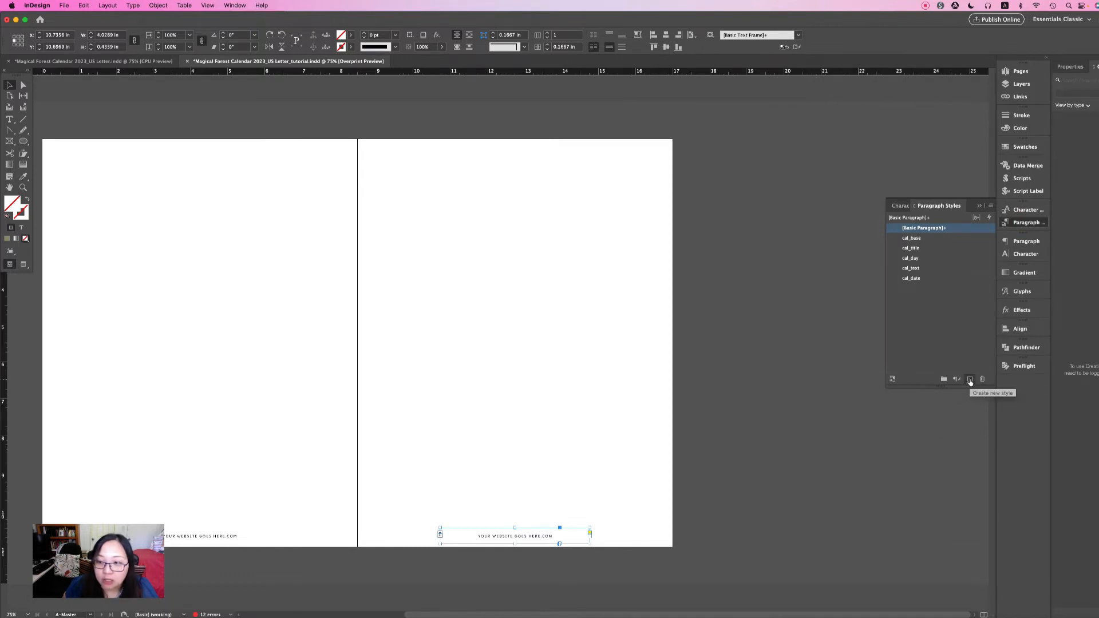
pyautogui.click(970, 379)
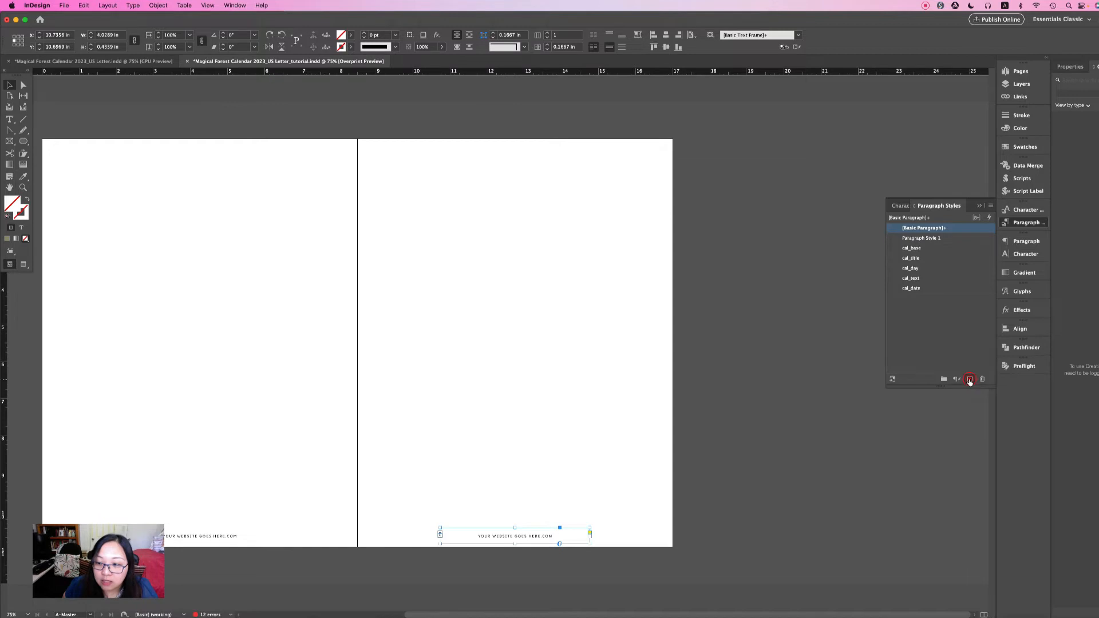
pyautogui.click(929, 239)
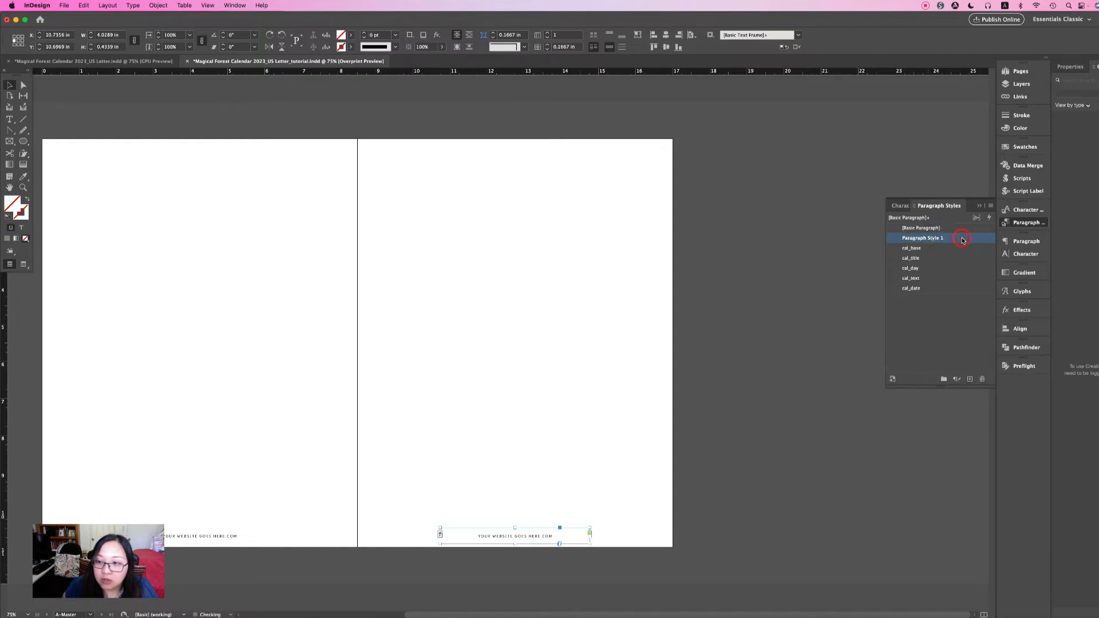
pyautogui.doubleClick(963, 240)
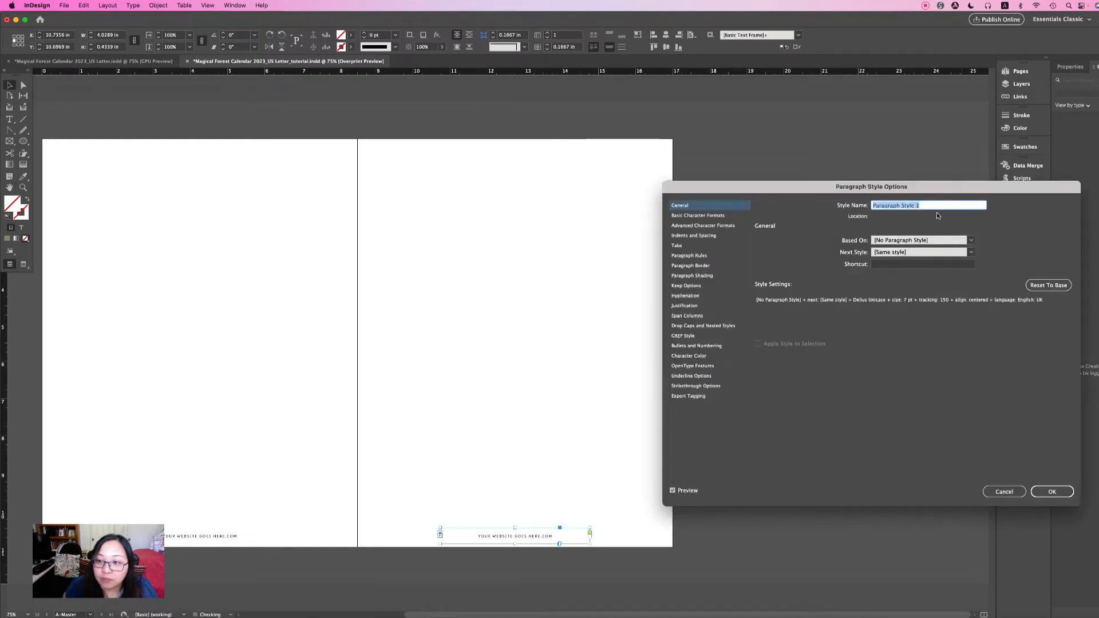
pyautogui.write('website')
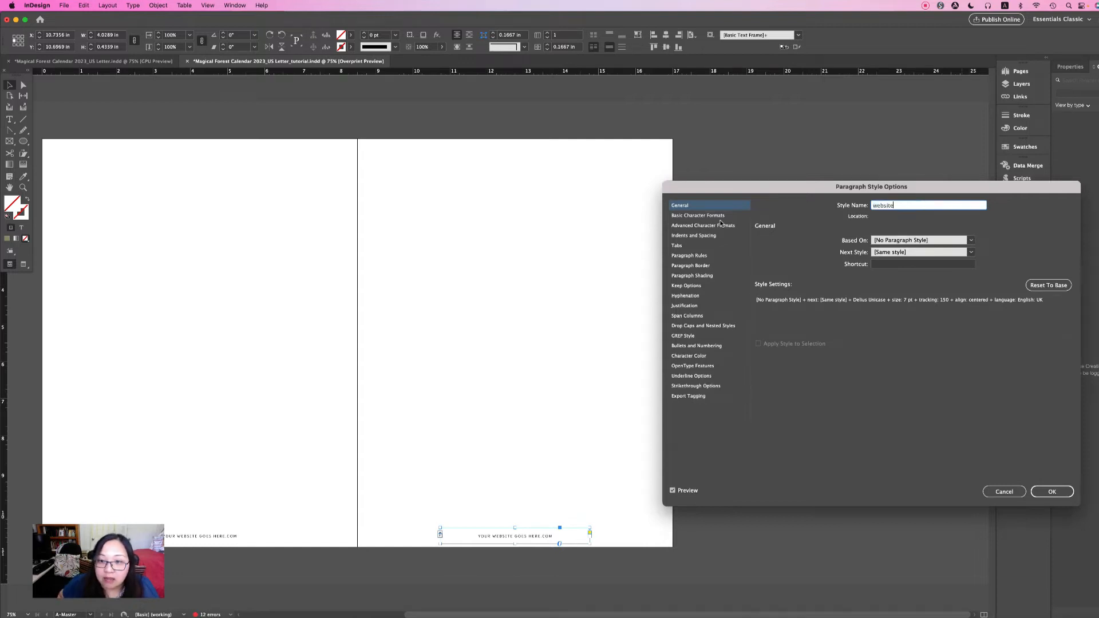
# Set the website paragraph style's font family to Bite Chalk Slim and its size to 12 pt, and apply the changes
pyautogui.click(718, 216)
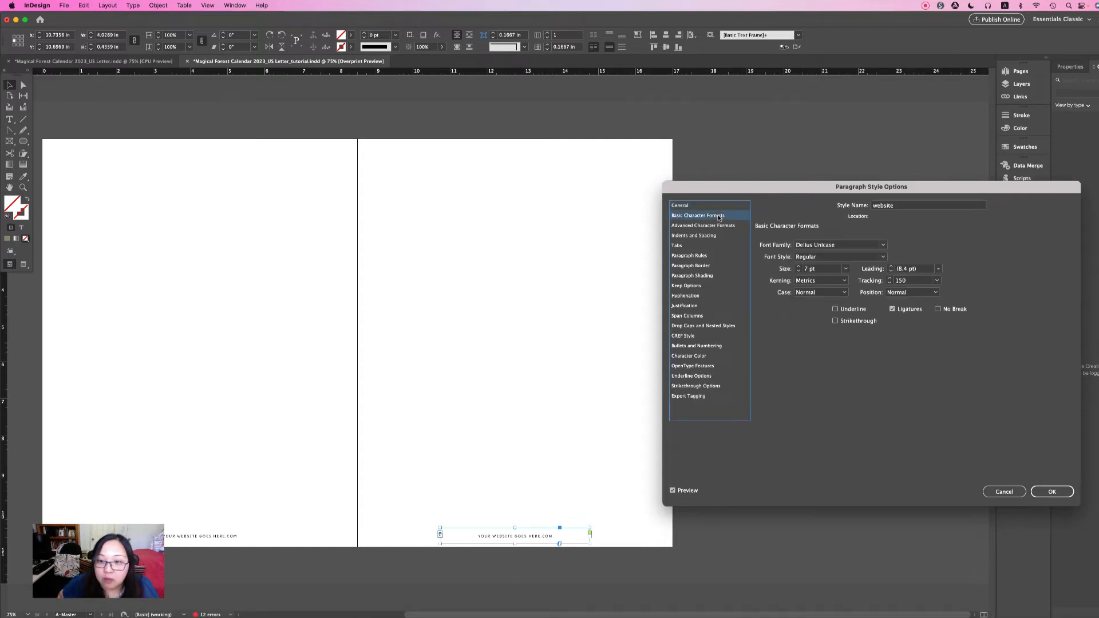
pyautogui.click(845, 245)
pyautogui.tripleClick(845, 245)
pyautogui.write('De')
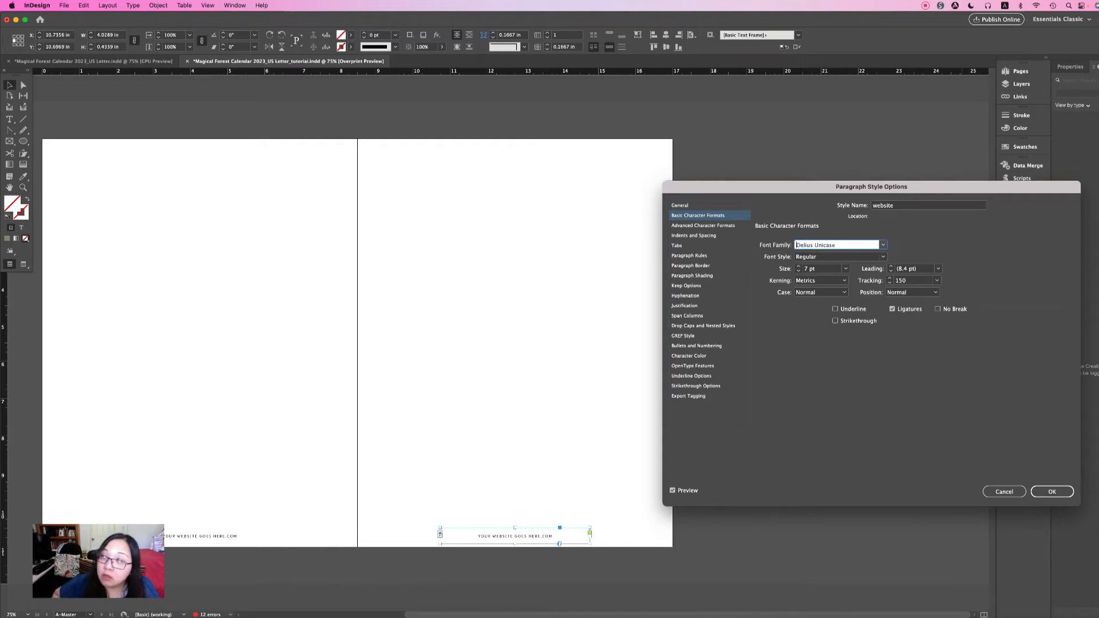
pyautogui.tripleClick(851, 246)
pyautogui.write('Bite Chalk Slim')
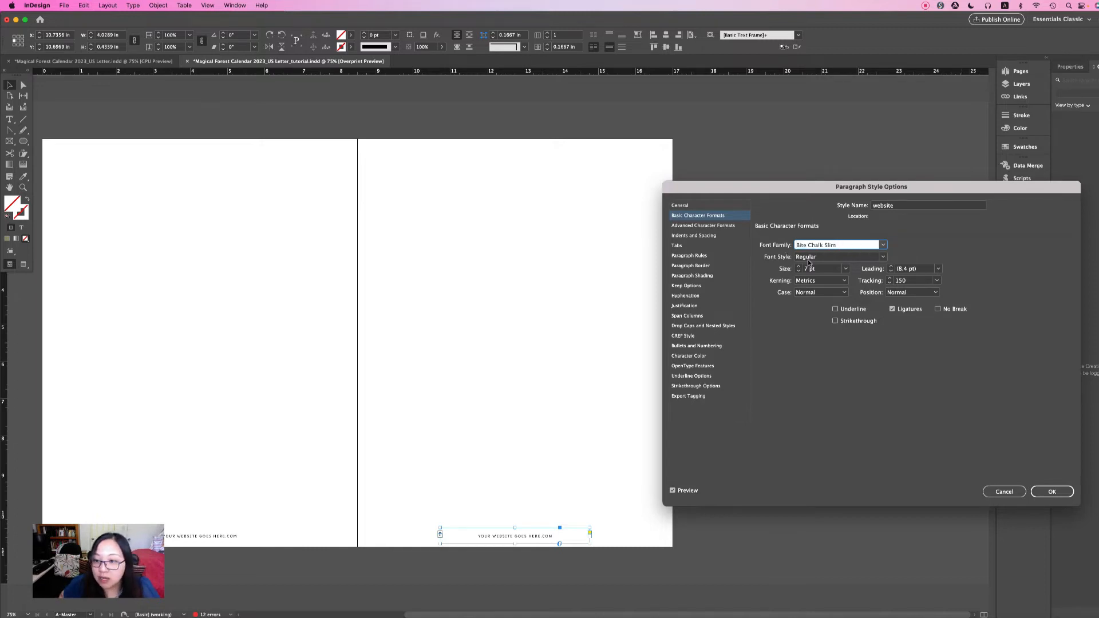
pyautogui.click(845, 268)
pyautogui.click(820, 326)
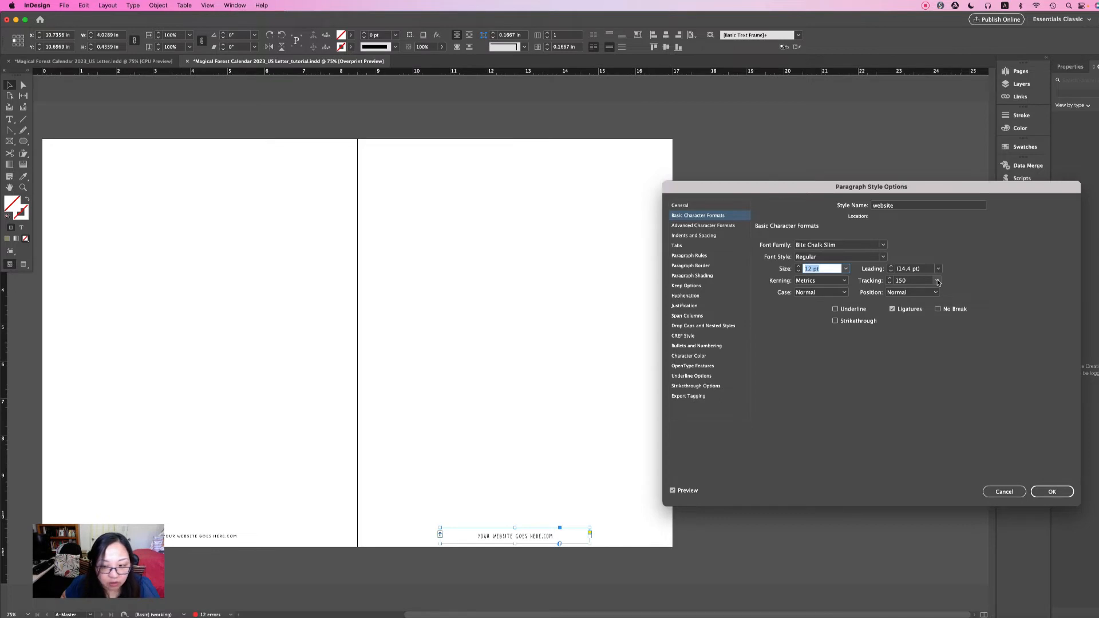
pyautogui.click(1058, 494)
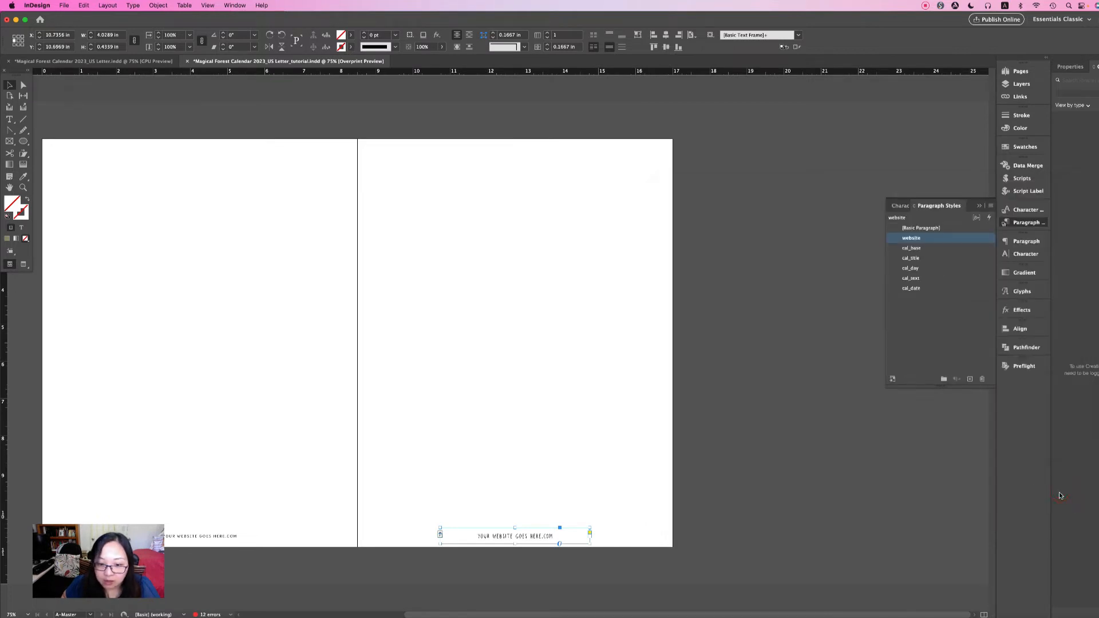
pyautogui.click(768, 455)
# Replace the footer placeholder text on the right-hand master page with JANICEDESIGNS.CO
pyautogui.hscroll(-3, 768, 455)
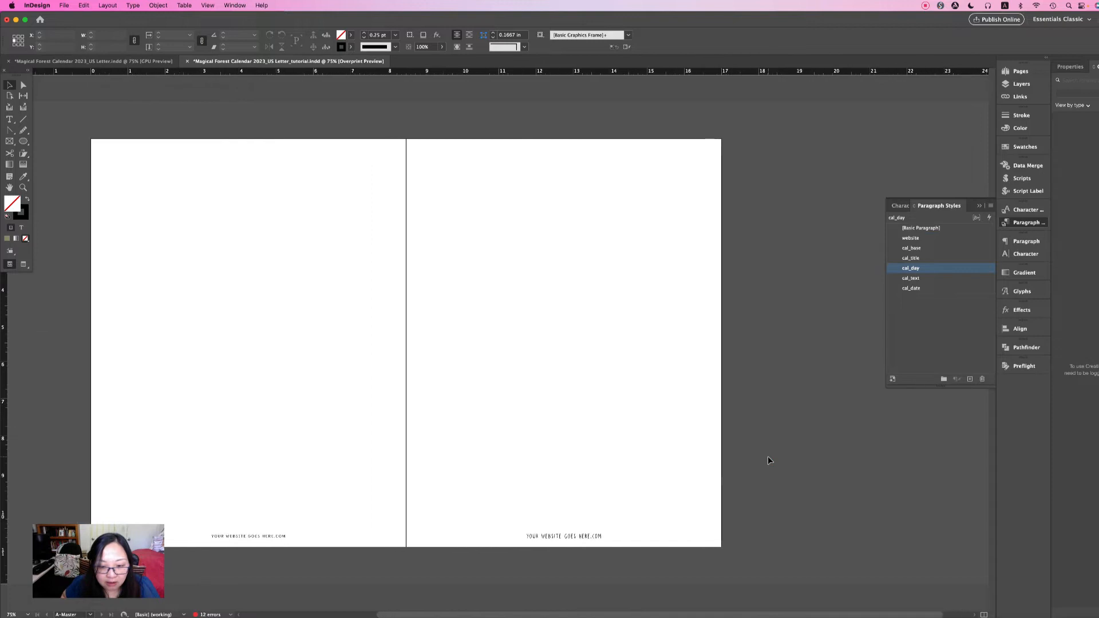
pyautogui.doubleClick(604, 537)
pyautogui.moveTo(620, 537); pyautogui.dragTo(535, 534)
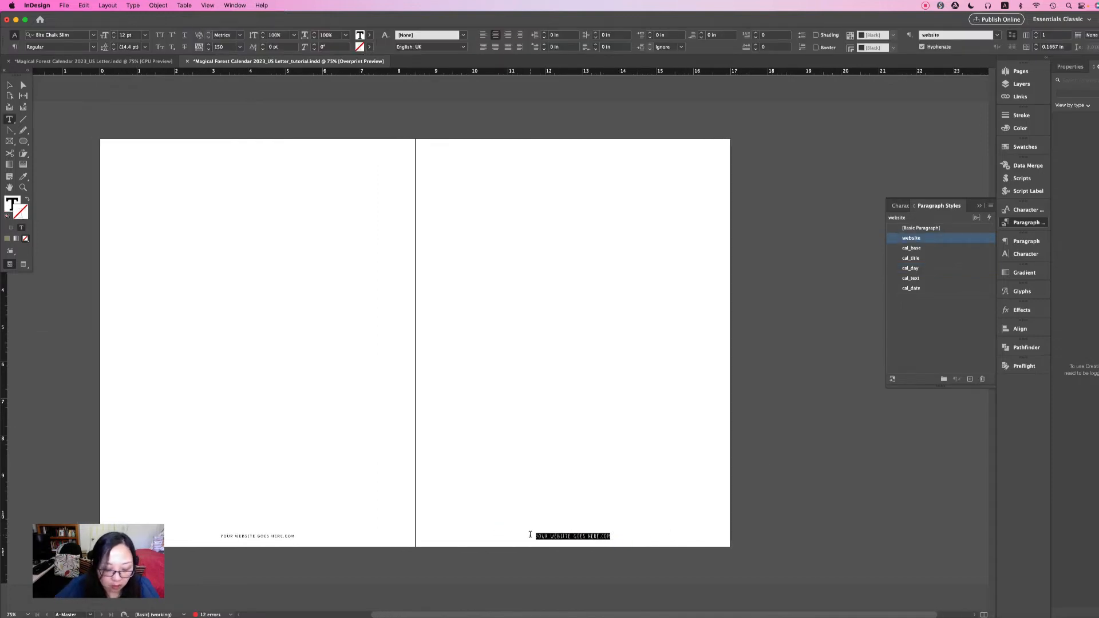
pyautogui.write('JANICEDESIG')
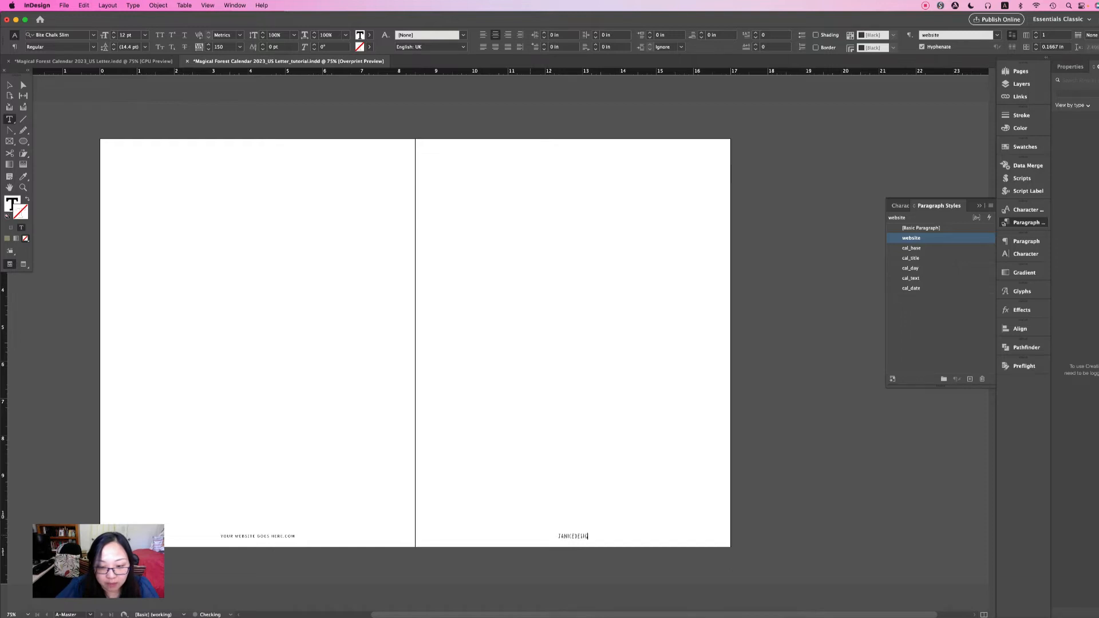
pyautogui.write('NS.CO')
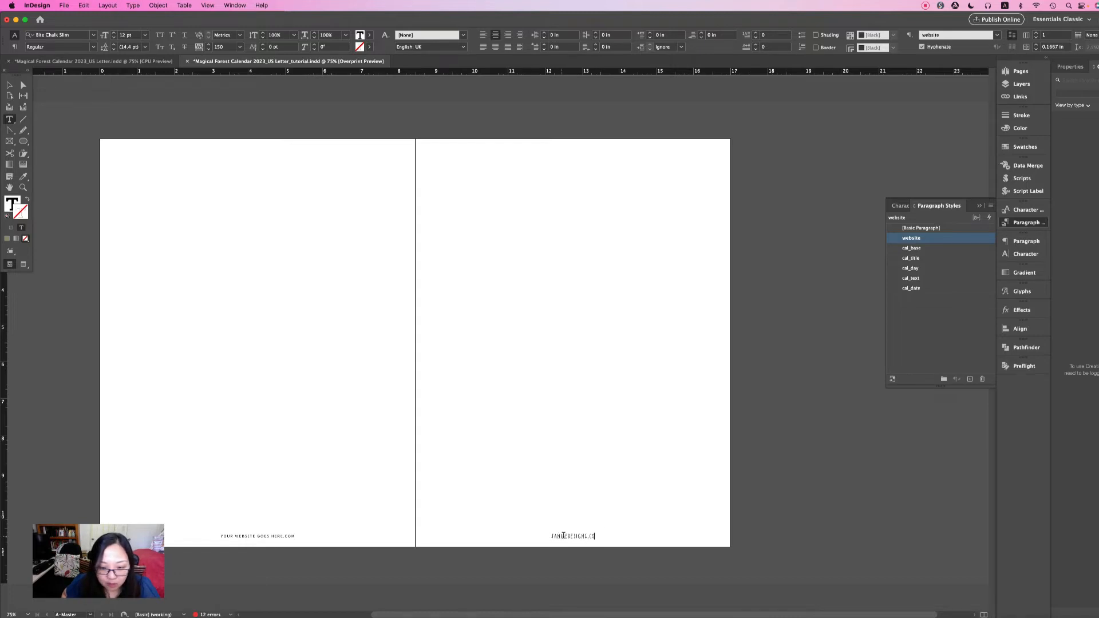
# Increase the website paragraph style's tracking, trying 180 and settling on 240, apply the change, and deselect the footer text
pyautogui.moveTo(551, 537); pyautogui.dragTo(596, 538)
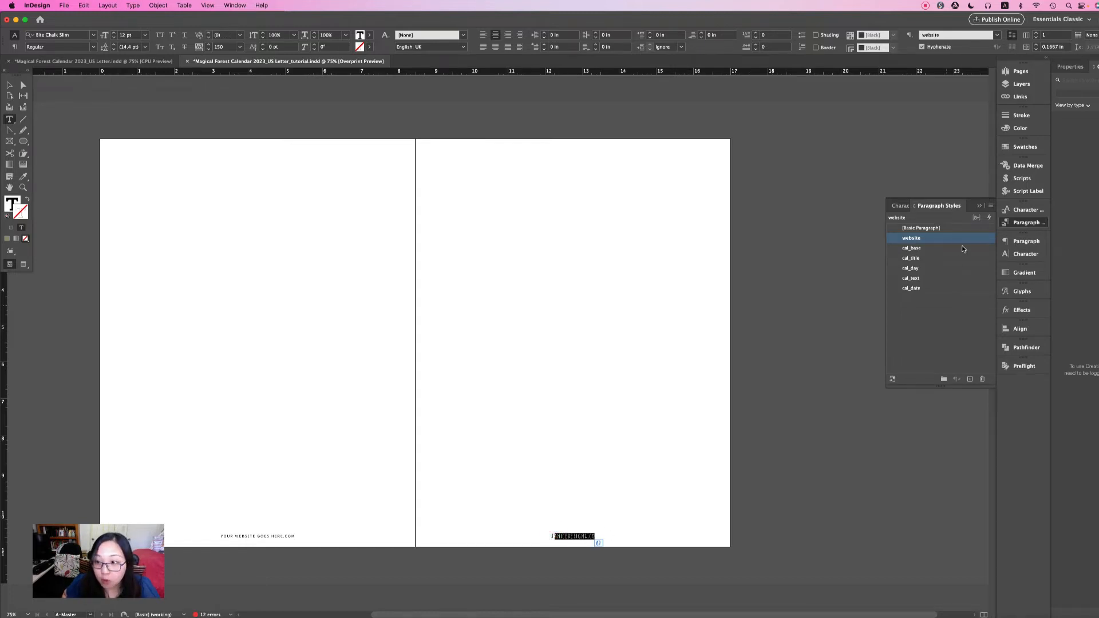
pyautogui.doubleClick(949, 238)
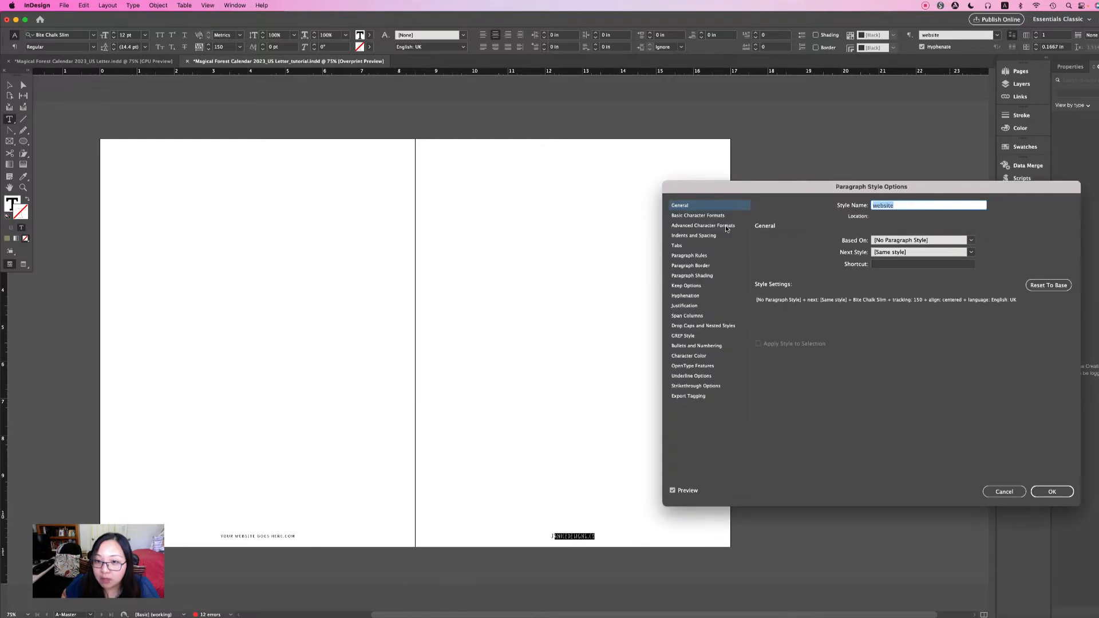
pyautogui.click(698, 215)
pyautogui.doubleClick(900, 280)
pyautogui.doubleClick(900, 281)
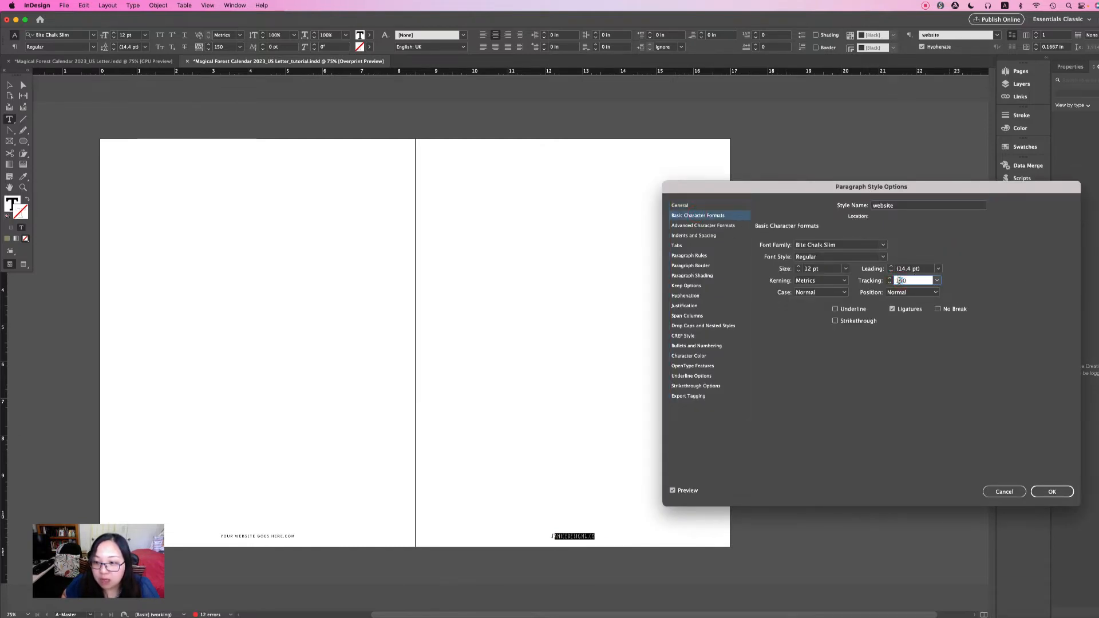
pyautogui.write('8')
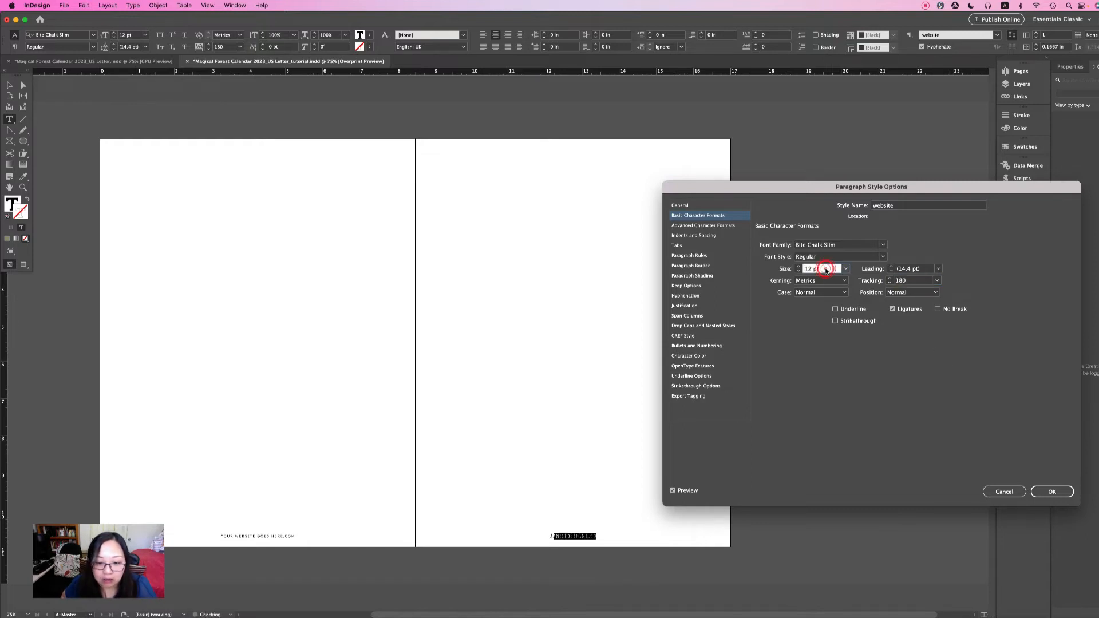
pyautogui.doubleClick(901, 280)
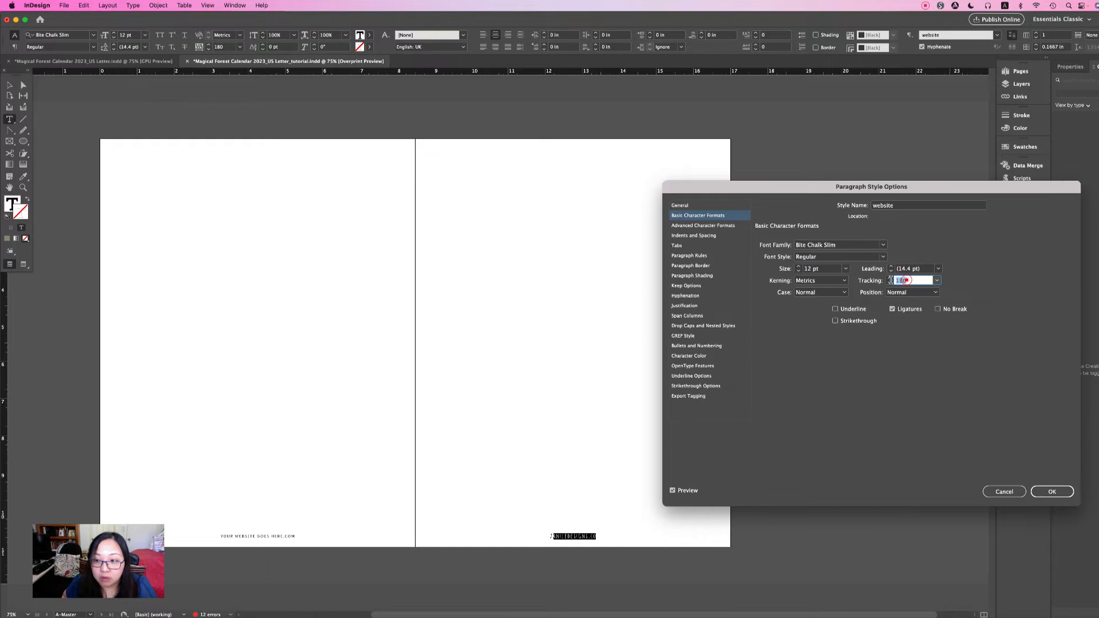
pyautogui.write('240')
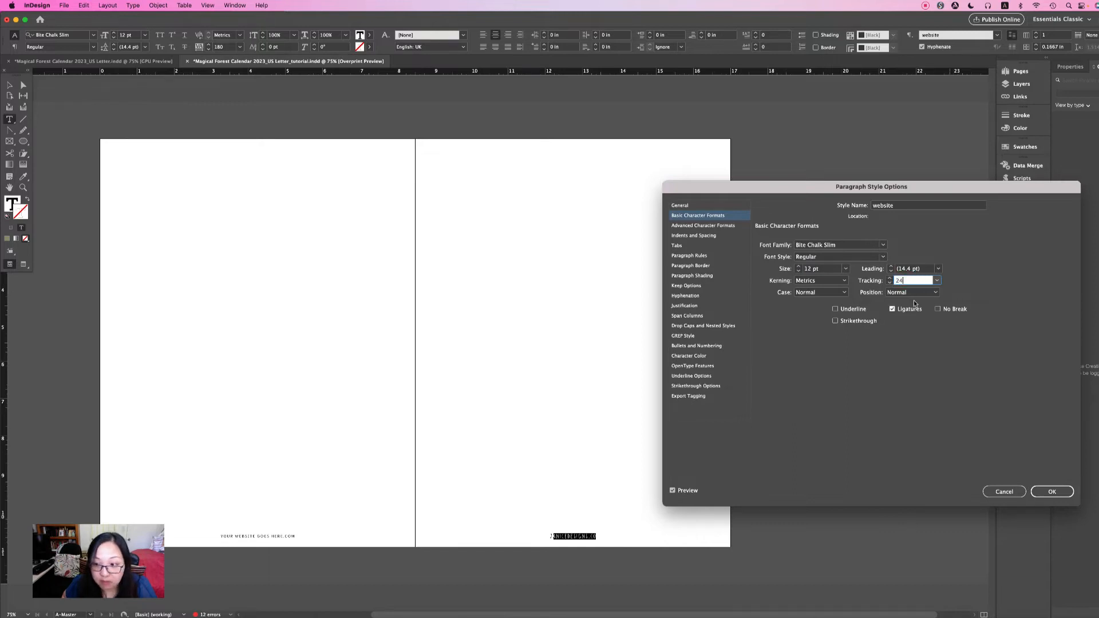
pyautogui.doubleClick(814, 271)
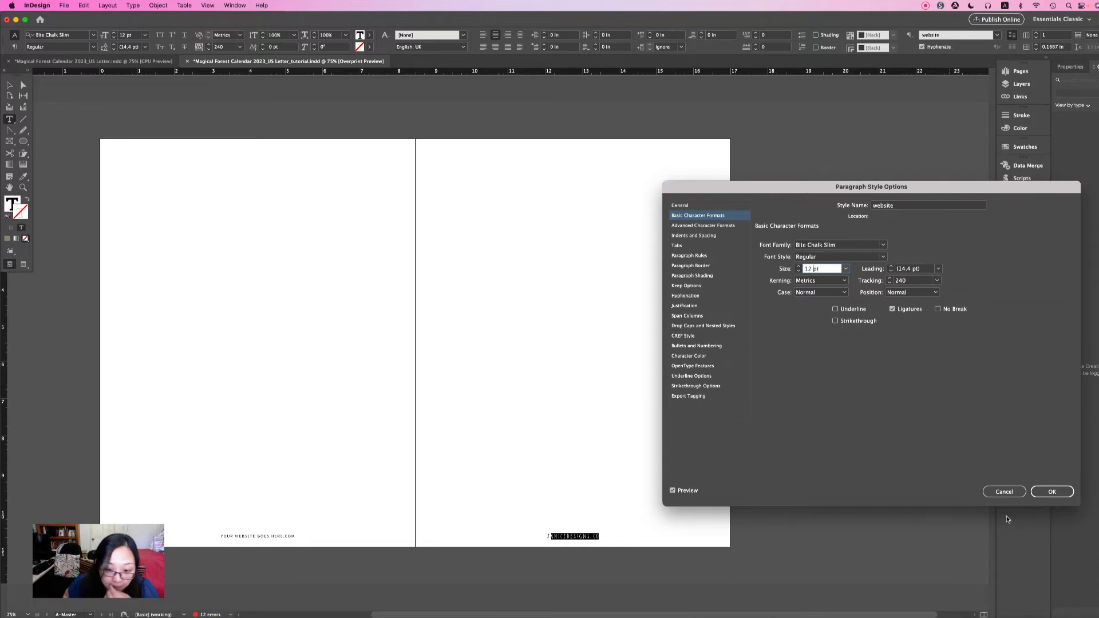
pyautogui.click(1051, 492)
pyautogui.click(876, 483)
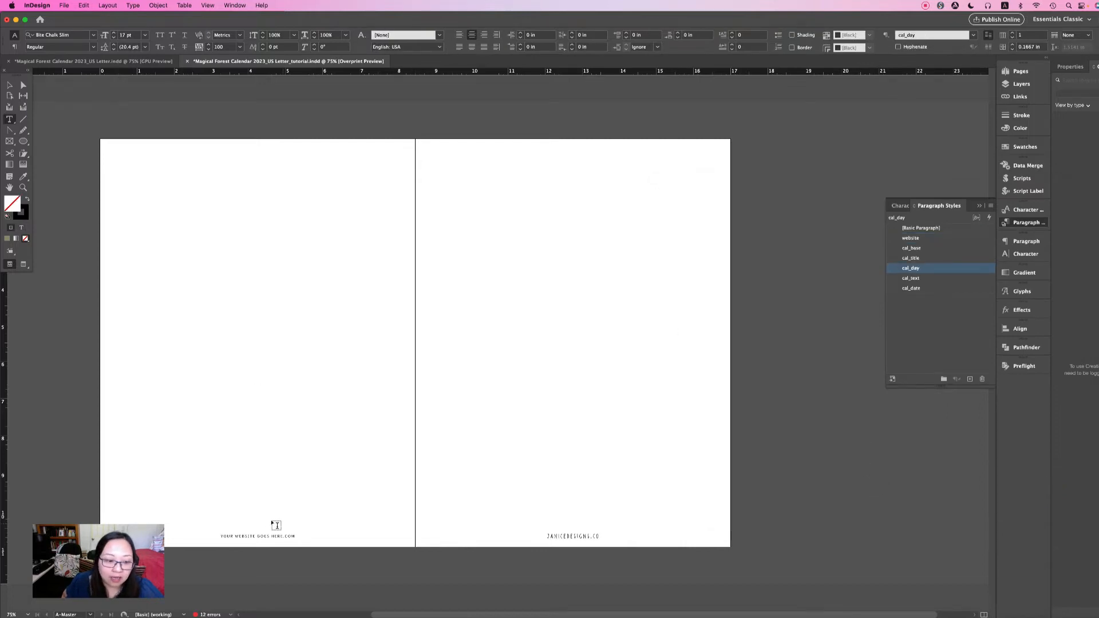
# Apply the website paragraph style to the footer text frame on the left-hand master page
pyautogui.click(10, 84)
pyautogui.click(282, 536)
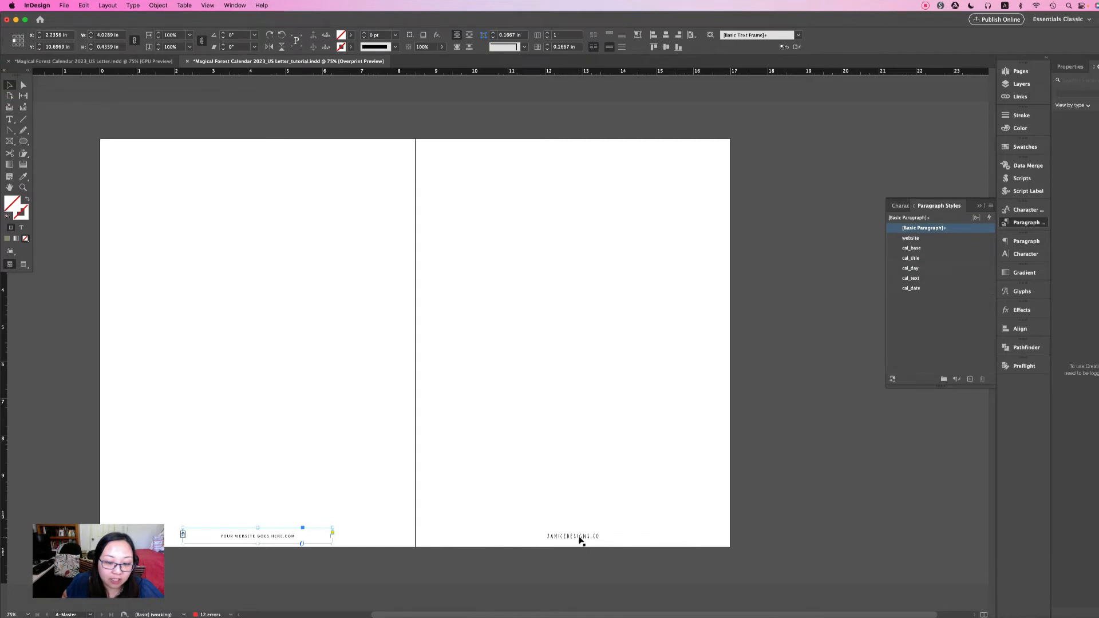
pyautogui.click(345, 393)
pyautogui.click(256, 538)
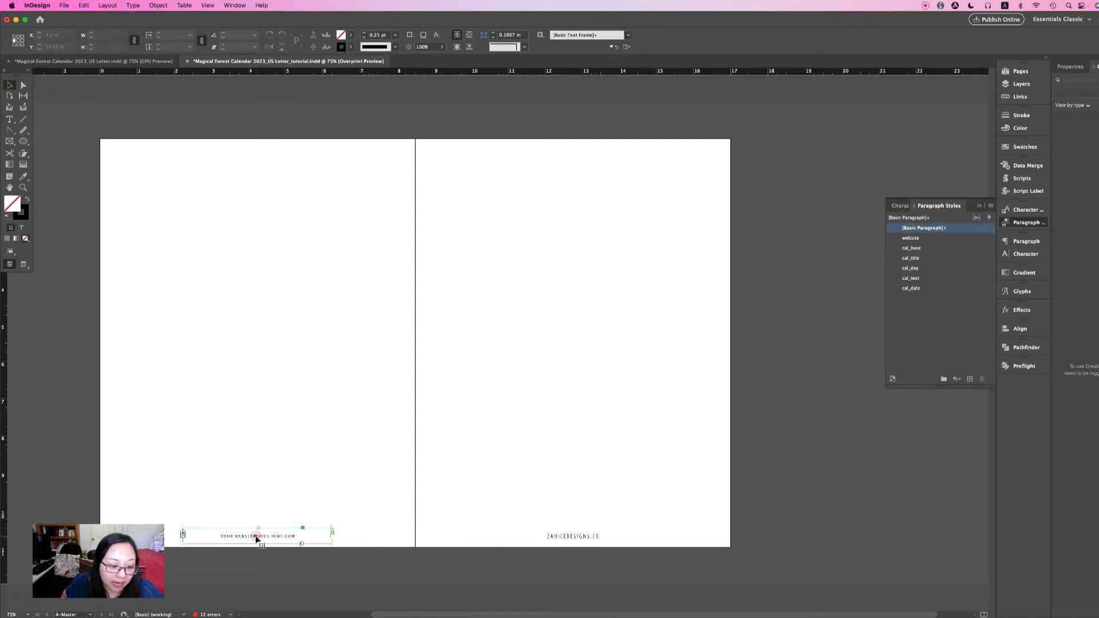
pyautogui.click(913, 239)
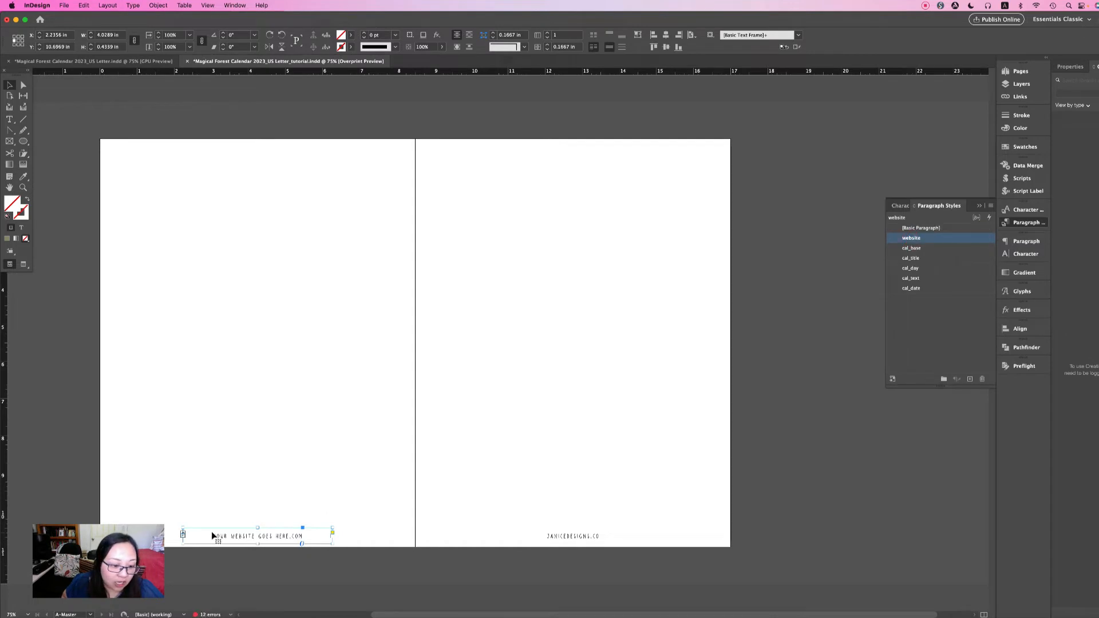
pyautogui.click(228, 482)
pyautogui.click(229, 538)
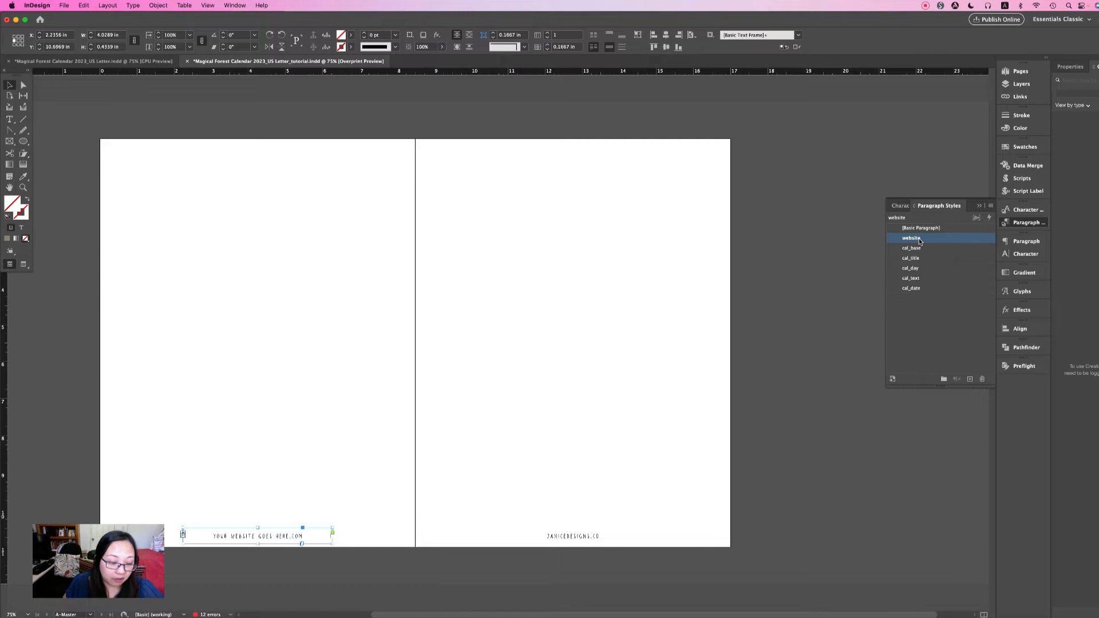
# Replace the left-hand master page's footer placeholder text with JANICEDESIGNS.CO and deselect the frame
pyautogui.doubleClick(241, 536)
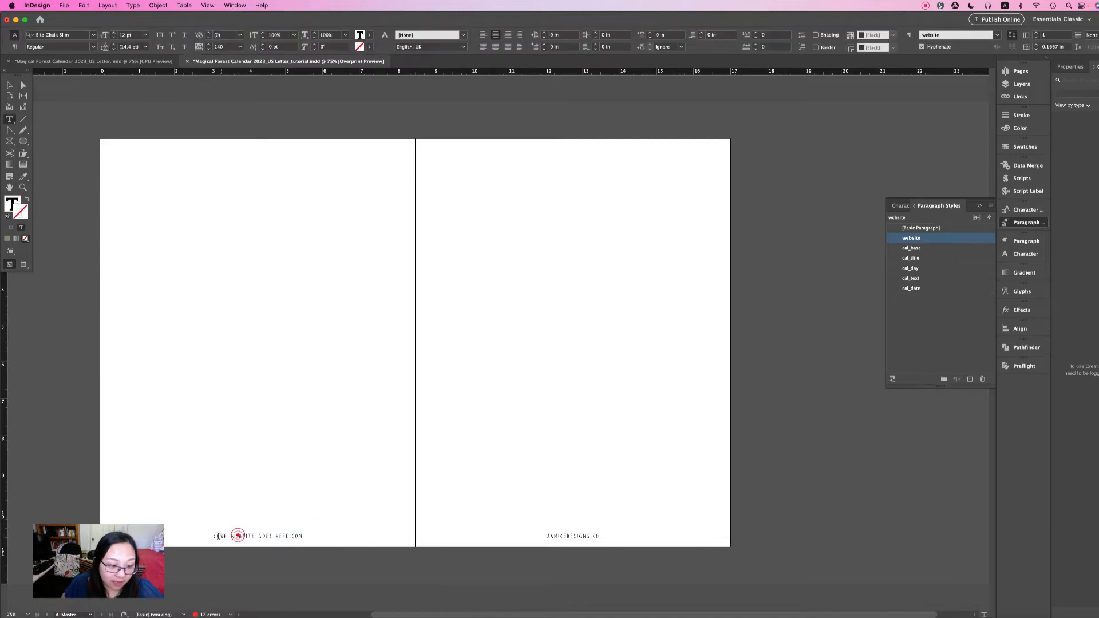
pyautogui.moveTo(213, 536); pyautogui.dragTo(314, 534)
pyautogui.write('JANICEDESIGN')
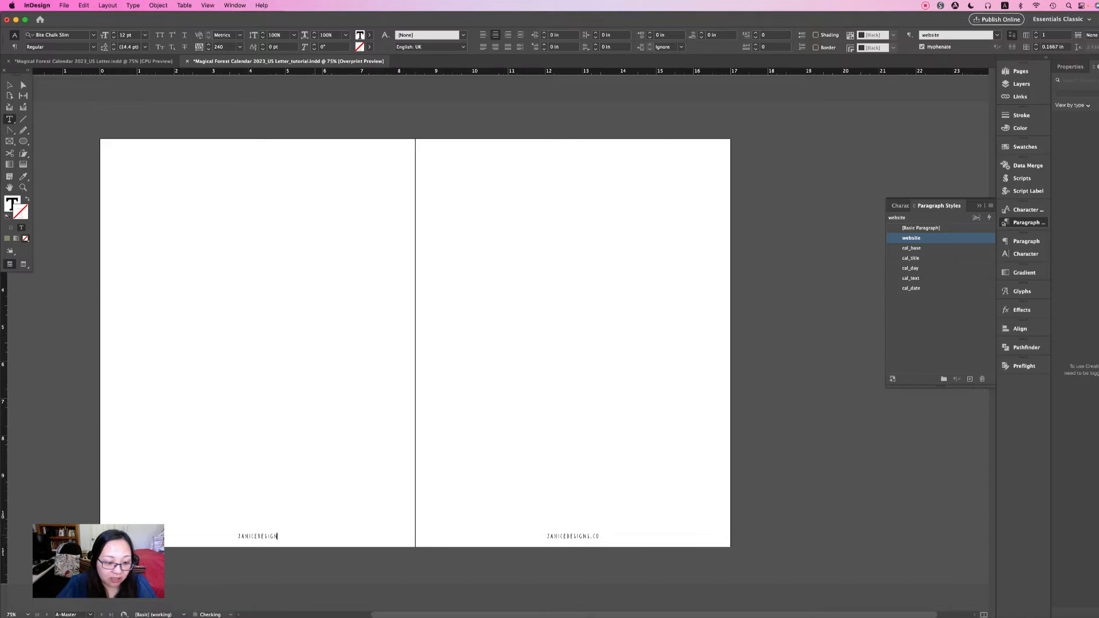
pyautogui.write('S.CO')
pyautogui.press('Escape')
pyautogui.click(319, 339)
pyautogui.click(374, 442)
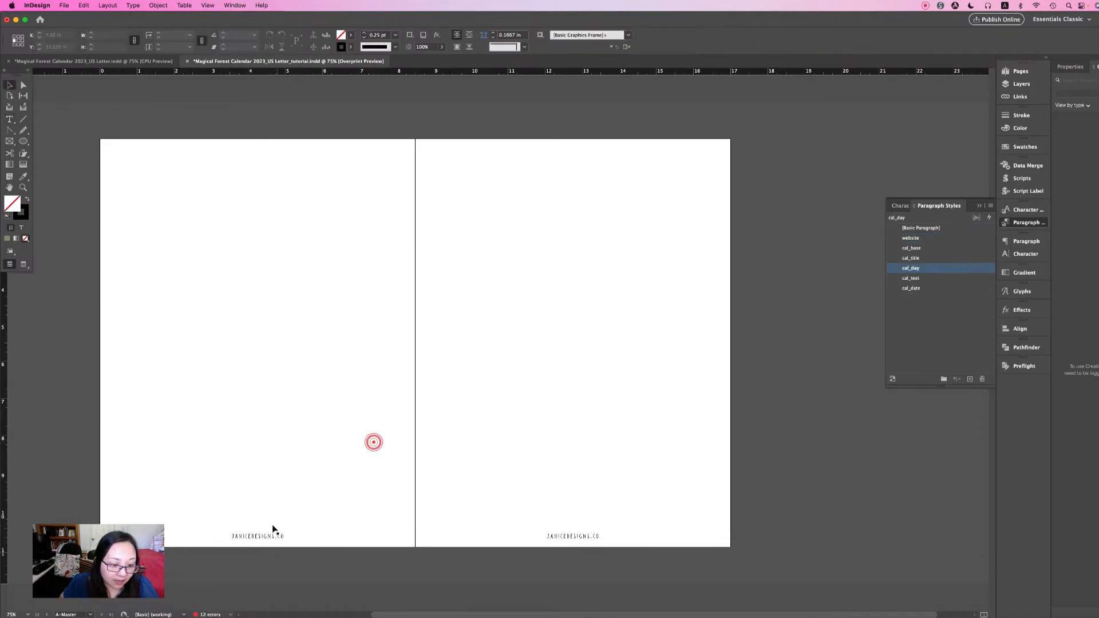
pyautogui.click(271, 532)
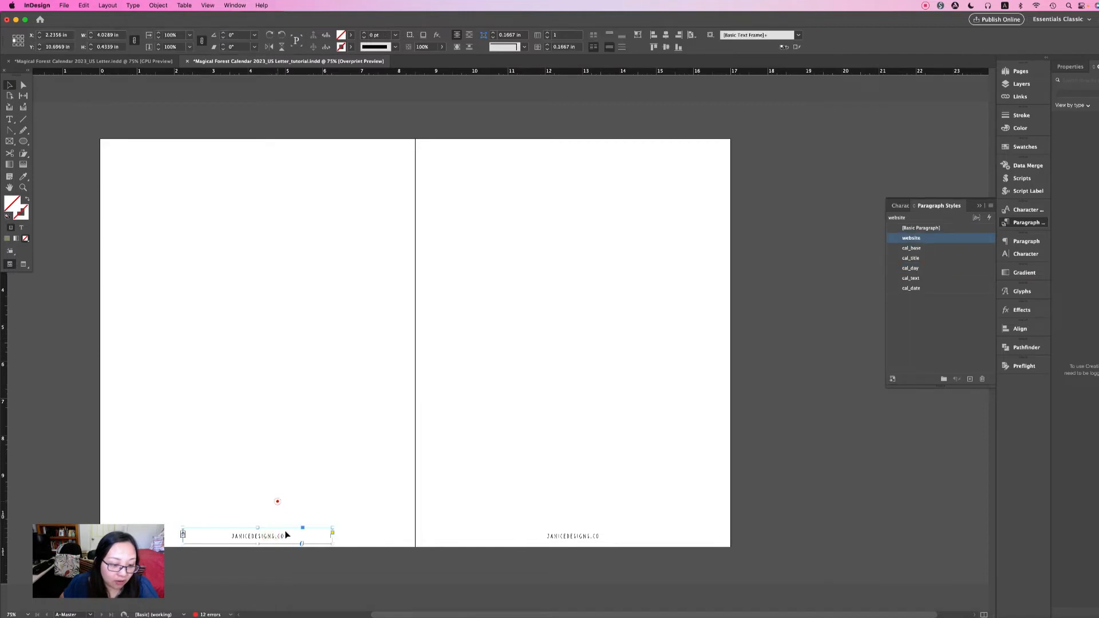
pyautogui.rightClick(282, 532)
pyautogui.moveTo(318, 532)
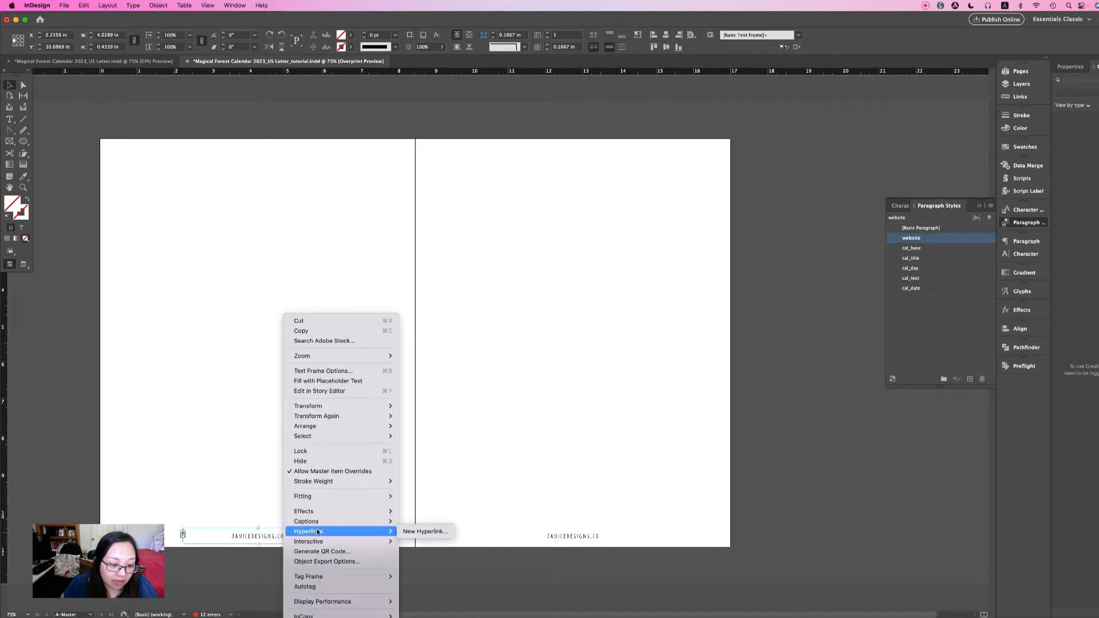
pyautogui.click(447, 531)
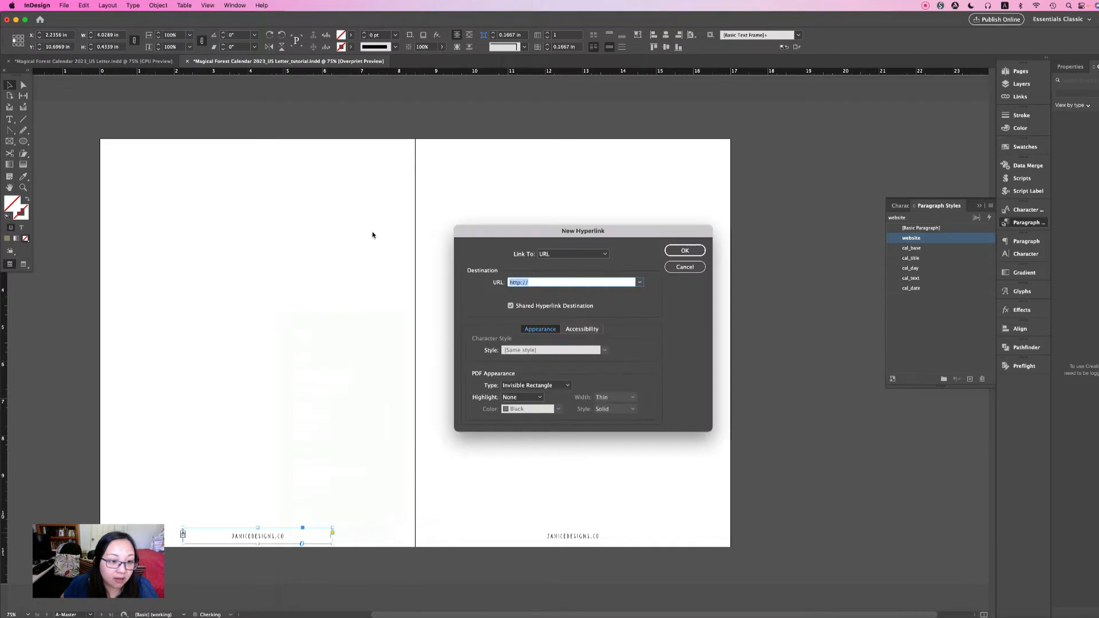
pyautogui.click(520, 282)
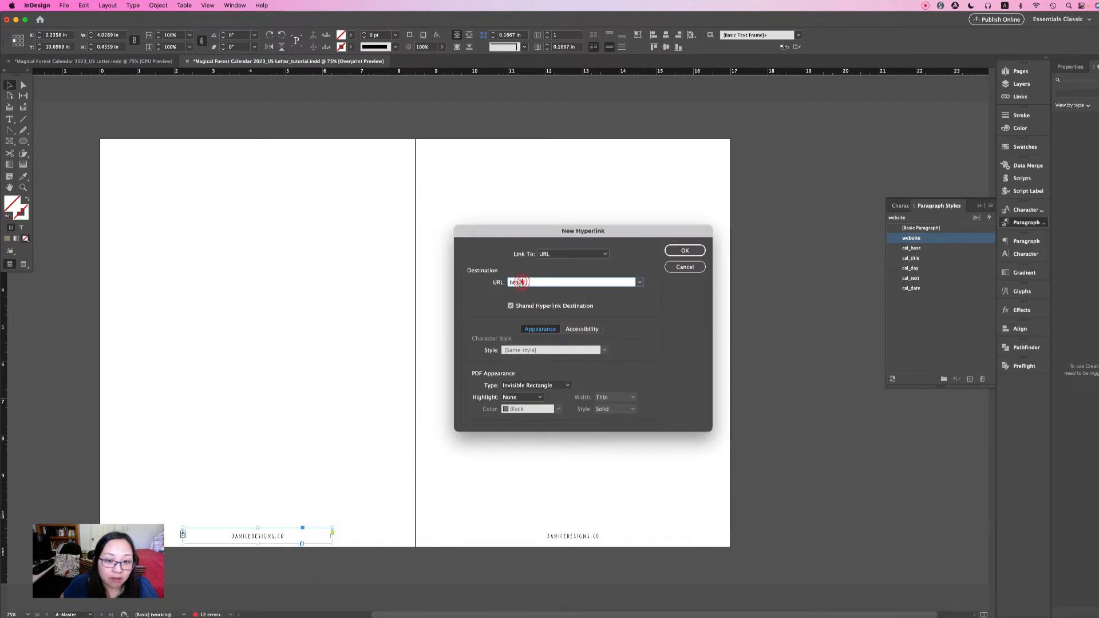
pyautogui.click(521, 283)
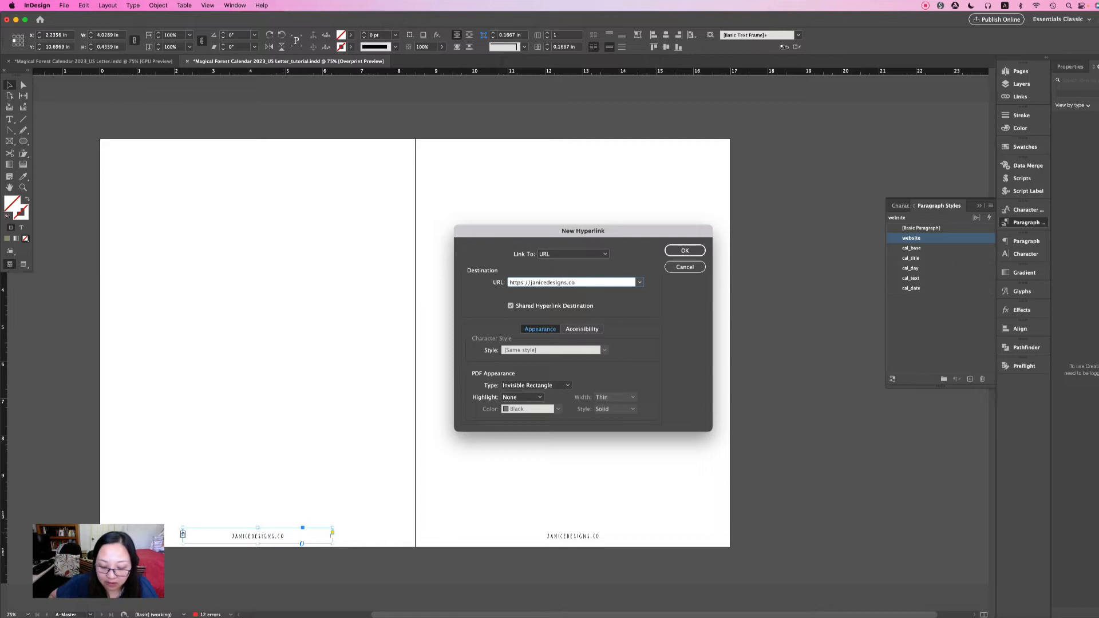
pyautogui.tripleClick(599, 283)
pyautogui.press('super+c')
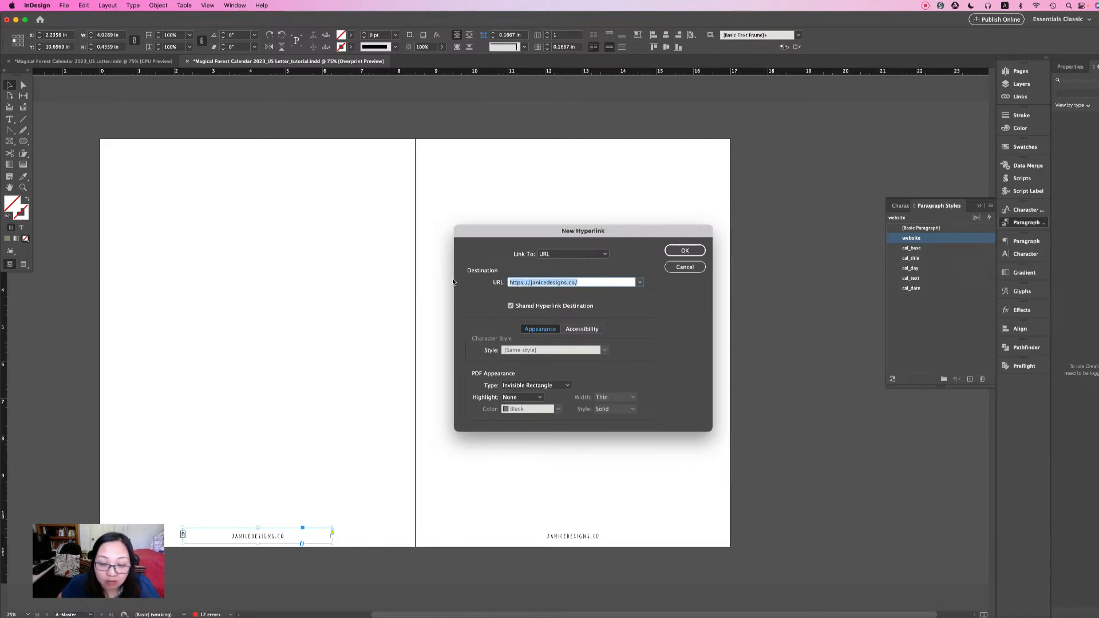
pyautogui.press('Return')
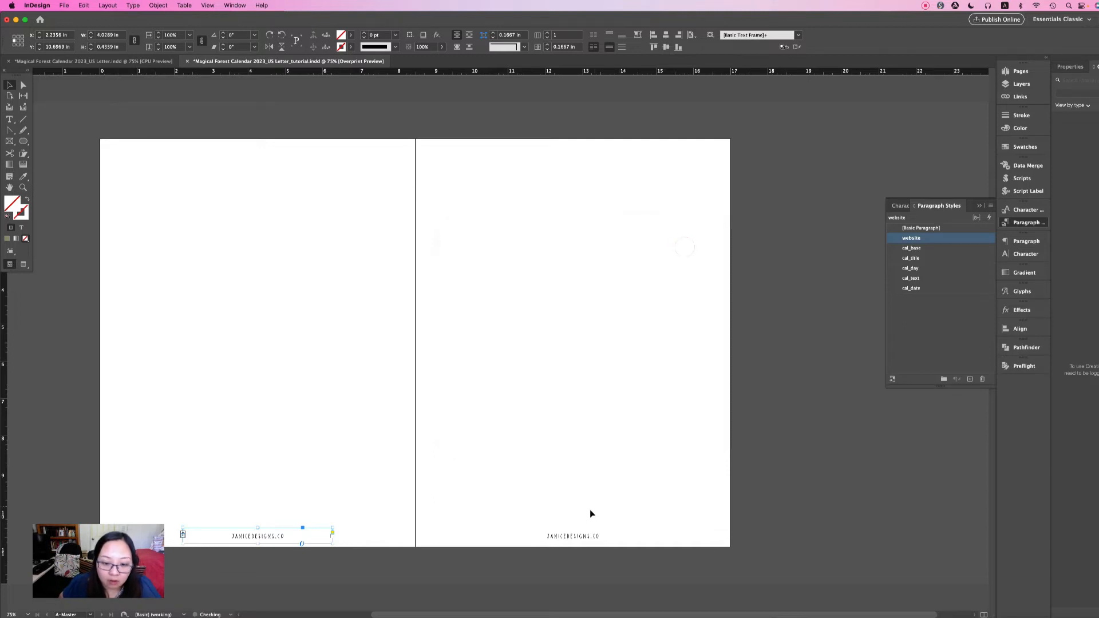
pyautogui.rightClick(581, 539)
pyautogui.moveTo(617, 536)
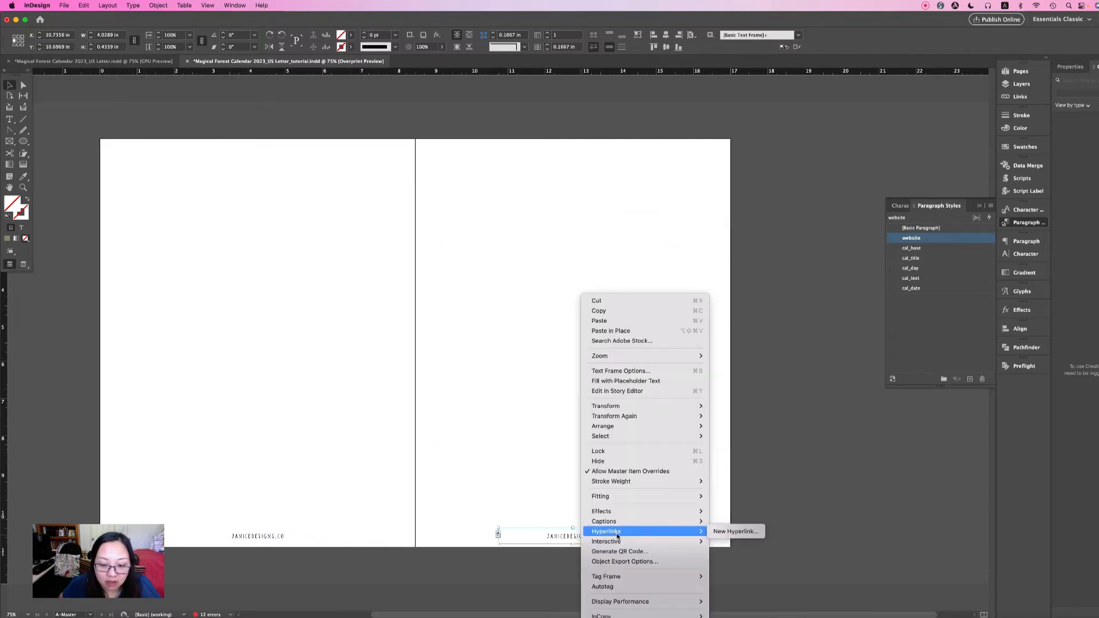
pyautogui.click(730, 531)
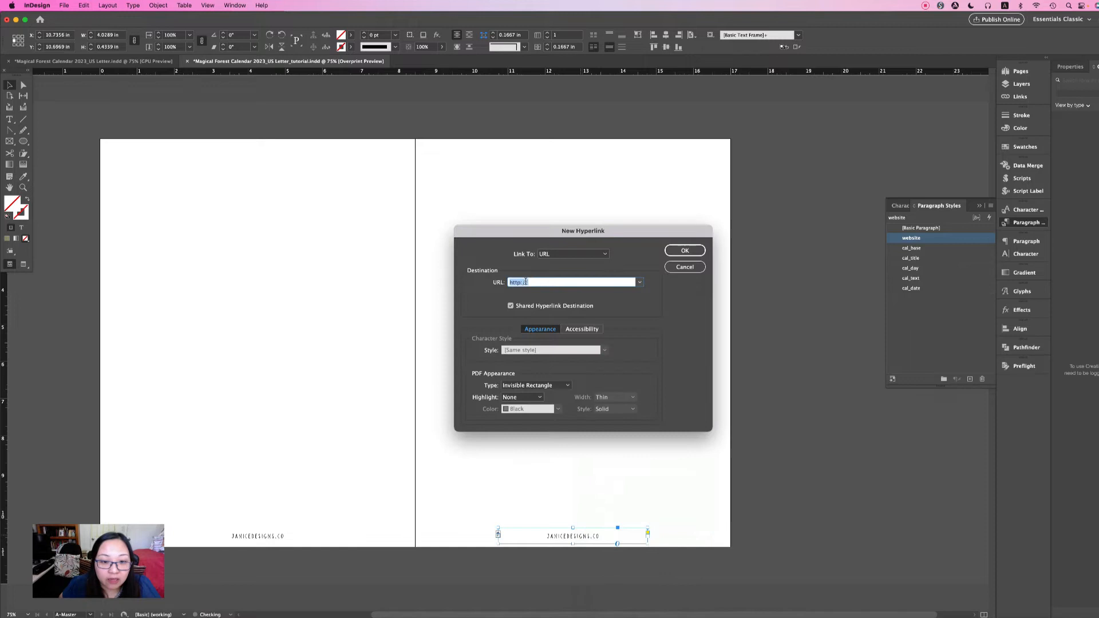
pyautogui.press('super+v')
pyautogui.click(683, 250)
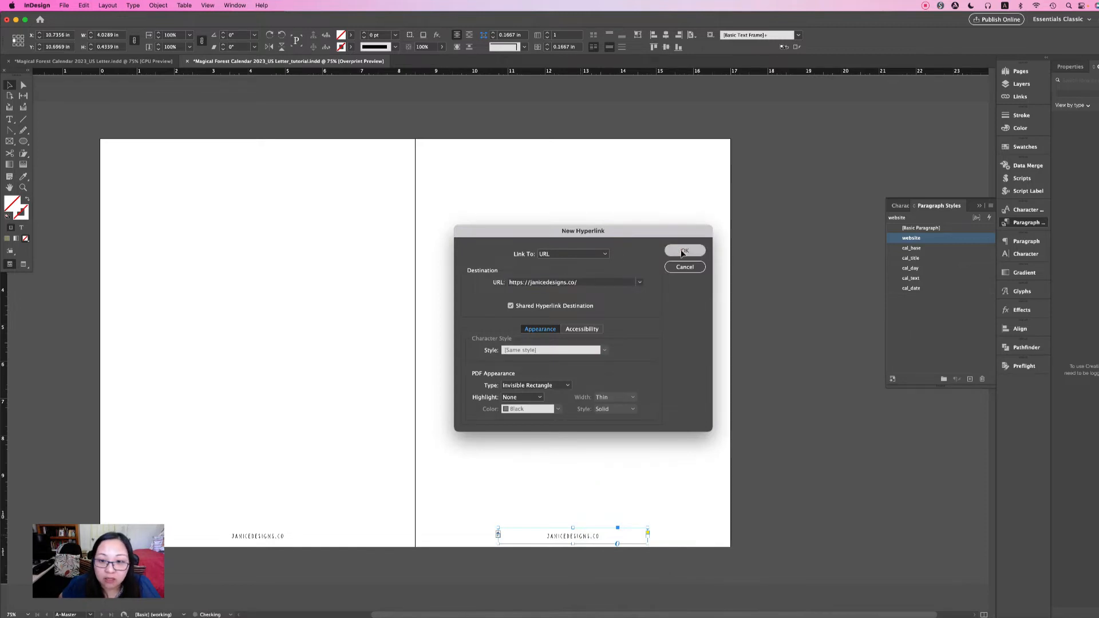
pyautogui.click(778, 315)
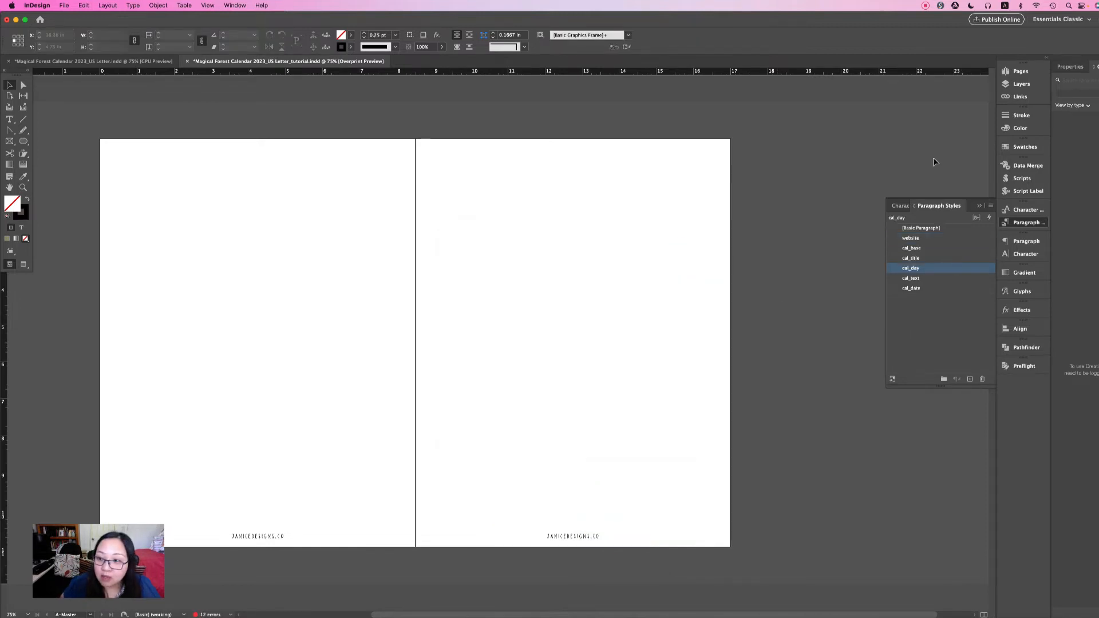
# Go to page 2 and look through the monthly calendar pages to check their footers and date grids
pyautogui.click(1021, 71)
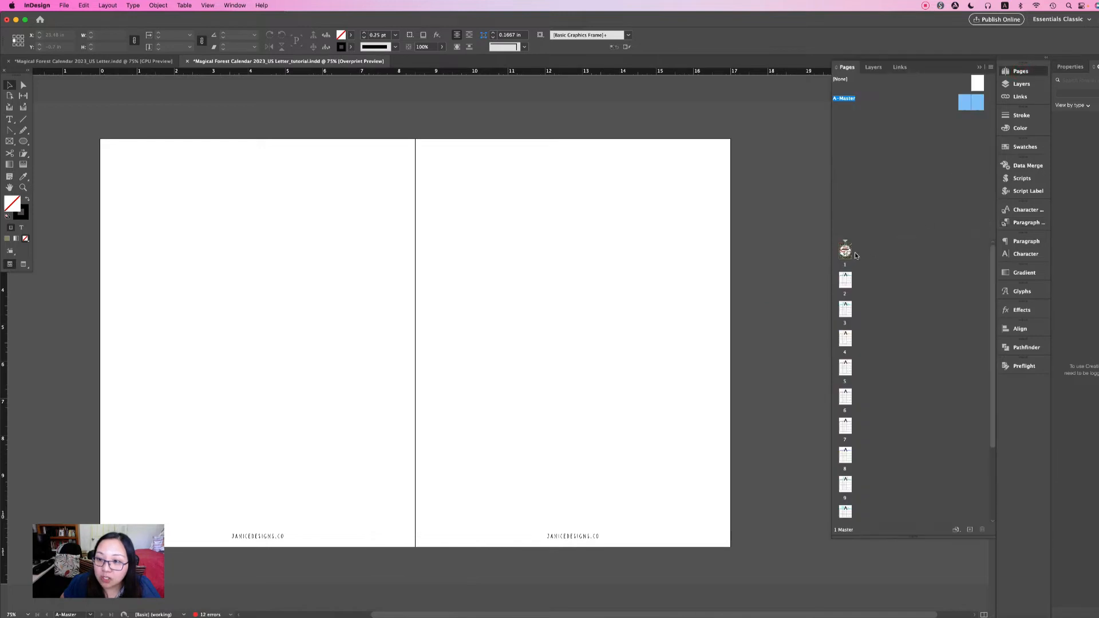
pyautogui.doubleClick(846, 280)
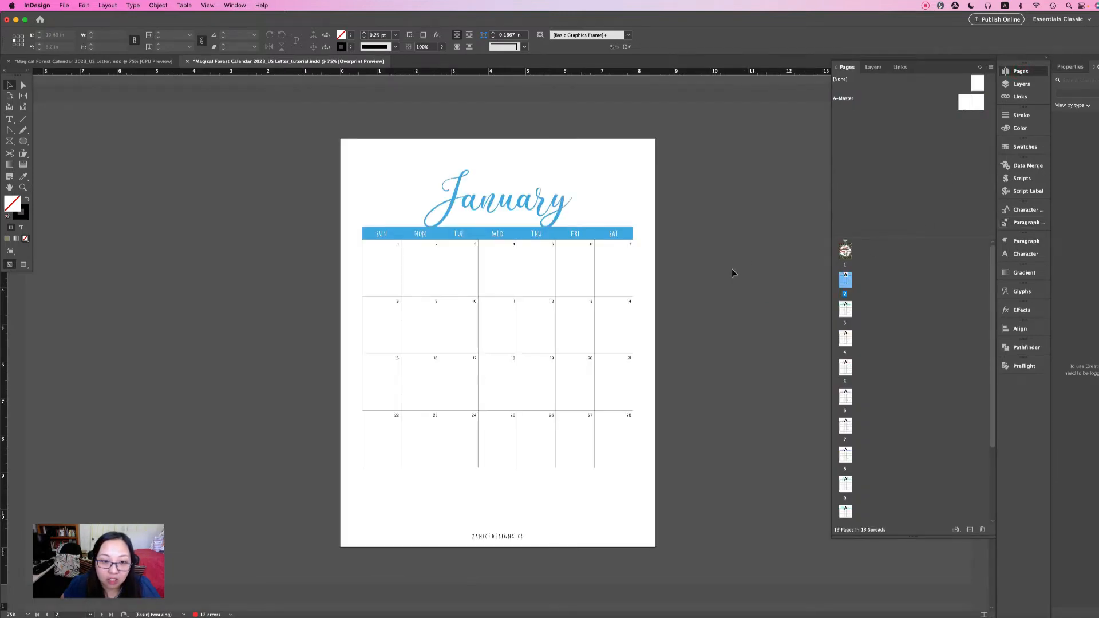
pyautogui.scroll(-2, 661, 309)
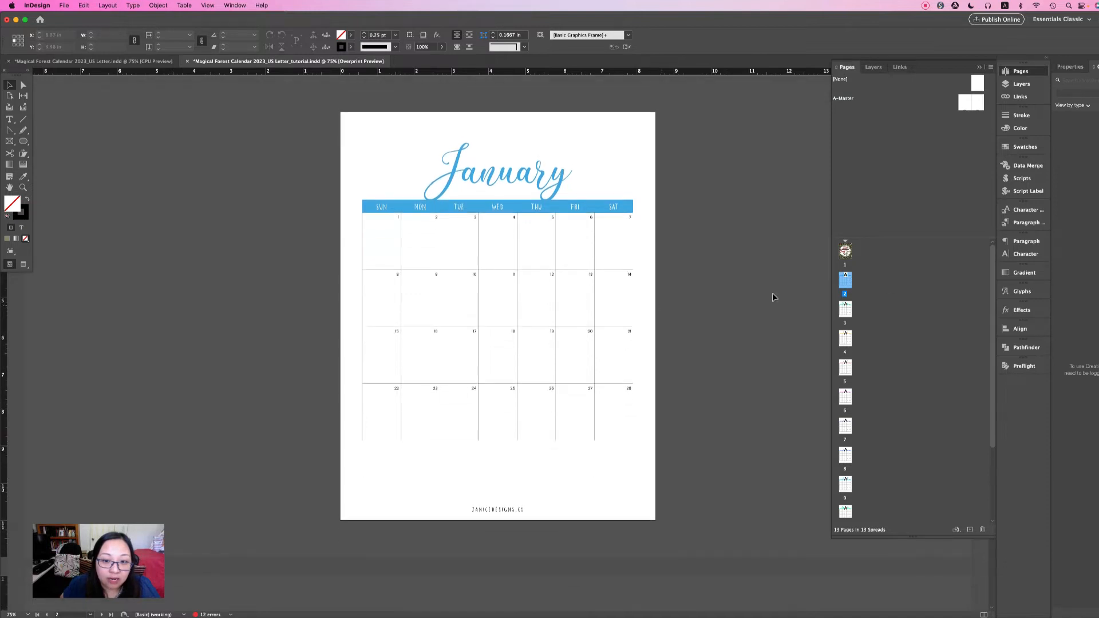
pyautogui.click(1030, 222)
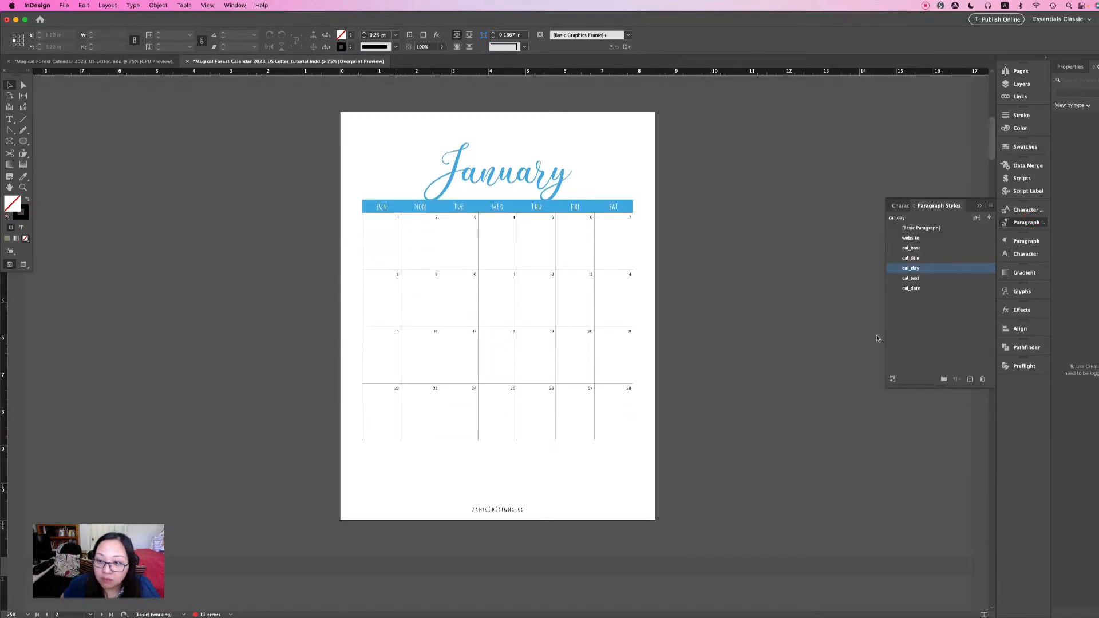
pyautogui.scroll(-5, 578, 336)
pyautogui.scroll(-15, 578, 333)
pyautogui.scroll(-12, 578, 337)
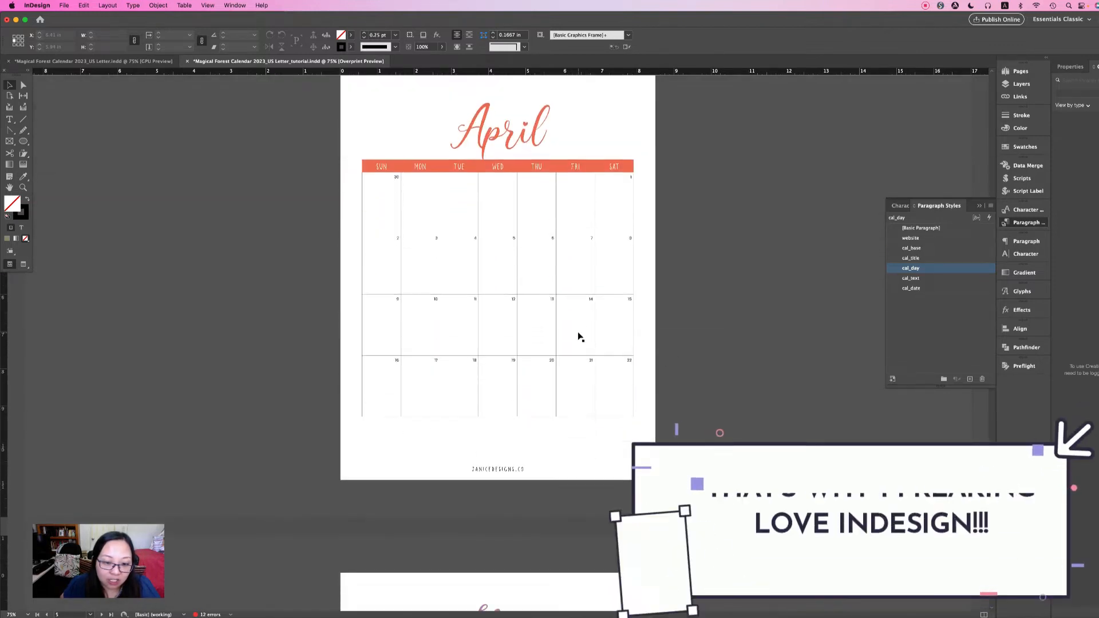
pyautogui.scroll(-9, 578, 337)
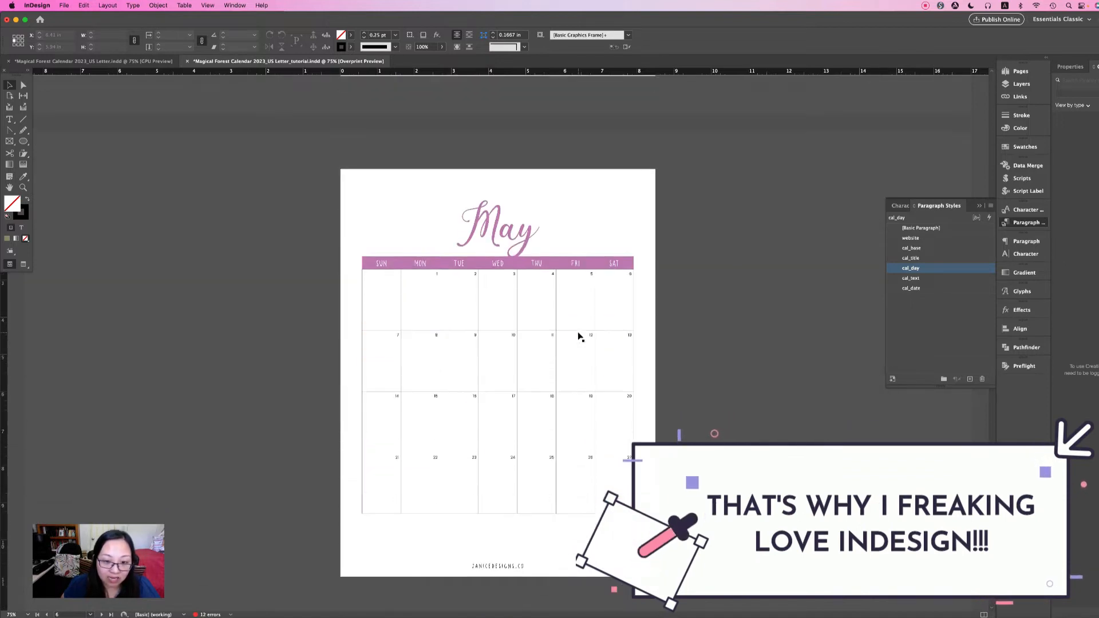
pyautogui.scroll(-9, 578, 337)
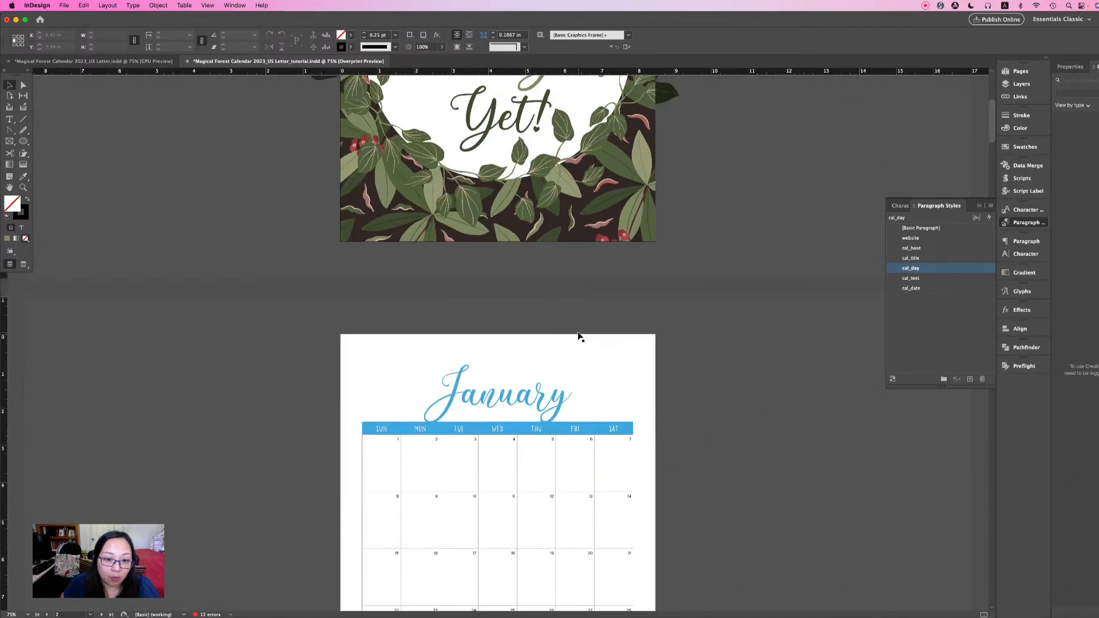
# Extend the January text frame downward to about 10.42 in high, deselect it, and show the layout guides
pyautogui.scroll(-2, 578, 337)
pyautogui.scroll(-4, 579, 337)
pyautogui.click(426, 374)
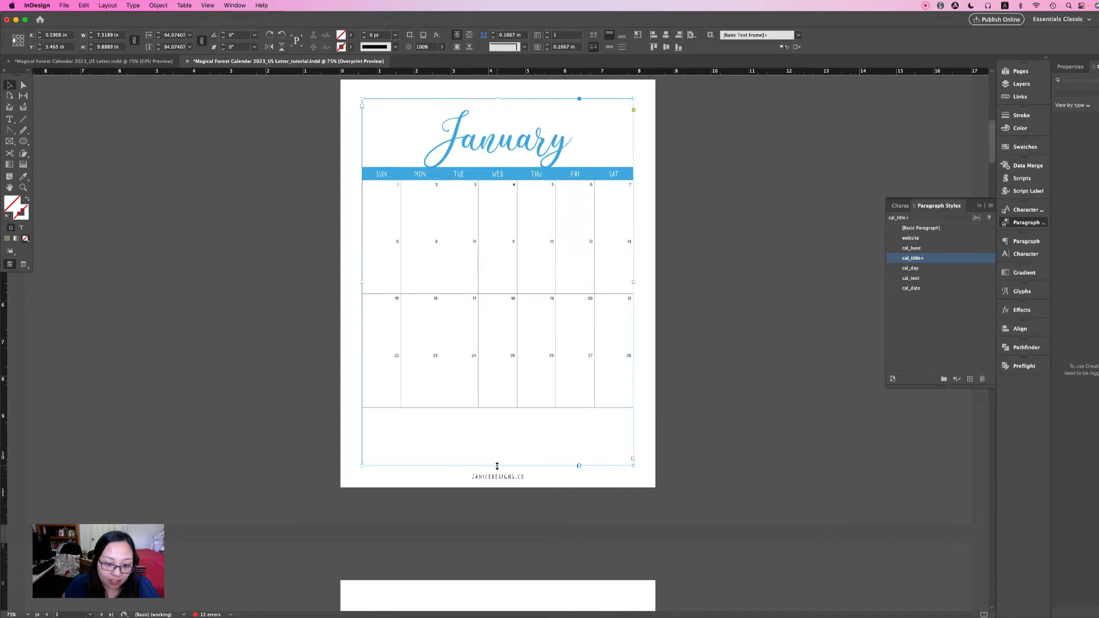
pyautogui.moveTo(497, 466); pyautogui.dragTo(497, 485)
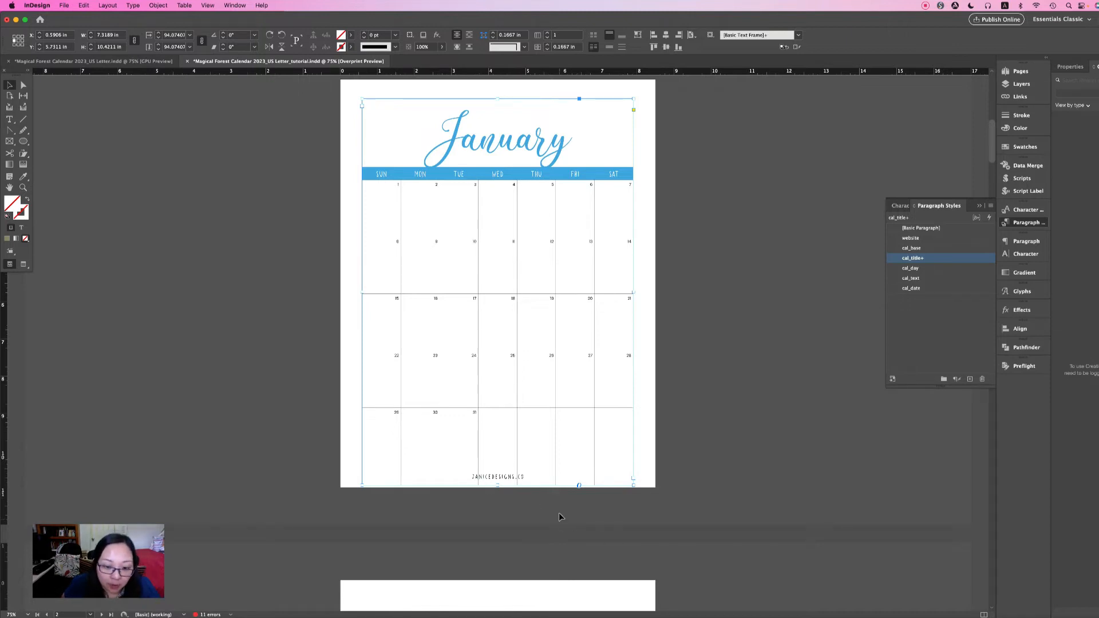
pyautogui.click(704, 322)
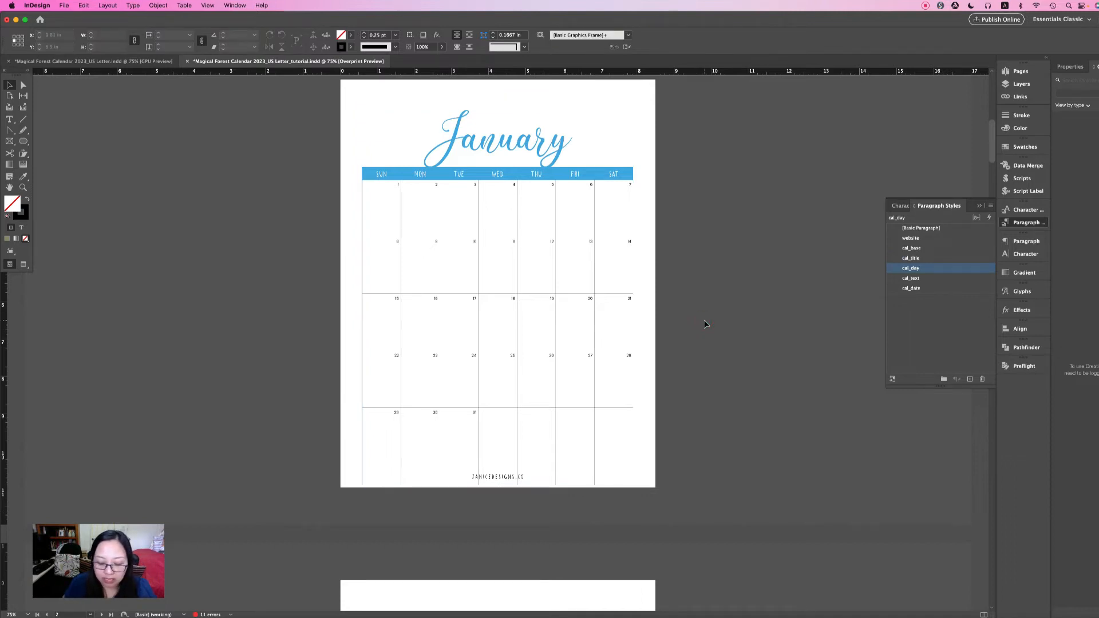
pyautogui.press('super+semicolon')
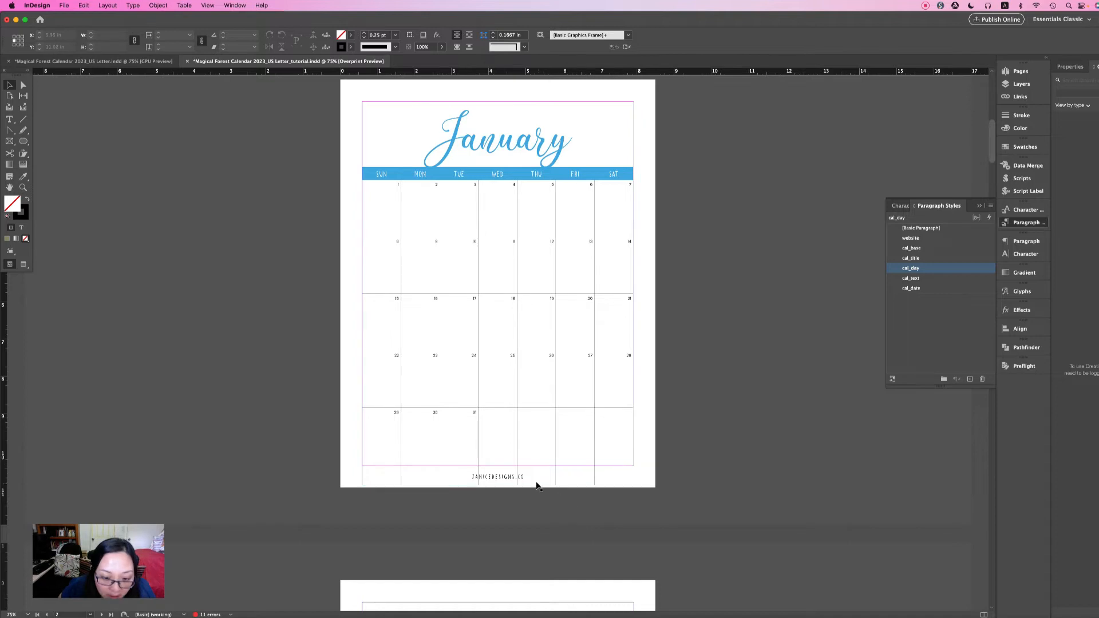
# Raise the January table's bottom border to the lower margin guide and extend its text frame to about 10.74 in high
pyautogui.click(497, 484)
pyautogui.moveTo(497, 487); pyautogui.dragTo(586, 466)
pyautogui.press('t')
pyautogui.click(393, 197)
pyautogui.click(9, 85)
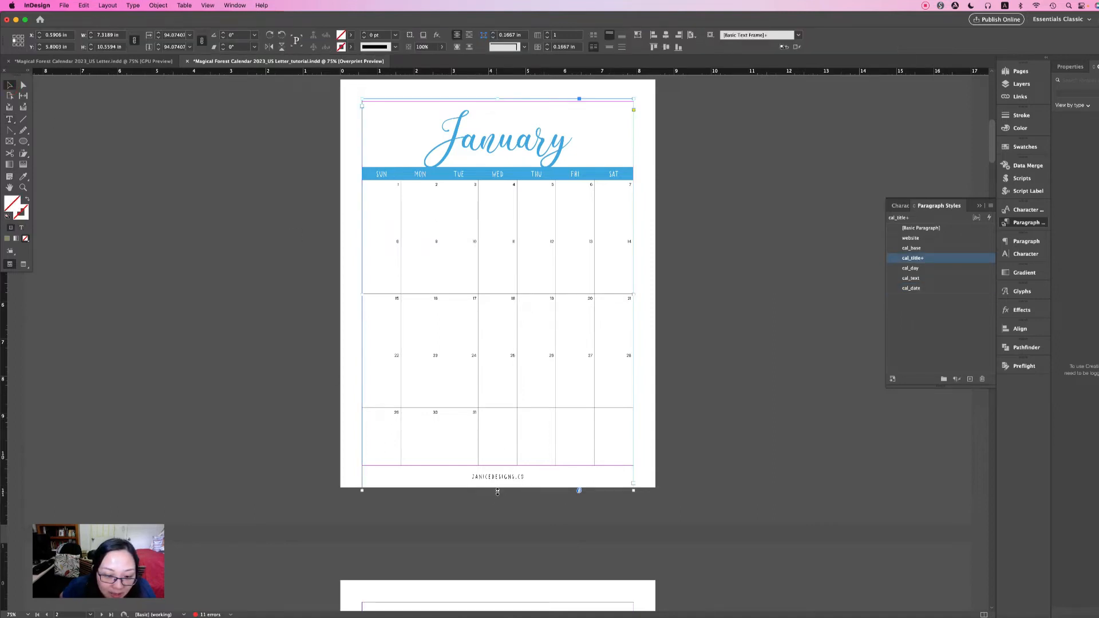
pyautogui.moveTo(497, 492); pyautogui.dragTo(497, 497)
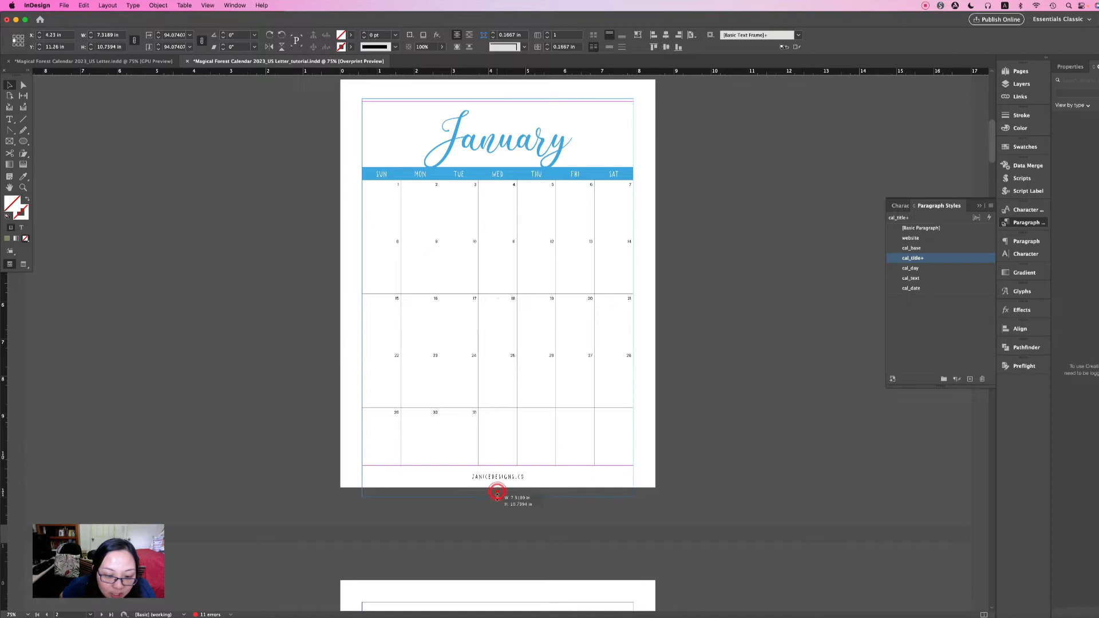
pyautogui.doubleClick(547, 468)
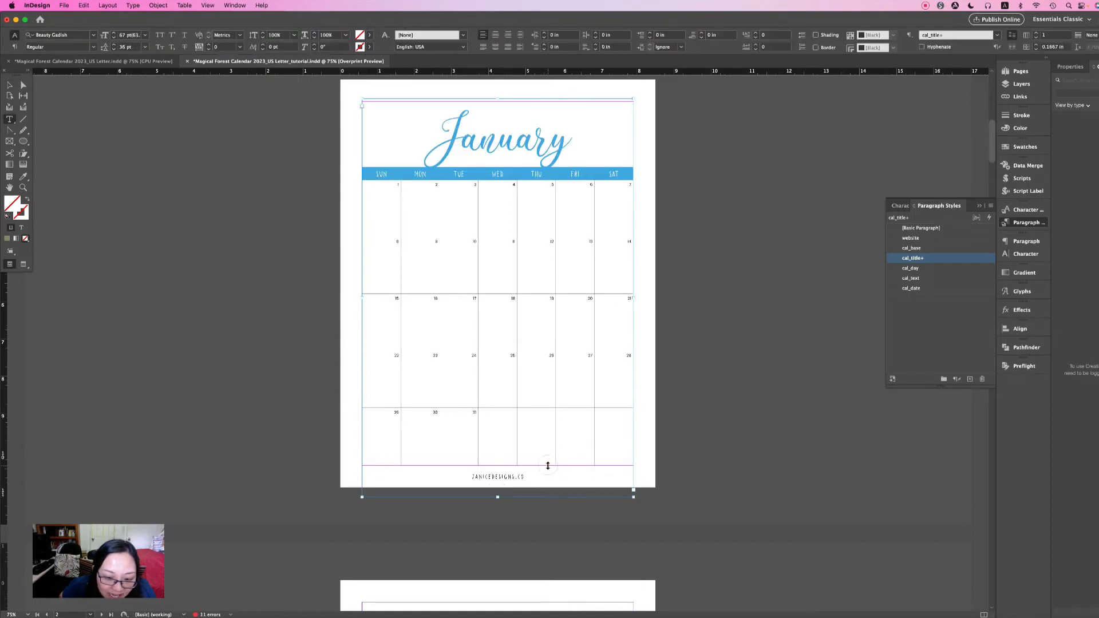
pyautogui.moveTo(547, 467); pyautogui.dragTo(548, 465)
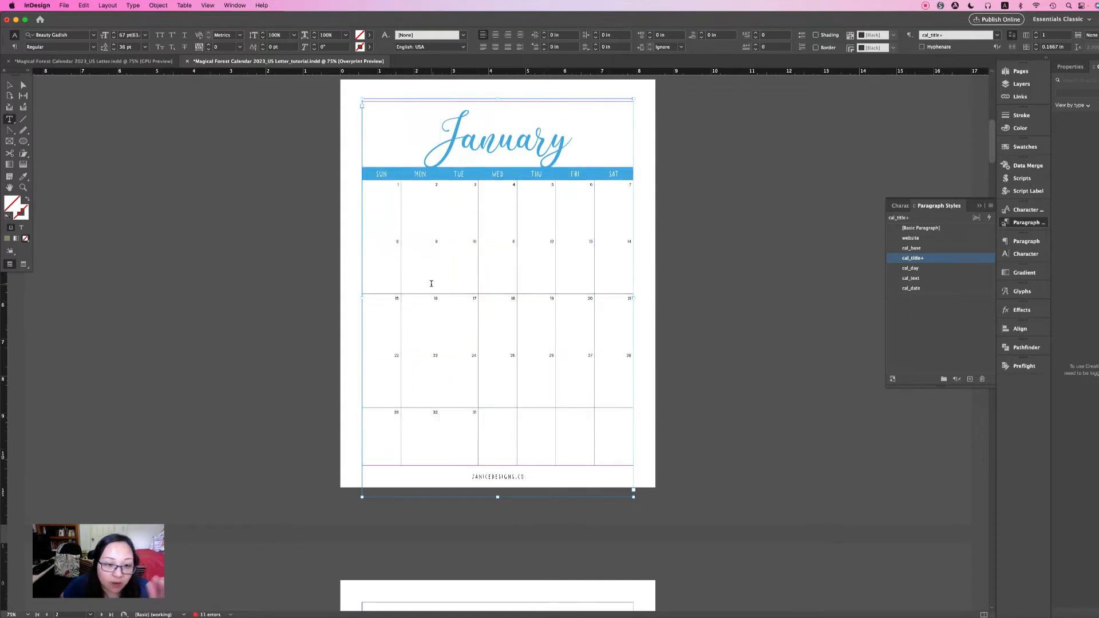
# Distribute all of January's date rows evenly, fit the text frame's height to the table, and deselect it
pyautogui.moveTo(386, 209); pyautogui.dragTo(610, 421)
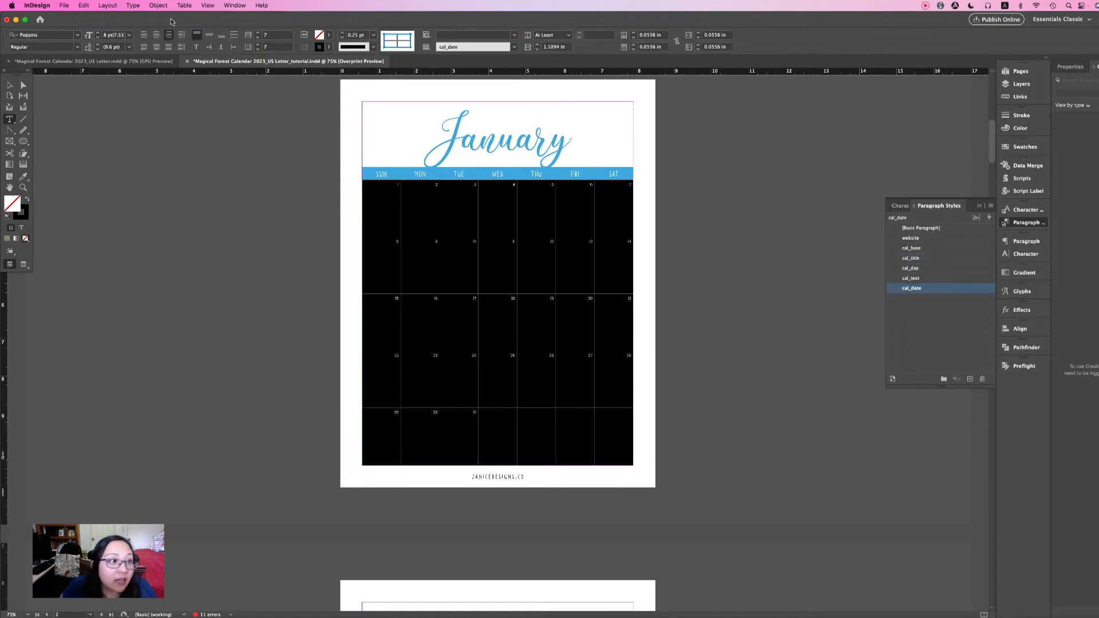
pyautogui.click(184, 5)
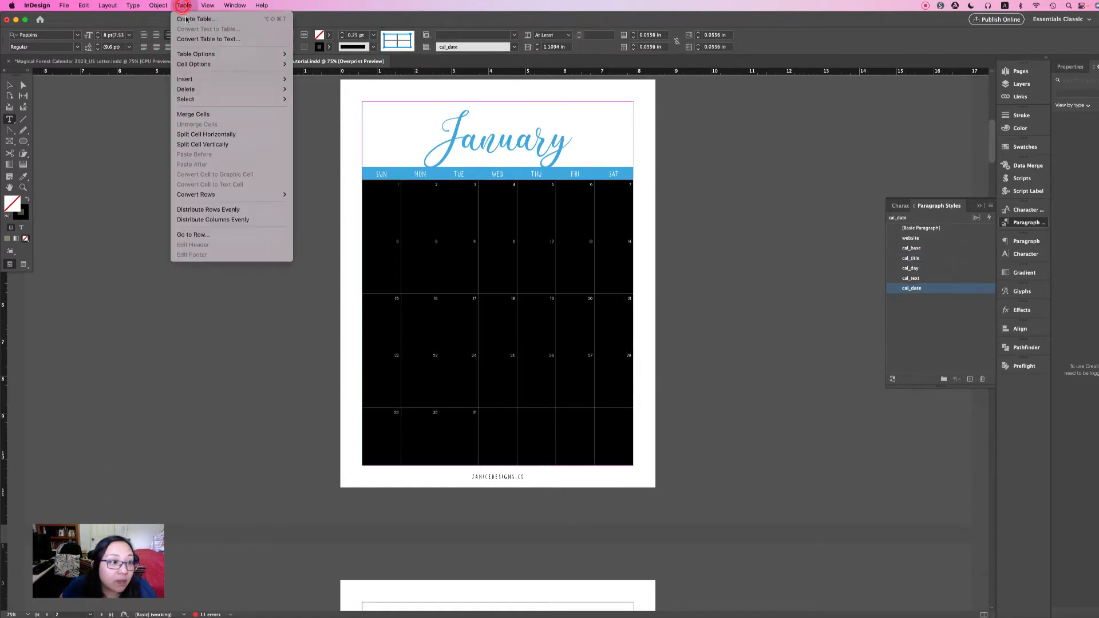
pyautogui.click(219, 210)
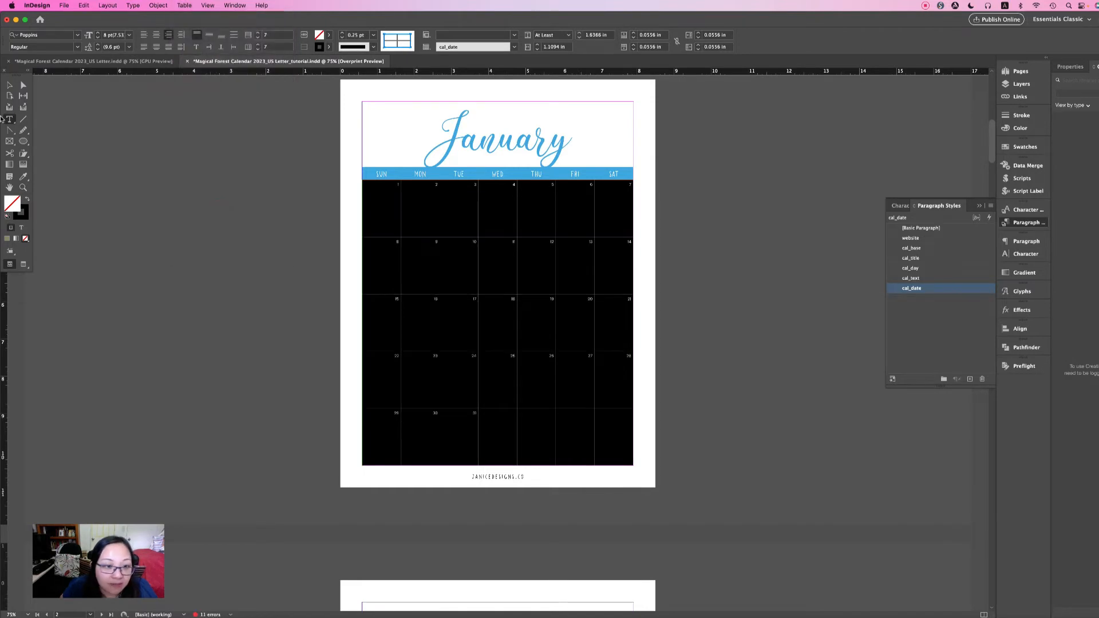
pyautogui.click(9, 86)
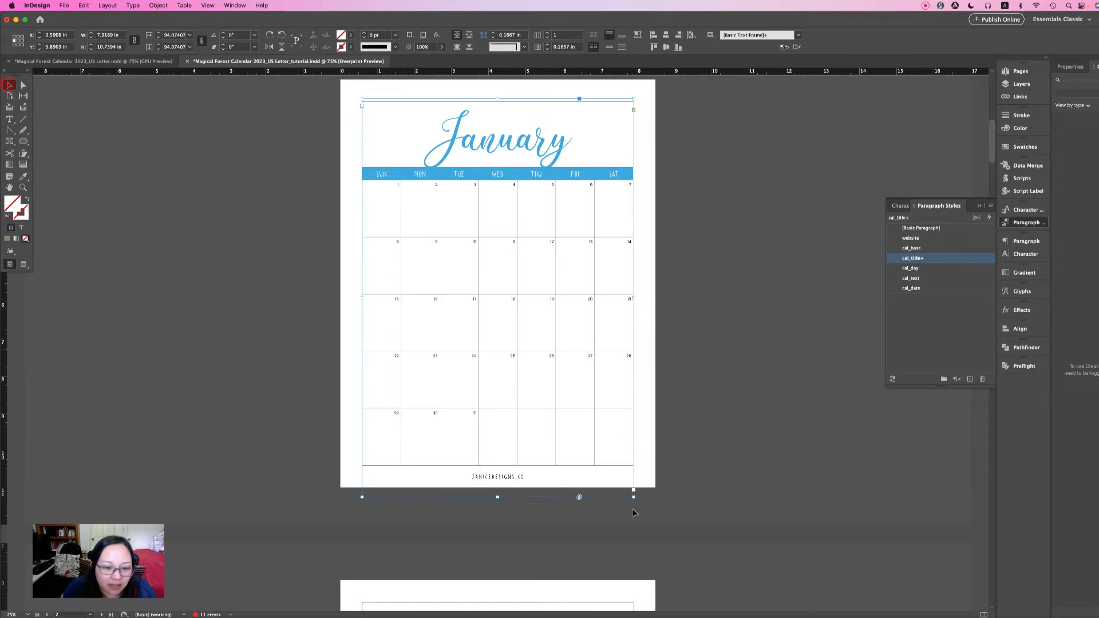
pyautogui.doubleClick(497, 497)
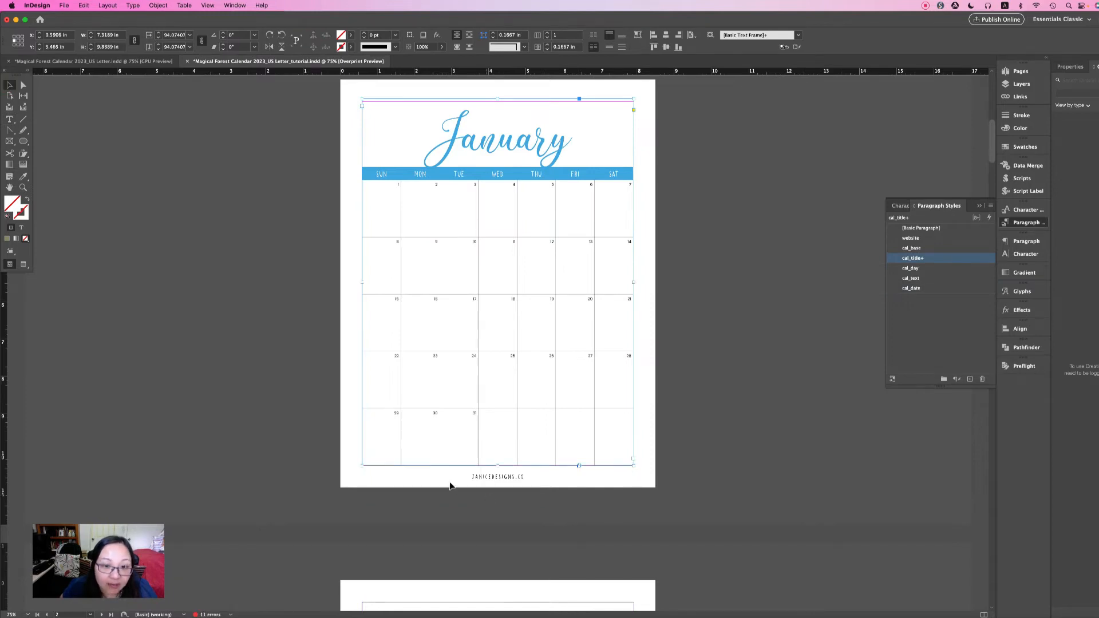
pyautogui.click(209, 197)
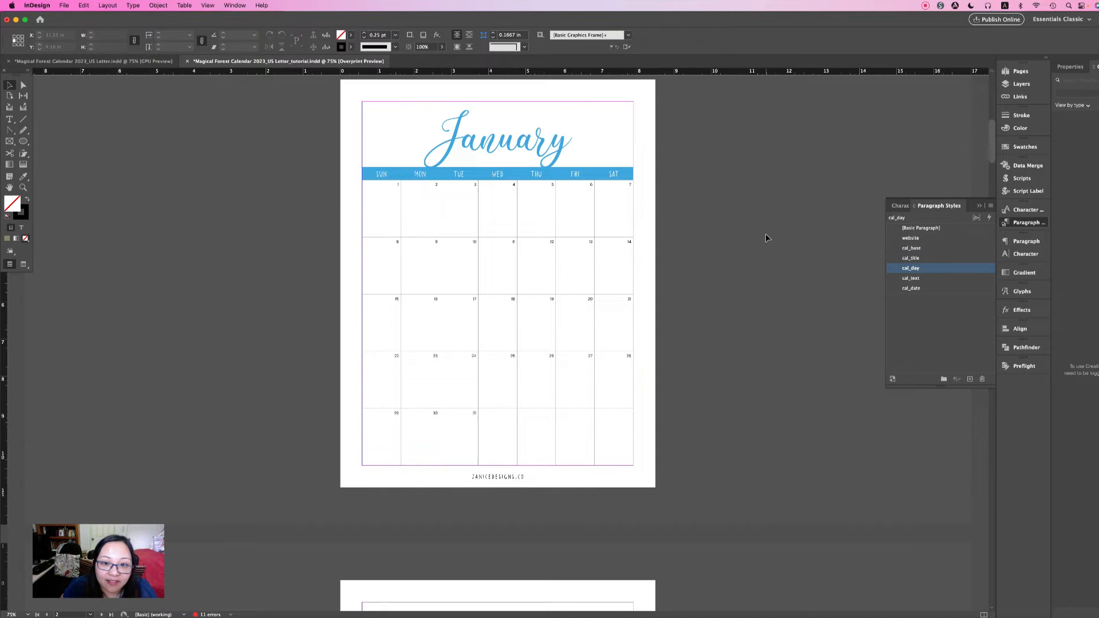
# Extend February's text frame downward to about 10.86 in high and raise the table's bottom border to the lower margin guide
pyautogui.scroll(-10, 768, 237)
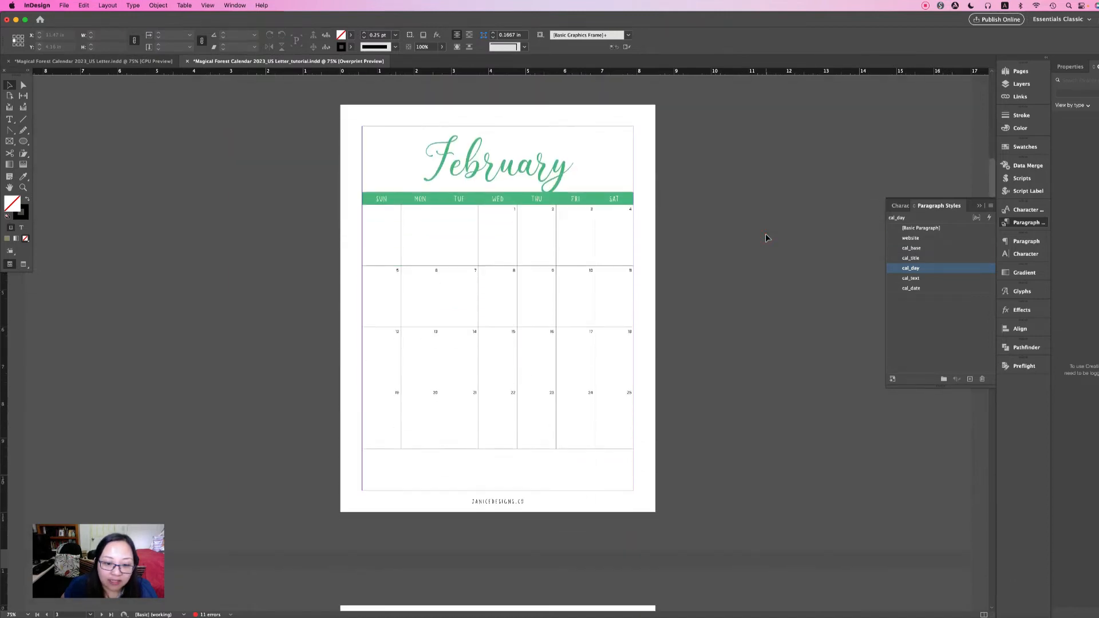
pyautogui.click(527, 450)
pyautogui.moveTo(498, 492); pyautogui.dragTo(497, 526)
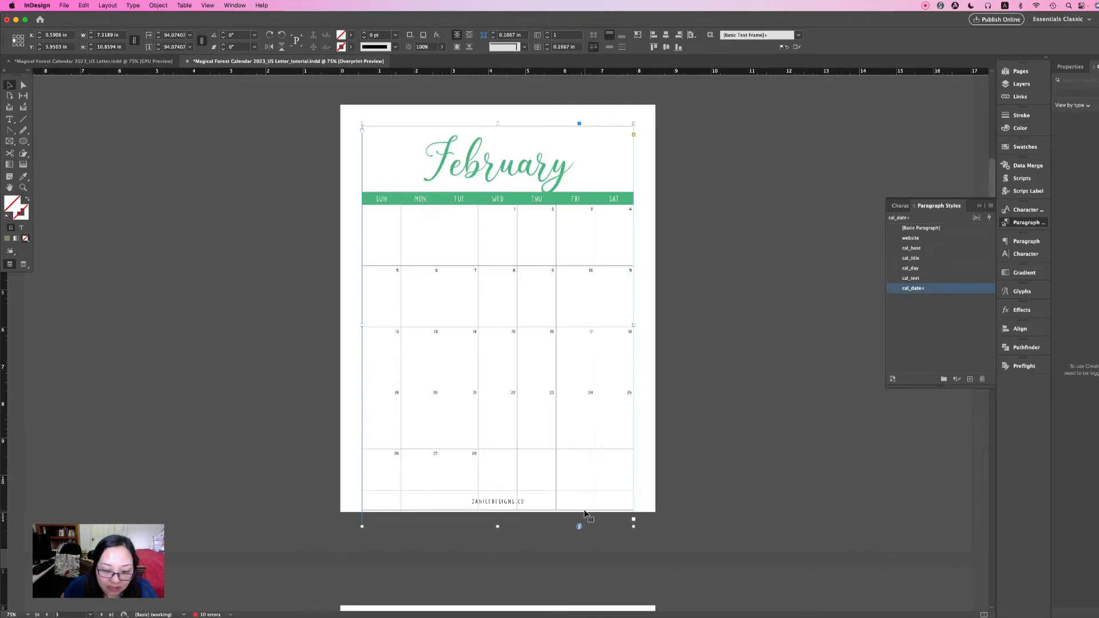
pyautogui.doubleClick(585, 508)
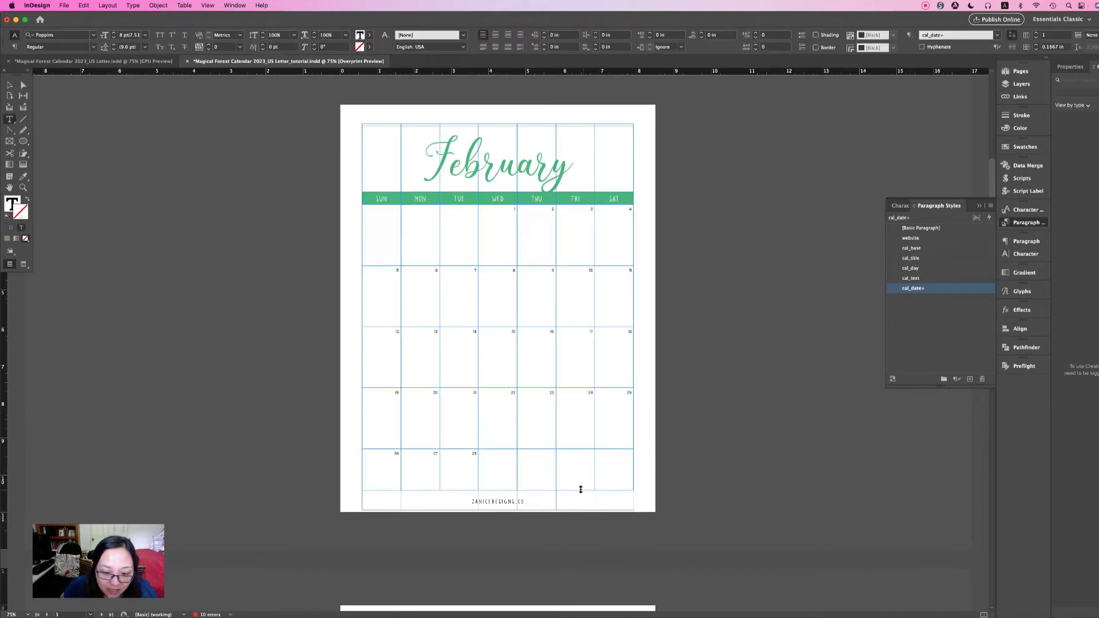
# Distribute all of February's date rows evenly, fit the text frame's height to the table, and deselect it
pyautogui.moveTo(380, 250); pyautogui.dragTo(632, 475)
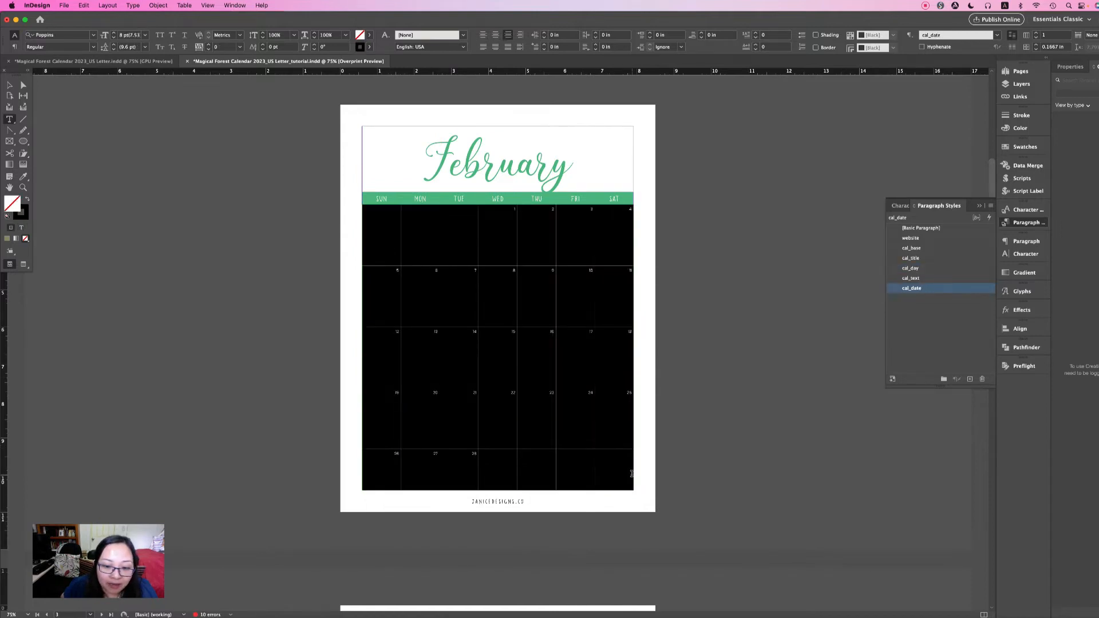
pyautogui.click(184, 5)
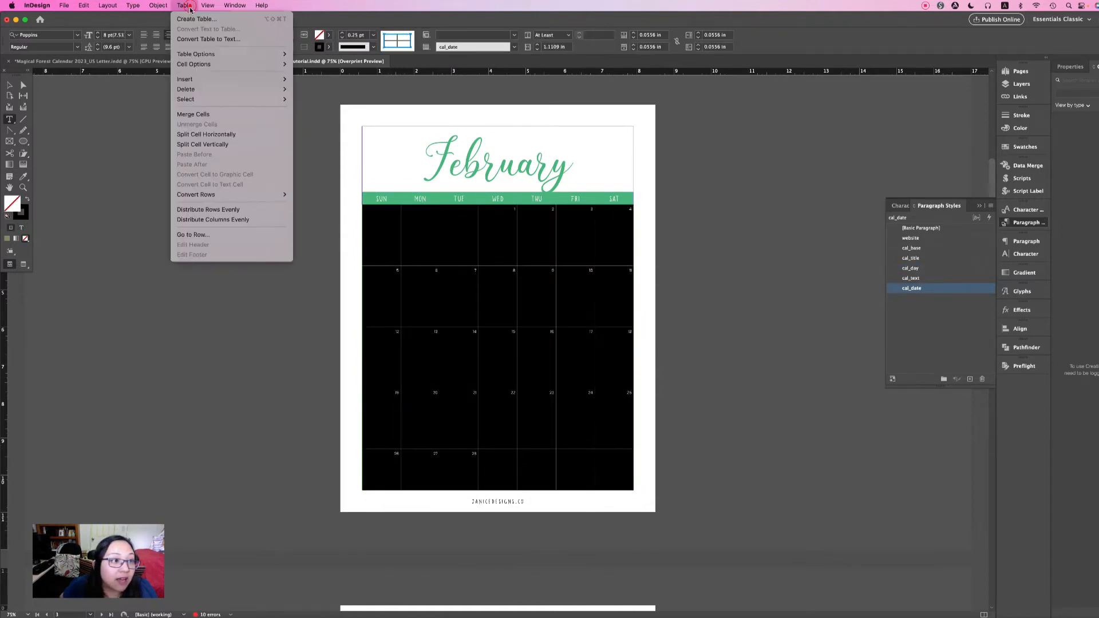
pyautogui.click(228, 209)
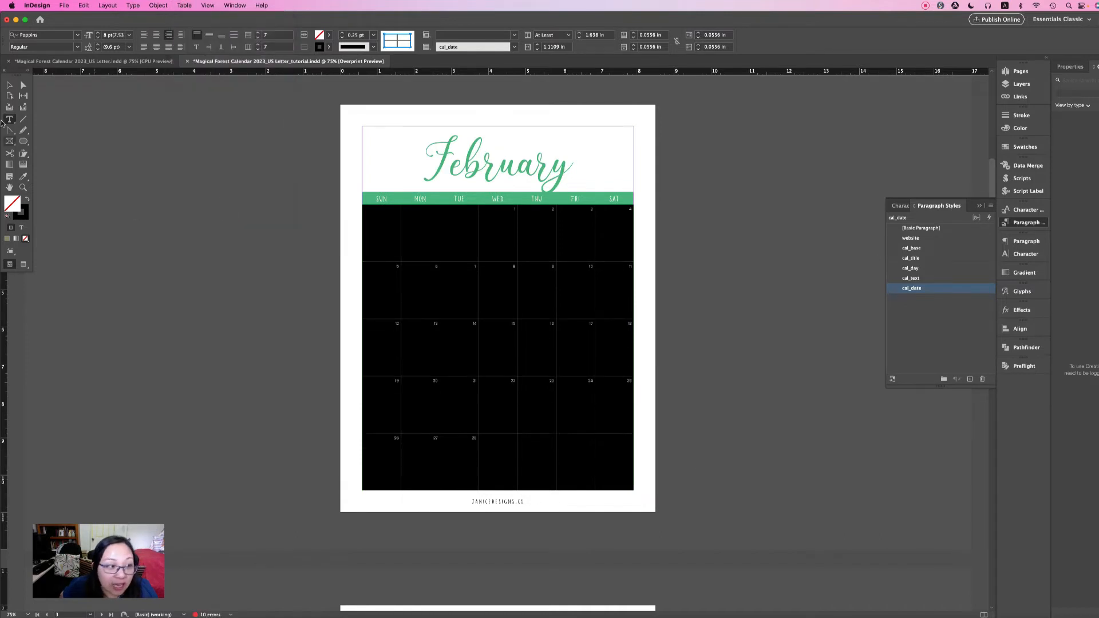
pyautogui.click(9, 86)
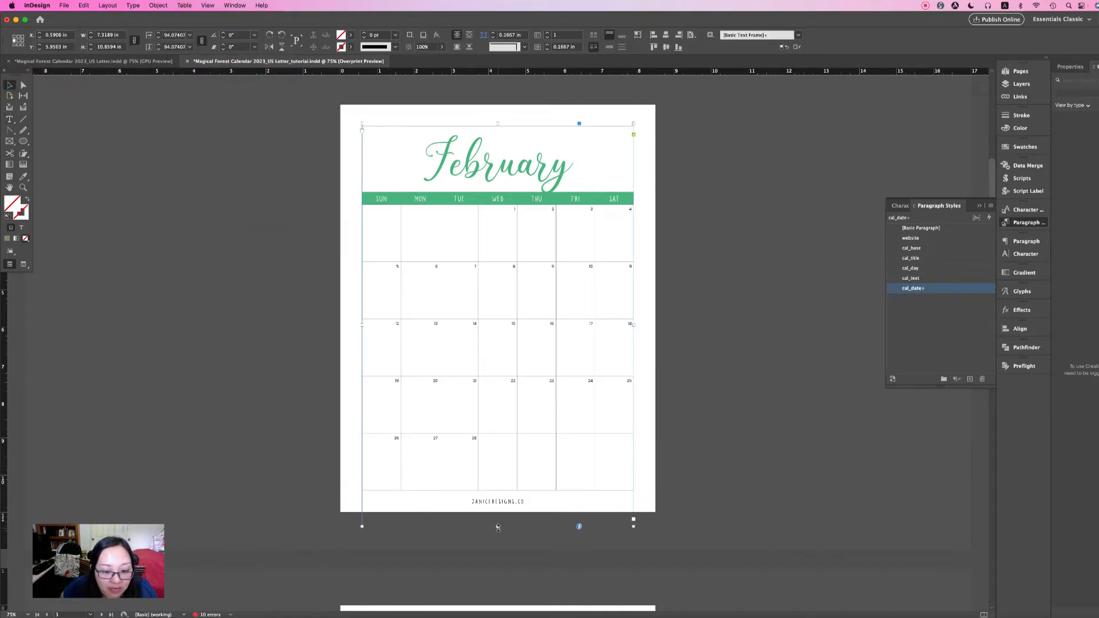
pyautogui.doubleClick(498, 527)
pyautogui.click(779, 440)
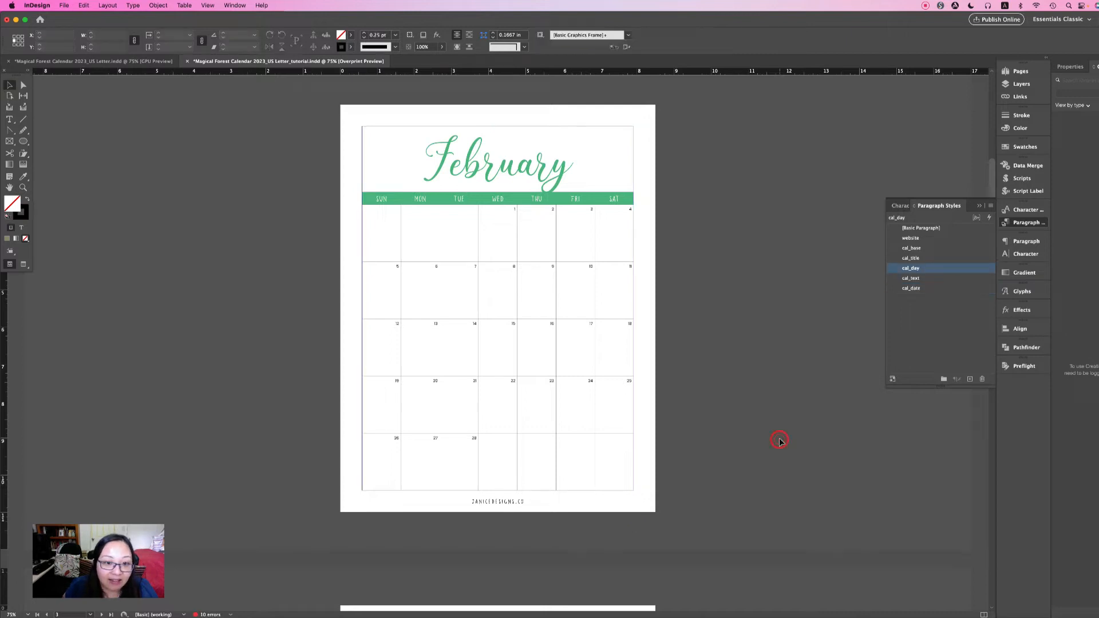
# Return to the January page and compare it with the January design in the finished Magical Forest calendar document
pyautogui.scroll(10, 585, 227)
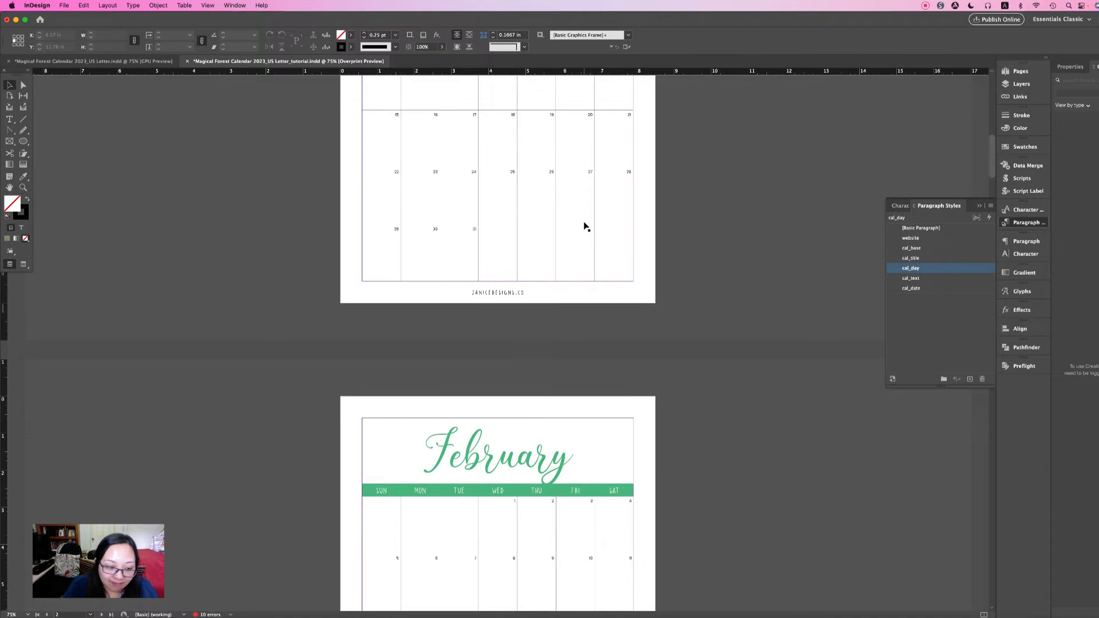
pyautogui.scroll(-8, 585, 226)
pyautogui.scroll(15, 585, 227)
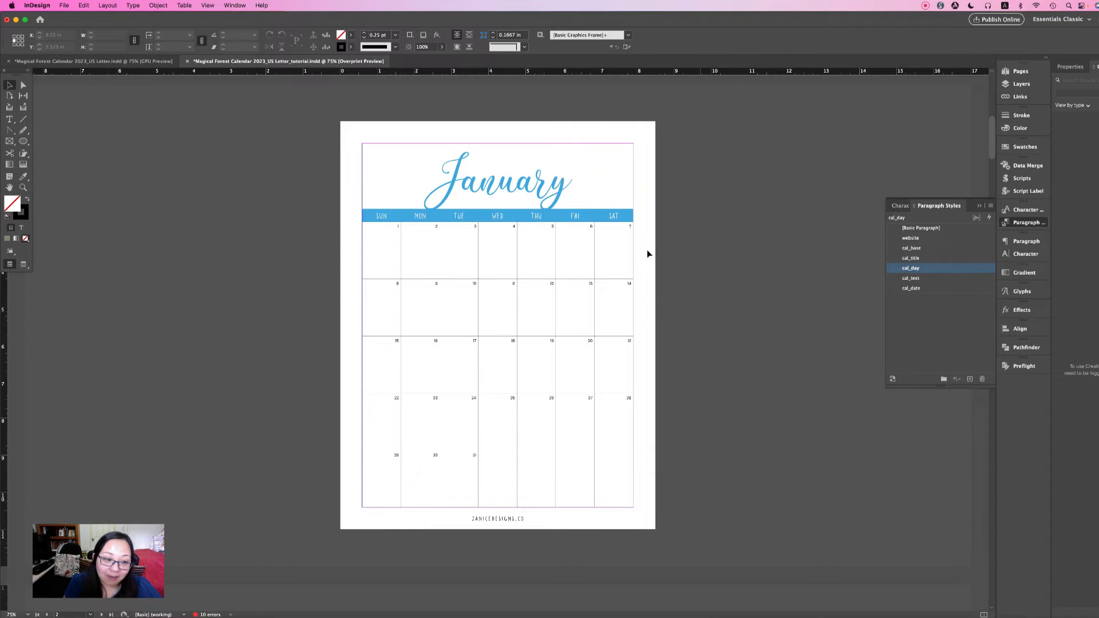
pyautogui.click(136, 62)
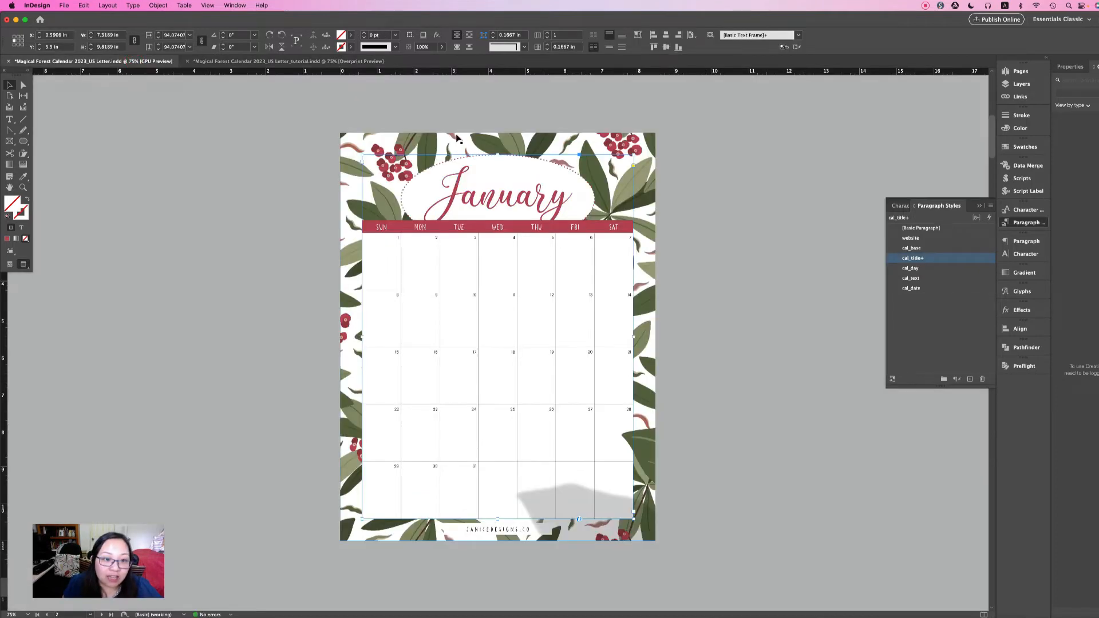
pyautogui.click(458, 139)
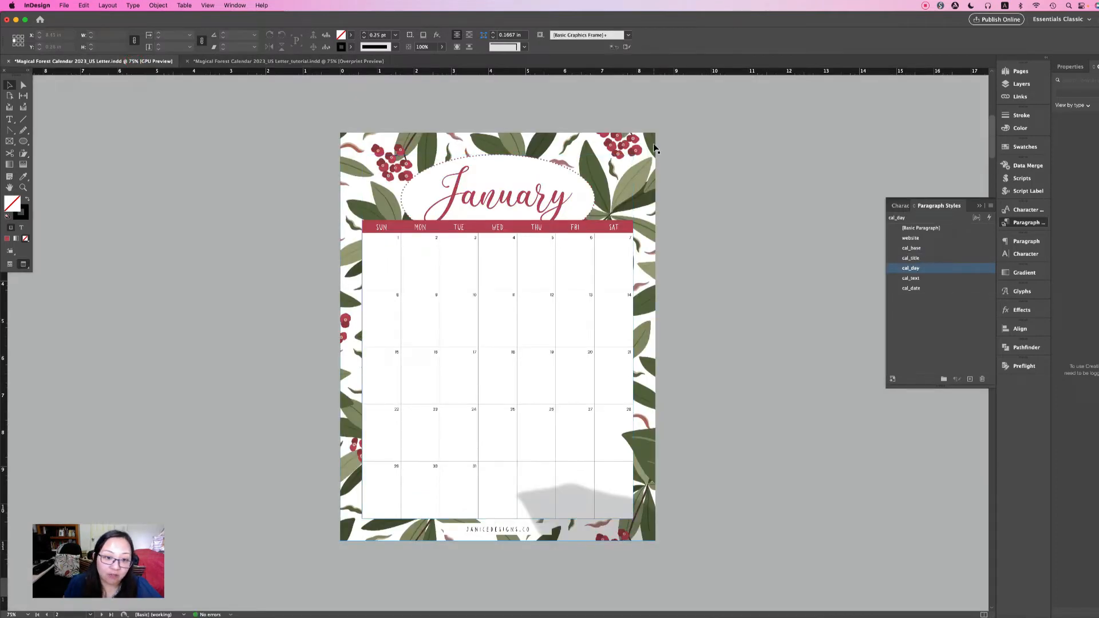
pyautogui.click(252, 62)
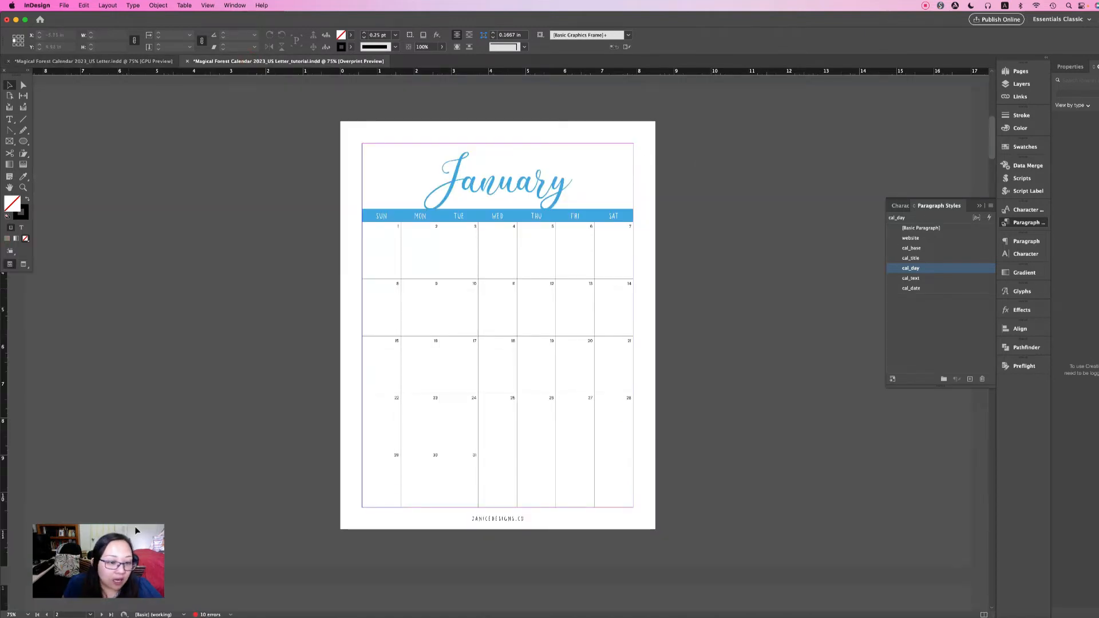
# Draw an 8.5 x 11 in rectangle with the Rectangle tool covering the entire January page
pyautogui.click(23, 142)
pyautogui.click(23, 142)
pyautogui.click(58, 152)
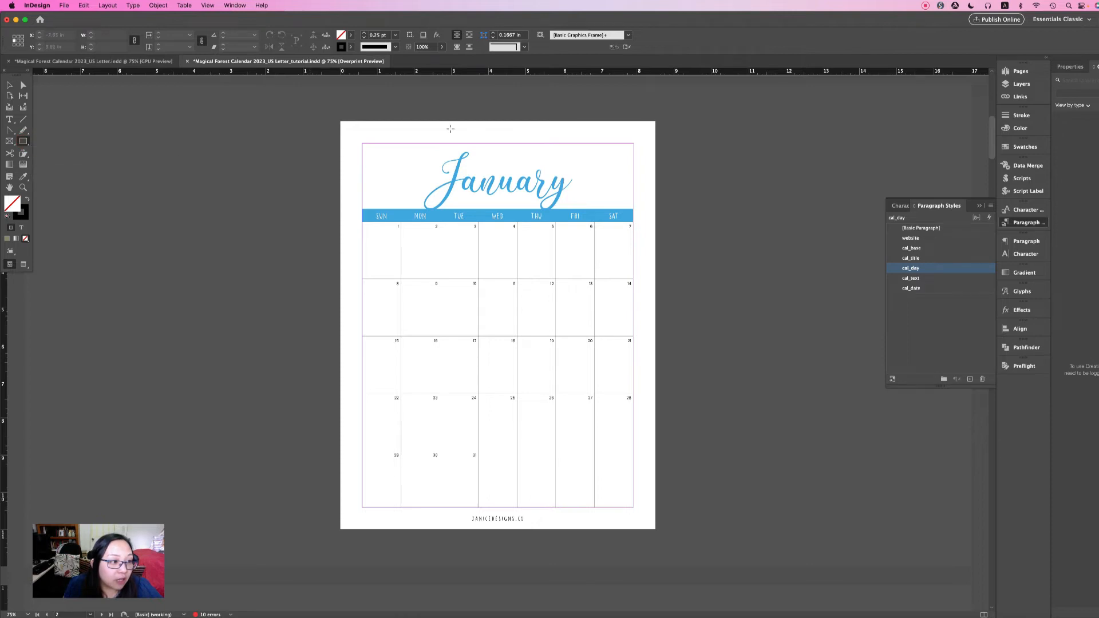
pyautogui.moveTo(339, 122); pyautogui.dragTo(655, 530)
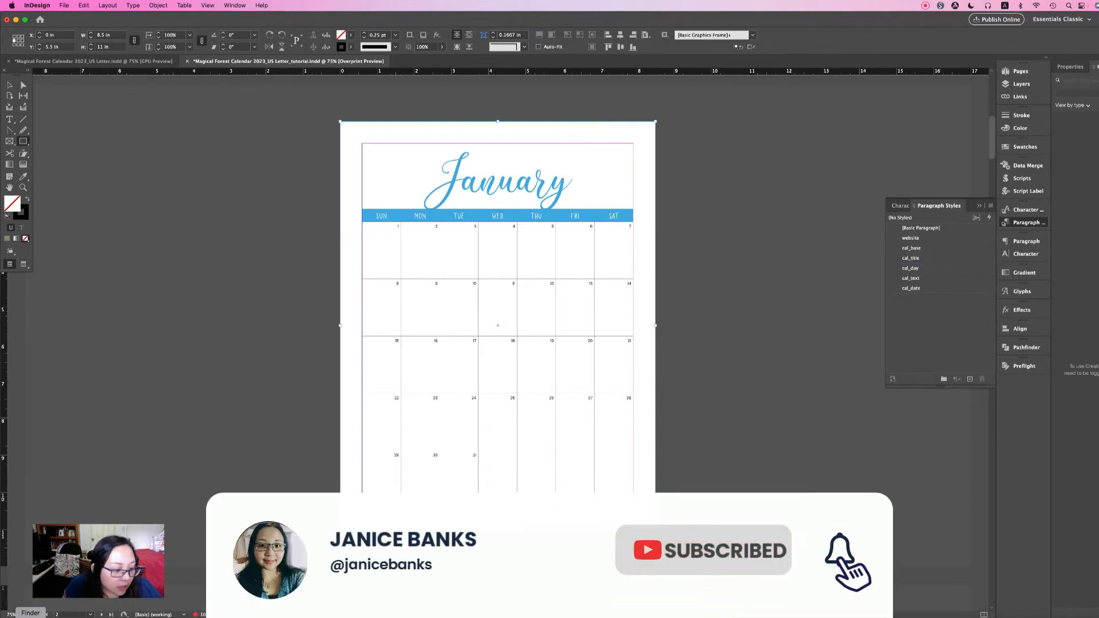
# Place MF_PATTERN_DEER_4.png from the MAGIC_FOREST_JD deer patterns' PNG folder in Finder into the full-page January rectangle
pyautogui.press('super+Tab')
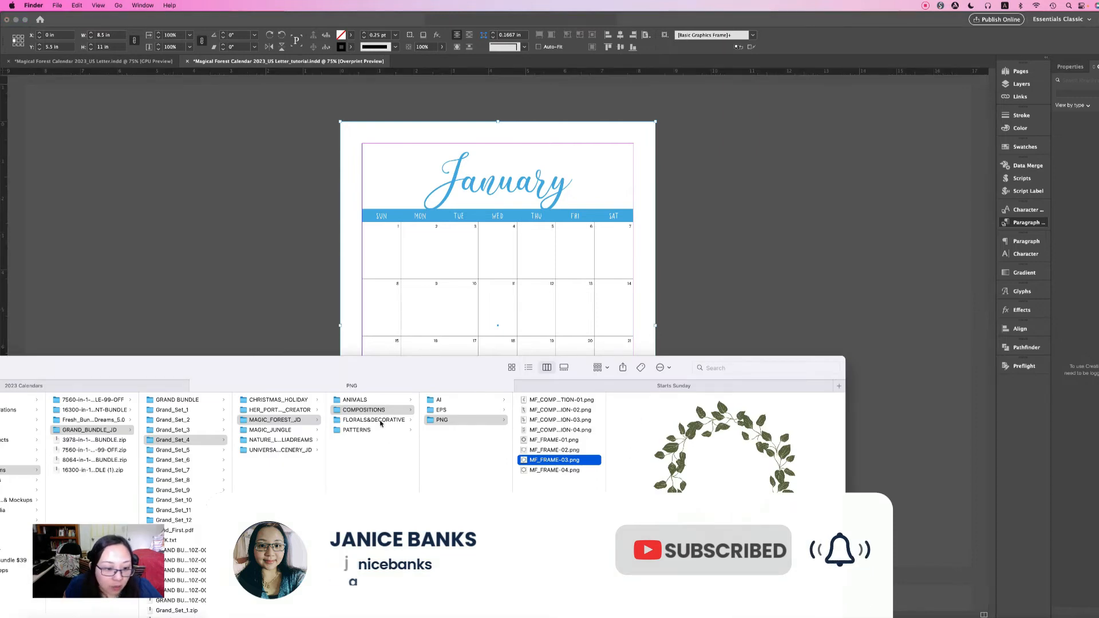
pyautogui.click(372, 432)
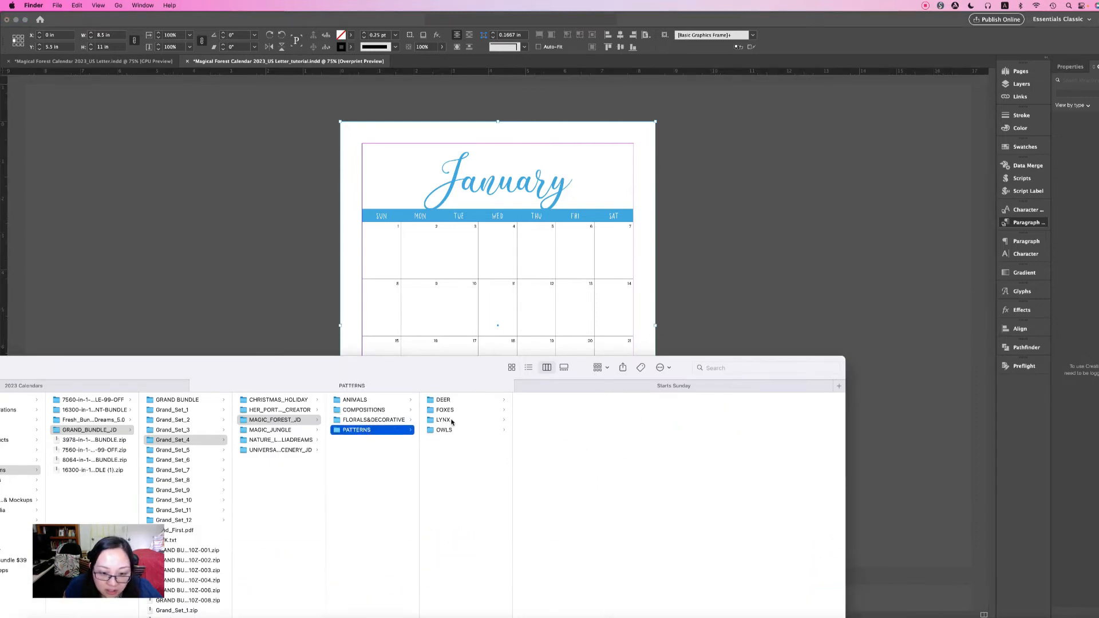
pyautogui.click(453, 401)
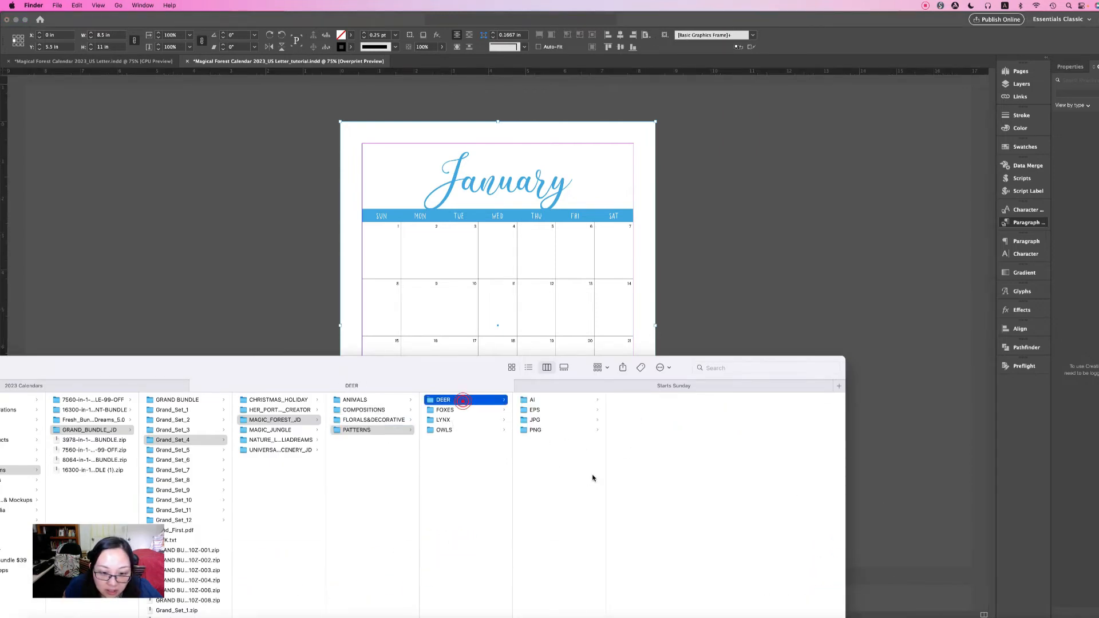
pyautogui.click(564, 430)
pyautogui.click(642, 430)
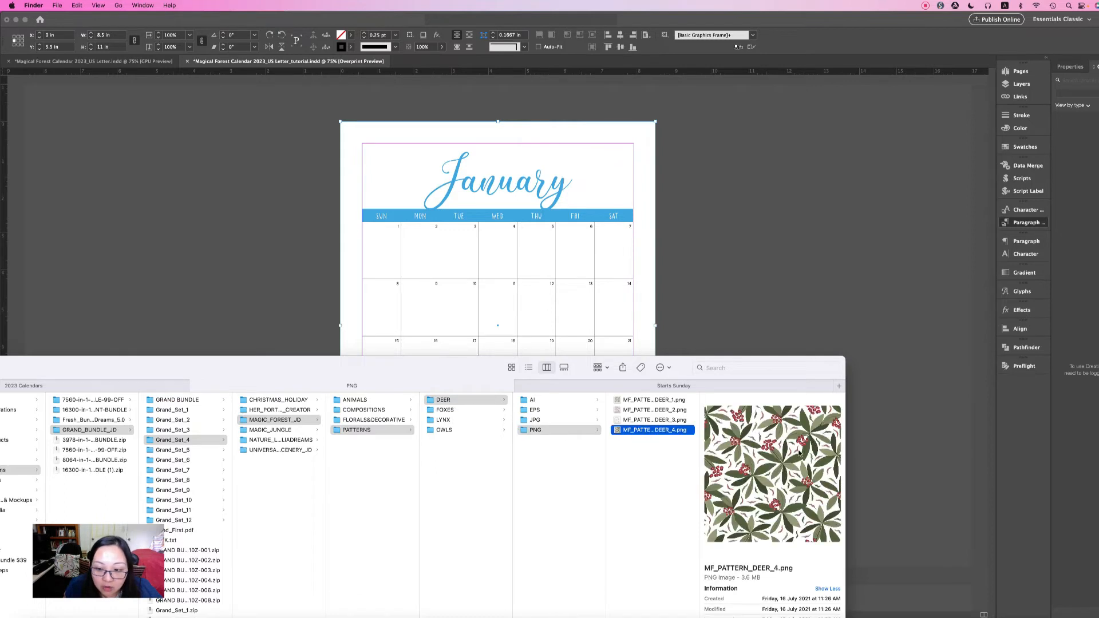
pyautogui.moveTo(616, 431); pyautogui.dragTo(617, 131)
pyautogui.moveTo(614, 131); pyautogui.dragTo(614, 133)
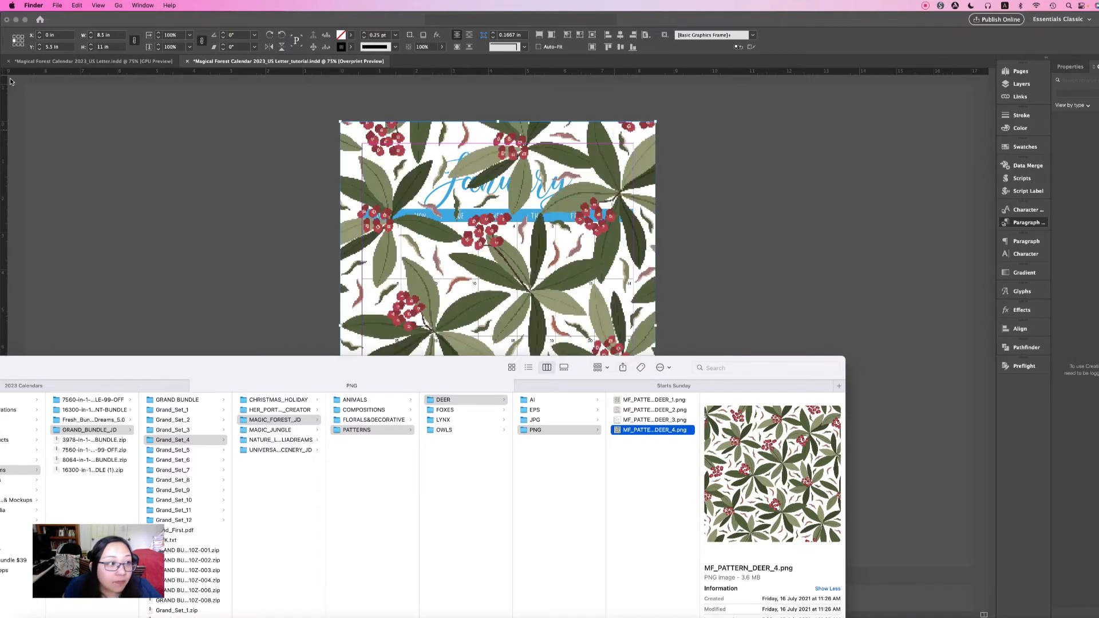
pyautogui.click(126, 119)
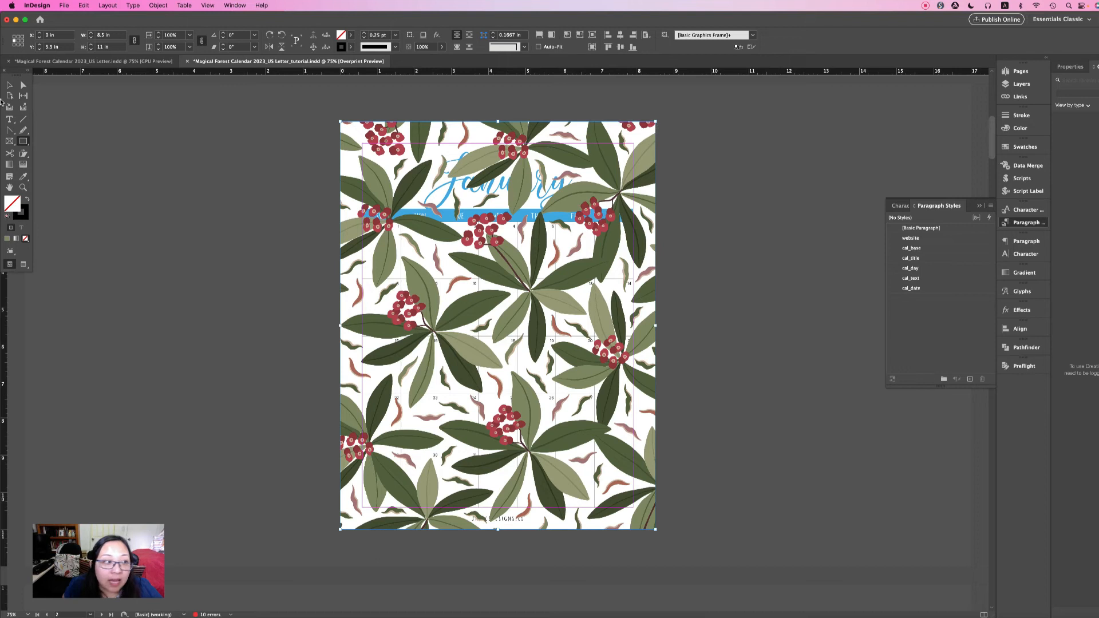
# Fit the pattern image so it fills its frame proportionally, send it to the back behind the January calendar, and deselect it
pyautogui.click(9, 85)
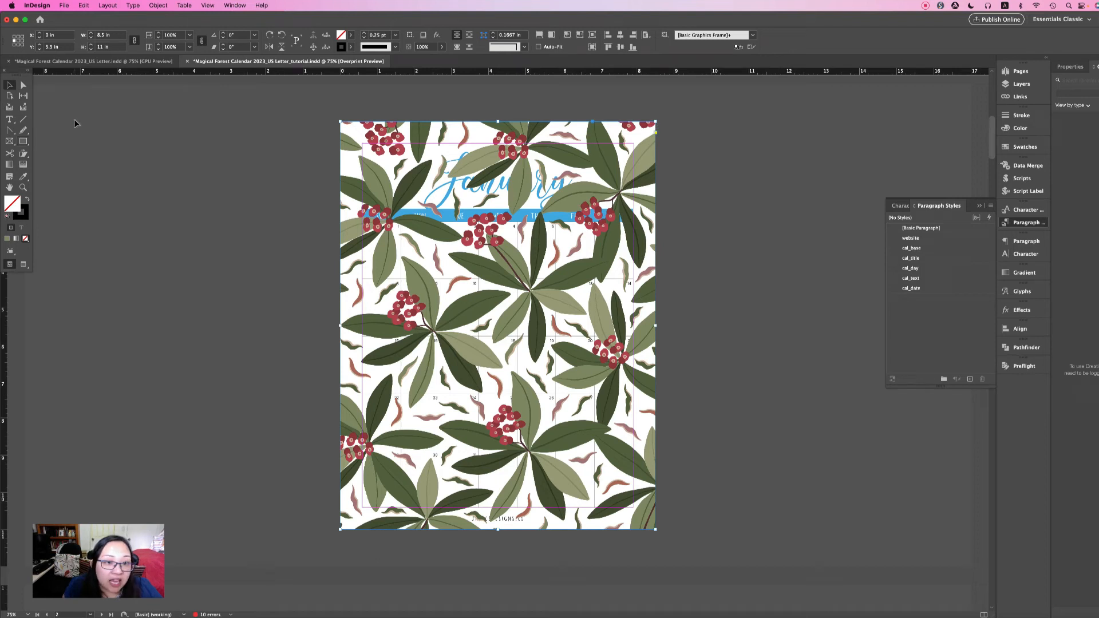
pyautogui.click(539, 36)
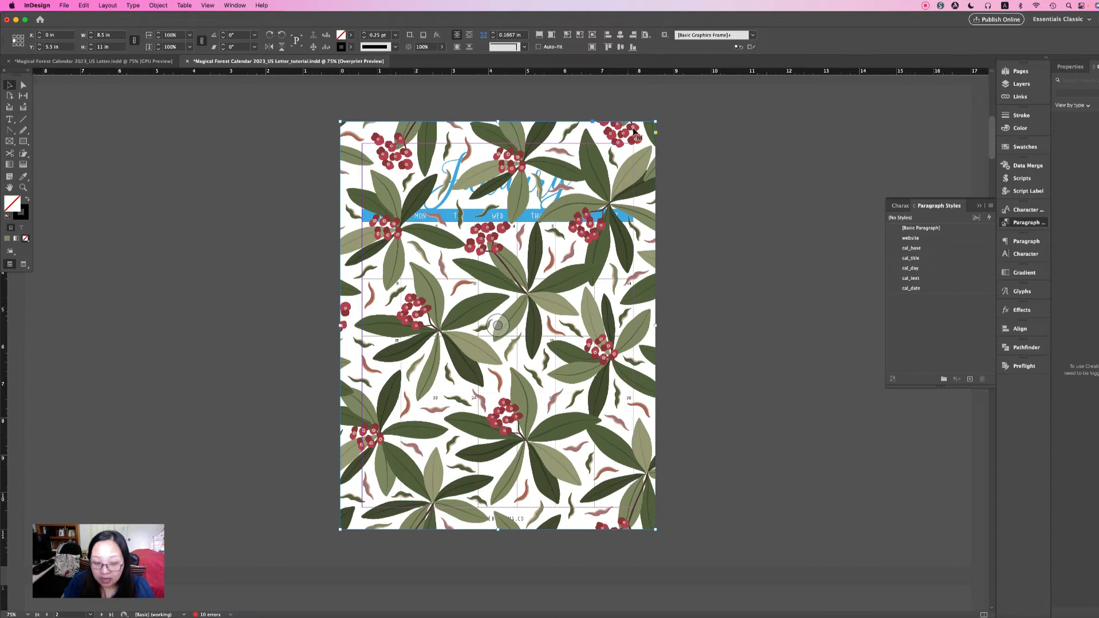
pyautogui.rightClick(645, 133)
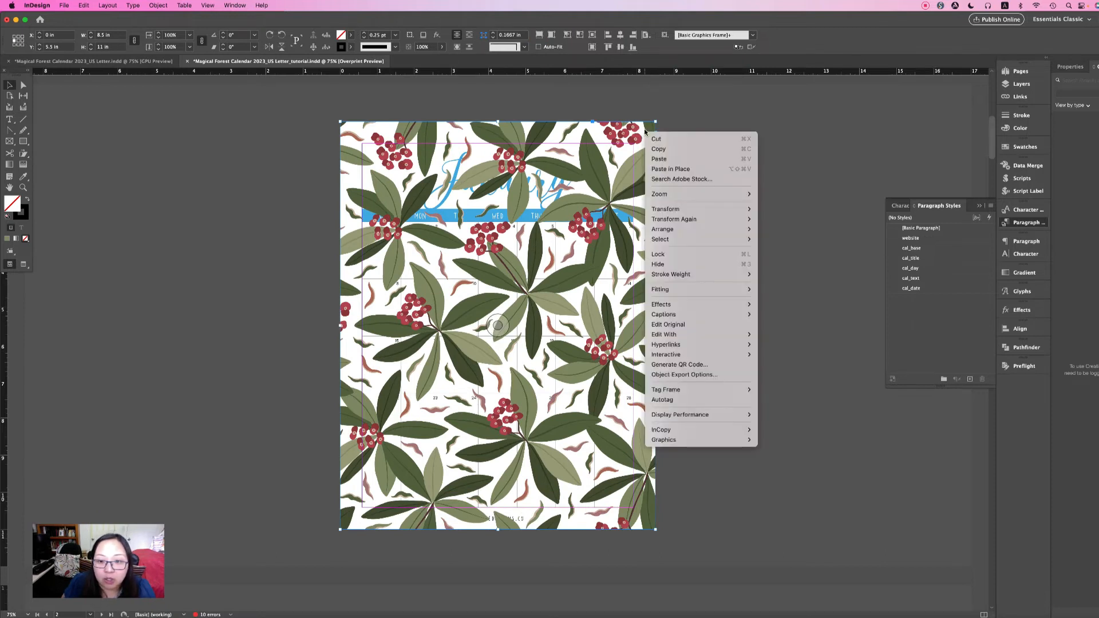
pyautogui.moveTo(716, 229)
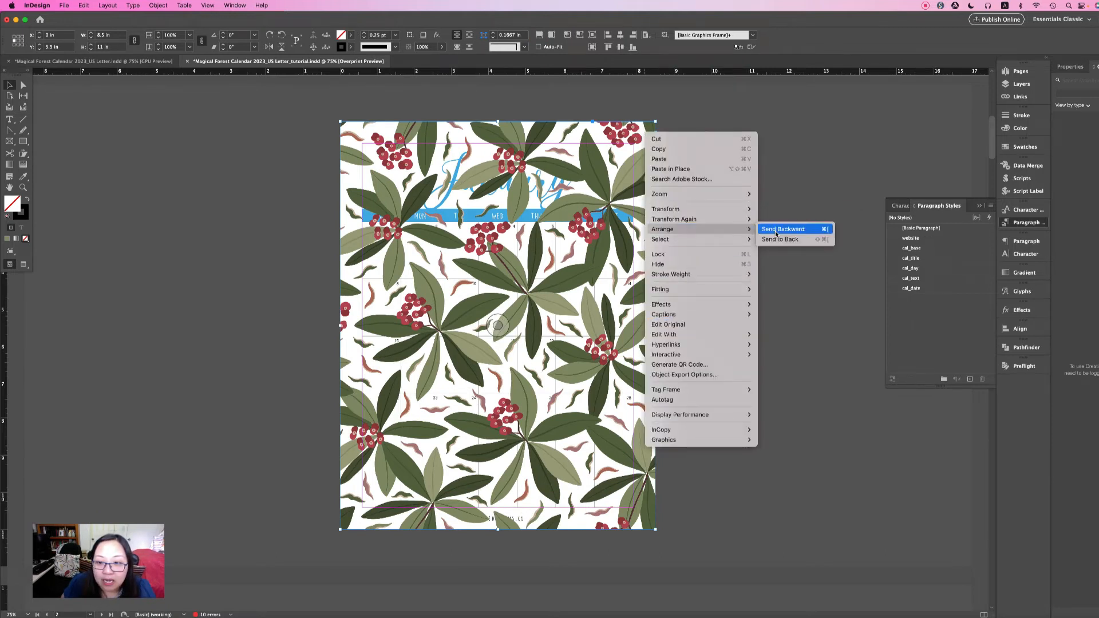
pyautogui.click(779, 239)
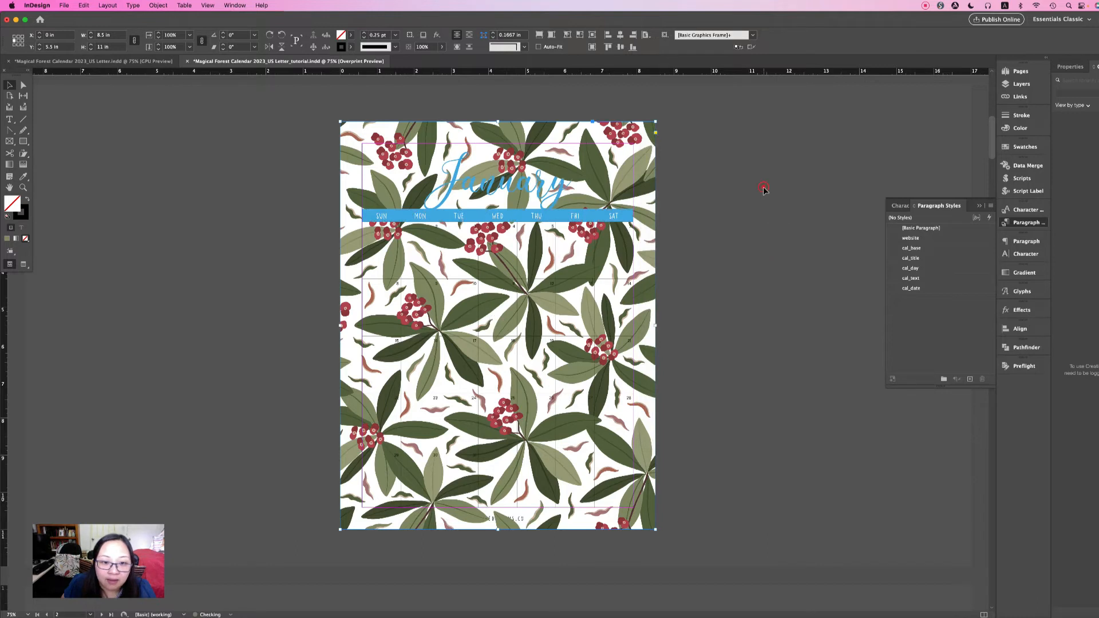
pyautogui.click(763, 189)
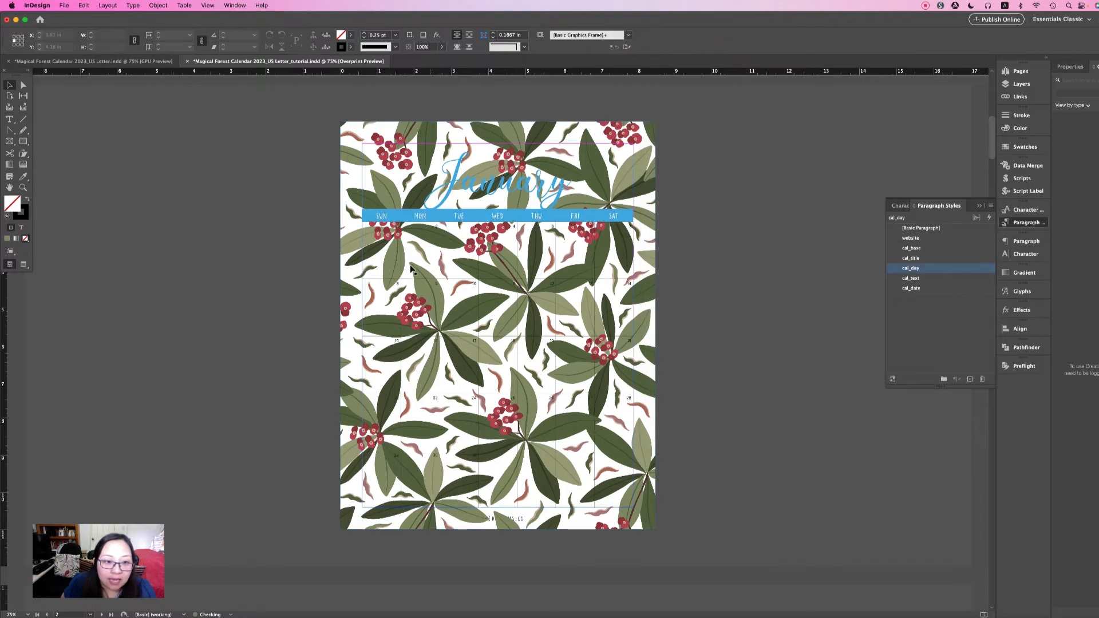
# Fill all of January's date cells with the Paper swatch
pyautogui.click(382, 249)
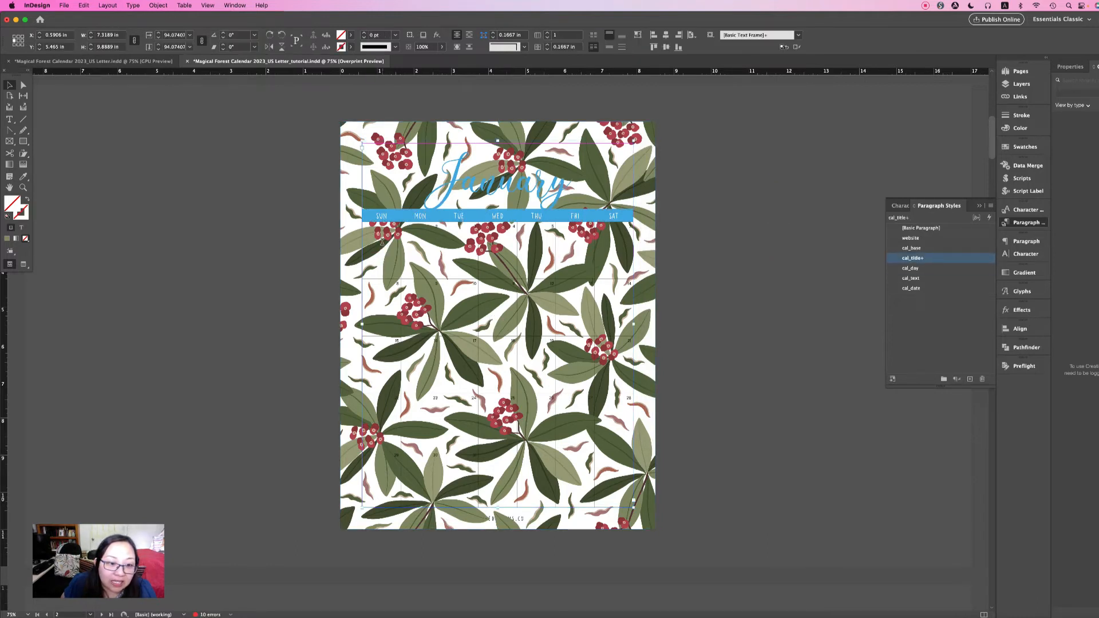
pyautogui.doubleClick(382, 242)
pyautogui.moveTo(382, 242); pyautogui.dragTo(565, 419)
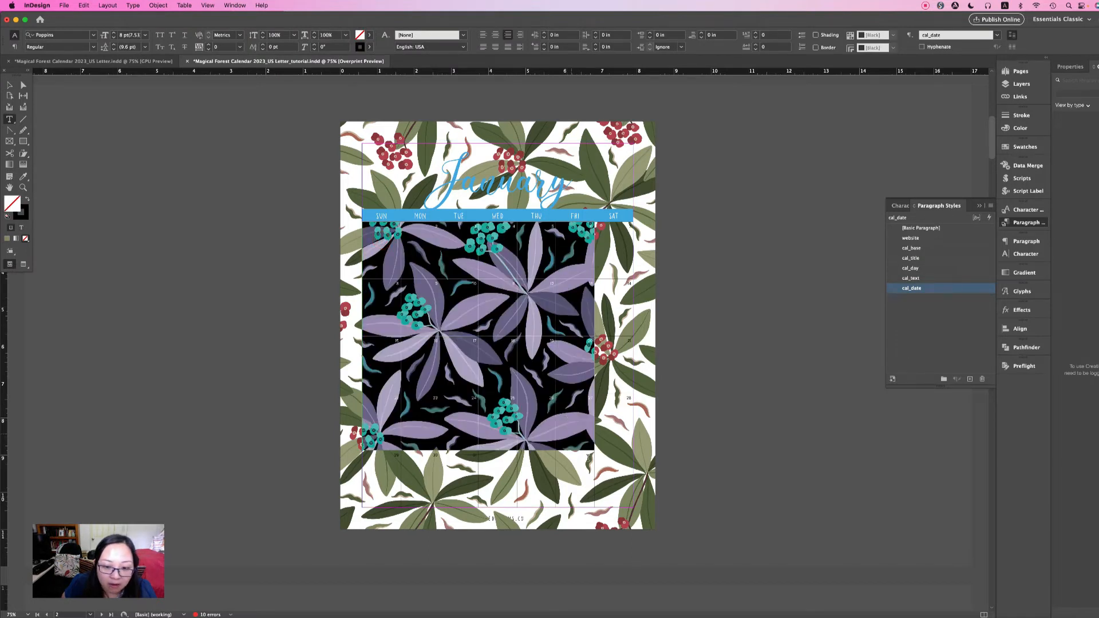
pyautogui.moveTo(589, 458); pyautogui.dragTo(617, 475)
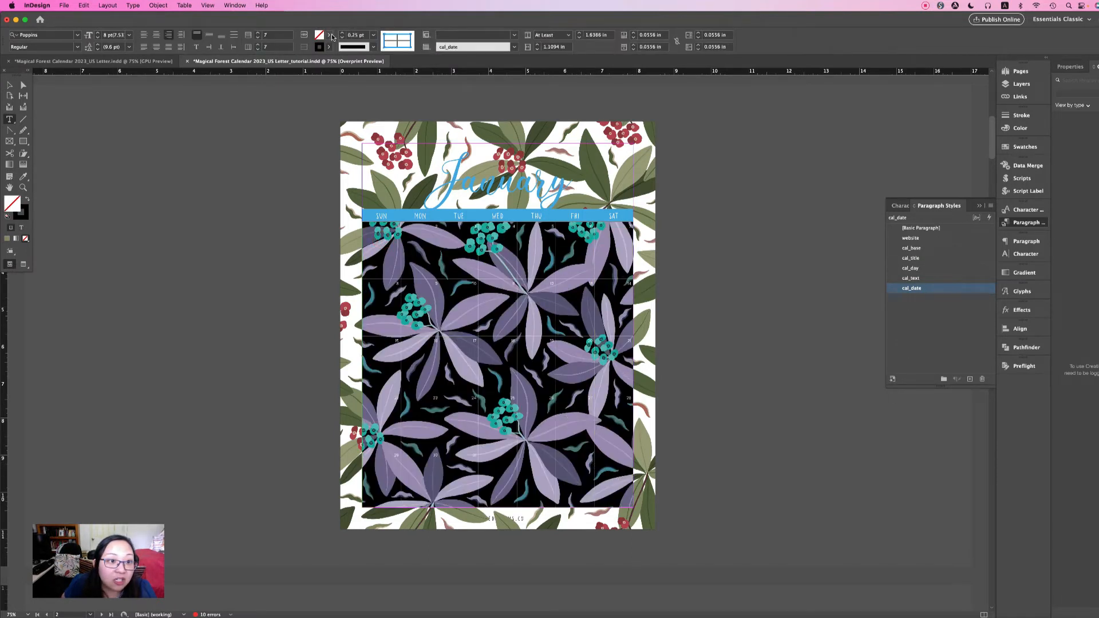
pyautogui.click(328, 35)
pyautogui.click(265, 83)
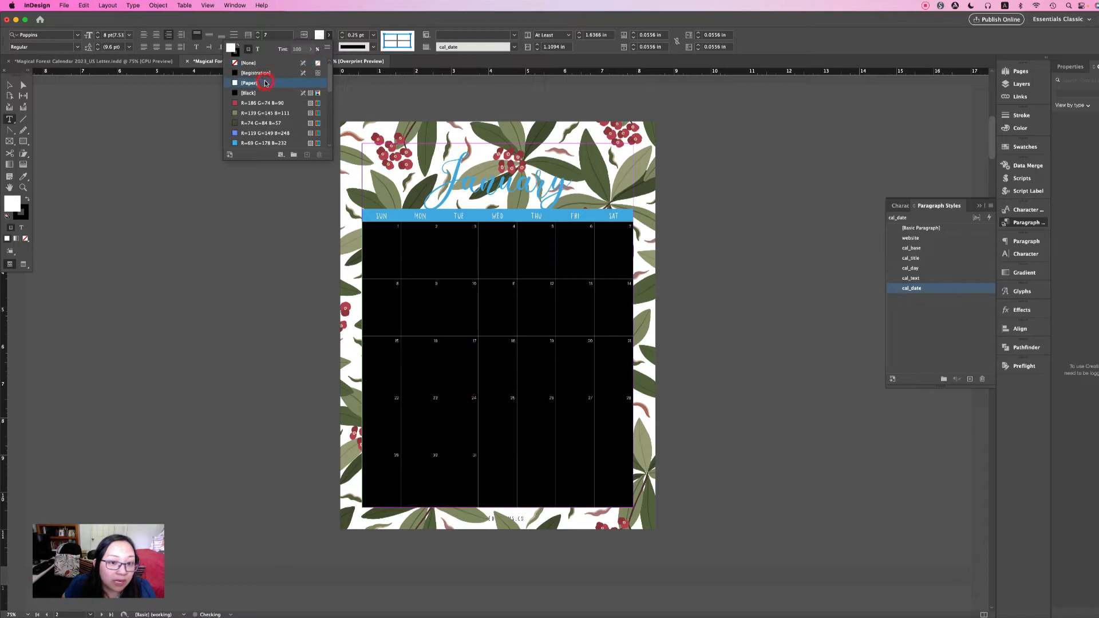
pyautogui.click(10, 85)
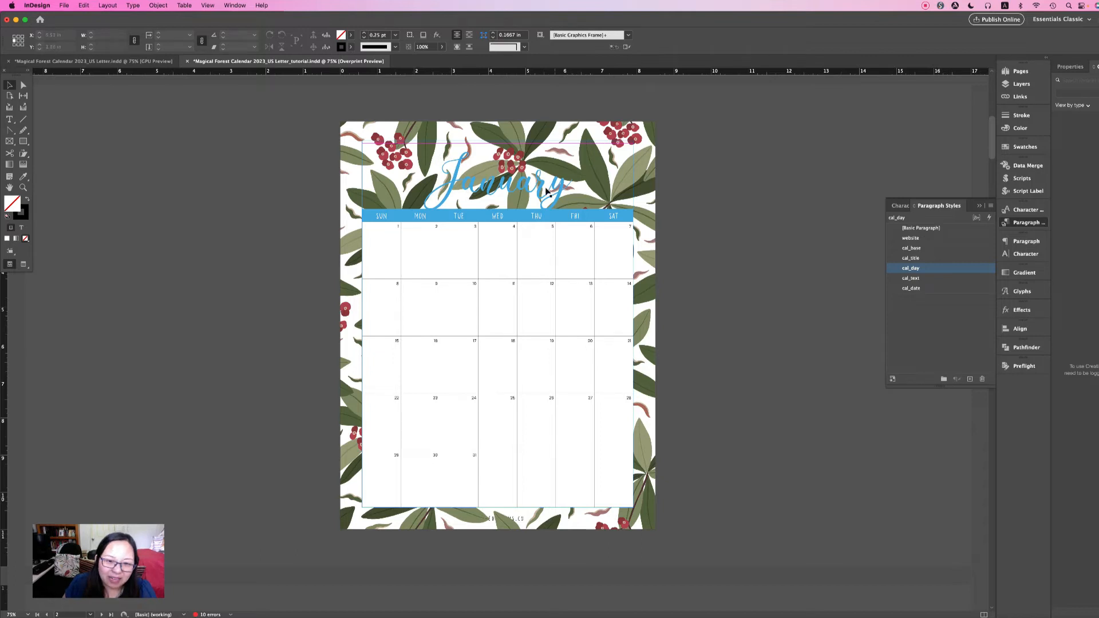
pyautogui.click(22, 142)
pyautogui.click(21, 144)
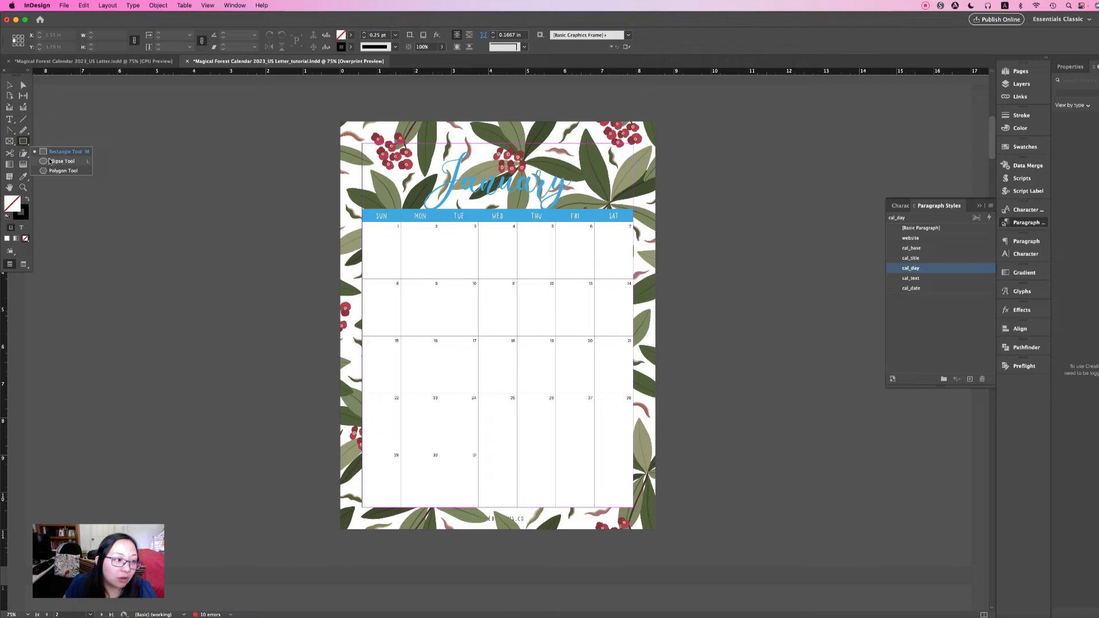
pyautogui.click(43, 152)
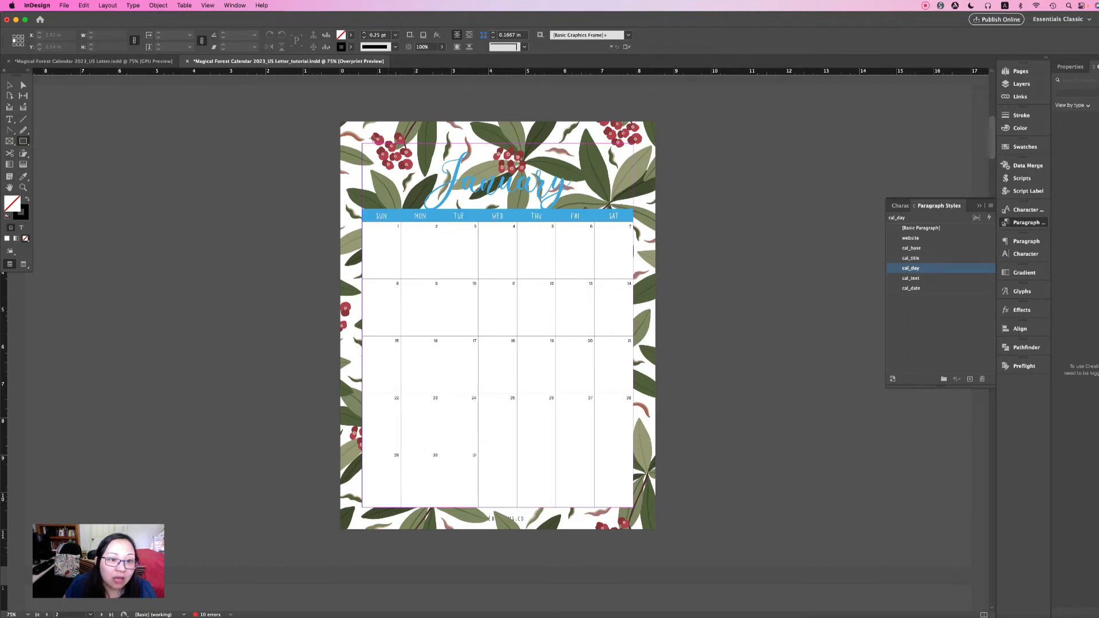
pyautogui.click(9, 85)
pyautogui.click(413, 181)
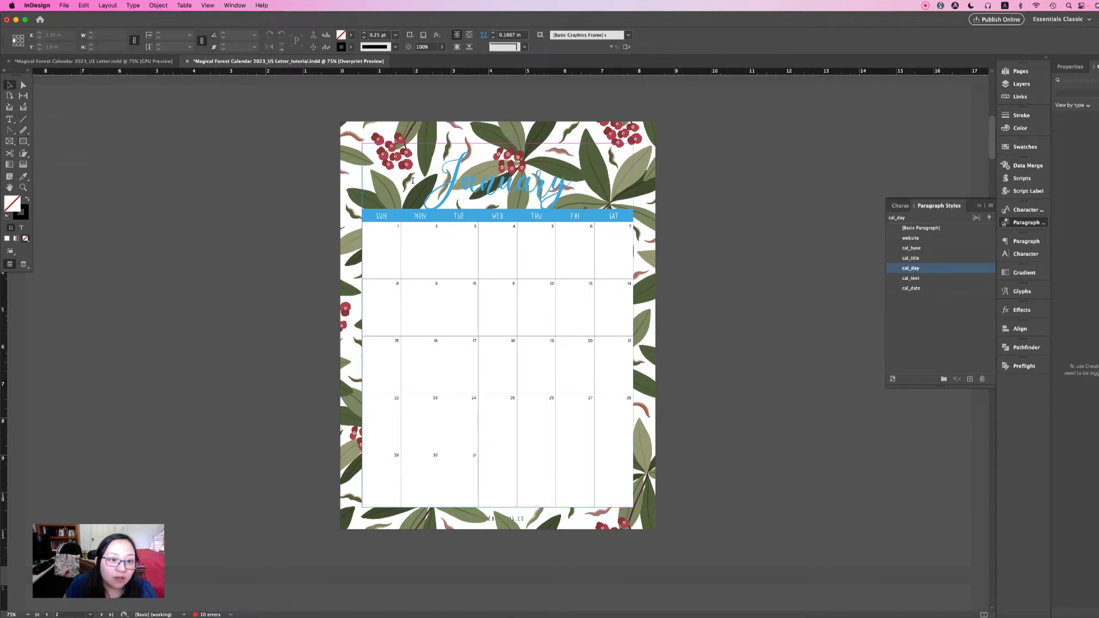
# Try to fill the January title cell with the Paper swatch
pyautogui.doubleClick(413, 181)
pyautogui.tripleClick(413, 181)
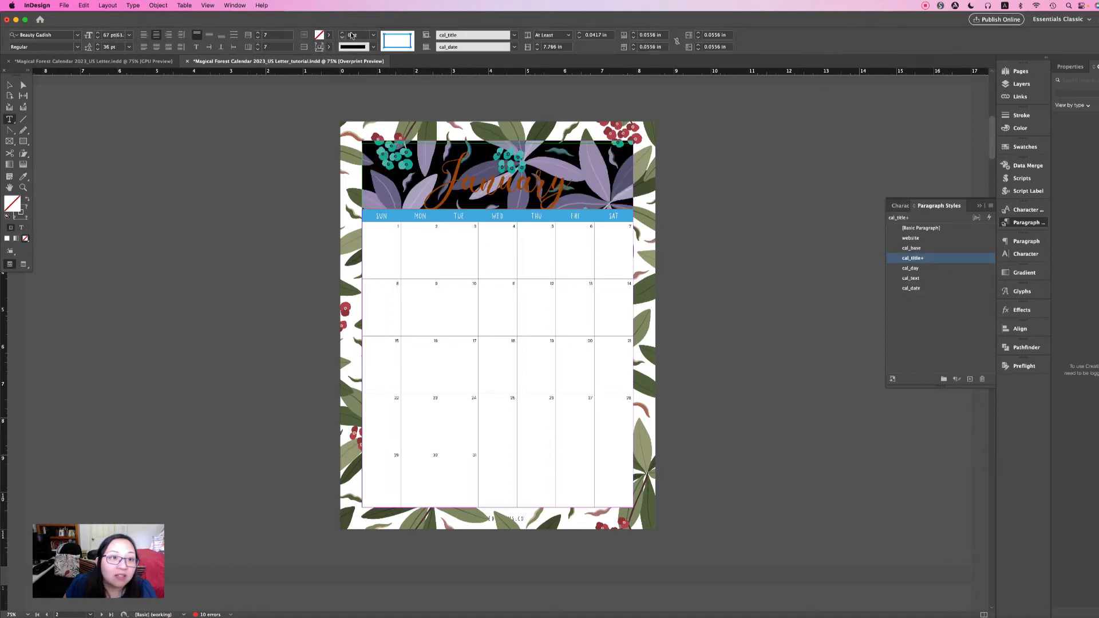
pyautogui.click(329, 35)
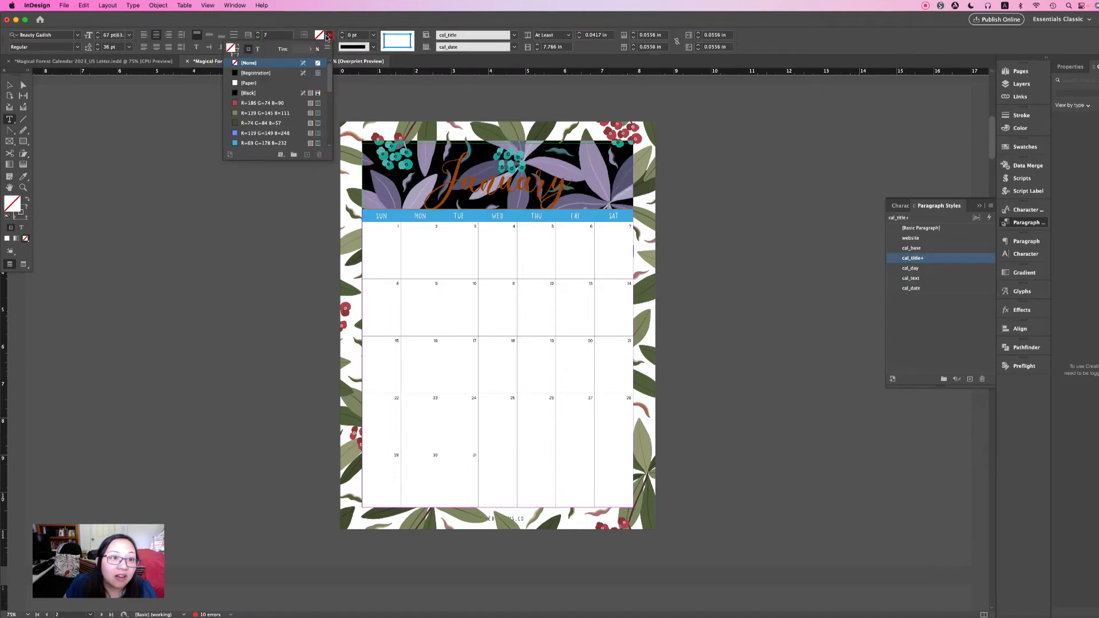
pyautogui.click(257, 85)
pyautogui.click(114, 152)
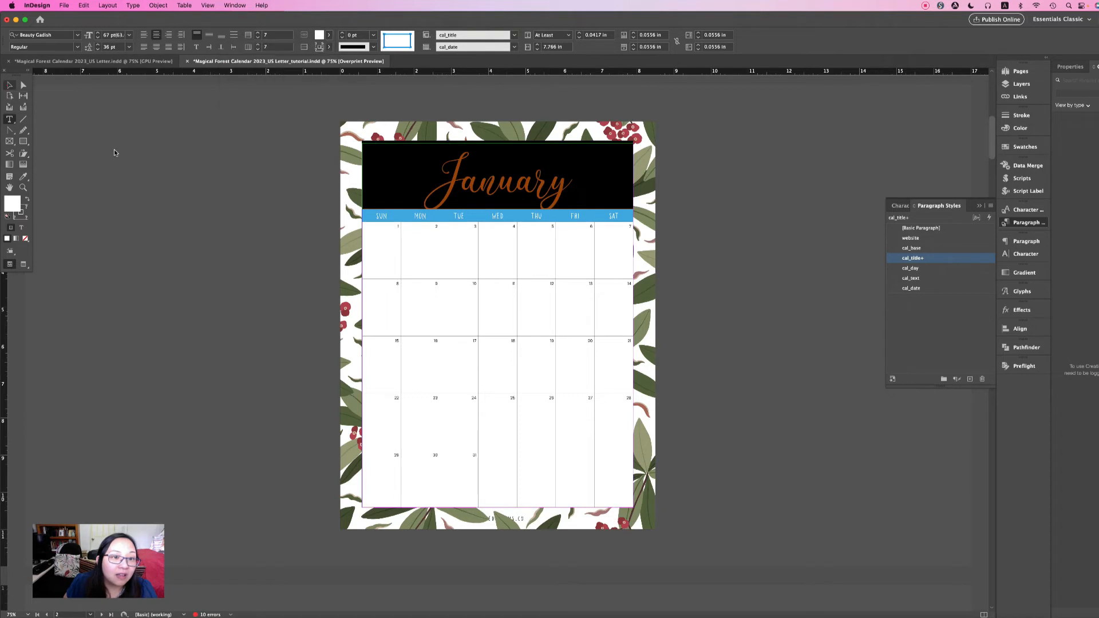
pyautogui.press('Escape')
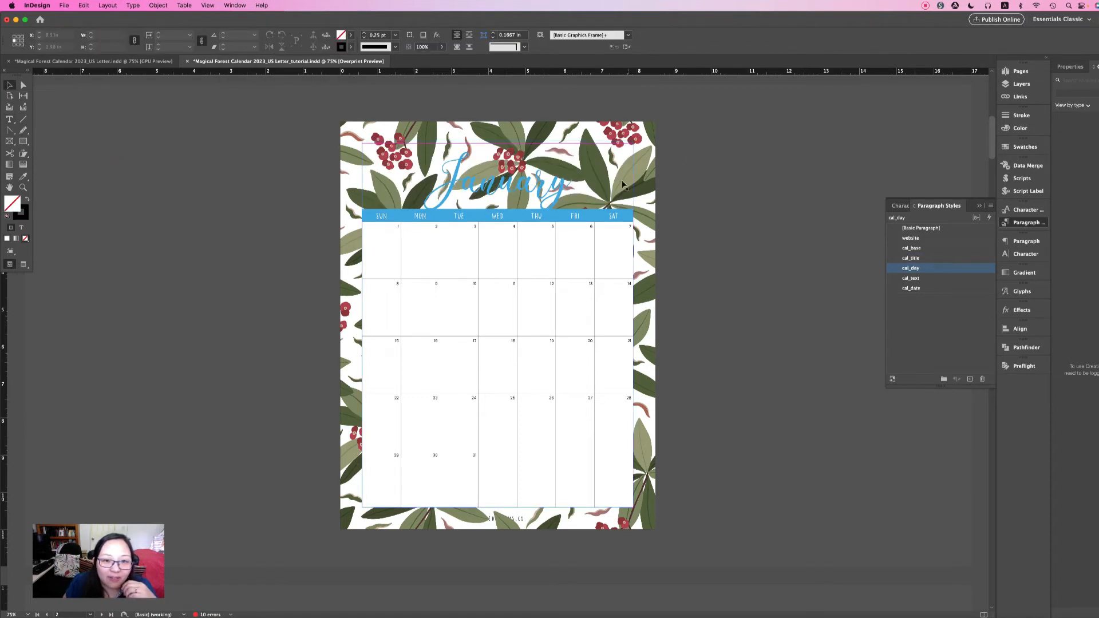
# Draw an ellipse about 5.38 x 2.28 in over the January title and fill it with the Paper swatch
pyautogui.click(24, 141)
pyautogui.moveTo(24, 141); pyautogui.dragTo(50, 160)
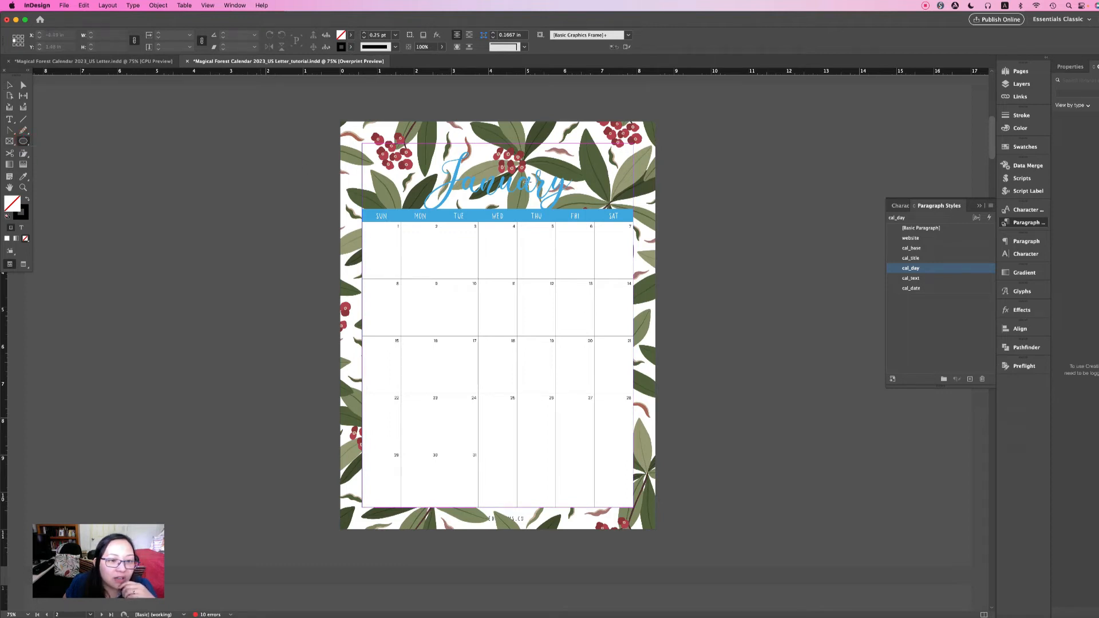
pyautogui.moveTo(402, 144); pyautogui.dragTo(602, 231)
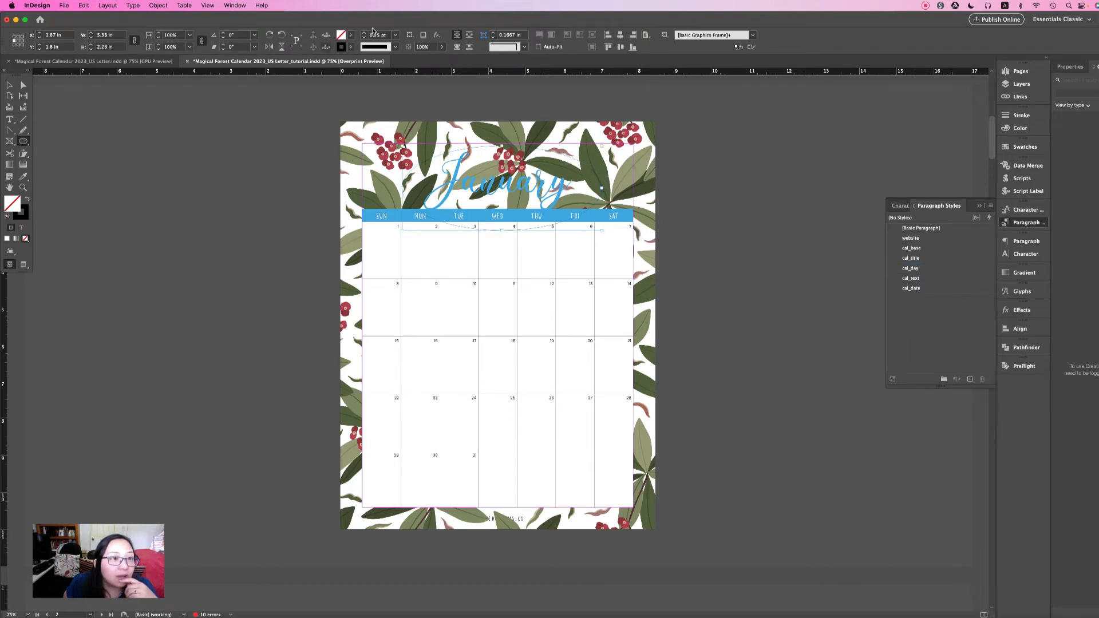
pyautogui.click(351, 35)
pyautogui.click(293, 82)
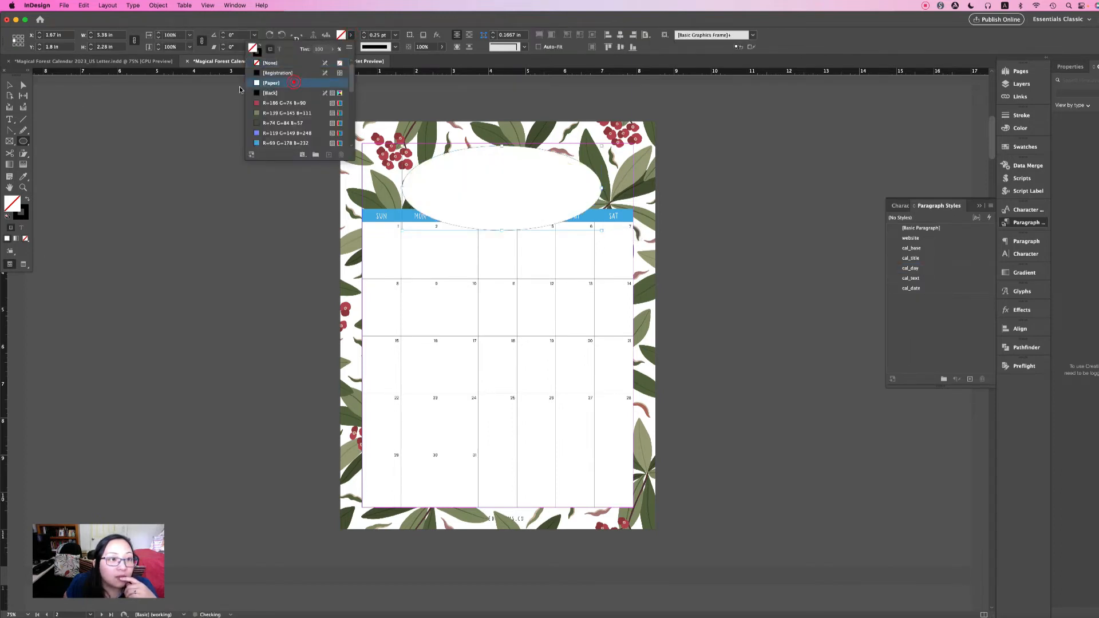
pyautogui.click(9, 85)
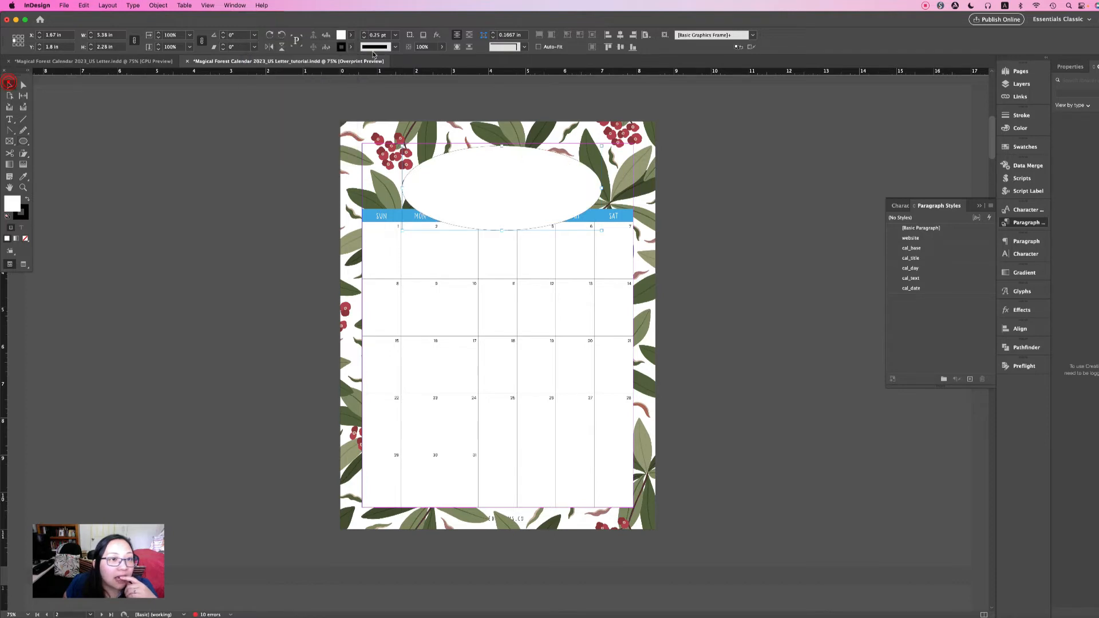
# Give the ellipse's outline the Japanese Dots stroke type at a weight of 2 pt
pyautogui.click(395, 47)
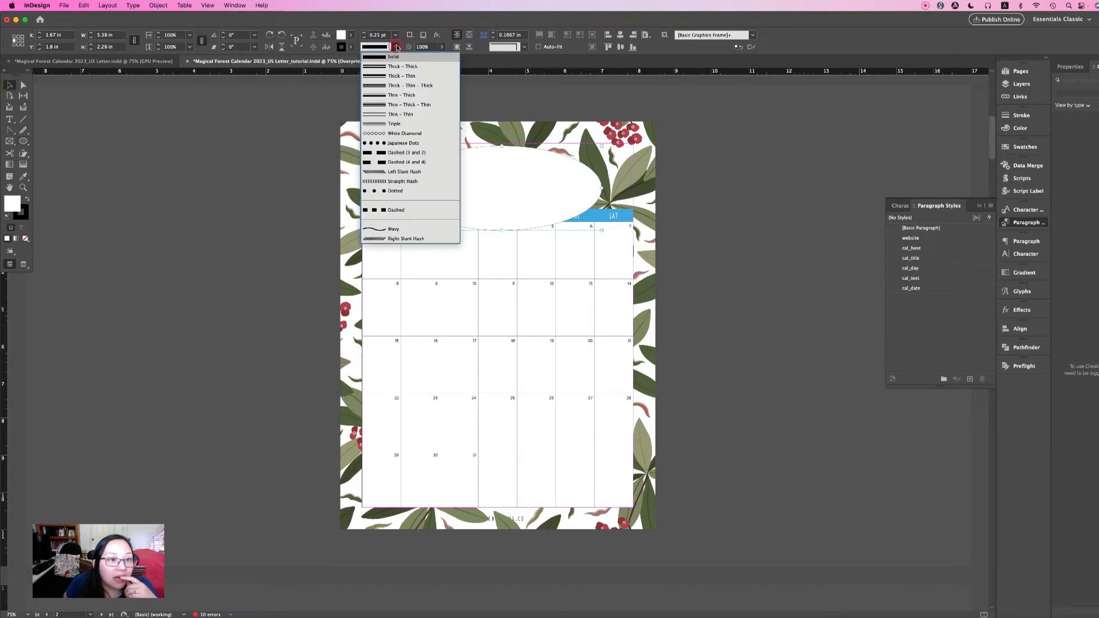
pyautogui.click(404, 144)
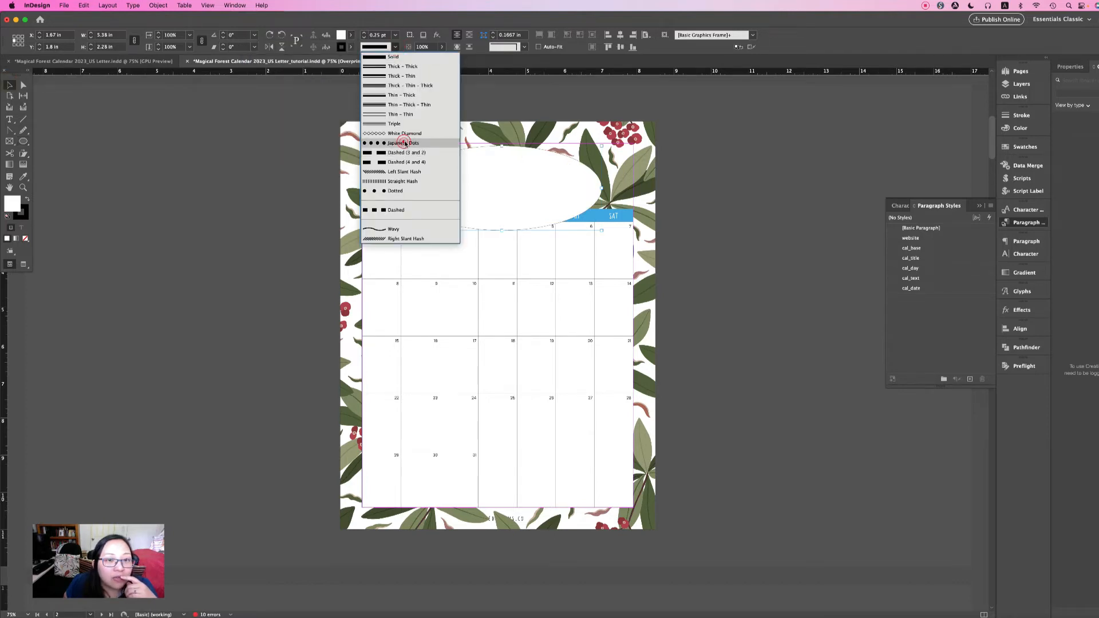
pyautogui.click(395, 36)
pyautogui.click(387, 97)
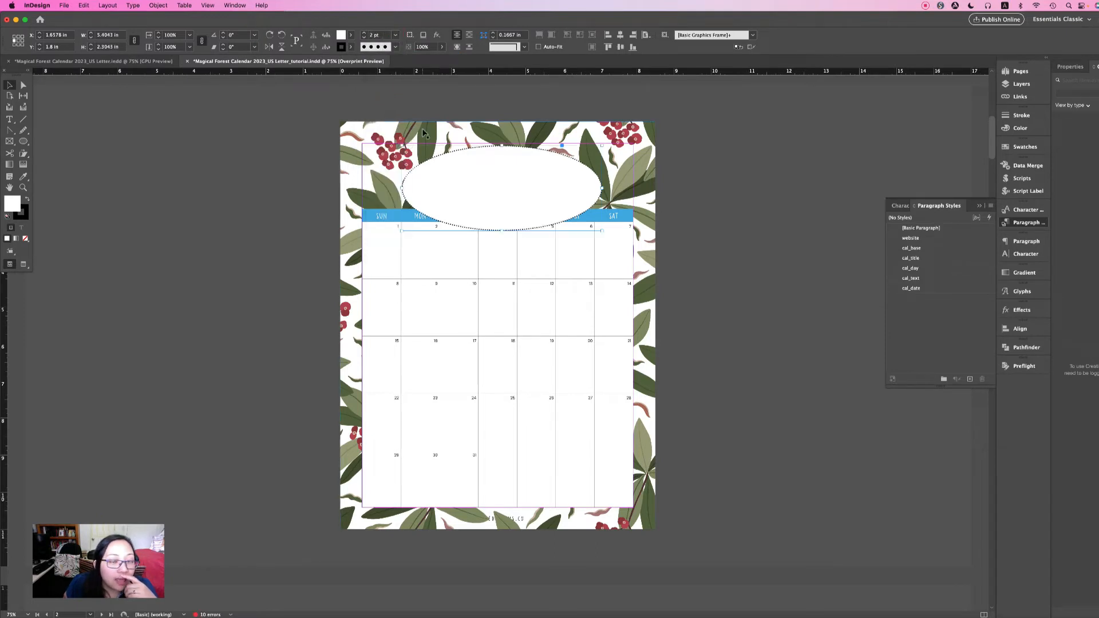
# Color the ellipse's stroke with the R=186 G=74 B=90 red swatch and deselect it
pyautogui.click(23, 223)
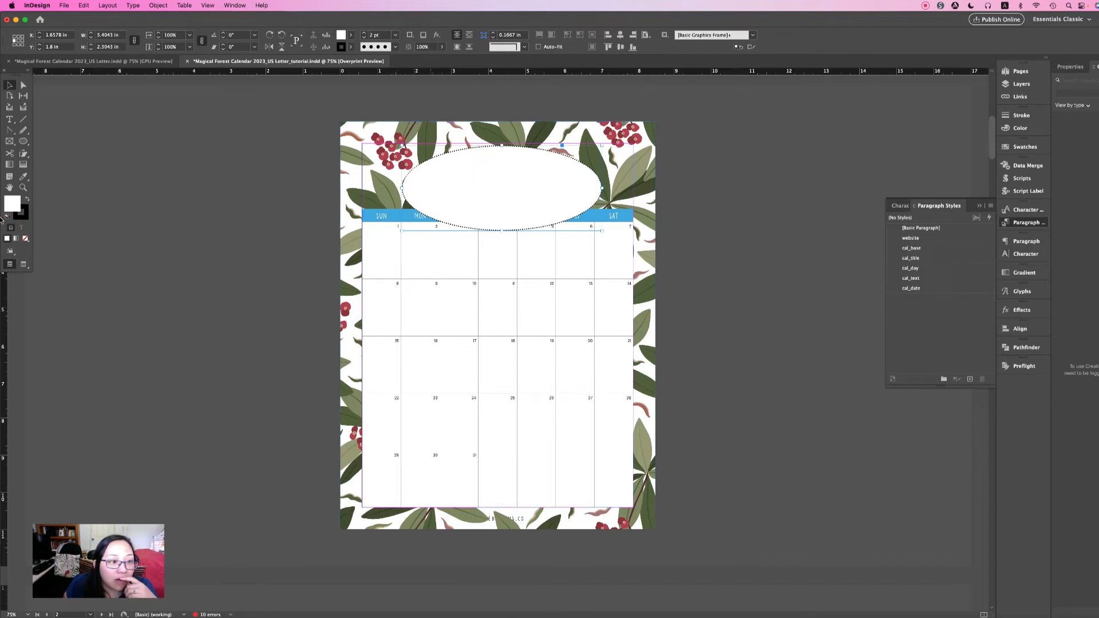
pyautogui.click(23, 216)
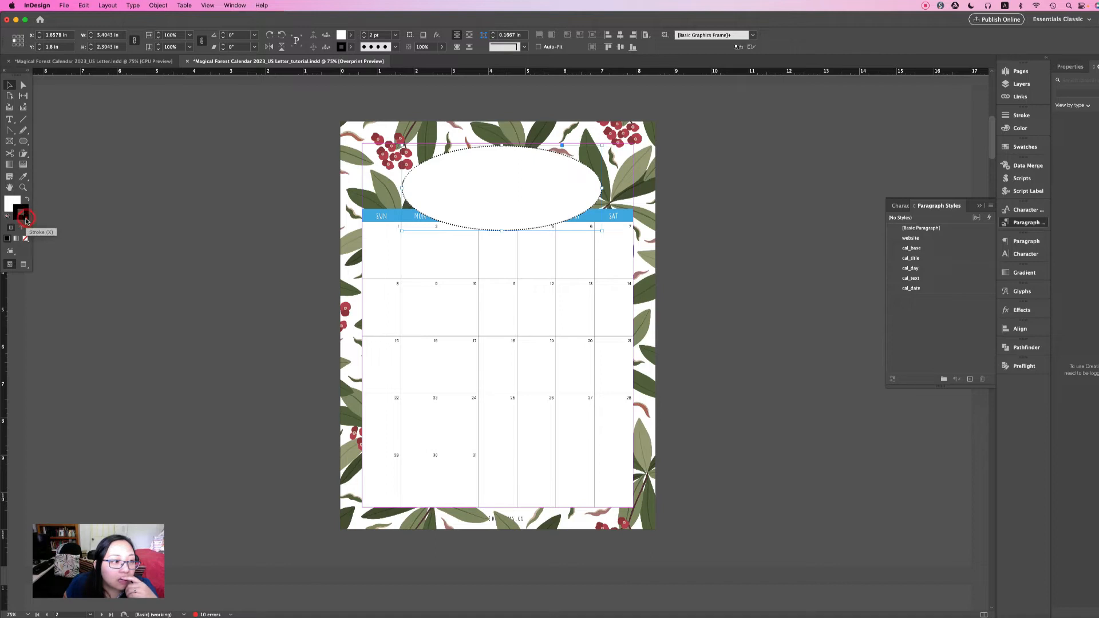
pyautogui.click(1024, 147)
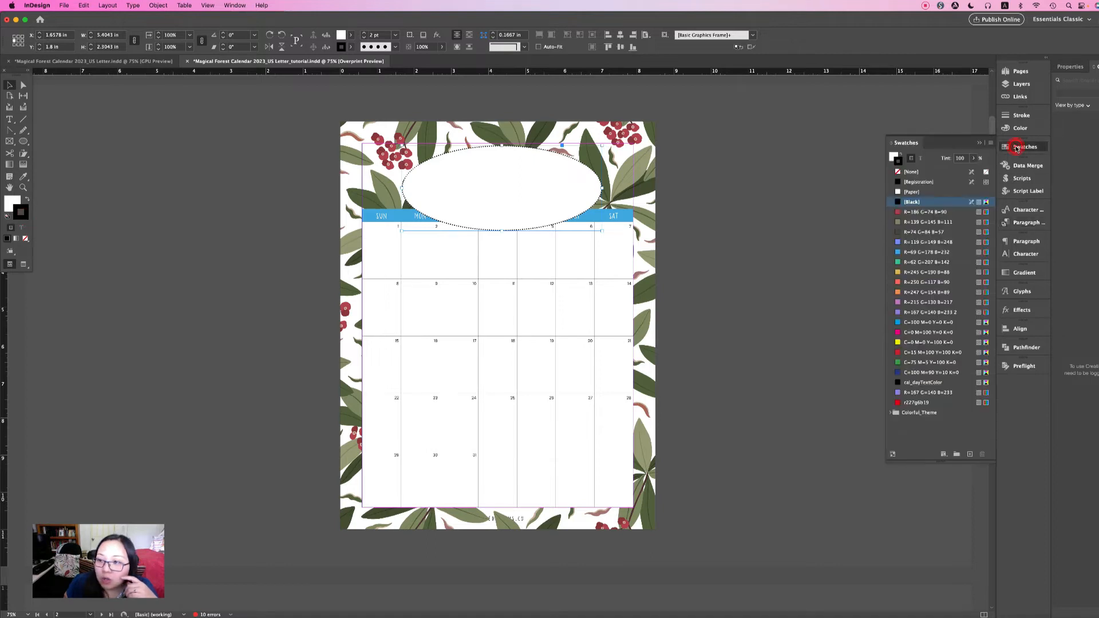
pyautogui.click(899, 213)
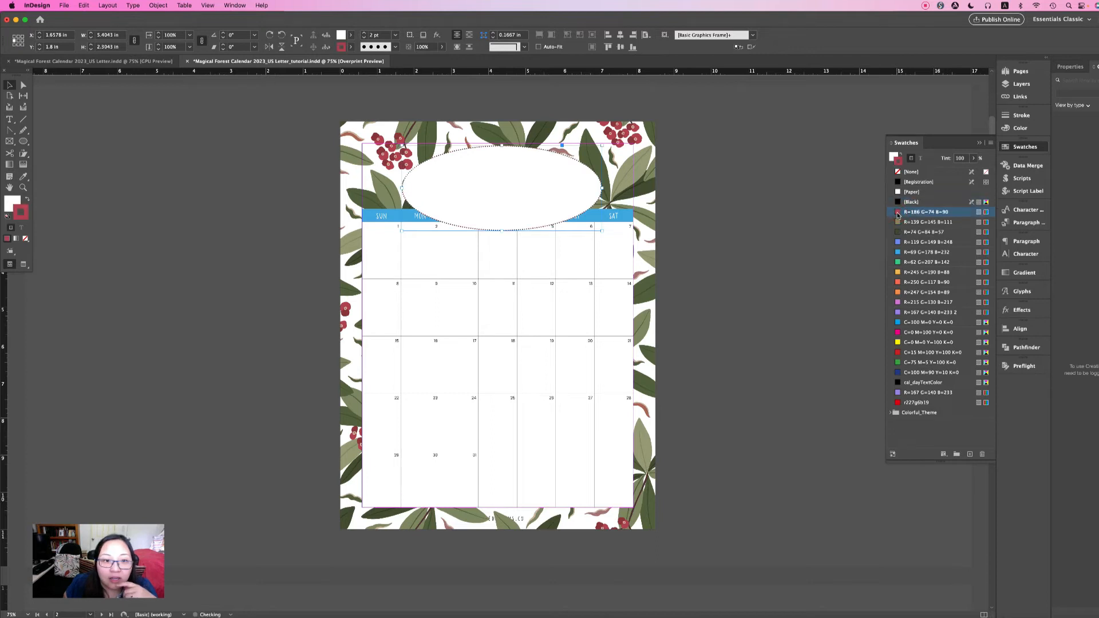
pyautogui.click(64, 117)
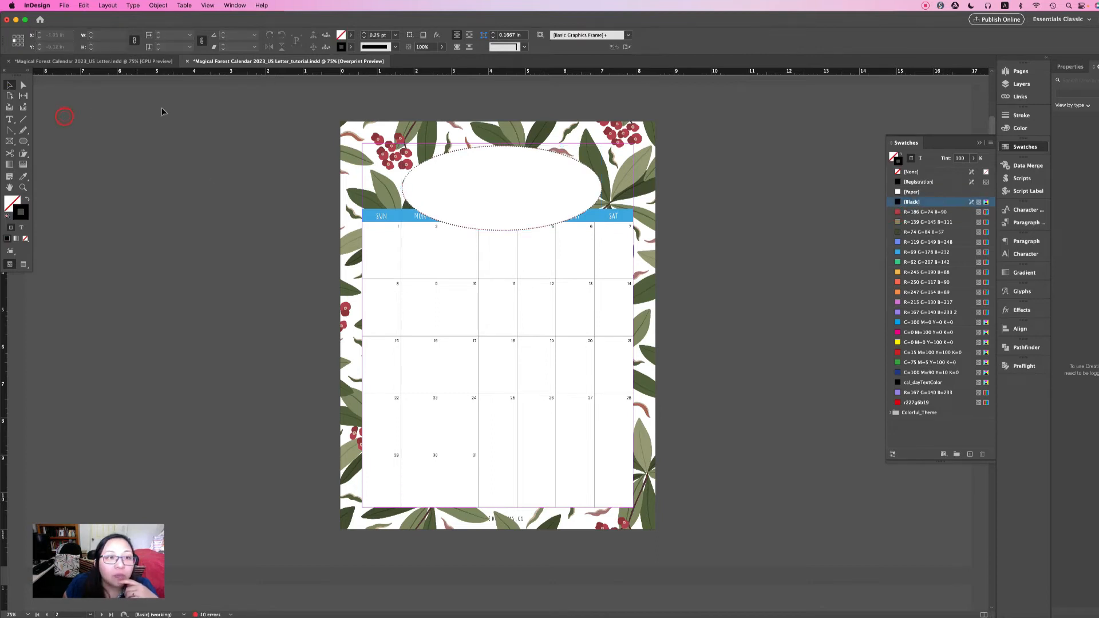
# Check the stroke type of the ellipse behind the January title in the finished Magical Forest Calendar 2023_US Letter document
pyautogui.click(97, 61)
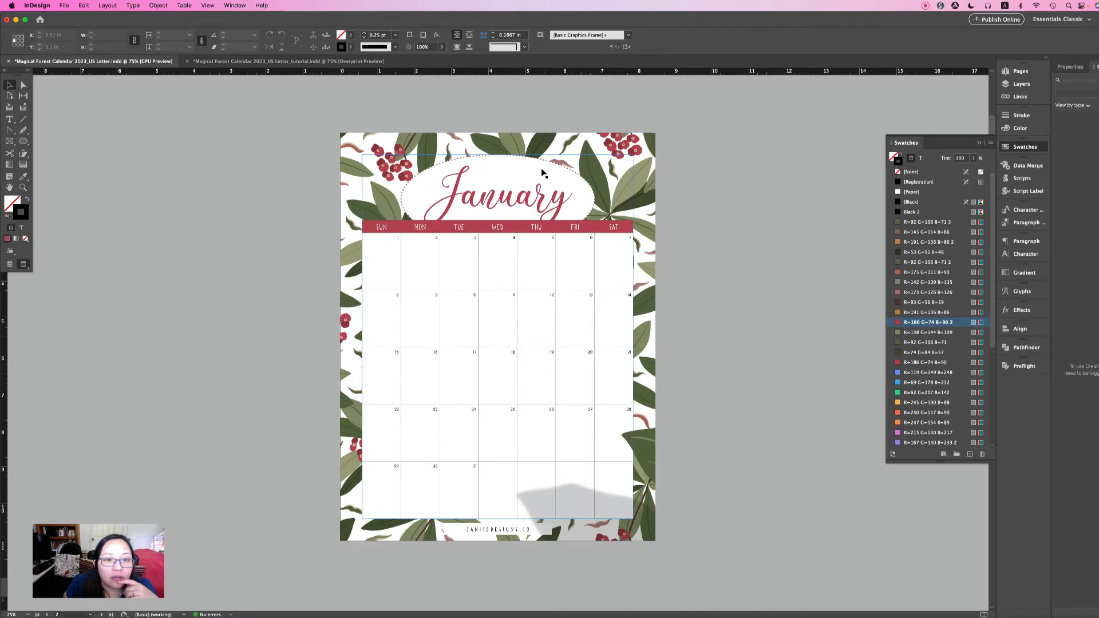
pyautogui.moveTo(506, 119); pyautogui.dragTo(541, 177)
pyautogui.keyDown('shift'); pyautogui.click(576, 139); pyautogui.keyUp('shift')
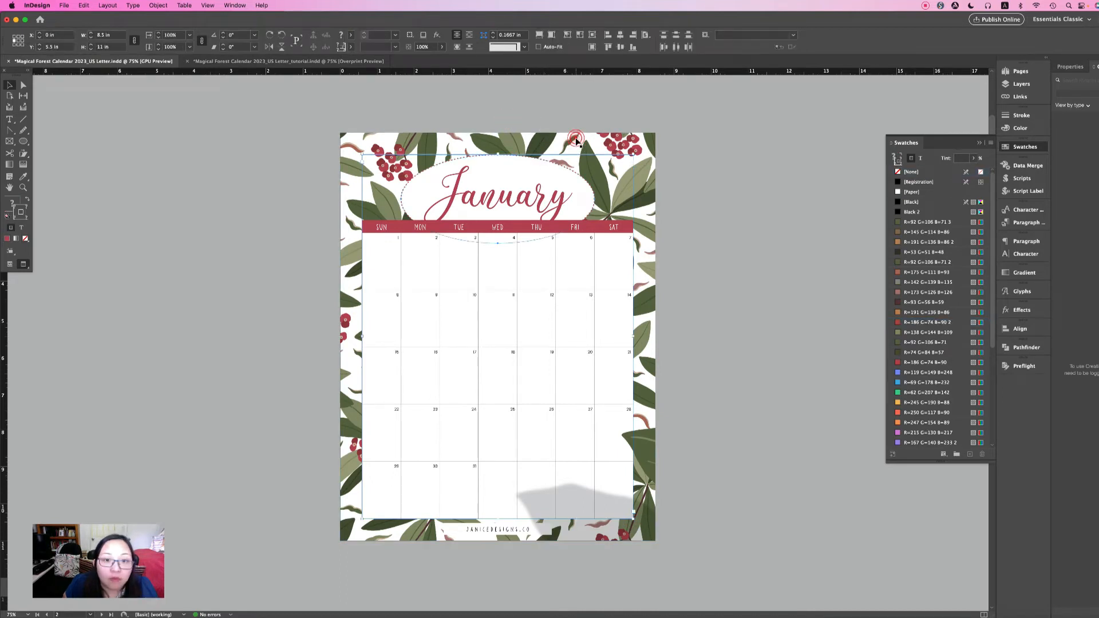
pyautogui.keyDown('shift'); pyautogui.click(620, 238); pyautogui.keyUp('shift')
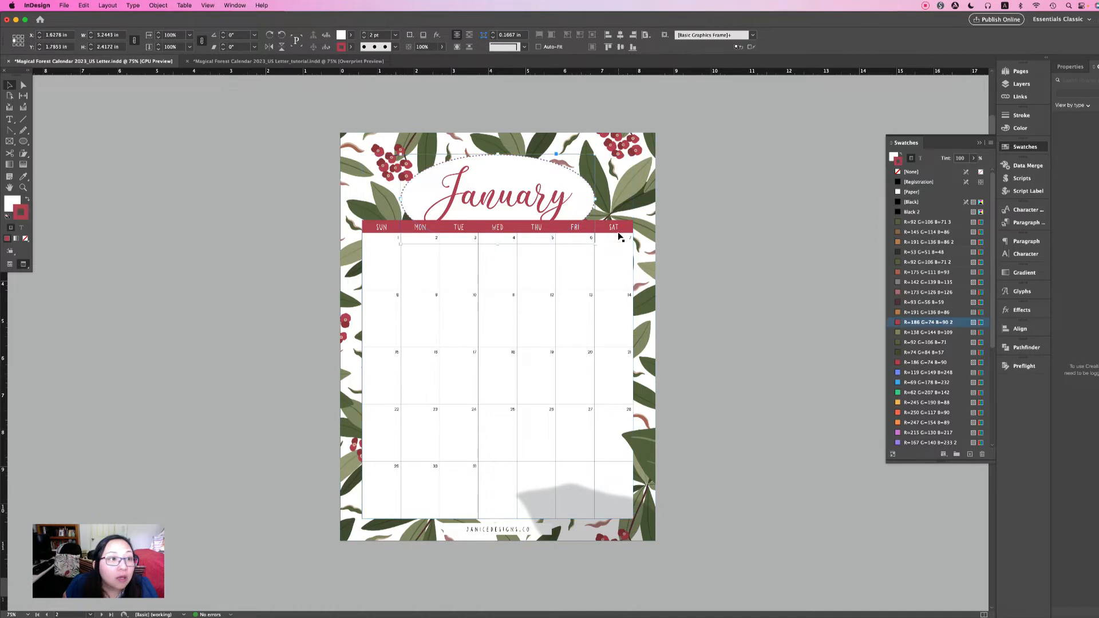
pyautogui.click(395, 47)
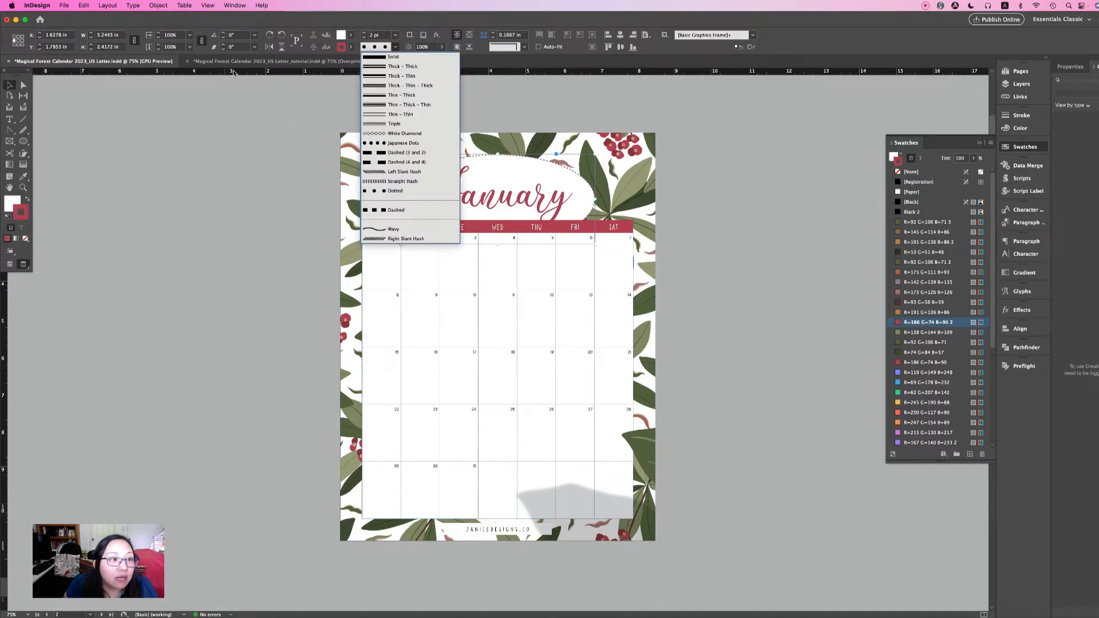
# Return to the tutorial document and change the title ellipse's stroke type to Dotted
pyautogui.click(258, 61)
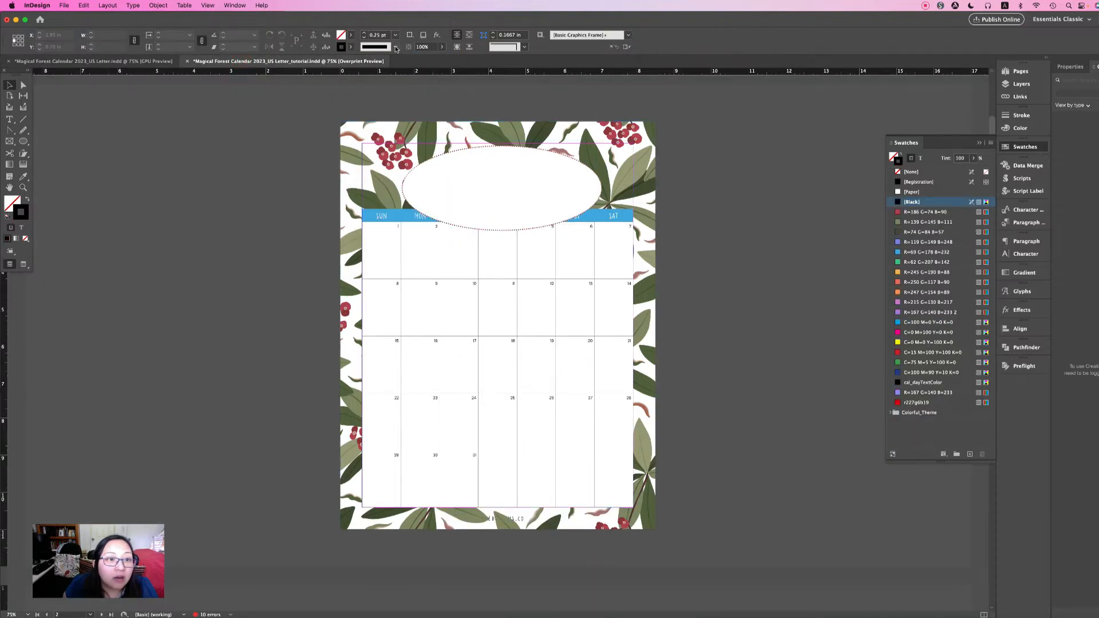
pyautogui.click(493, 155)
pyautogui.click(395, 47)
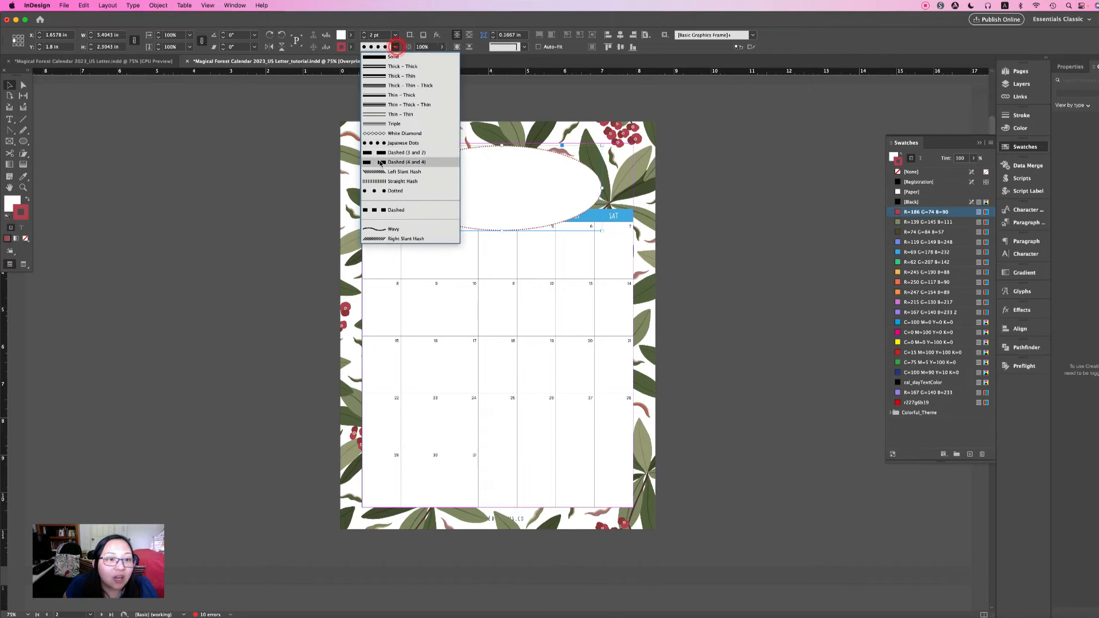
pyautogui.click(390, 146)
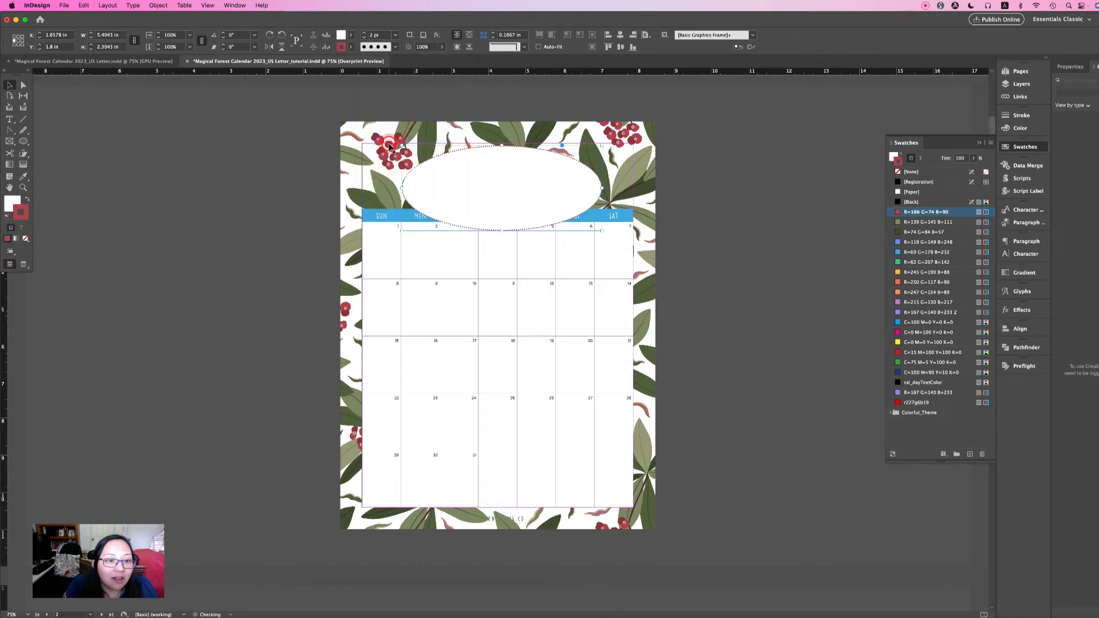
pyautogui.click(396, 47)
pyautogui.click(383, 193)
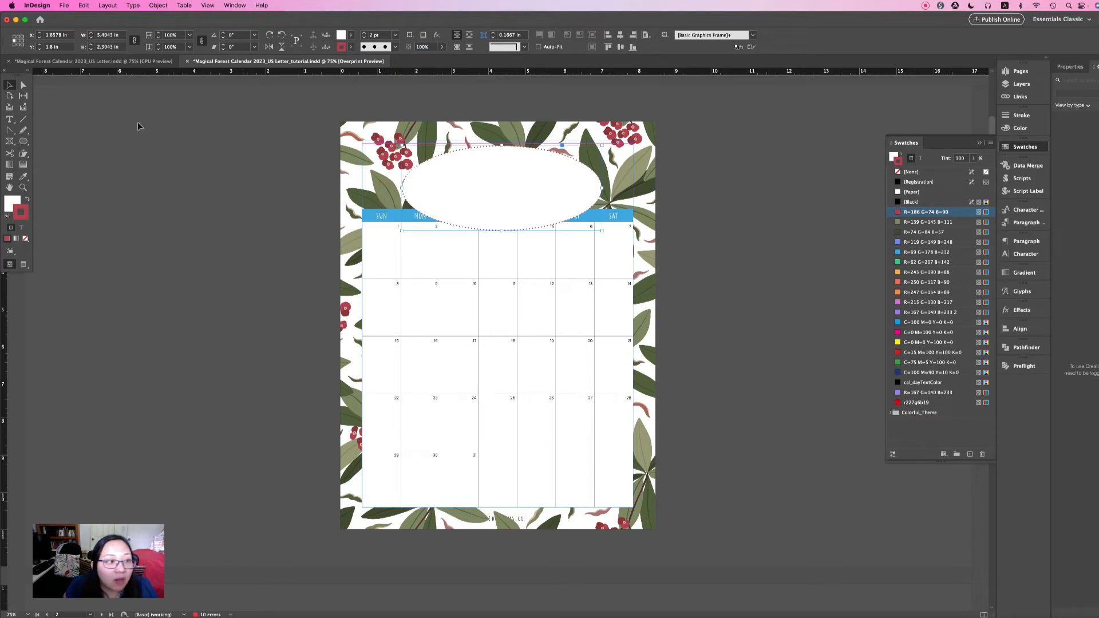
pyautogui.click(282, 208)
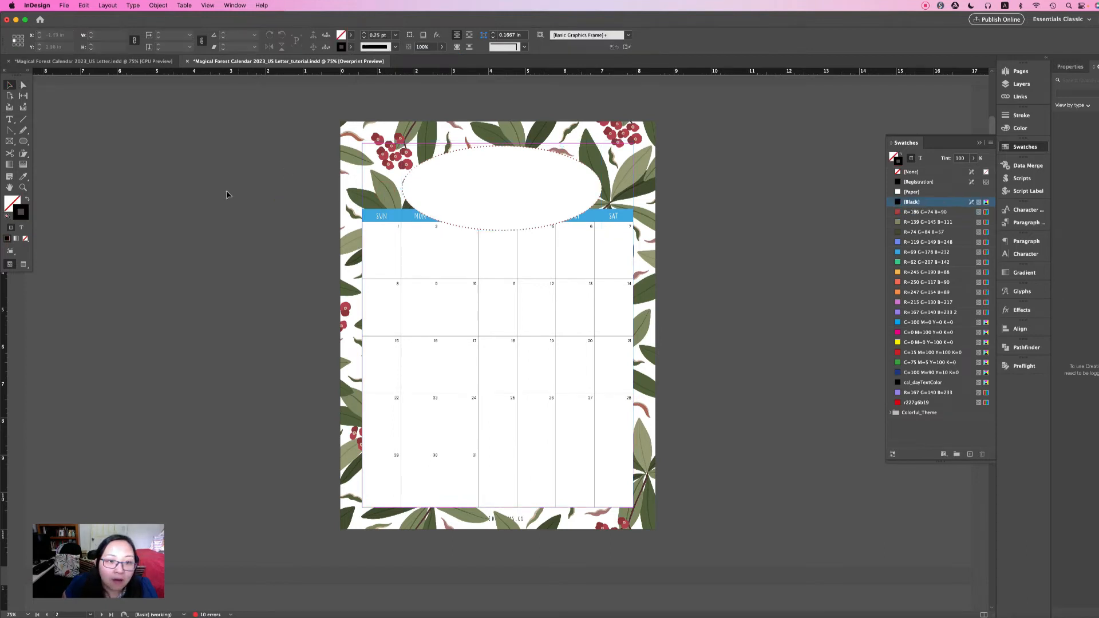
# Select the white ellipse together with the pattern background and send both to the back behind the January calendar
pyautogui.click(585, 181)
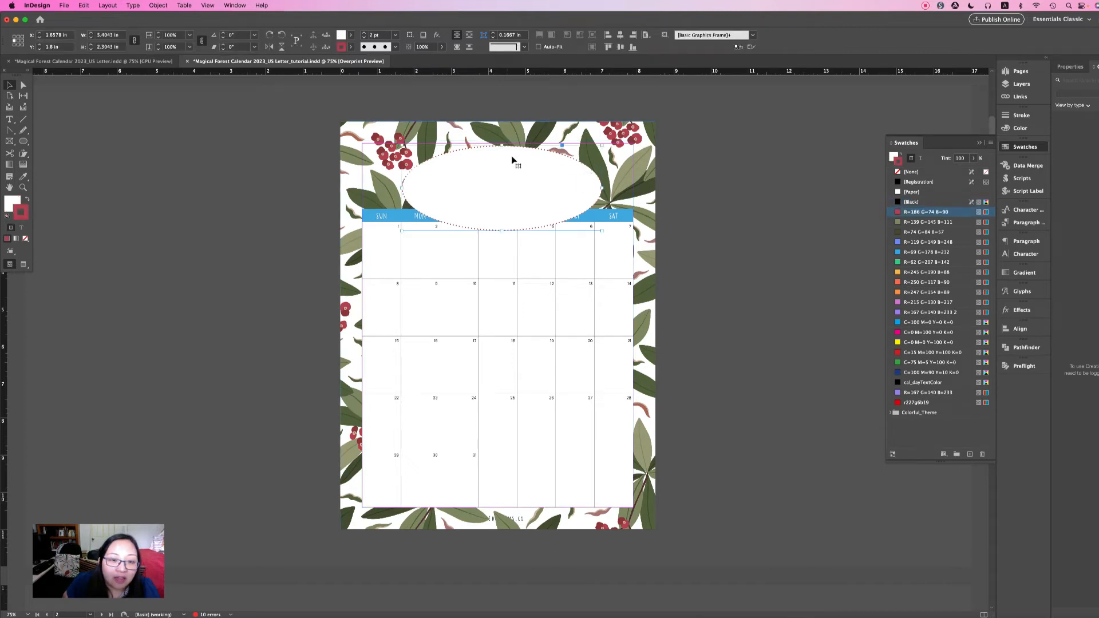
pyautogui.click(483, 108)
pyautogui.click(496, 162)
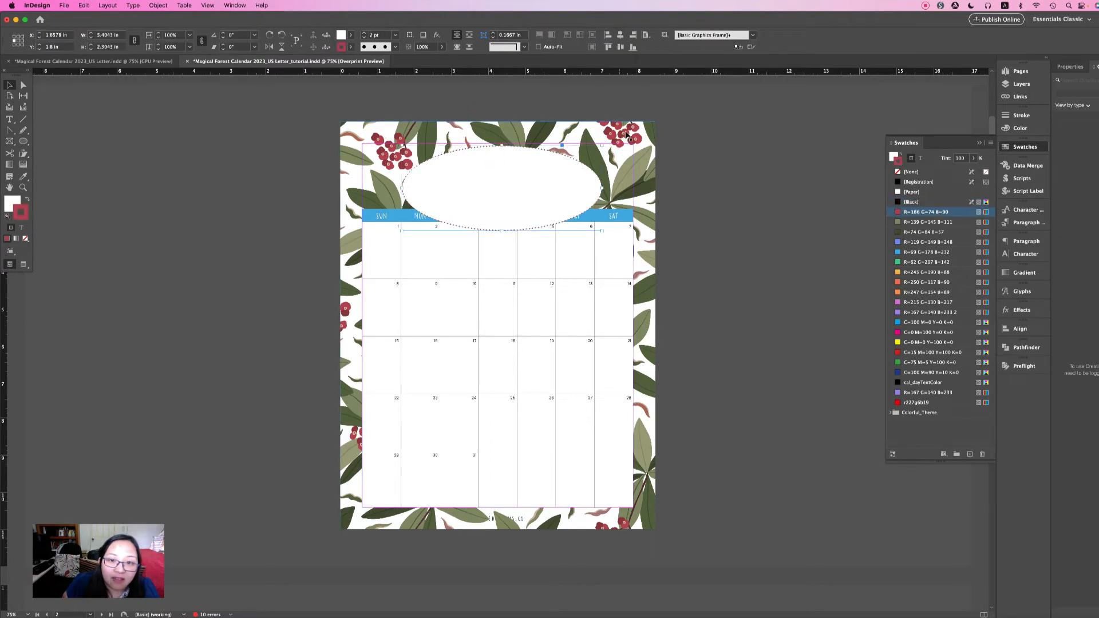
pyautogui.rightClick(629, 133)
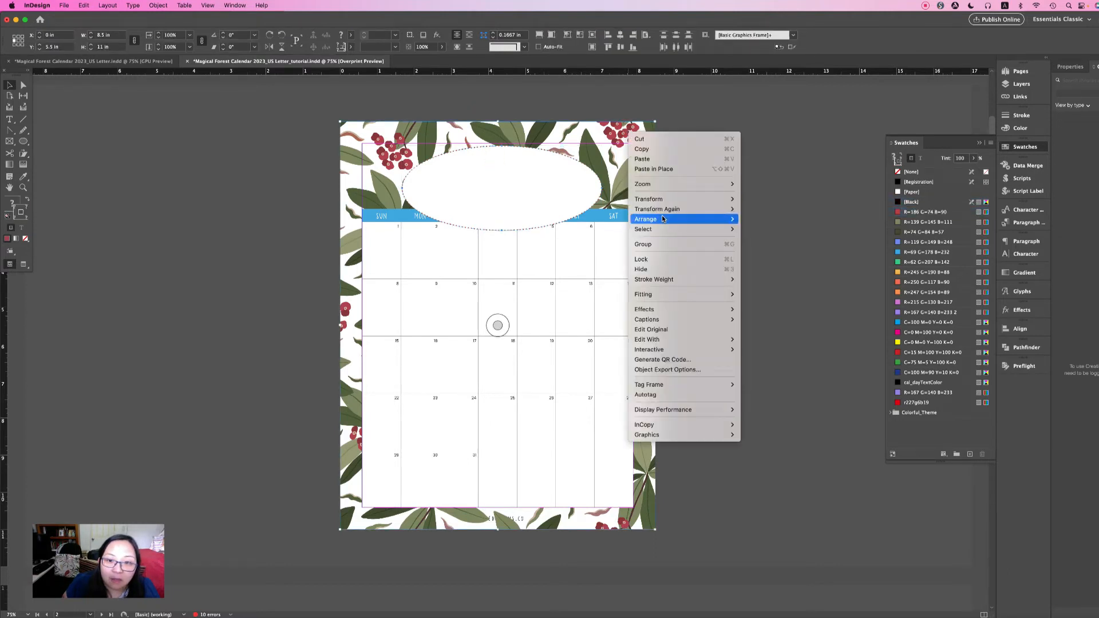
pyautogui.moveTo(664, 220)
pyautogui.click(800, 249)
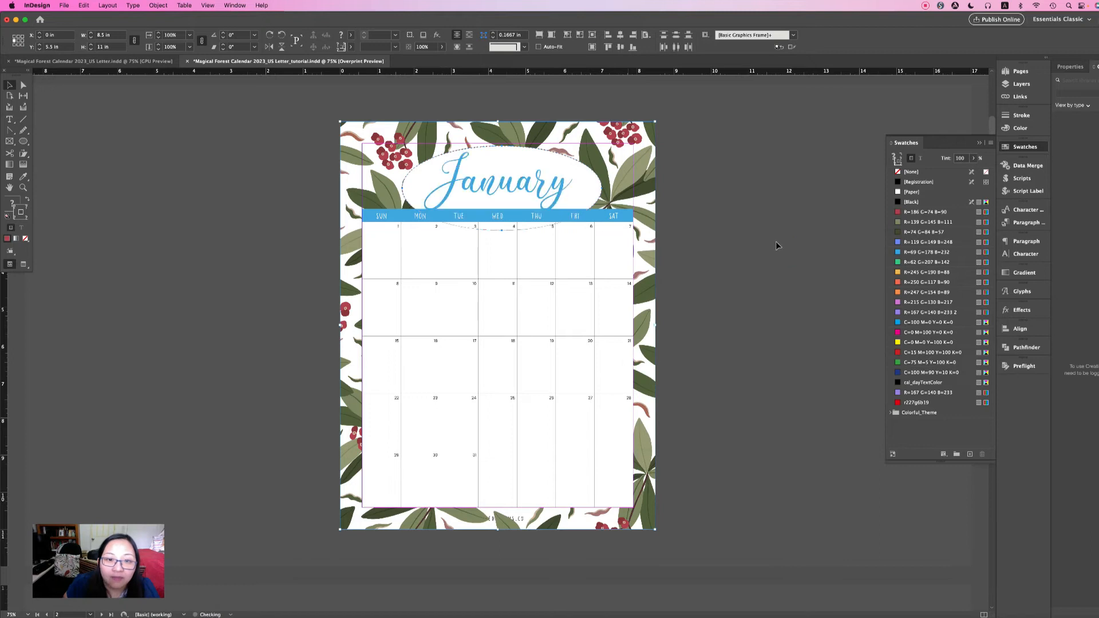
pyautogui.click(791, 237)
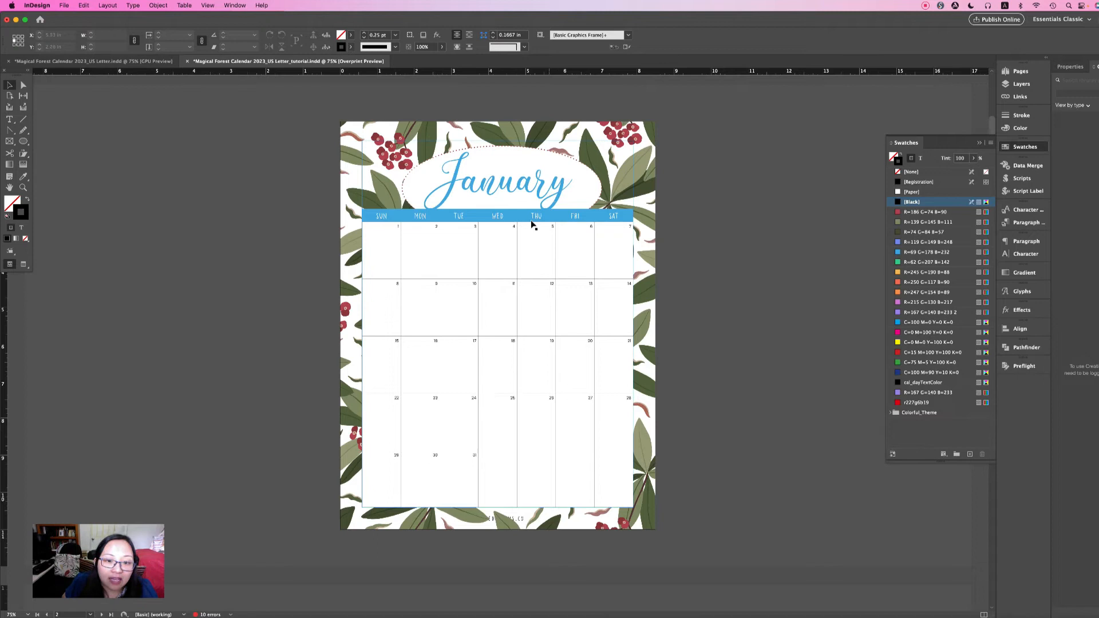
# Select the "January" title text inside its table cell
pyautogui.doubleClick(466, 190)
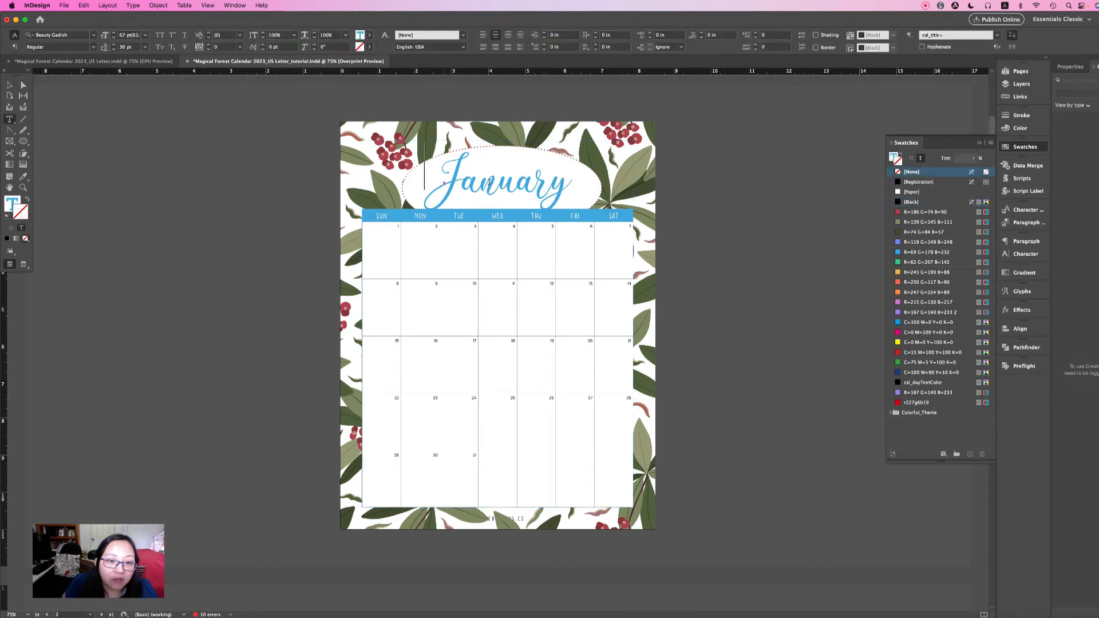
pyautogui.moveTo(442, 181); pyautogui.dragTo(567, 182)
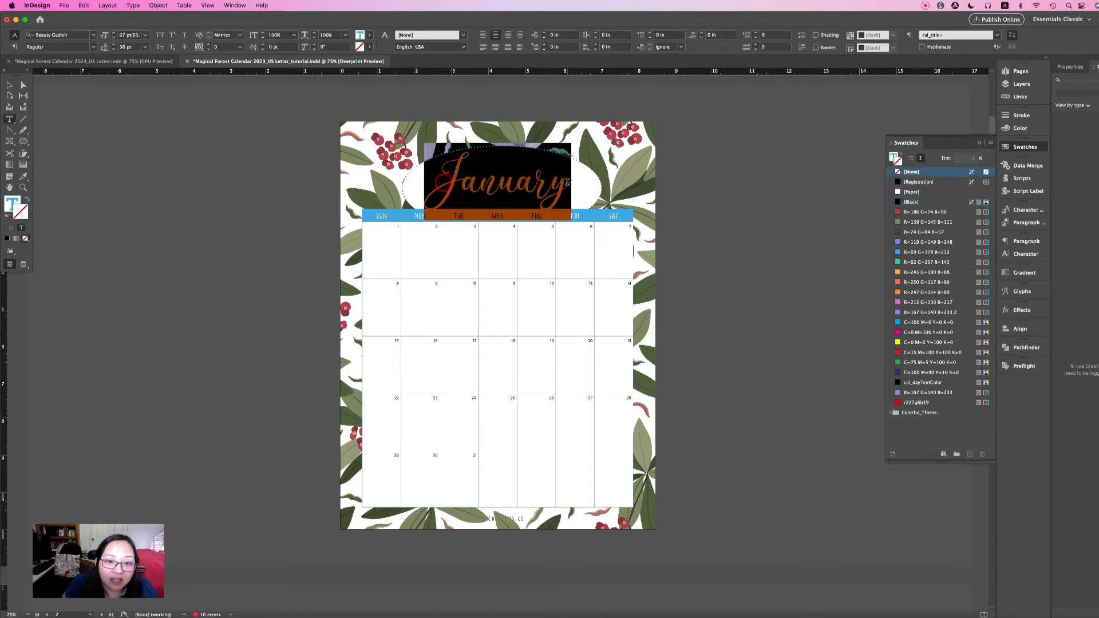
# Recolour the January title text with the red swatch R=186 G=74 B=90 and deselect it
pyautogui.click(893, 159)
pyautogui.click(895, 157)
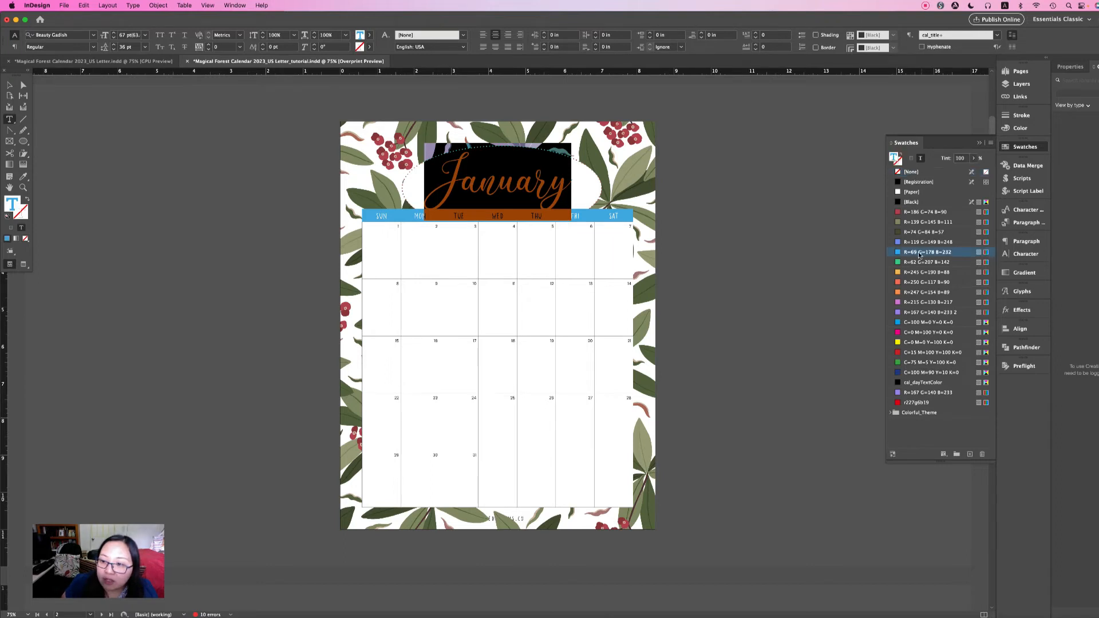
pyautogui.click(897, 213)
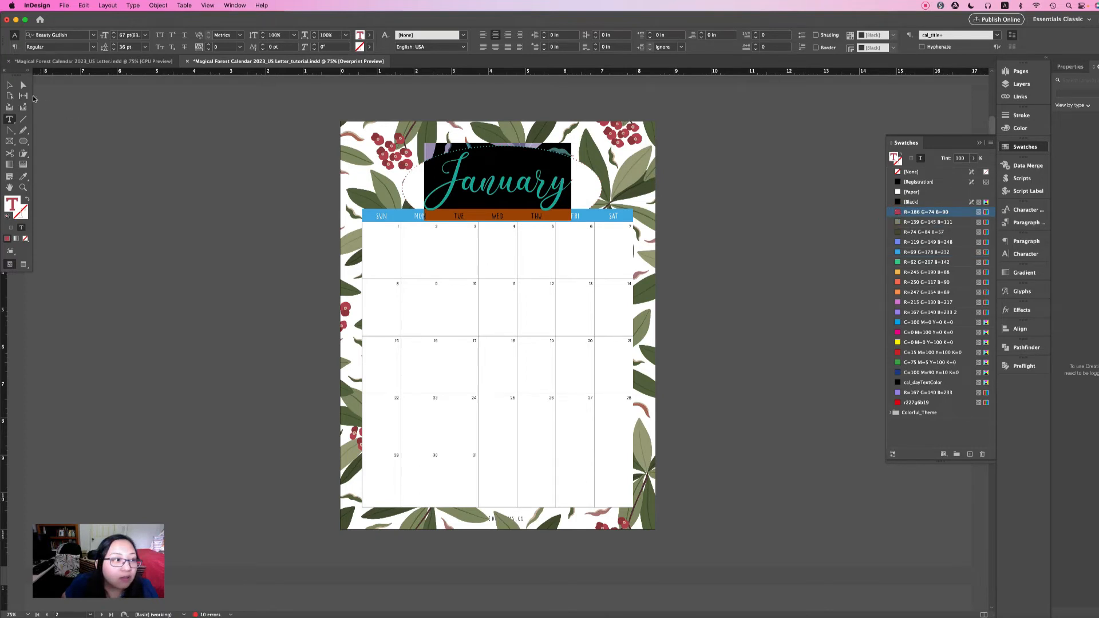
pyautogui.click(9, 85)
pyautogui.click(259, 205)
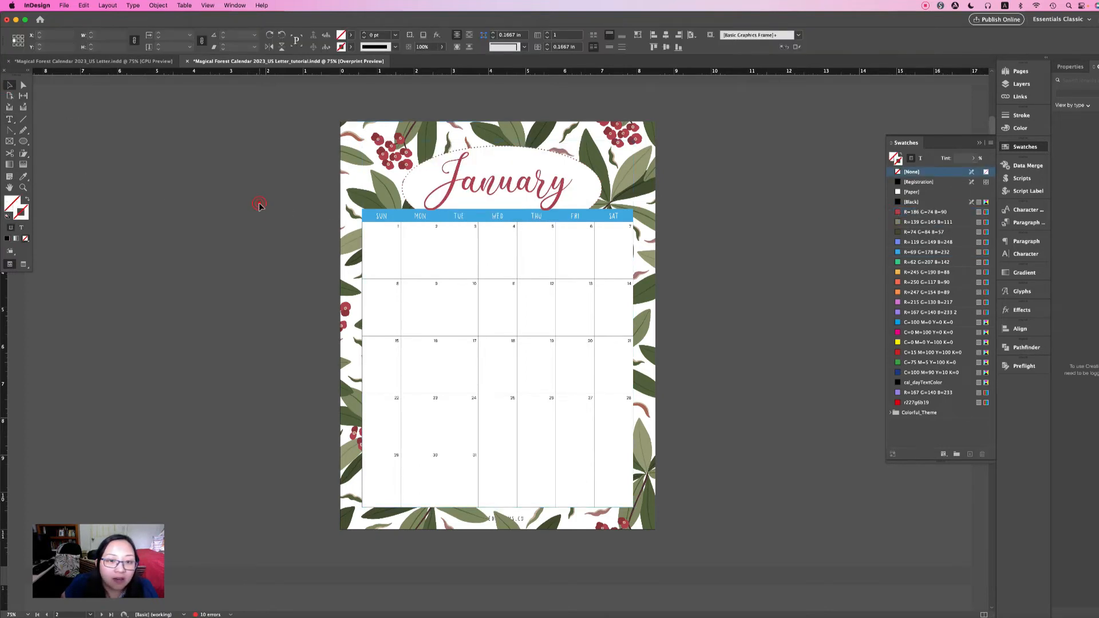
# Fill all the weekday header cells from SUN to SAT with the red swatch R=186 G=74 B=90
pyautogui.click(377, 219)
pyautogui.doubleClick(370, 218)
pyautogui.moveTo(372, 218); pyautogui.dragTo(636, 215)
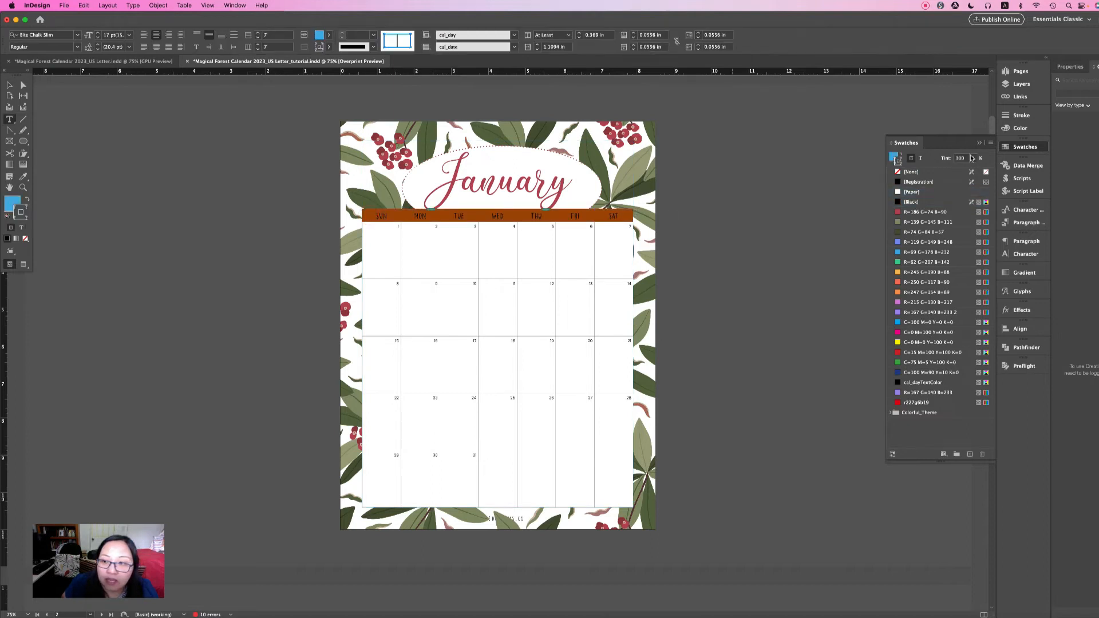
pyautogui.click(895, 158)
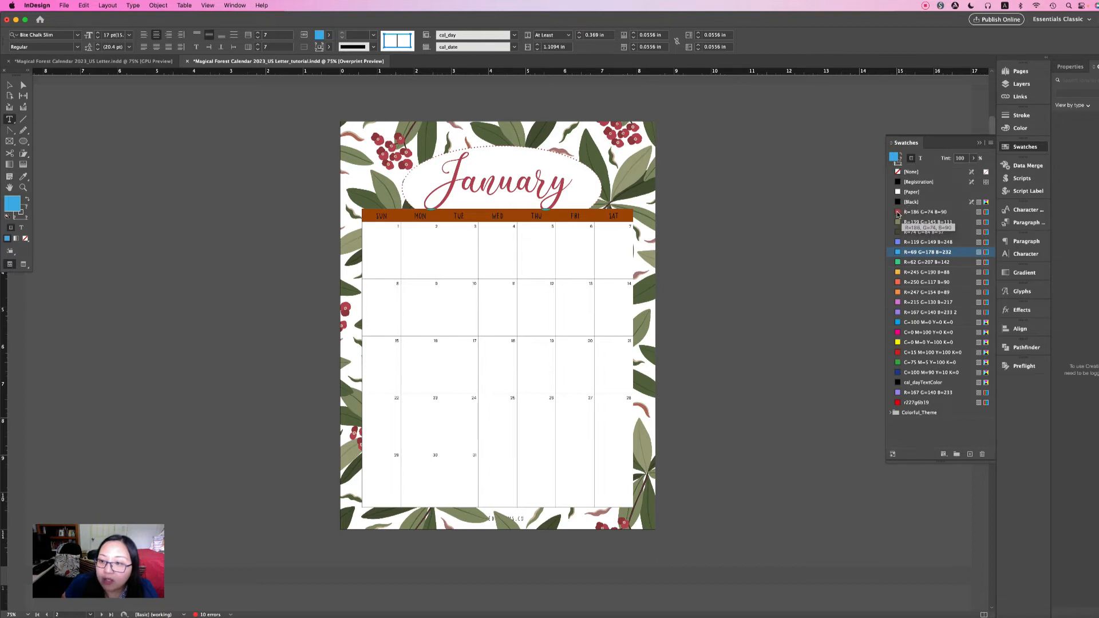
pyautogui.click(916, 212)
pyautogui.click(9, 85)
pyautogui.click(69, 147)
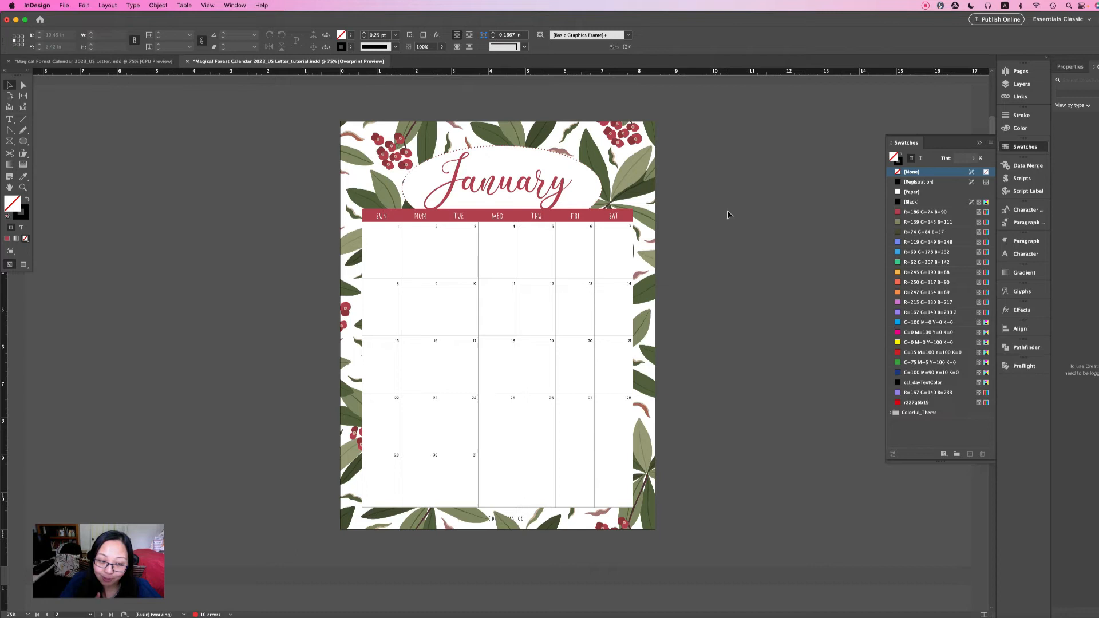
pyautogui.click(635, 144)
pyautogui.click(682, 135)
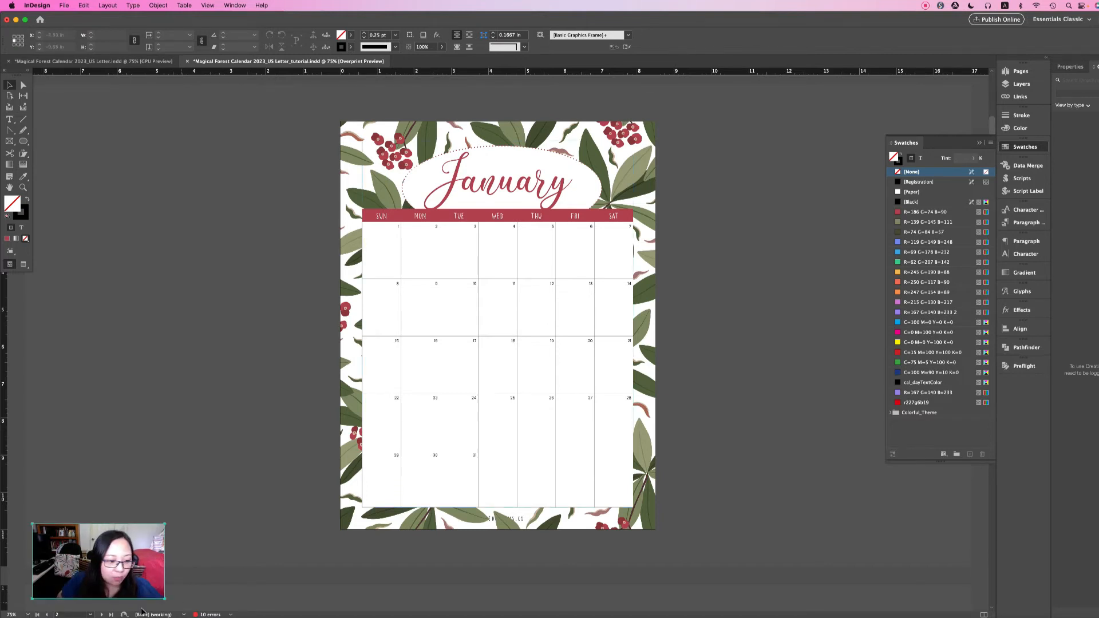
# Switch to Finder and browse the PNG images in the FLORALS&DECORATIVE folder of MAGIC_FOREST_JD
pyautogui.click(30, 617)
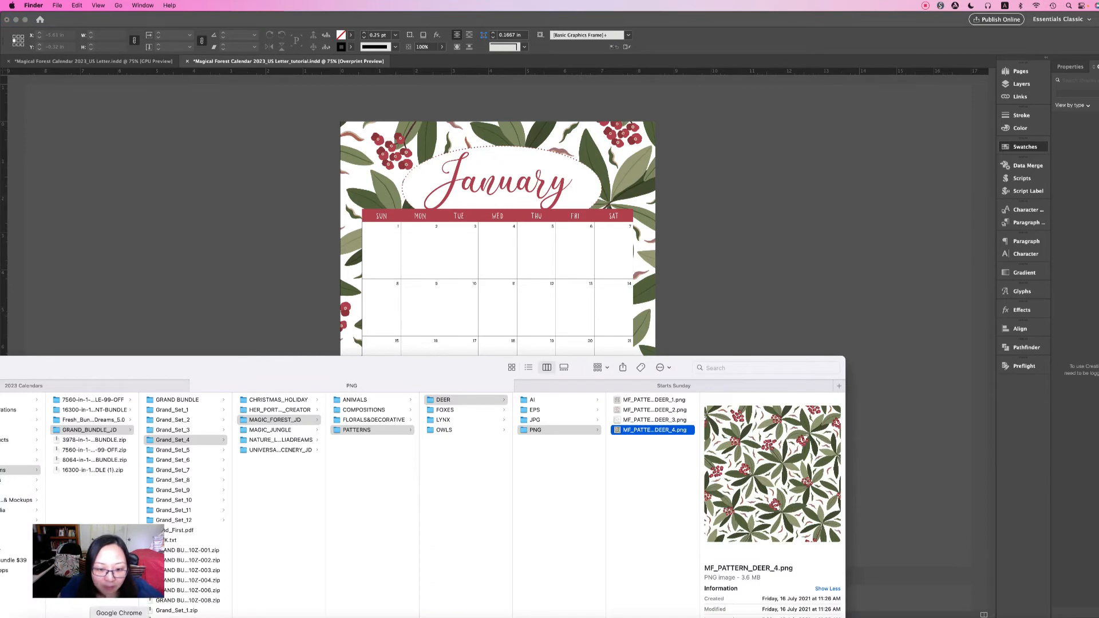
pyautogui.click(385, 422)
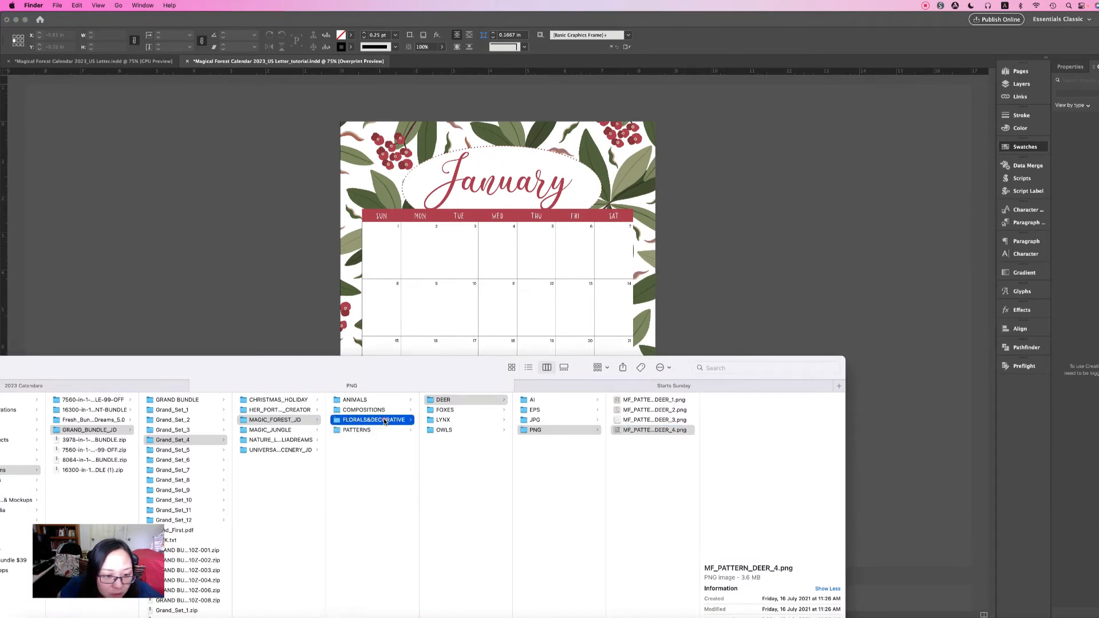
pyautogui.click(450, 422)
pyautogui.moveTo(461, 369); pyautogui.dragTo(353, 137)
pyautogui.scroll(-5, 420, 345)
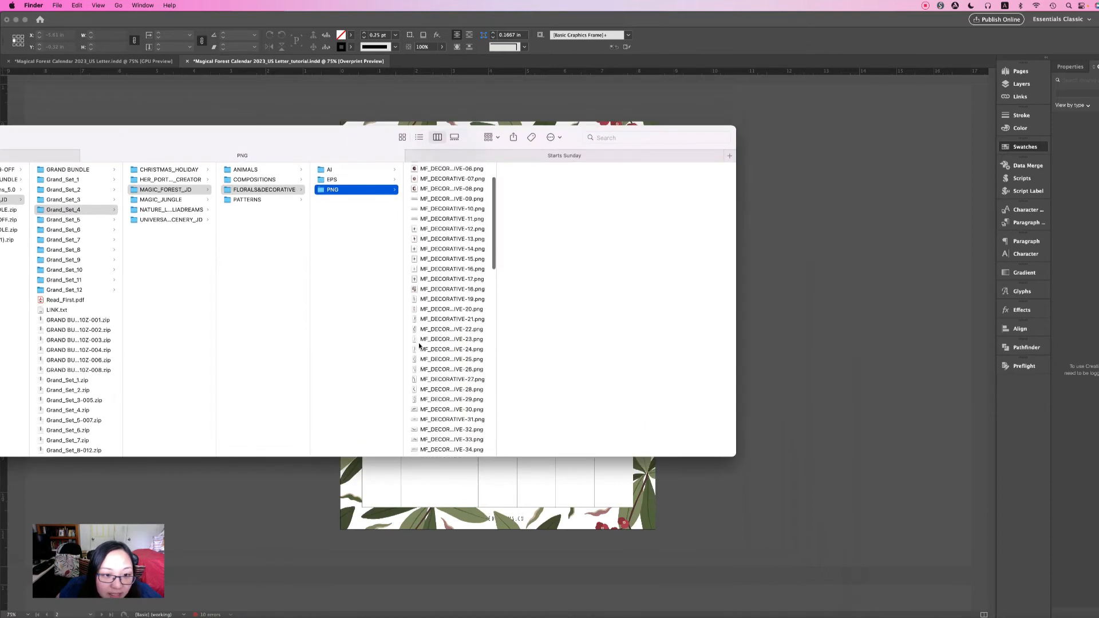
pyautogui.scroll(-15, 443, 354)
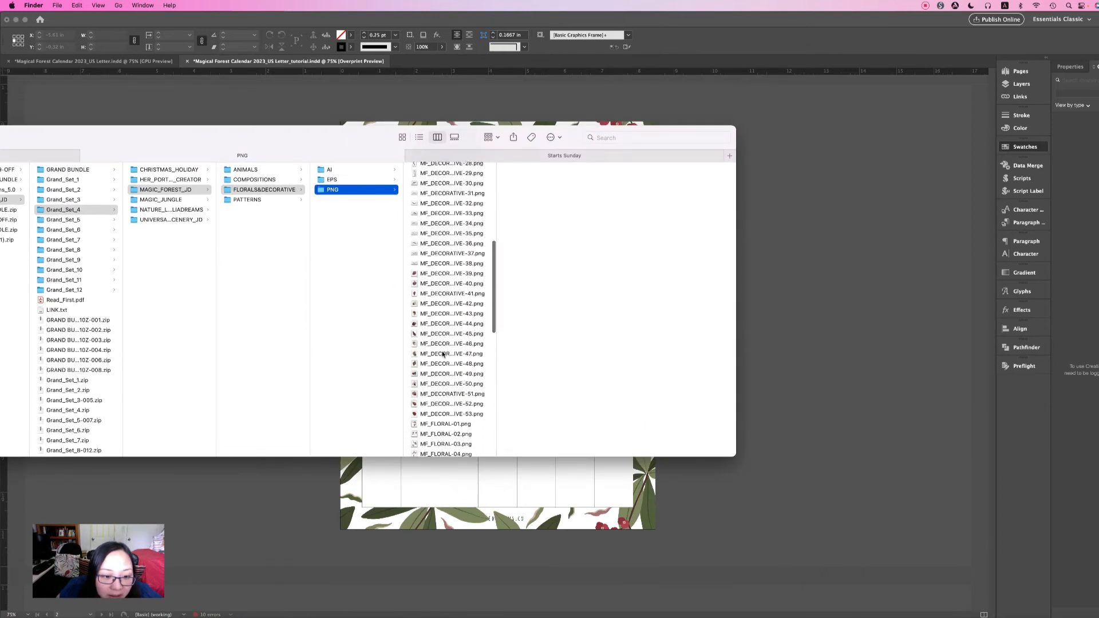
# Preview the leaf images and place MF_FLORAL-24.png over the calendar page's lower right corner in InDesign
pyautogui.click(425, 354)
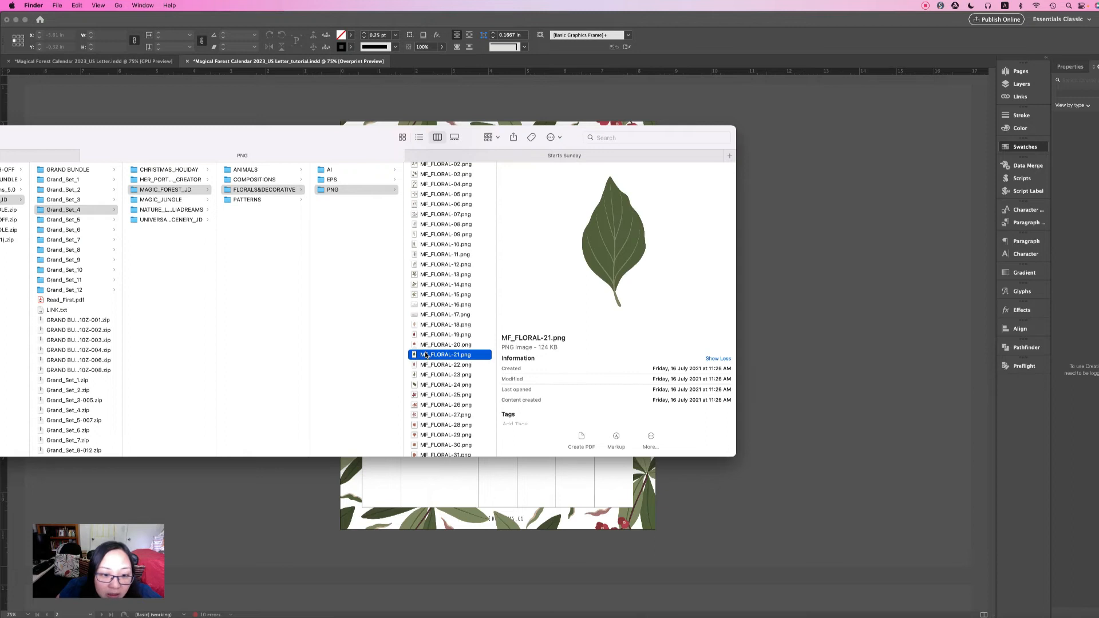
pyautogui.click(423, 385)
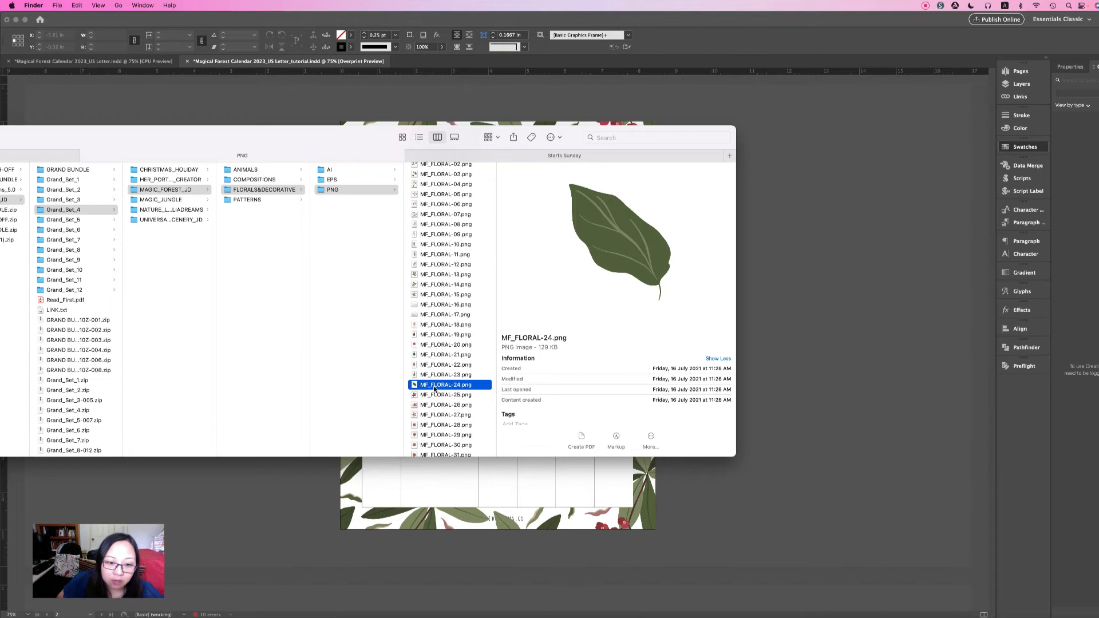
pyautogui.moveTo(414, 387); pyautogui.dragTo(819, 382)
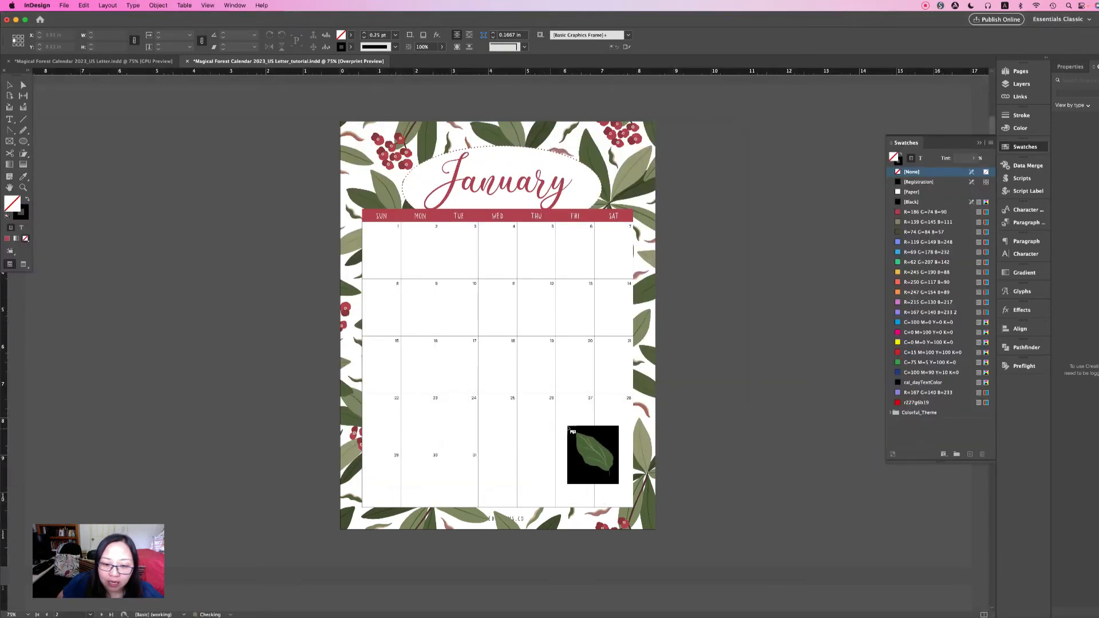
pyautogui.moveTo(564, 421); pyautogui.dragTo(705, 492)
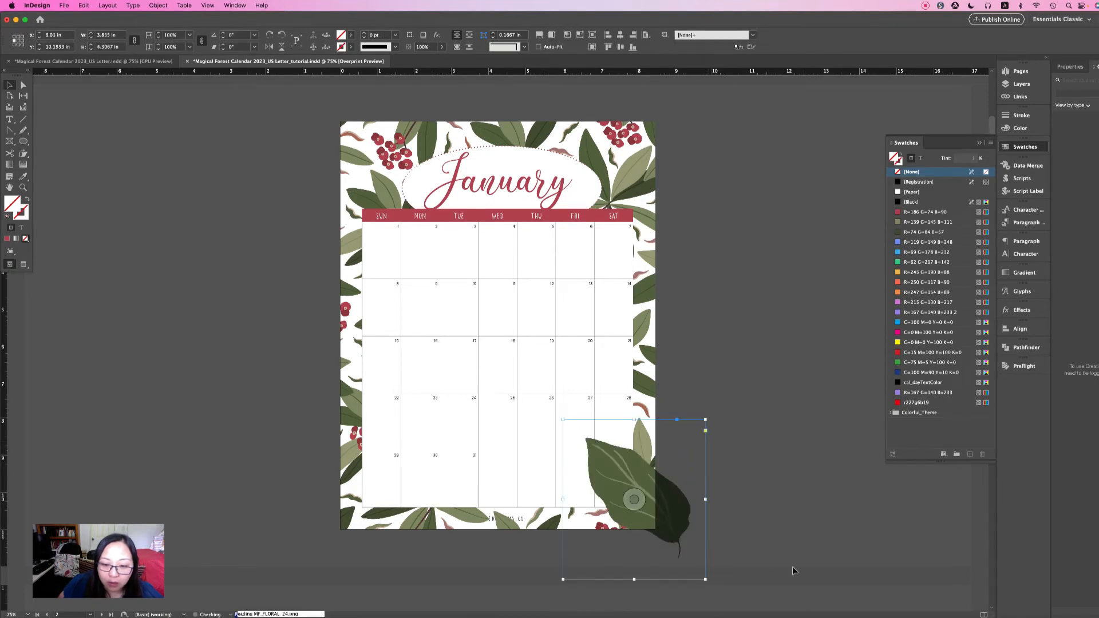
# Rotate the placed leaf about 16.5° and move it so it overhangs the page's lower right edge
pyautogui.moveTo(707, 582); pyautogui.dragTo(733, 558)
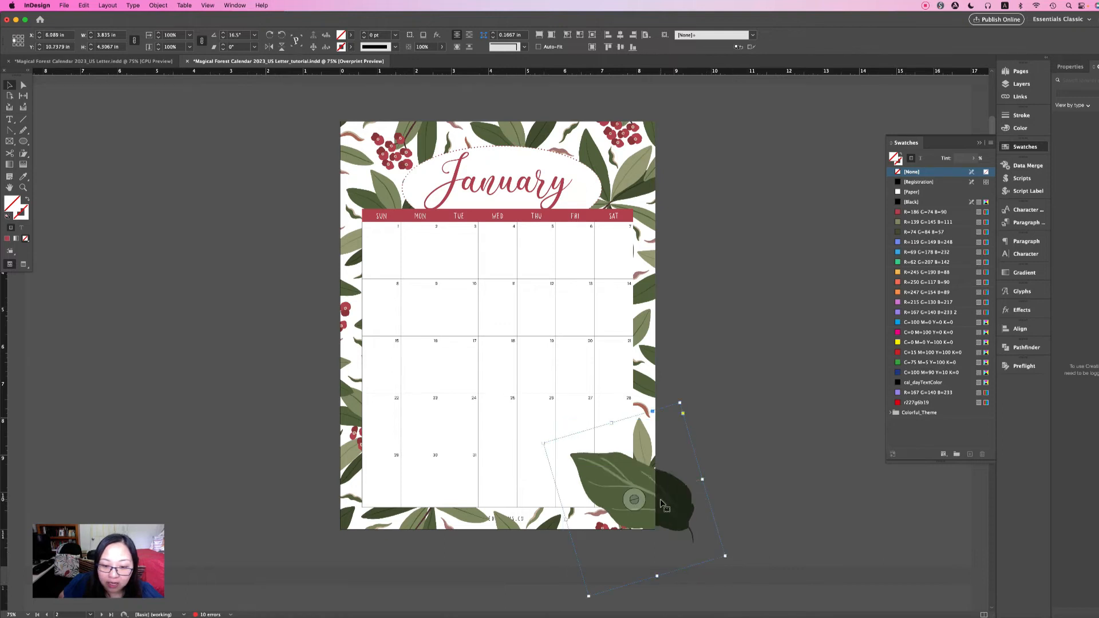
pyautogui.moveTo(663, 506); pyautogui.dragTo(712, 488)
pyautogui.click(766, 413)
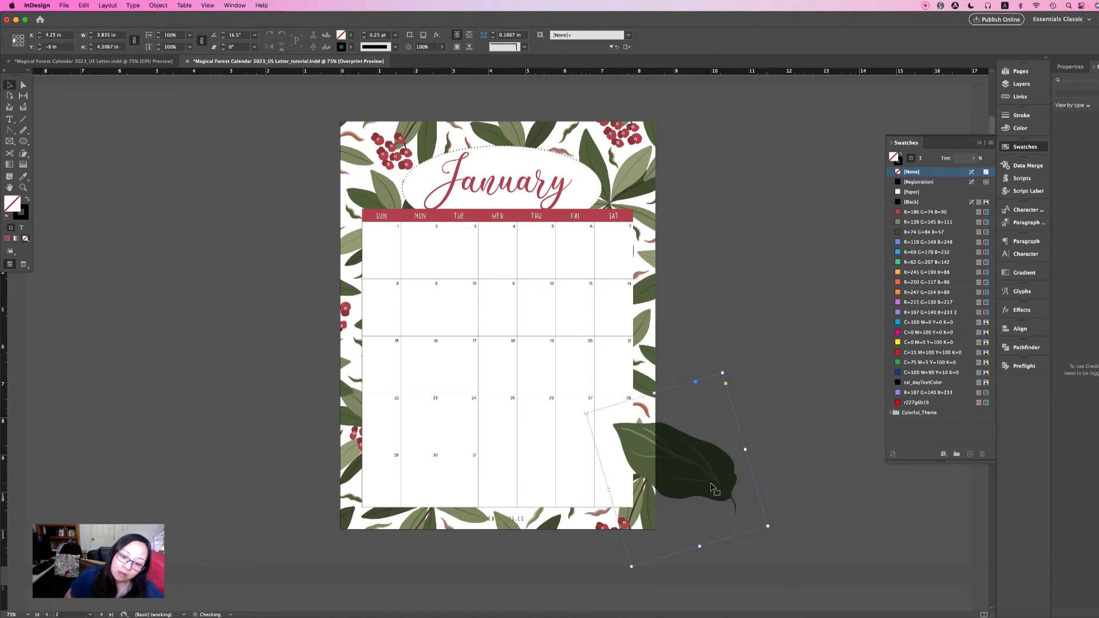
pyautogui.click(802, 382)
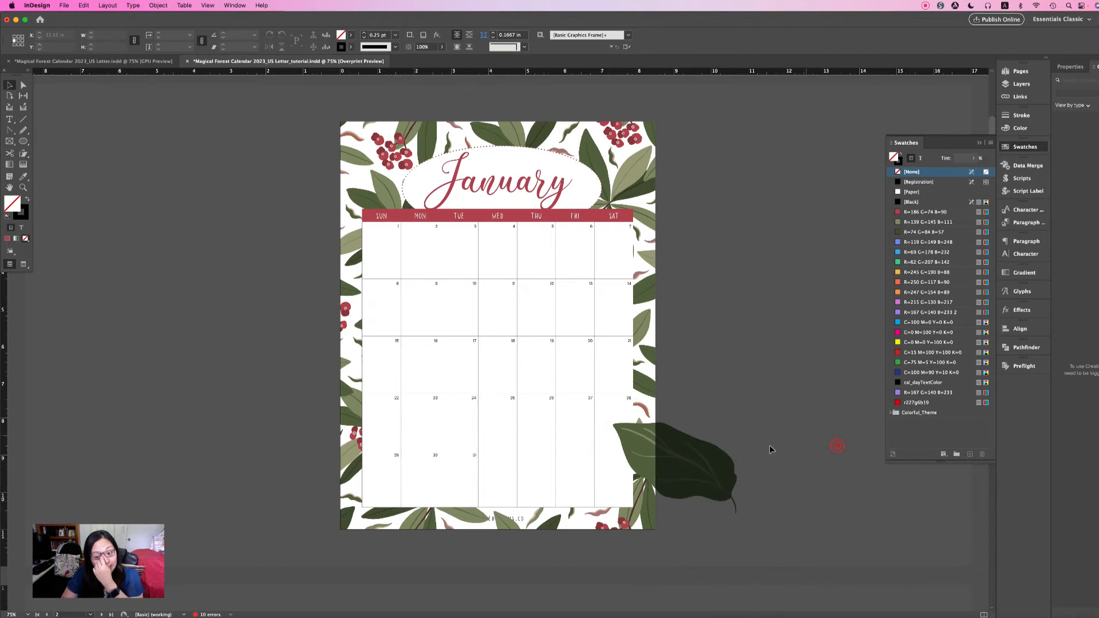
# Add a drop shadow effect to the overhanging leaf and set the shadow's opacity to 20%
pyautogui.click(728, 463)
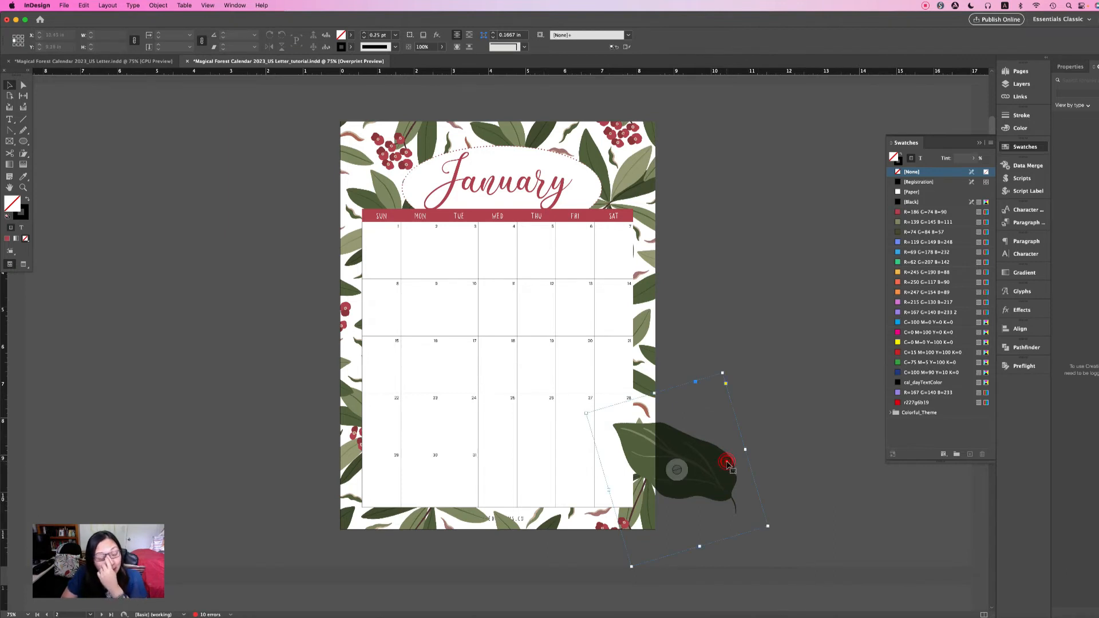
pyautogui.click(872, 344)
pyautogui.click(729, 456)
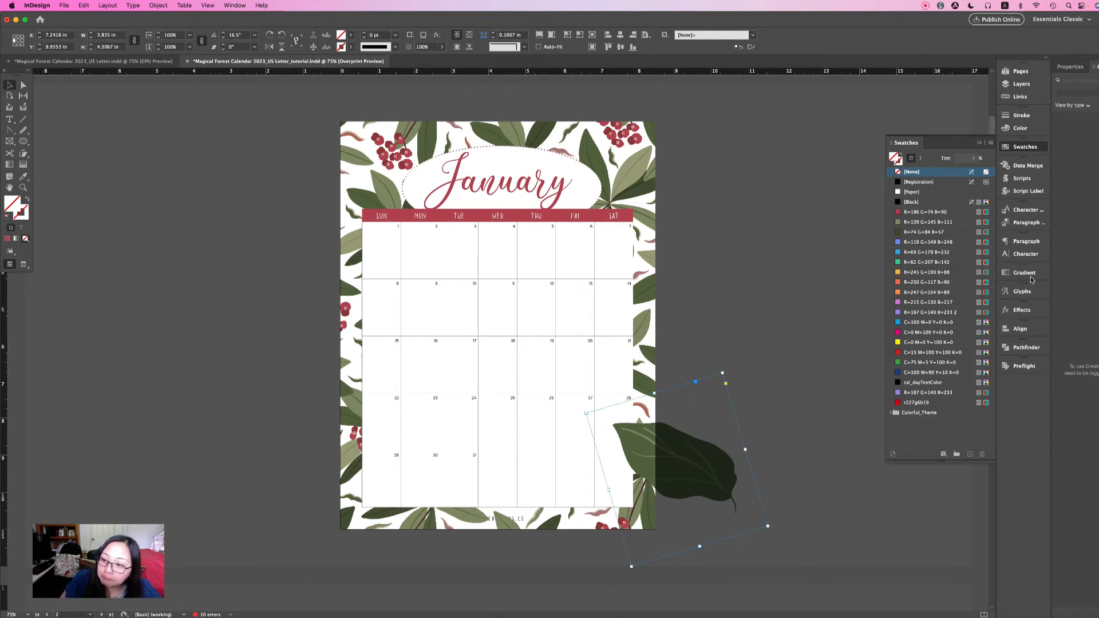
pyautogui.click(1015, 311)
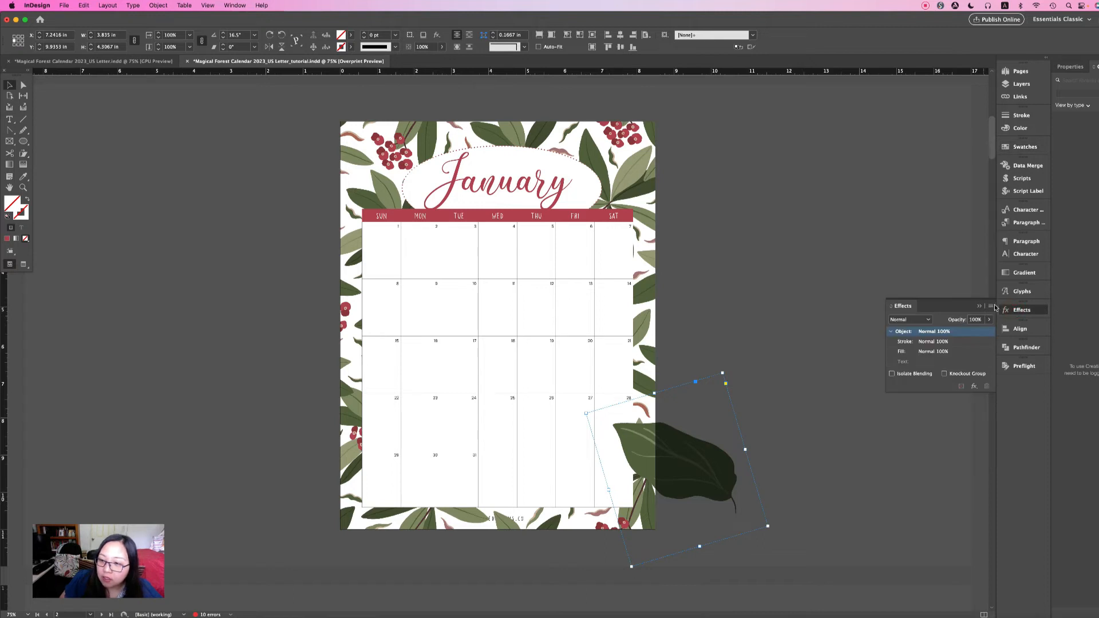
pyautogui.click(991, 308)
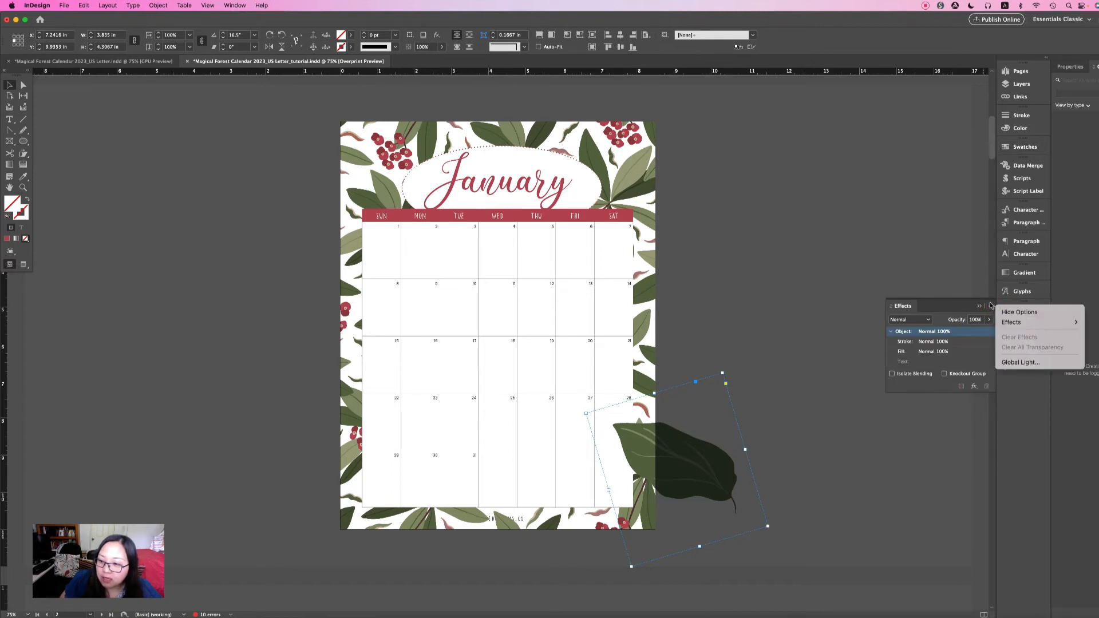
pyautogui.moveTo(1014, 326)
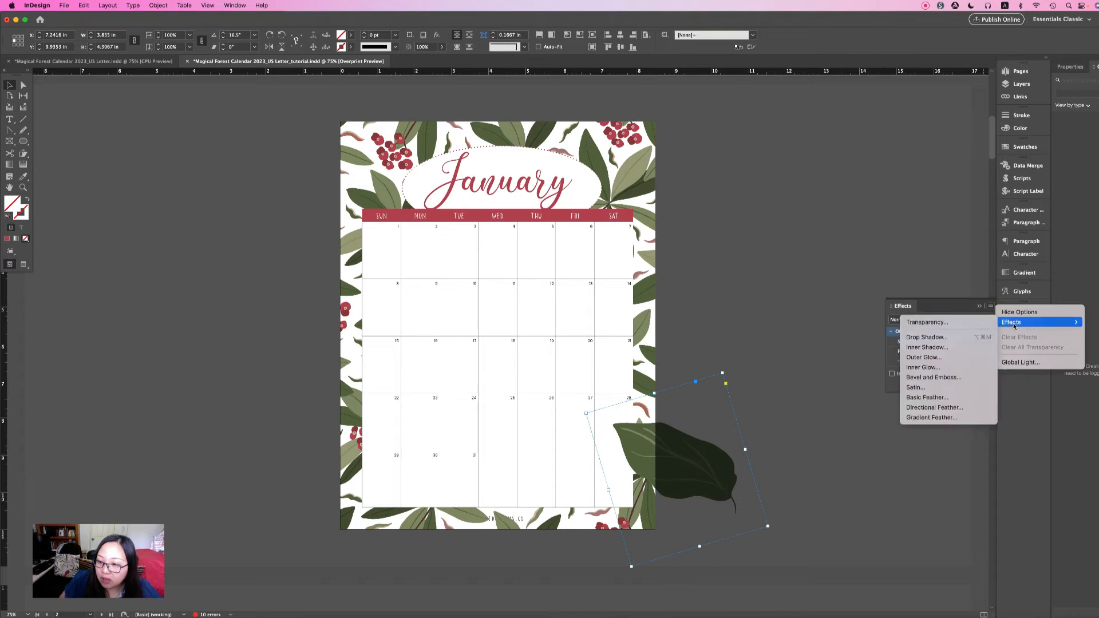
pyautogui.click(947, 338)
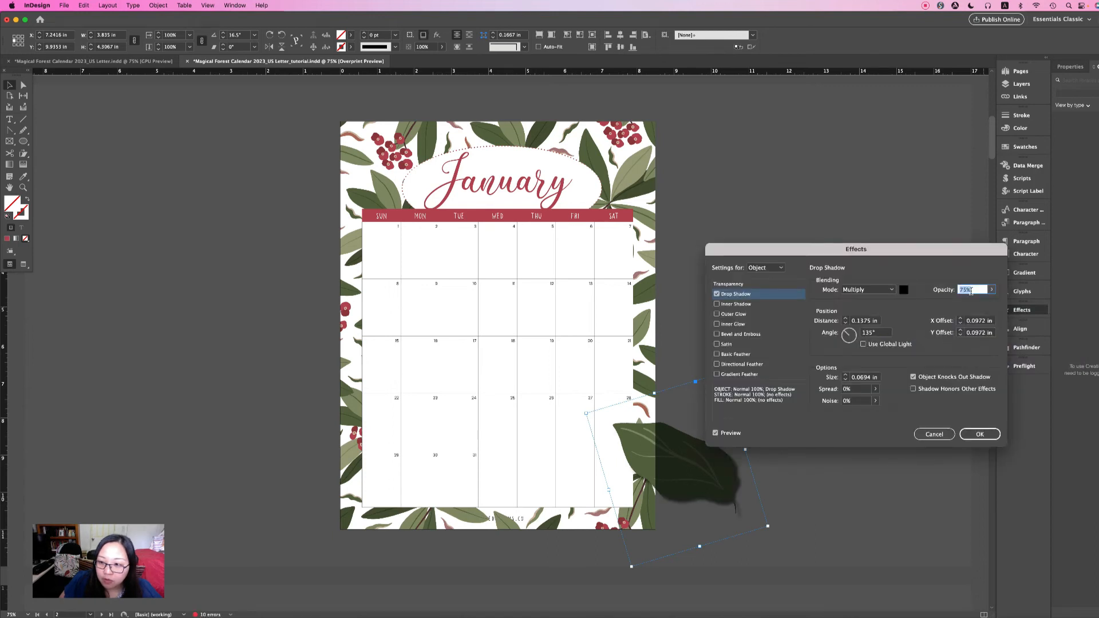
pyautogui.moveTo(967, 291); pyautogui.dragTo(951, 290)
pyautogui.write('20')
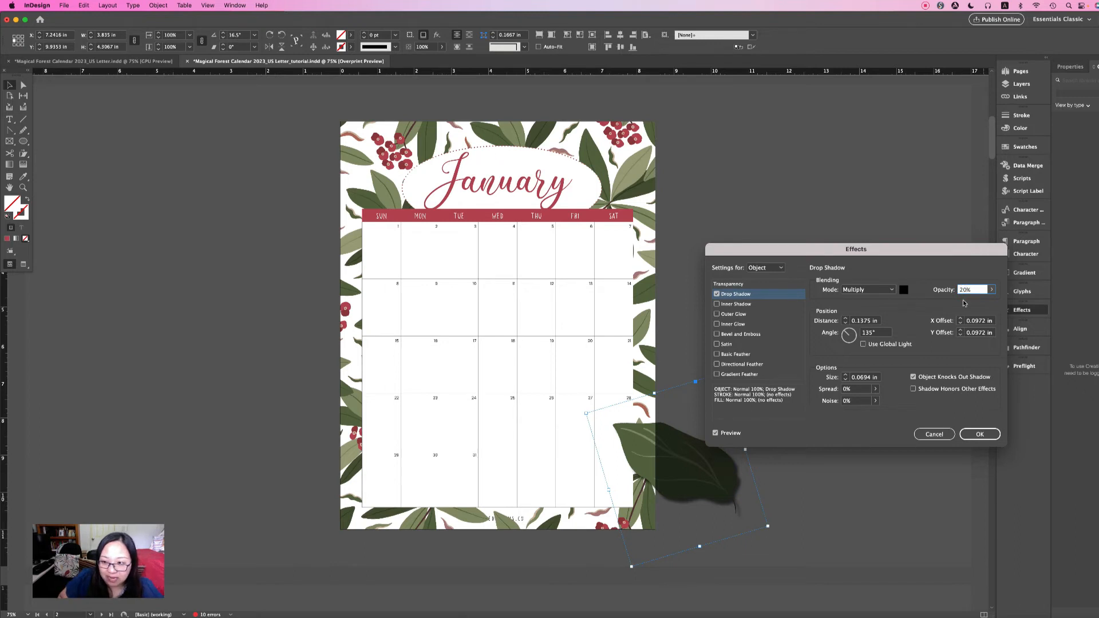
pyautogui.click(972, 289)
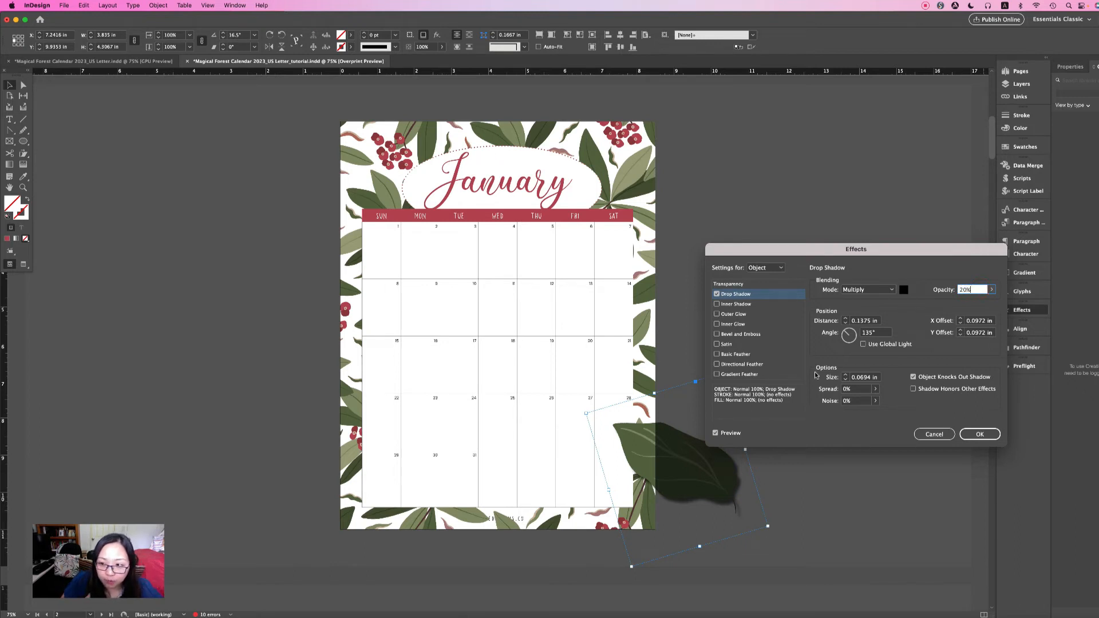
# Set the leaf shadow's X offset to -2.1875 in
pyautogui.click(961, 319)
pyautogui.click(961, 324)
pyautogui.click(961, 324)
pyautogui.click(961, 324)
pyautogui.click(961, 323)
pyautogui.click(961, 324)
pyautogui.click(961, 324)
pyautogui.click(961, 324)
pyautogui.click(961, 324)
pyautogui.click(961, 324)
pyautogui.click(961, 323)
pyautogui.click(961, 324)
pyautogui.click(961, 324)
pyautogui.click(962, 323)
pyautogui.click(961, 324)
pyautogui.click(962, 323)
pyautogui.click(962, 324)
pyautogui.click(961, 324)
pyautogui.click(961, 324)
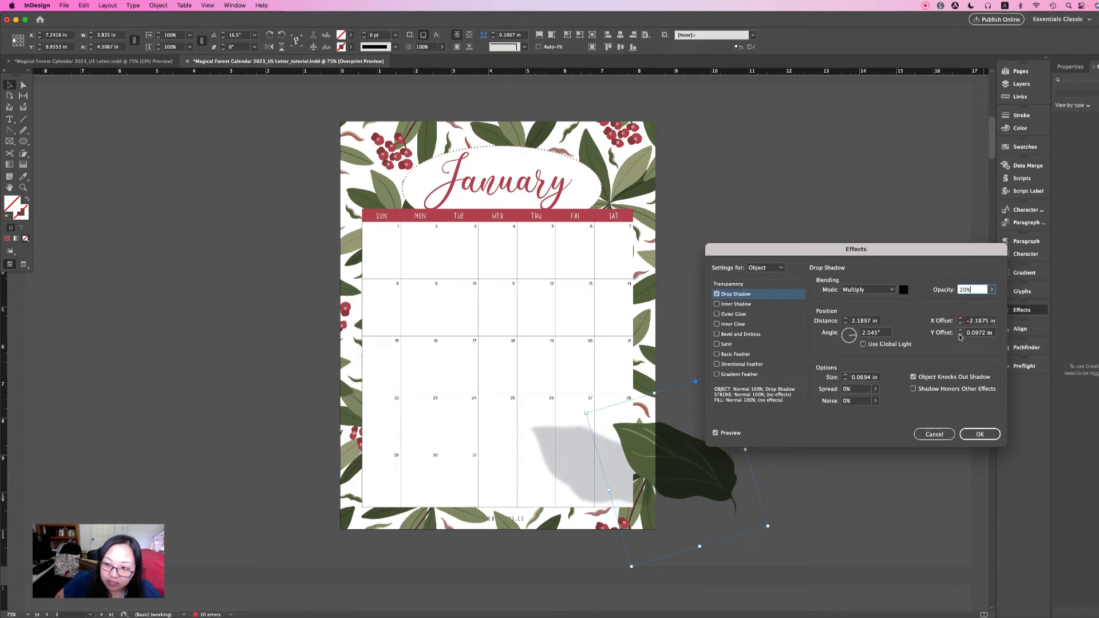
# Set the leaf shadow's Y offset to 1.625 in and apply the effect
pyautogui.click(960, 335)
pyautogui.click(960, 335)
pyautogui.click(960, 335)
pyautogui.click(960, 330)
pyautogui.click(960, 330)
pyautogui.click(961, 330)
pyautogui.click(960, 330)
pyautogui.click(960, 330)
pyautogui.click(960, 330)
pyautogui.click(960, 330)
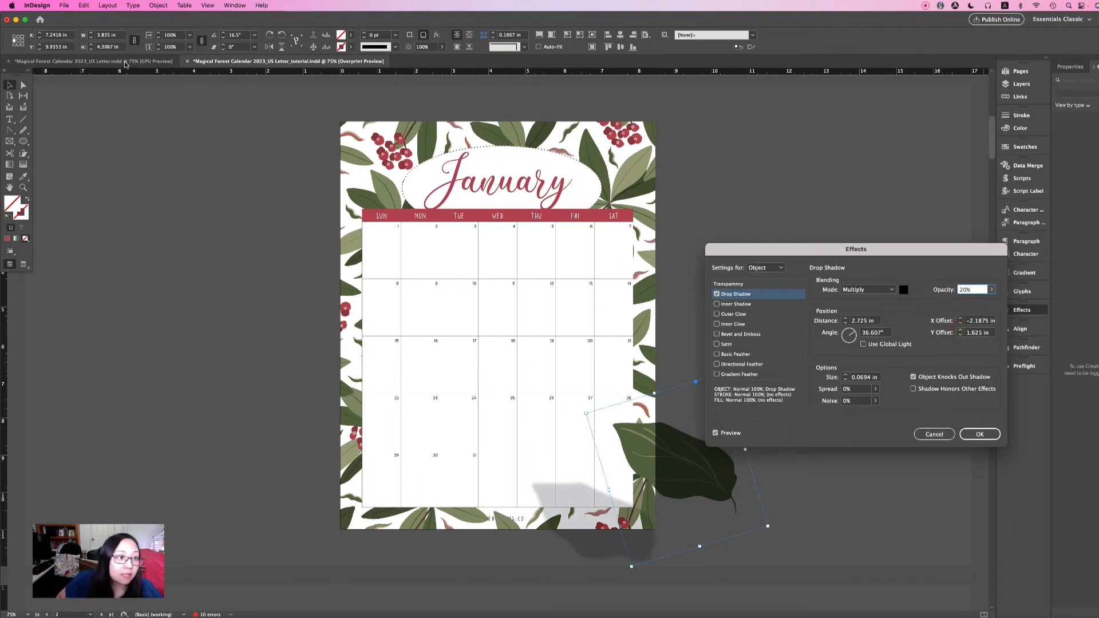
pyautogui.click(981, 434)
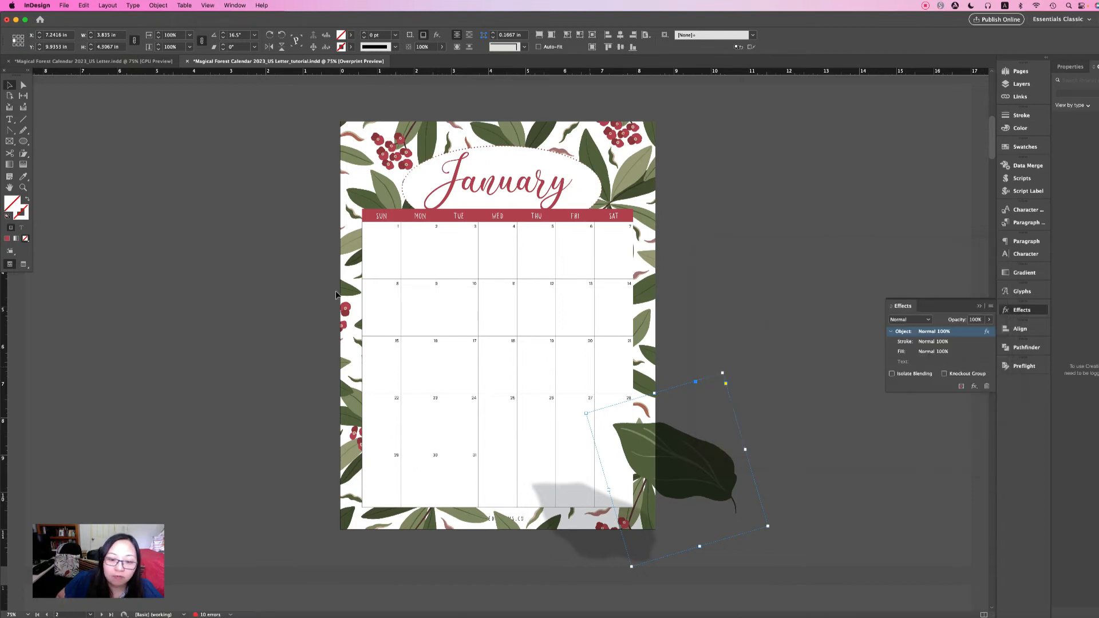
# Compare the leaf shadow with the finished calendar document, and set the shadow's Y offset to 1.125 in
pyautogui.click(106, 62)
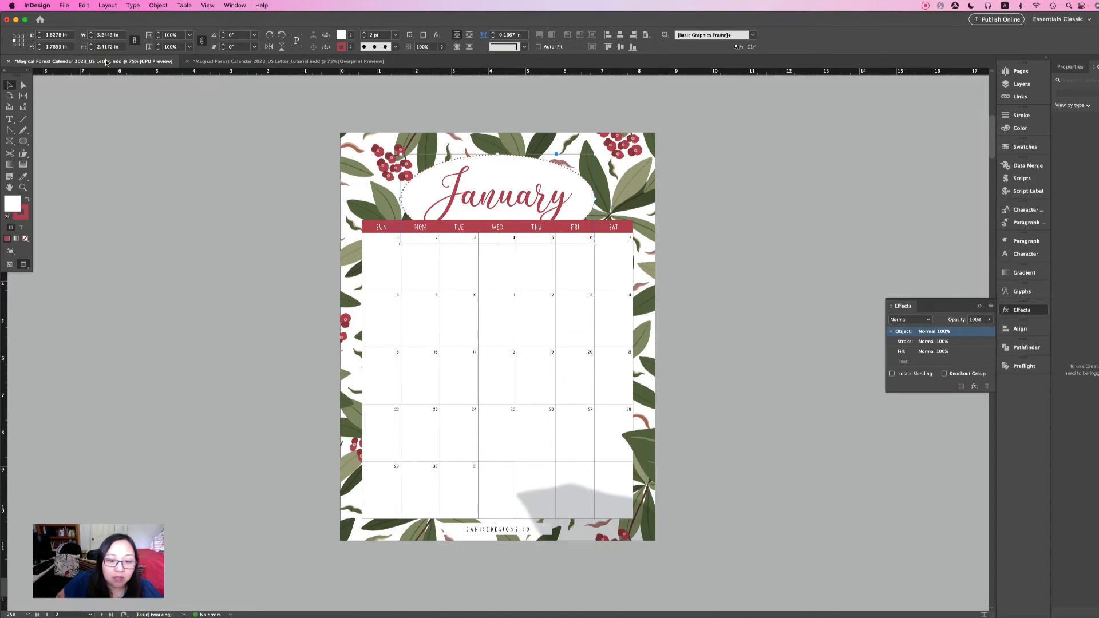
pyautogui.click(223, 61)
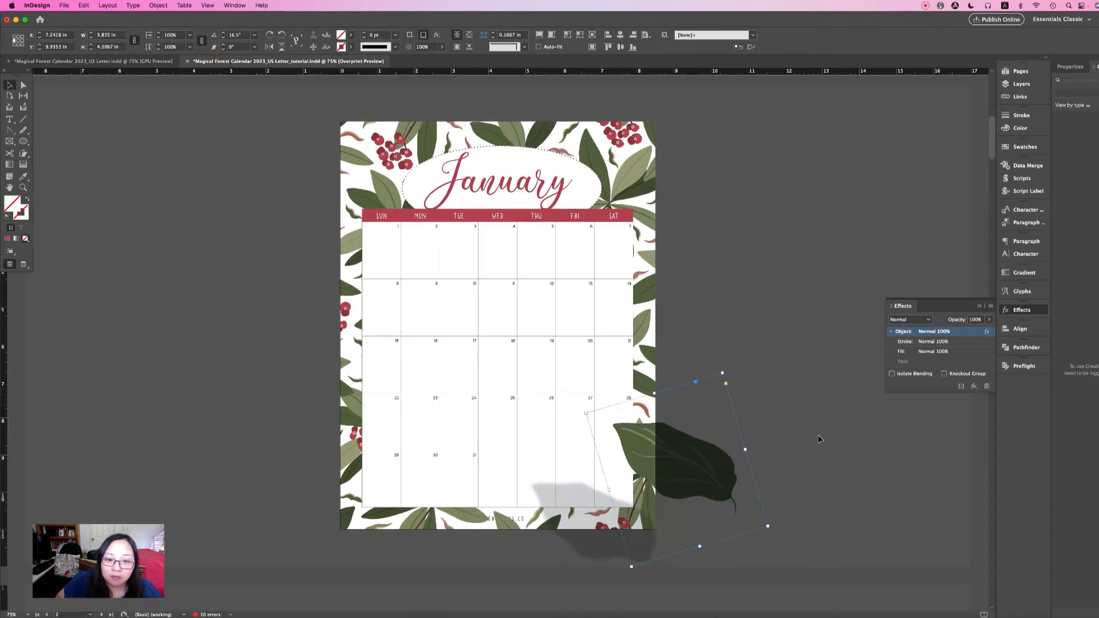
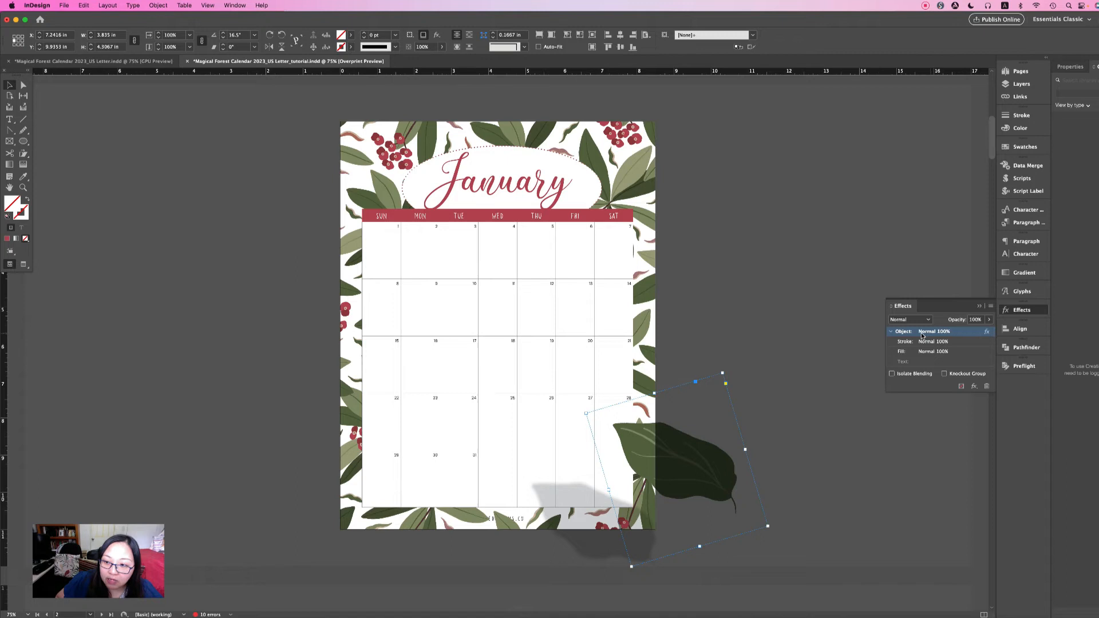
pyautogui.doubleClick(987, 333)
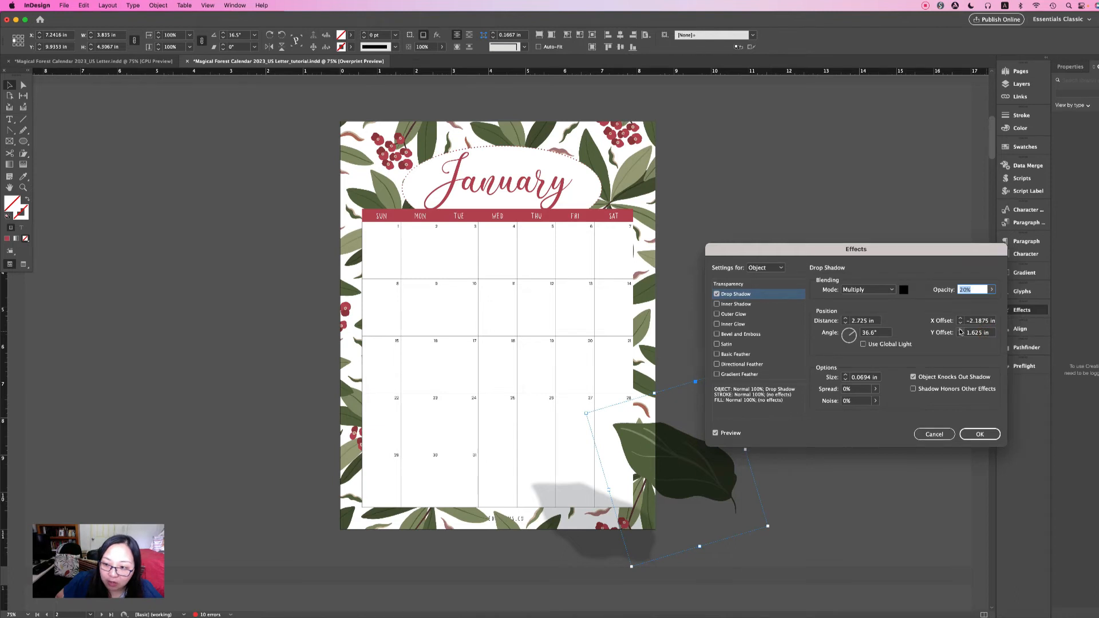
pyautogui.click(961, 336)
pyautogui.click(961, 336)
pyautogui.click(961, 336)
pyautogui.click(961, 336)
pyautogui.click(961, 336)
pyautogui.click(961, 336)
pyautogui.click(960, 337)
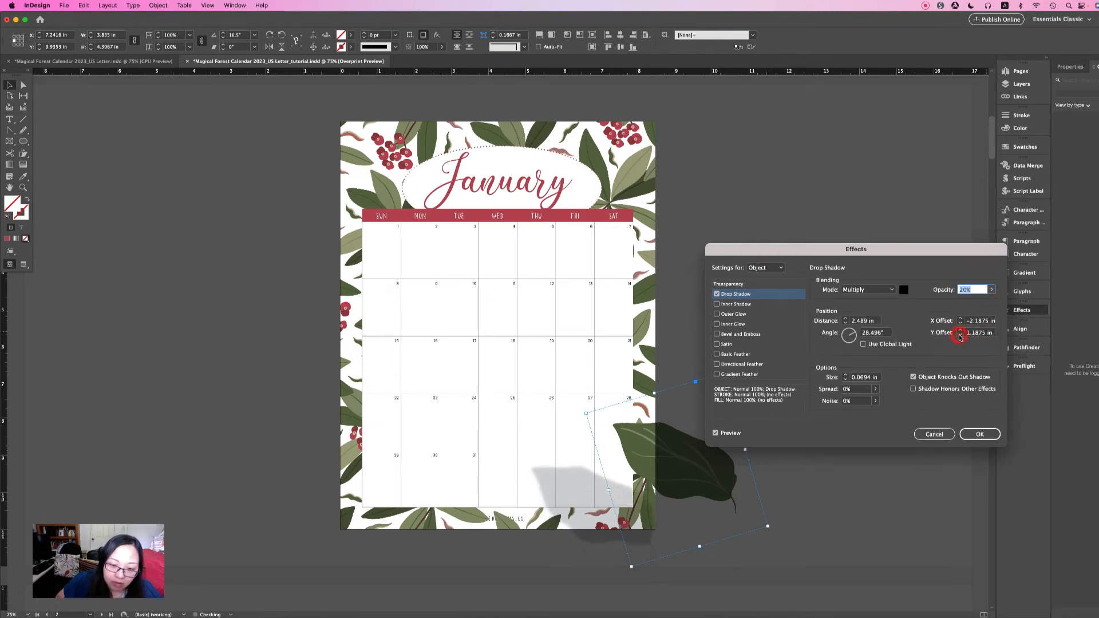
pyautogui.click(961, 336)
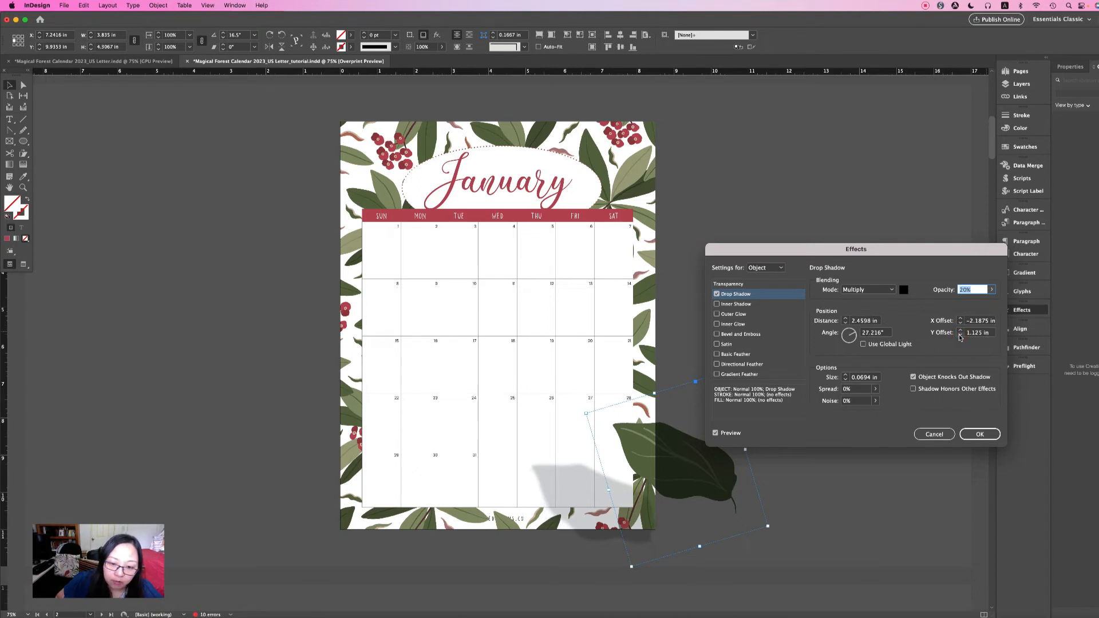
pyautogui.click(982, 435)
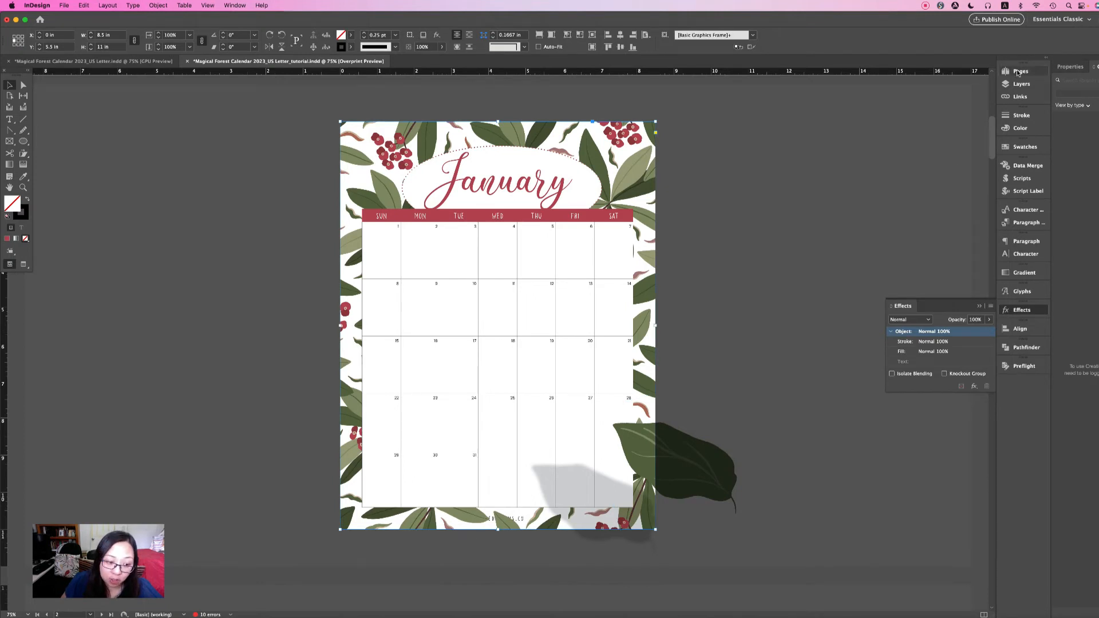
# On A-Master's right page, narrow the footer text frame to about 2.58 in and centre it horizontally on the page
pyautogui.click(698, 150)
pyautogui.click(643, 149)
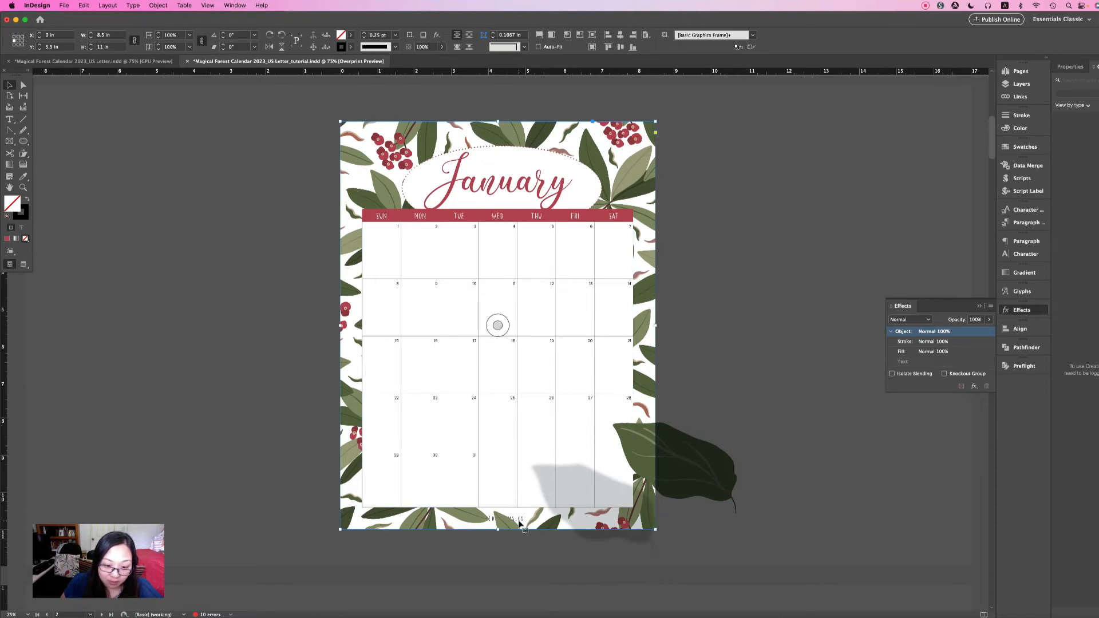
pyautogui.click(1022, 72)
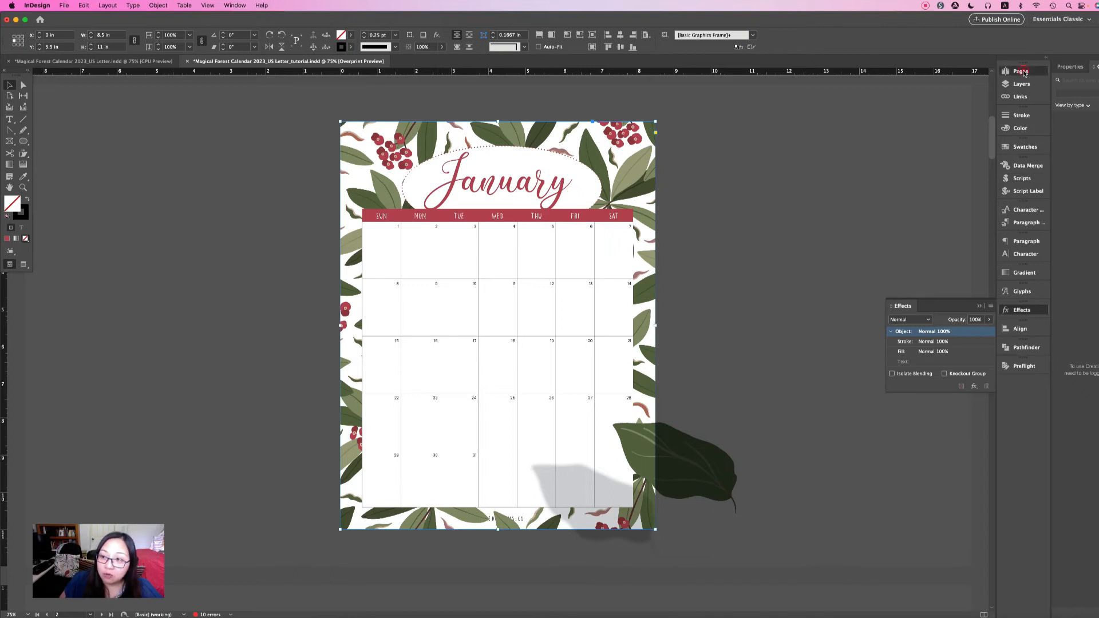
pyautogui.doubleClick(977, 103)
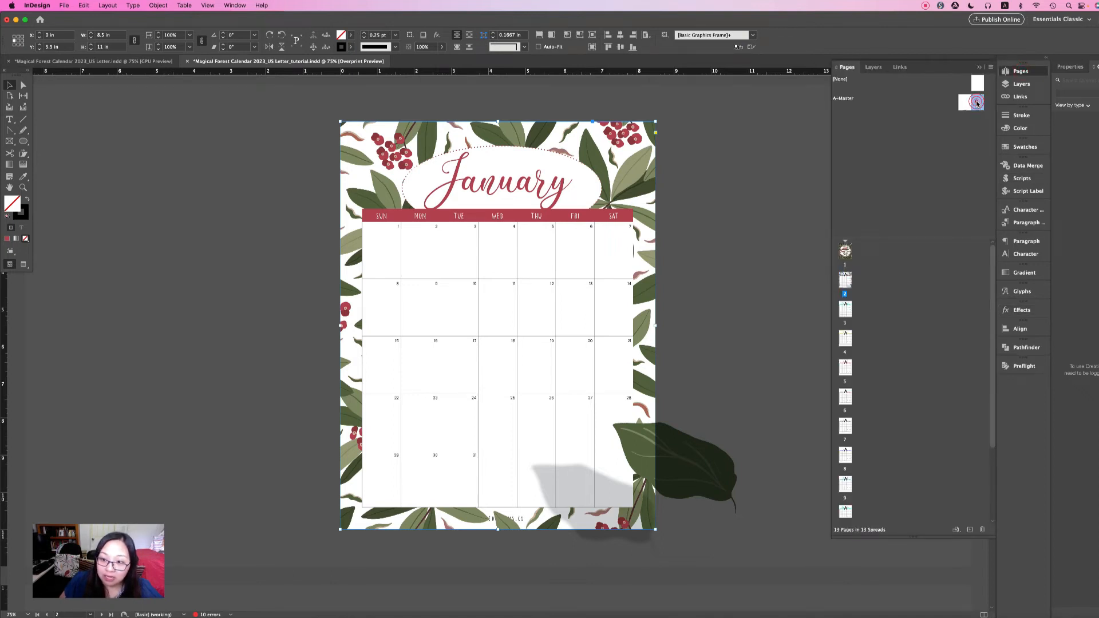
pyautogui.click(523, 534)
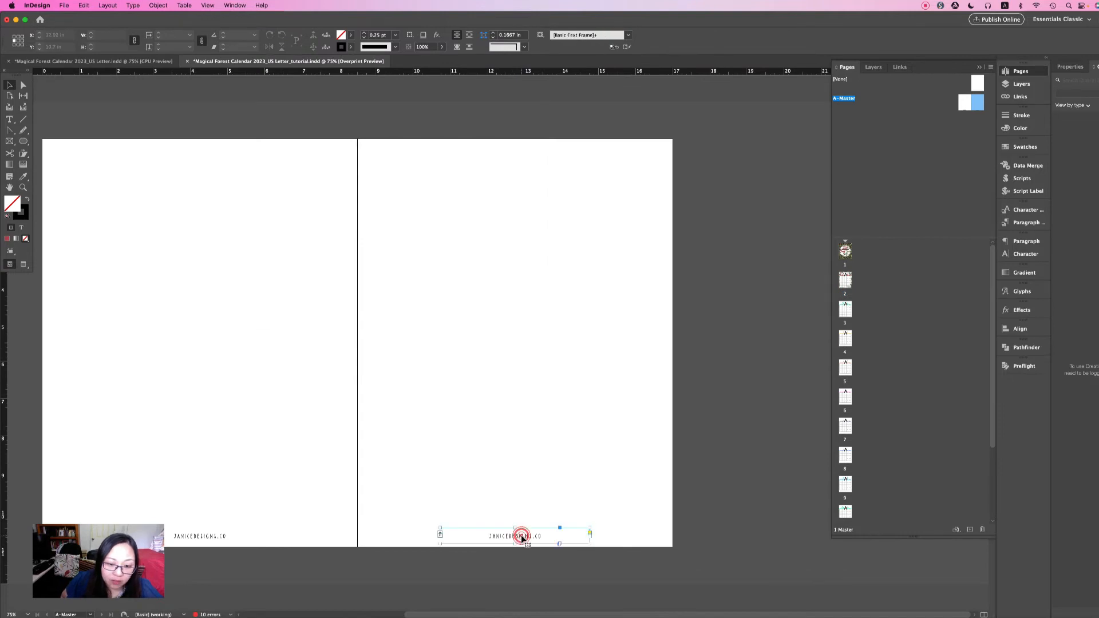
pyautogui.moveTo(592, 538); pyautogui.dragTo(535, 537)
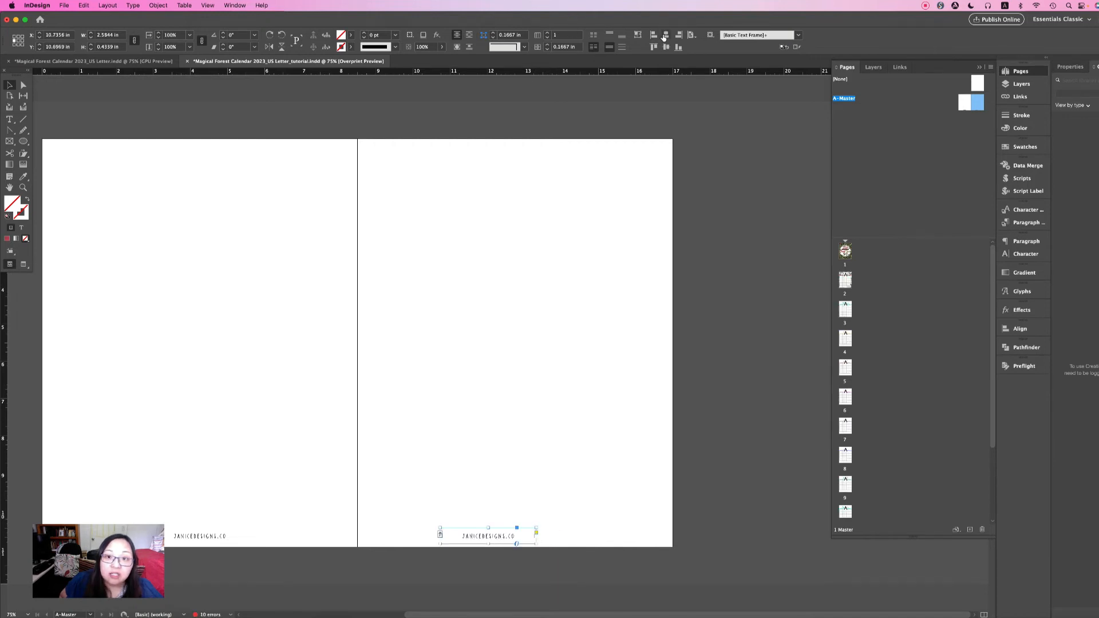
pyautogui.click(727, 345)
pyautogui.click(544, 536)
# Delete the left master page's footer frame and fill the right page's footer frame with white
pyautogui.click(208, 536)
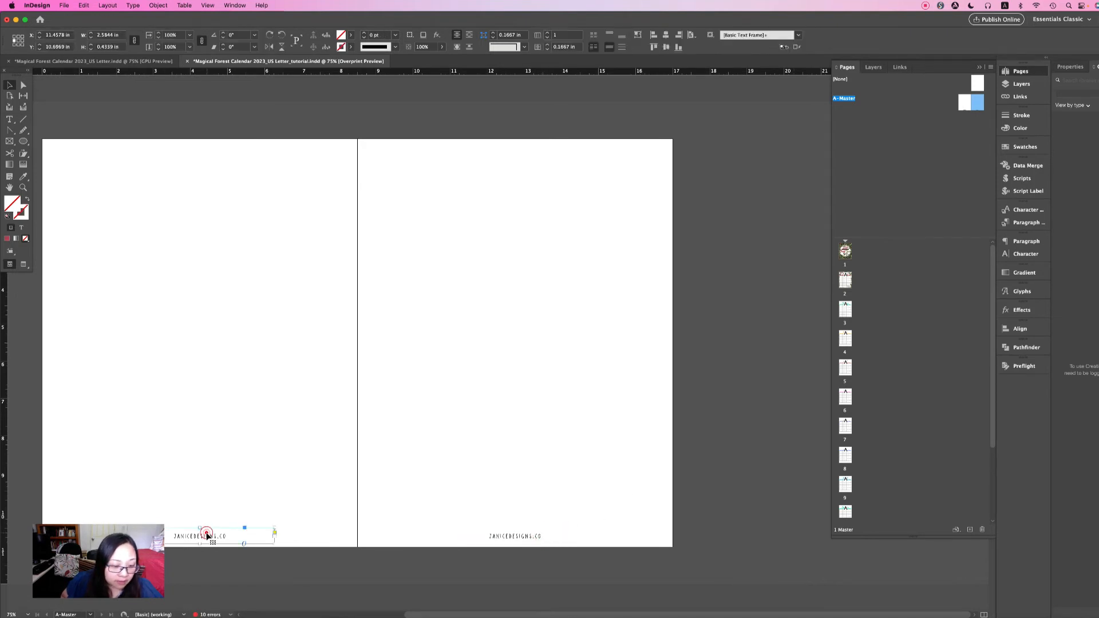
pyautogui.click(365, 563)
pyautogui.click(525, 535)
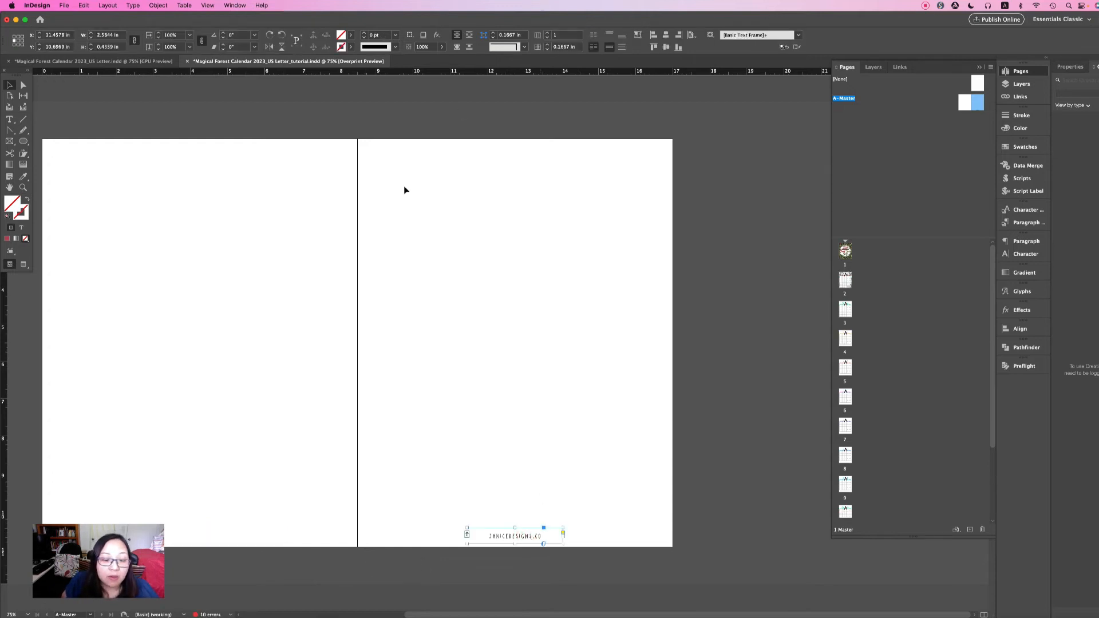
pyautogui.click(352, 34)
pyautogui.click(274, 84)
pyautogui.click(573, 379)
# Try duplicating the white footer frame onto the left master page, and undo the copy
pyautogui.hscroll(-2, 573, 379)
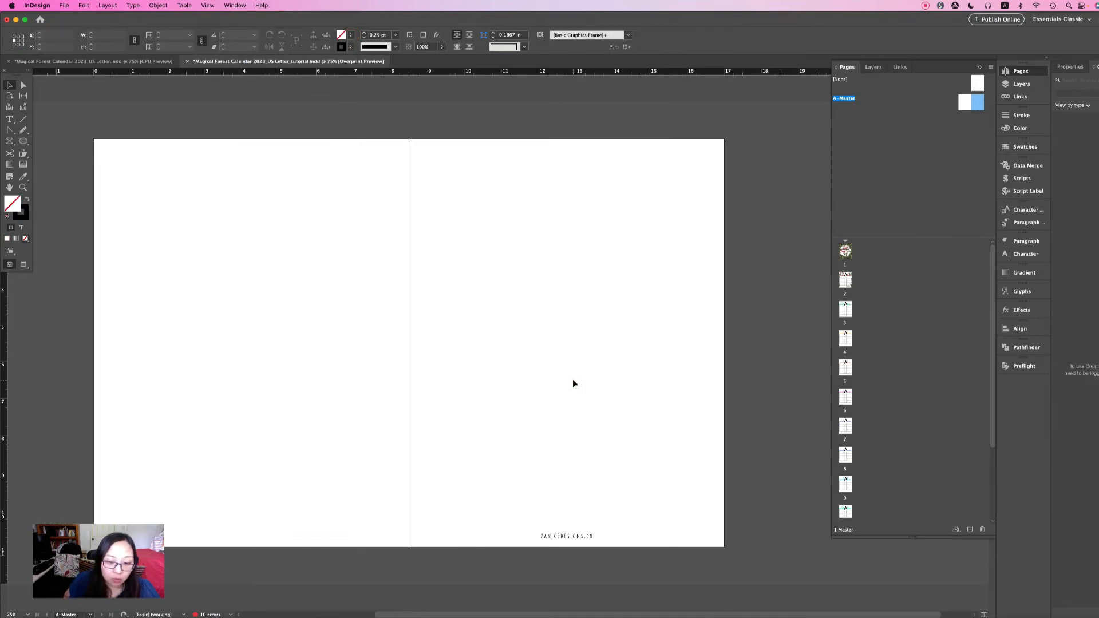
pyautogui.hscroll(-4, 572, 382)
pyautogui.click(689, 538)
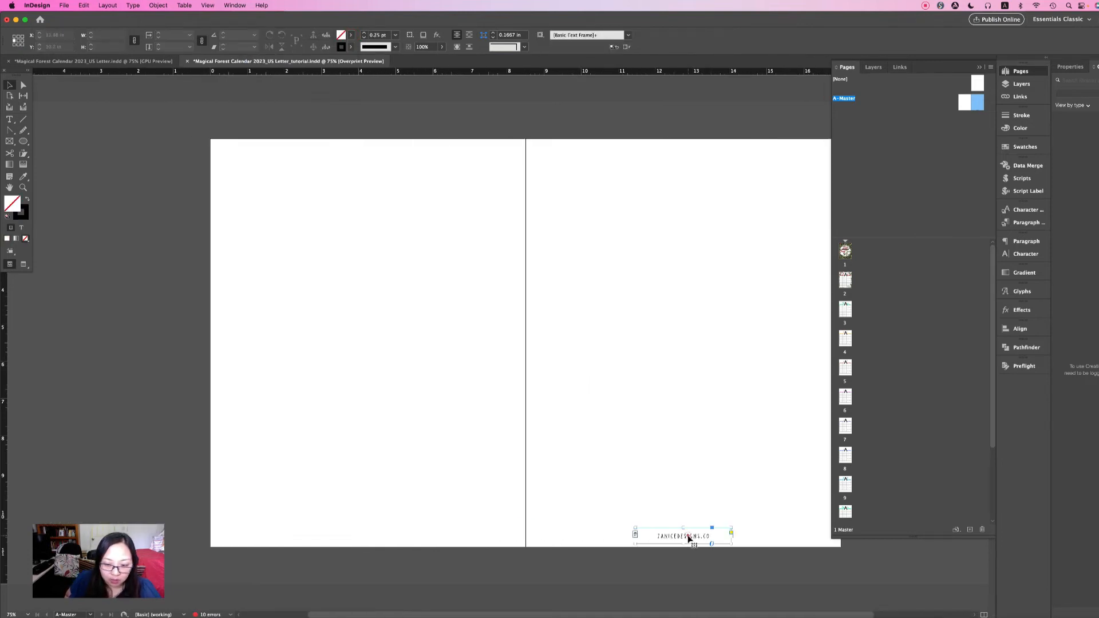
pyautogui.moveTo(690, 537); pyautogui.dragTo(358, 532)
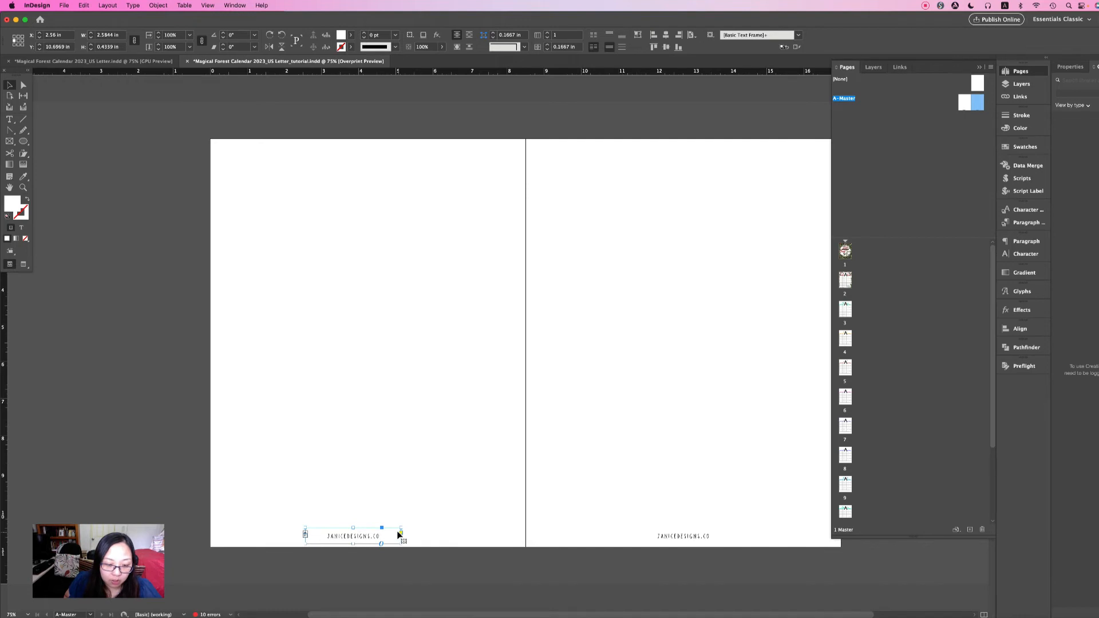
pyautogui.press('super+z')
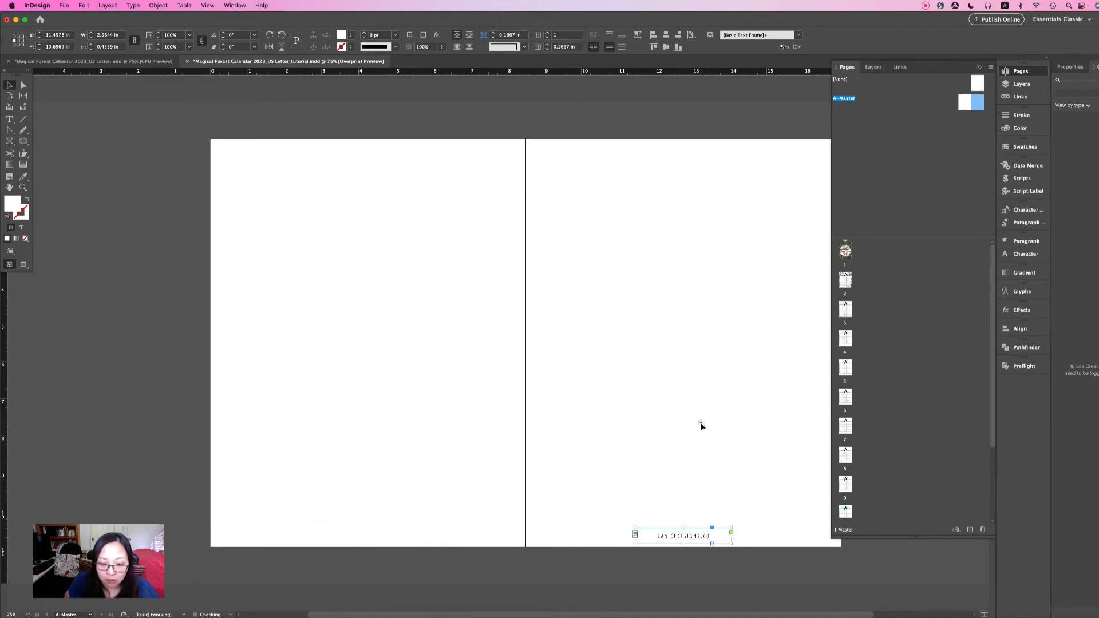
# Duplicate the white footer frame onto the left master page and align each footer to its page's horizontal centre
pyautogui.click(700, 424)
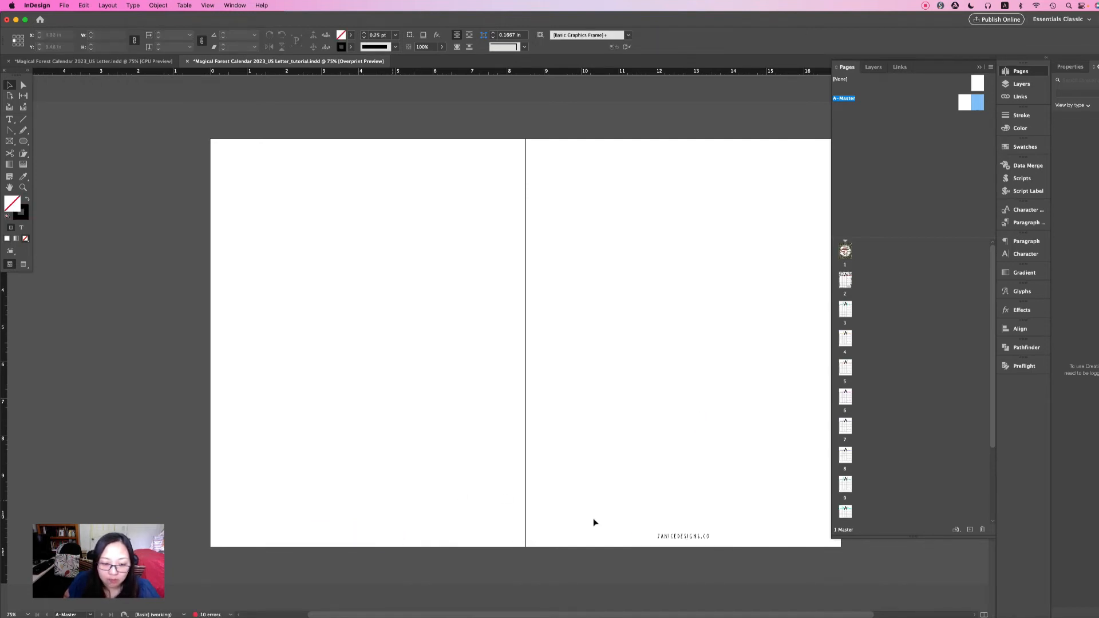
pyautogui.click(687, 537)
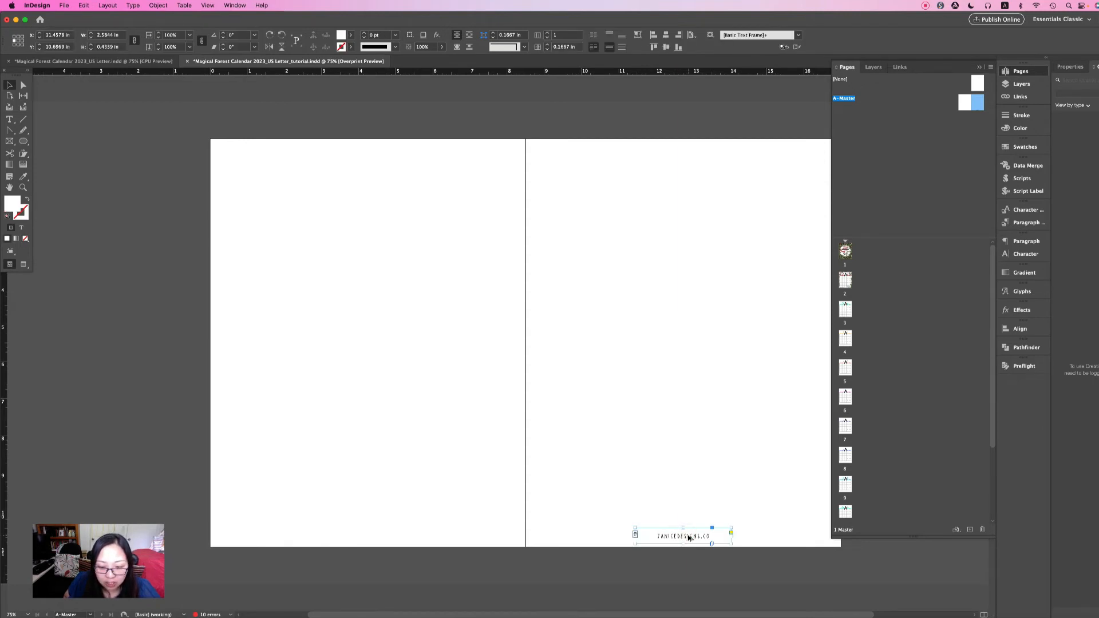
pyautogui.moveTo(689, 537); pyautogui.dragTo(360, 527)
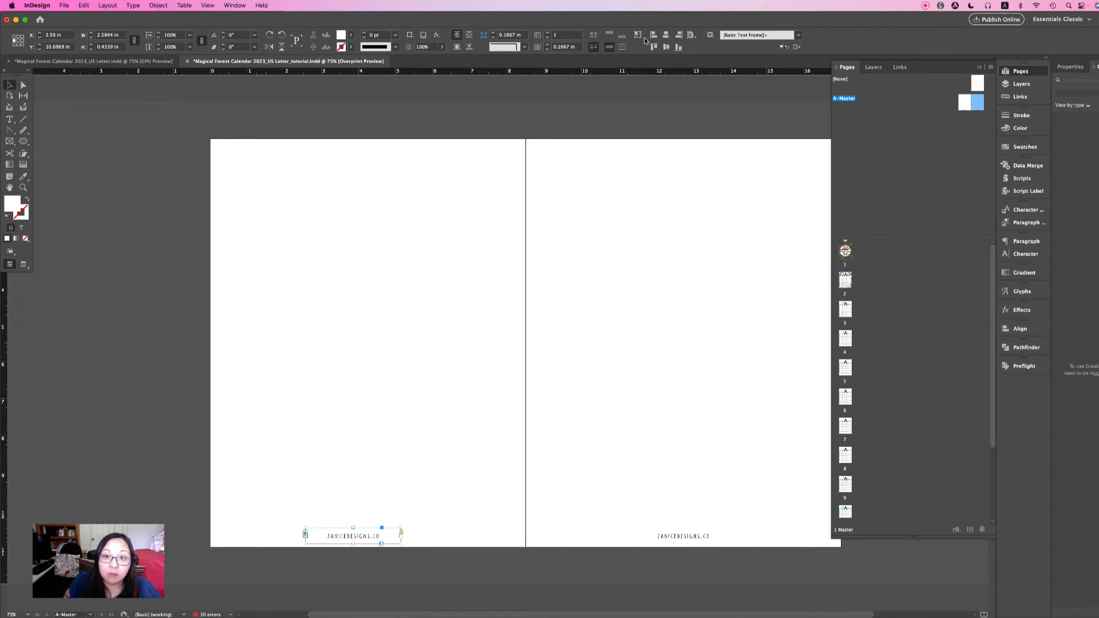
pyautogui.click(666, 35)
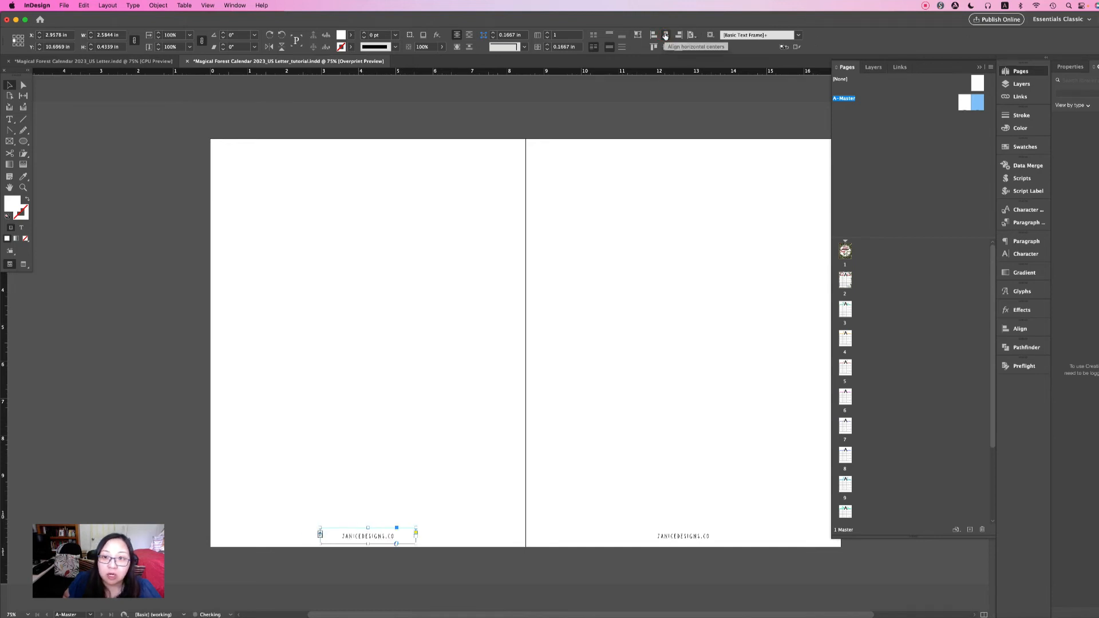
pyautogui.click(674, 536)
pyautogui.click(665, 35)
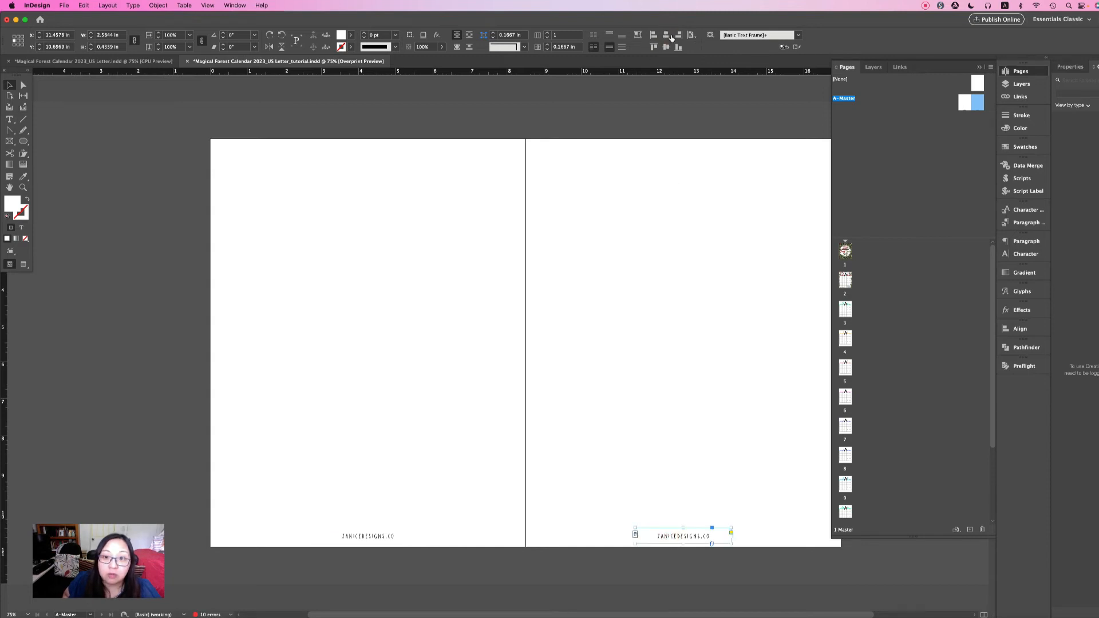
# Return to page 2 and override the master footer frame behind the leaf pattern, keeping only that frame selected
pyautogui.click(898, 275)
pyautogui.click(848, 283)
pyautogui.doubleClick(846, 281)
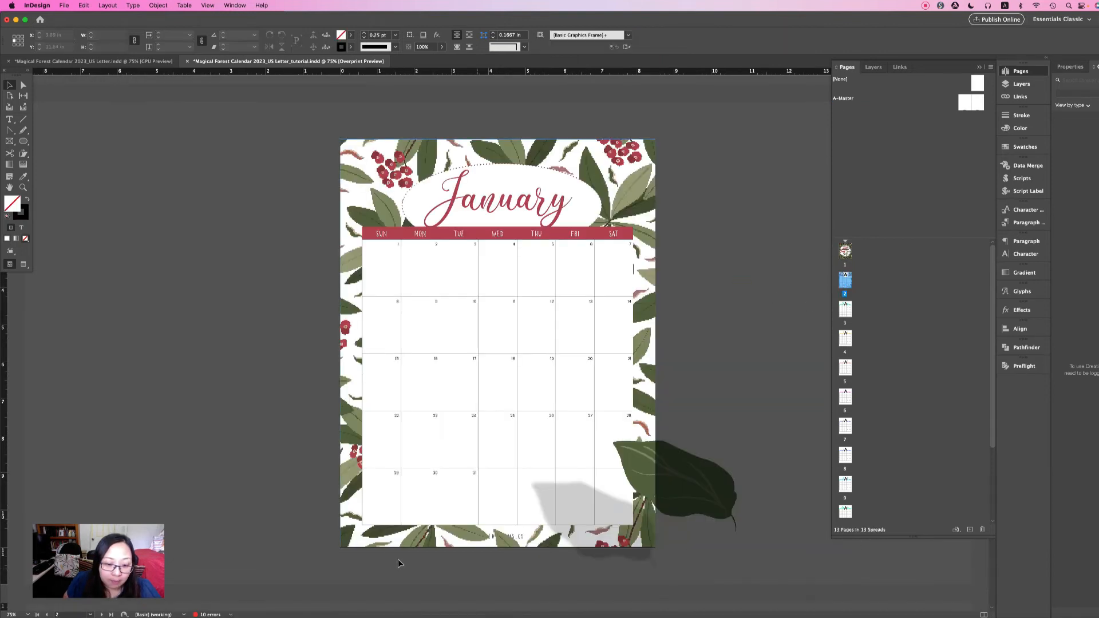
pyautogui.click(512, 549)
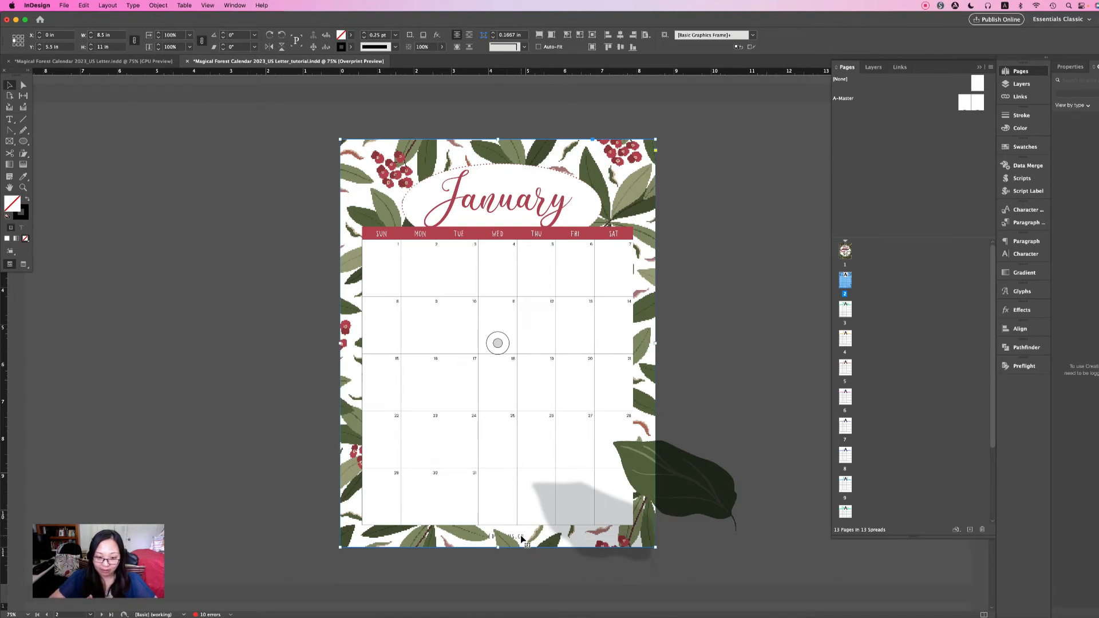
pyautogui.click(526, 550)
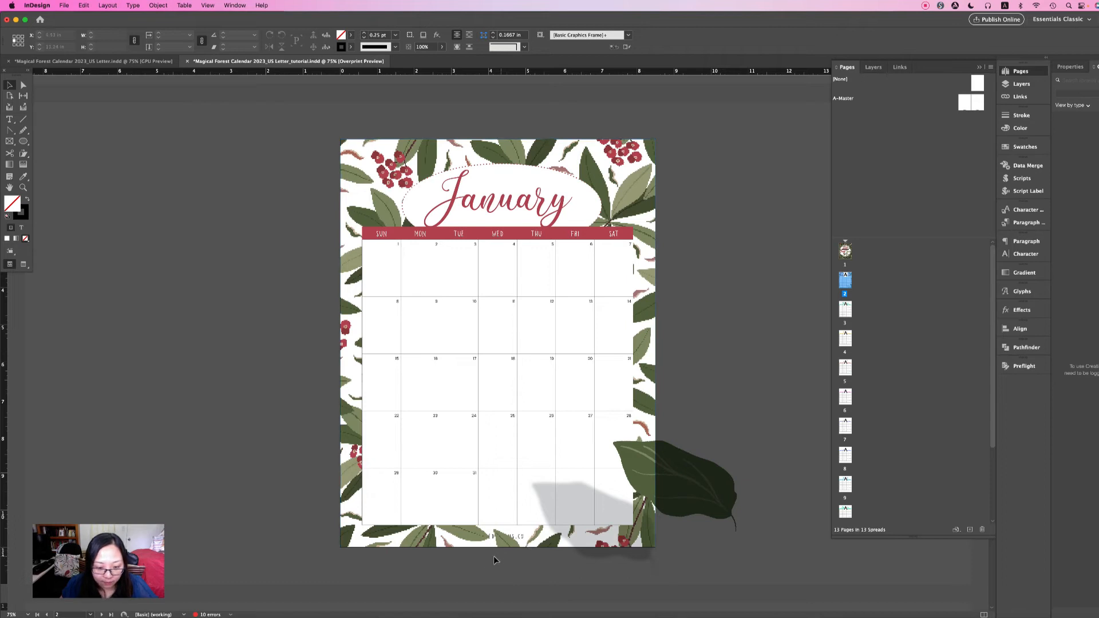
pyautogui.moveTo(496, 563); pyautogui.dragTo(509, 533)
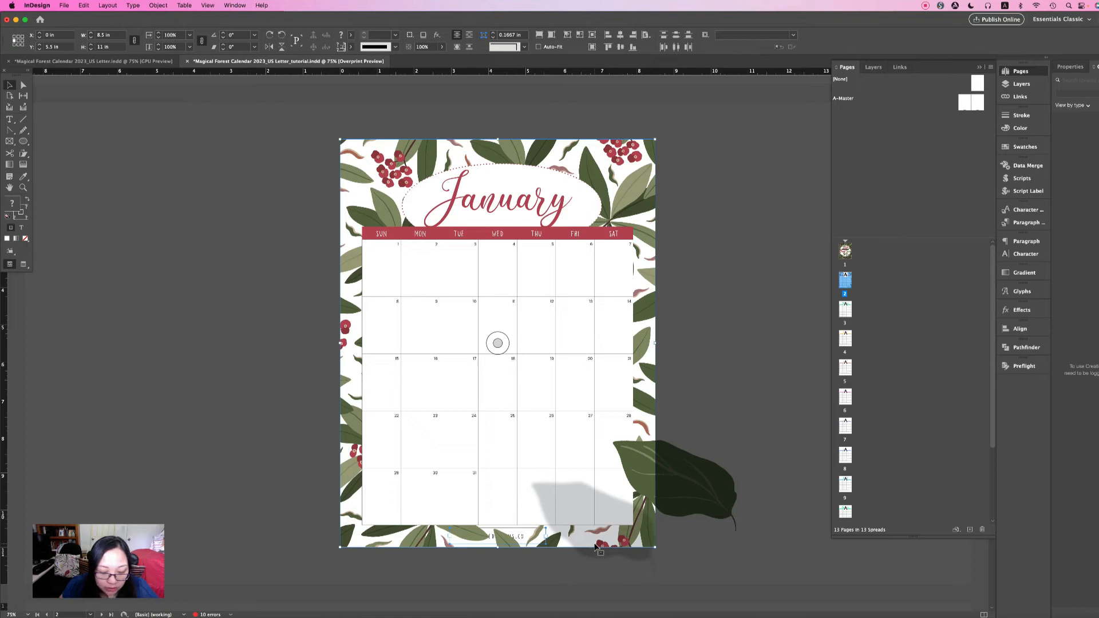
pyautogui.keyDown('shift'); pyautogui.click(396, 542); pyautogui.keyUp('shift')
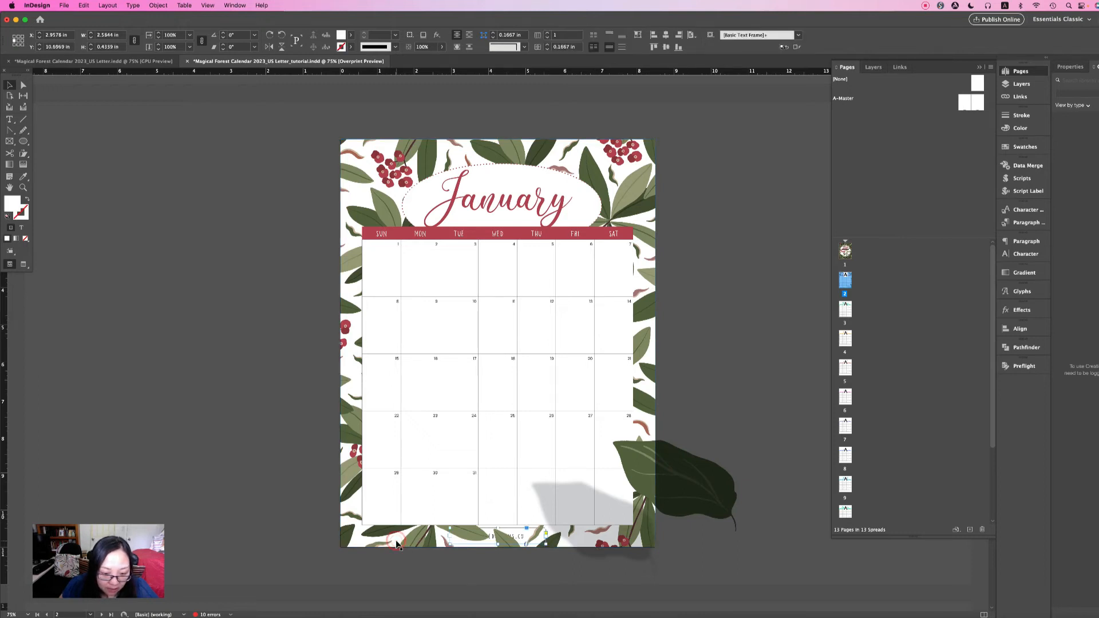
# Bring the January page's footer text frame to the front of the leaf pattern and deselect it
pyautogui.rightClick(518, 540)
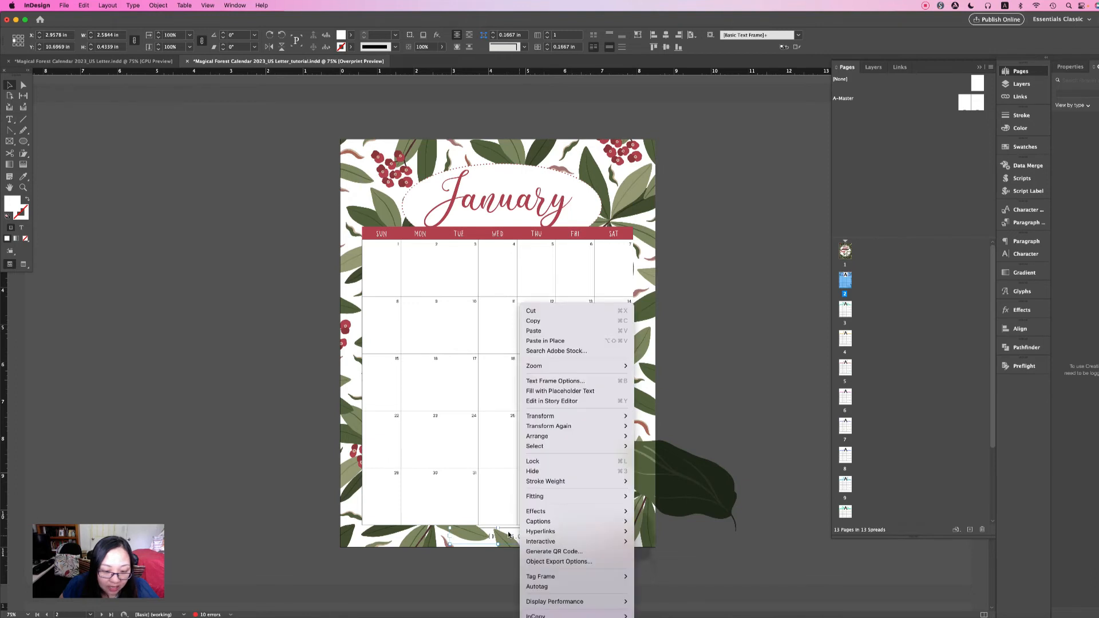
pyautogui.rightClick(509, 535)
pyautogui.moveTo(571, 413)
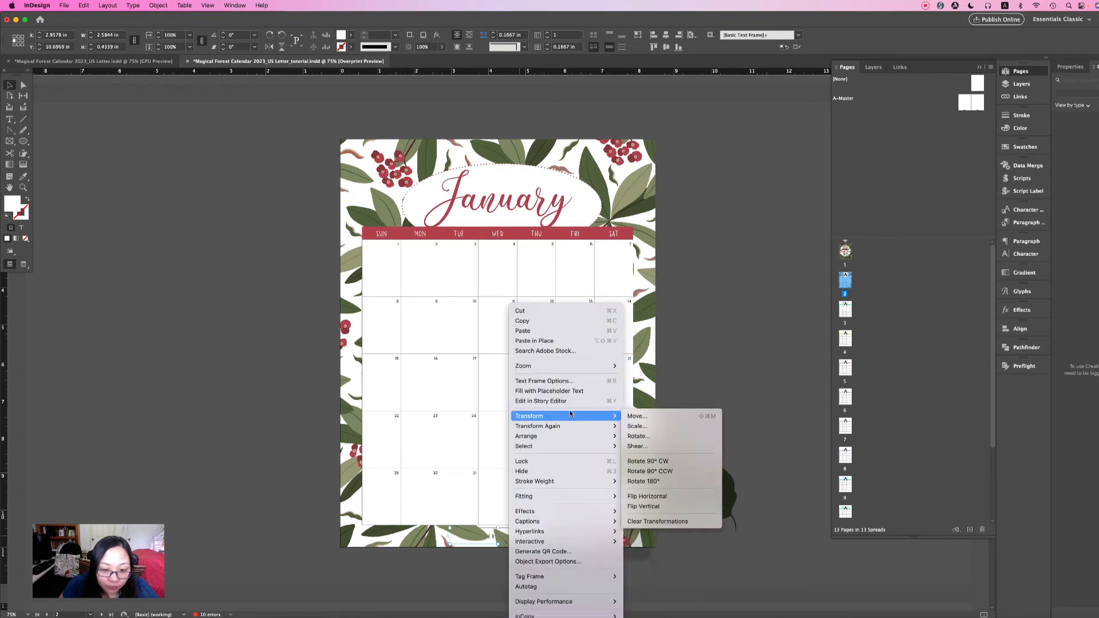
pyautogui.moveTo(568, 434)
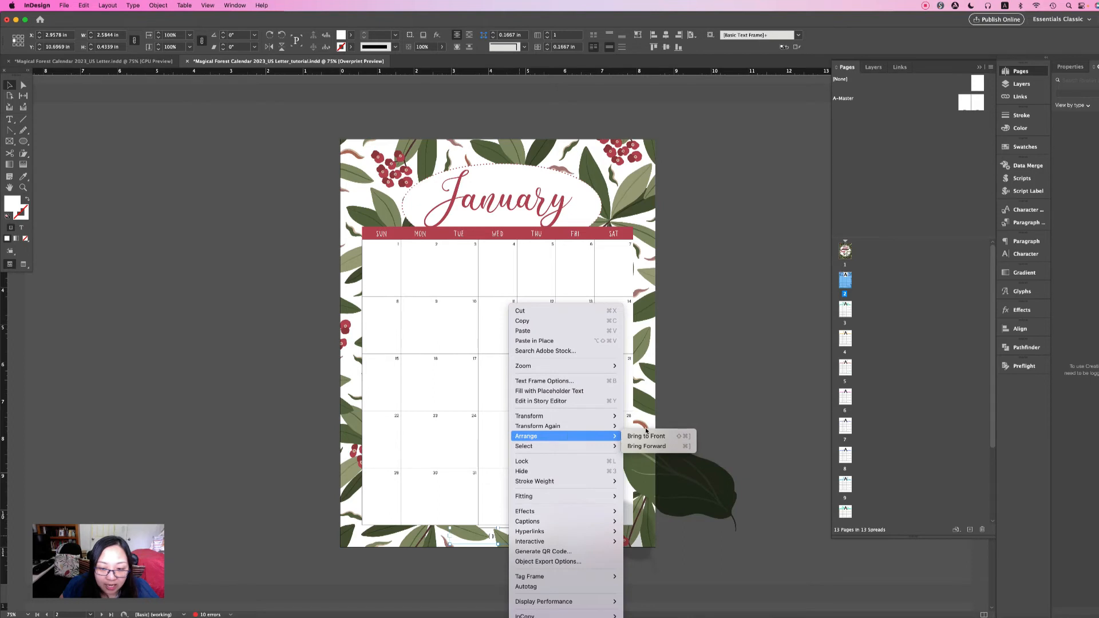
pyautogui.click(647, 437)
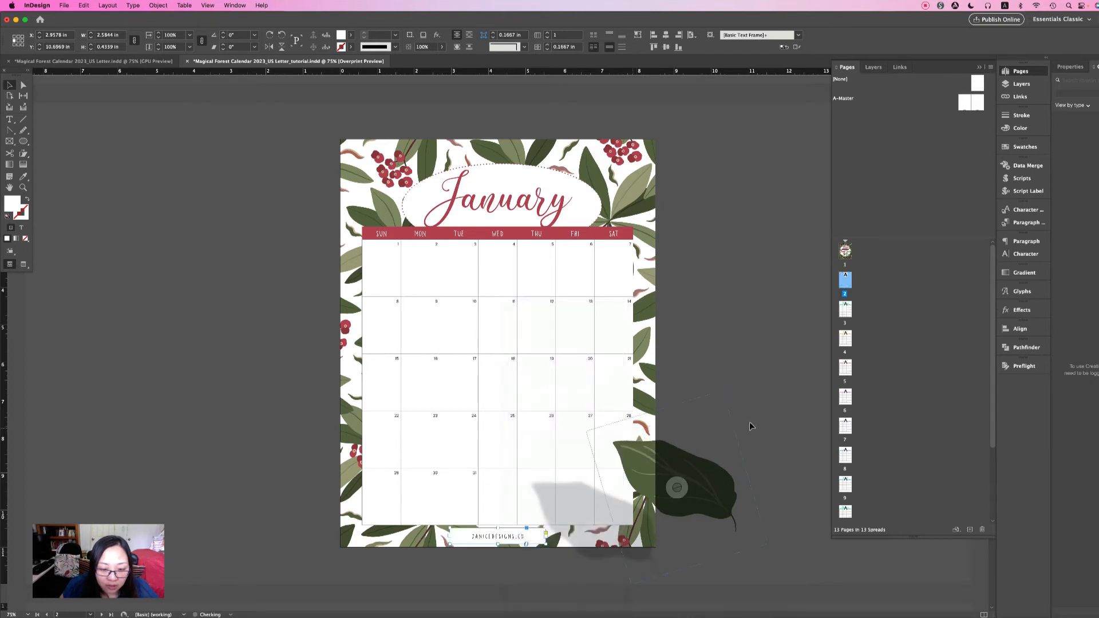
pyautogui.click(764, 410)
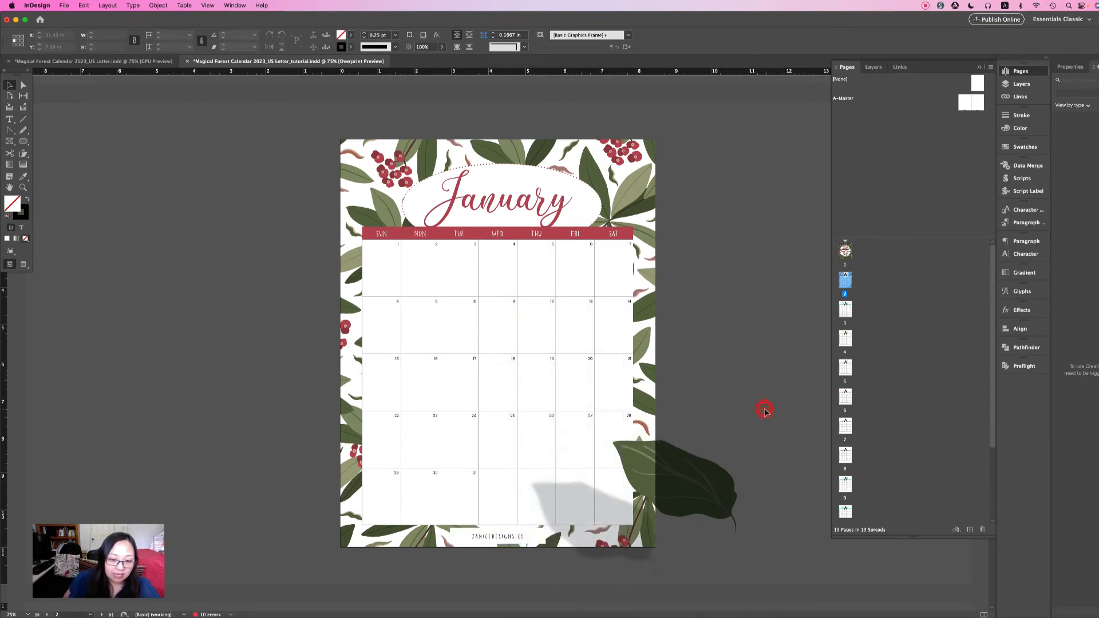
# Send the January page's footer text frame to the back of the stacking order
pyautogui.click(541, 539)
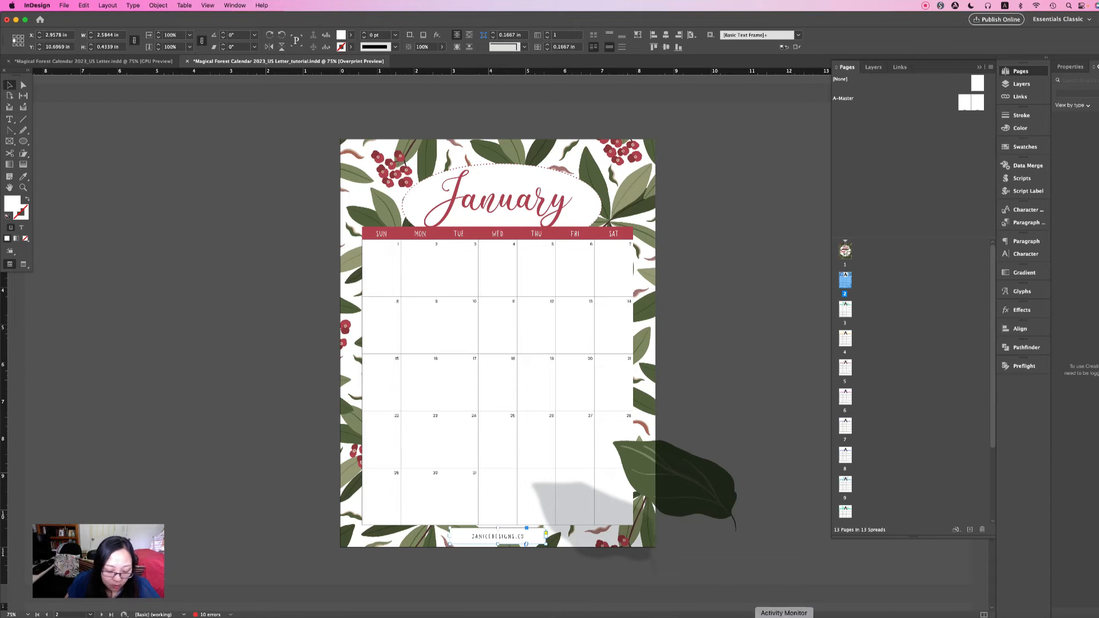
pyautogui.press('shift+super+bracketleft')
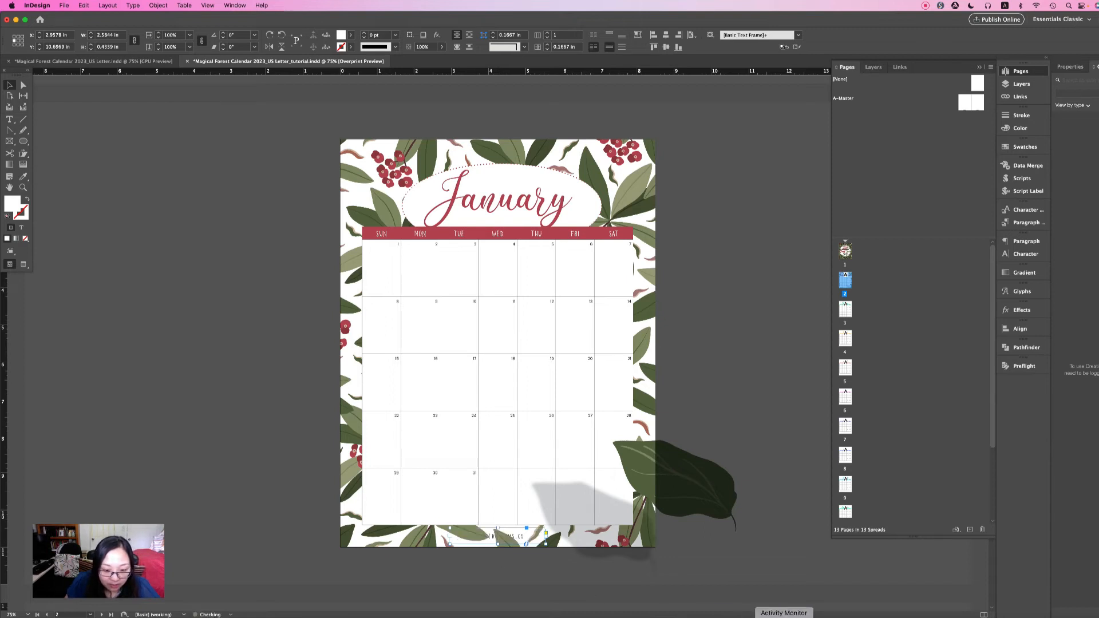
# On the right master page, shorten the footer text frame to about 0.33 in high and nudge it up slightly
pyautogui.press('shift+super+a')
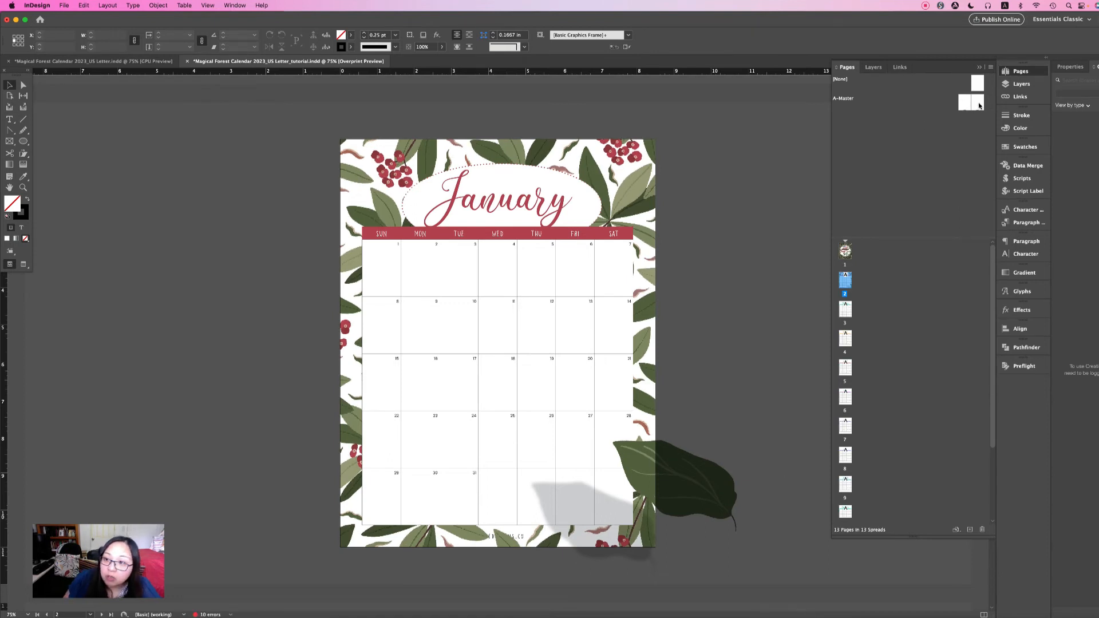
pyautogui.doubleClick(979, 104)
pyautogui.click(514, 534)
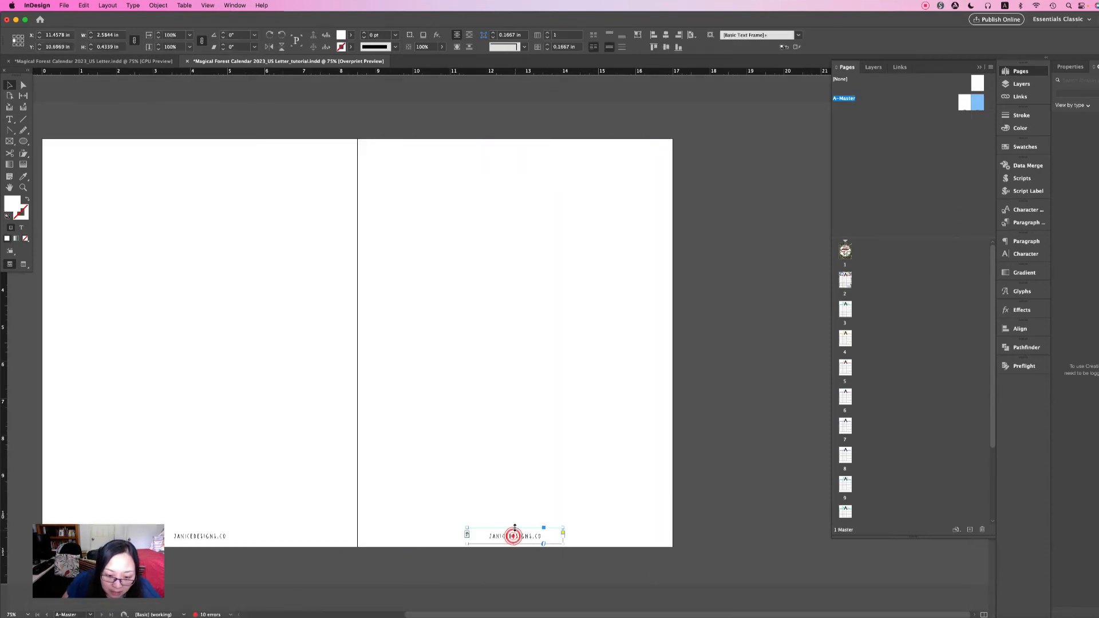
pyautogui.moveTo(514, 527); pyautogui.dragTo(514, 531)
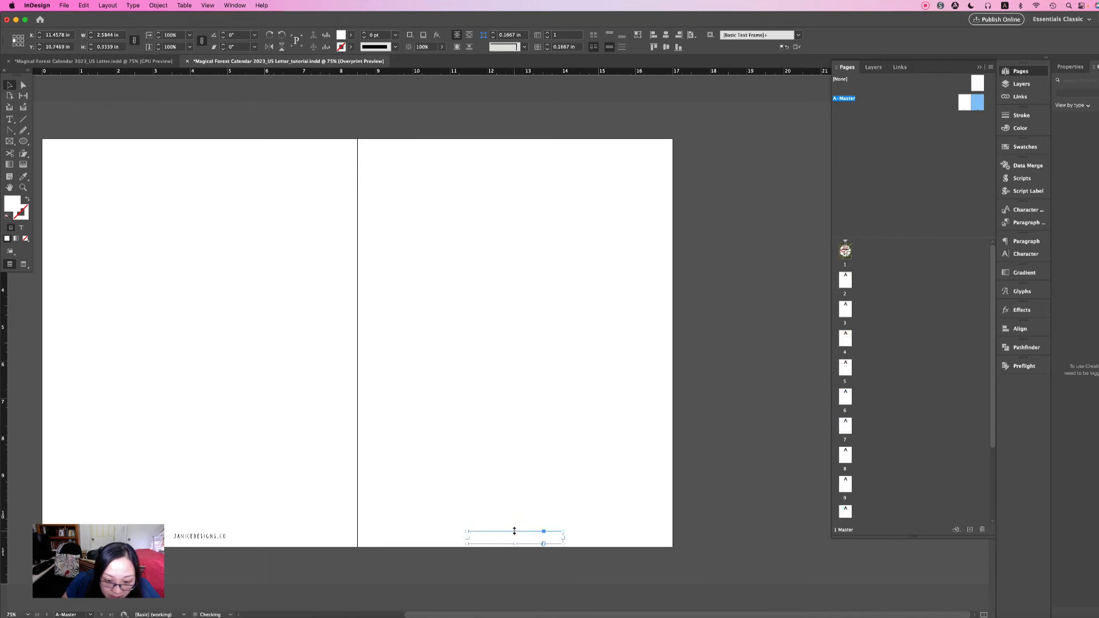
pyautogui.click(683, 484)
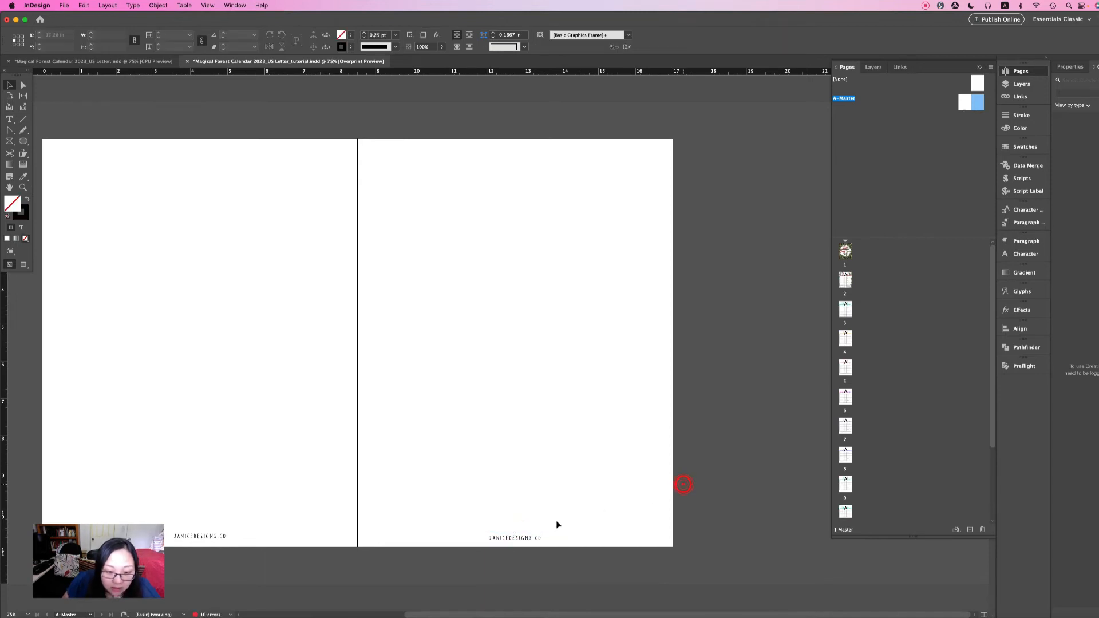
pyautogui.click(525, 537)
pyautogui.click(704, 530)
pyautogui.click(536, 538)
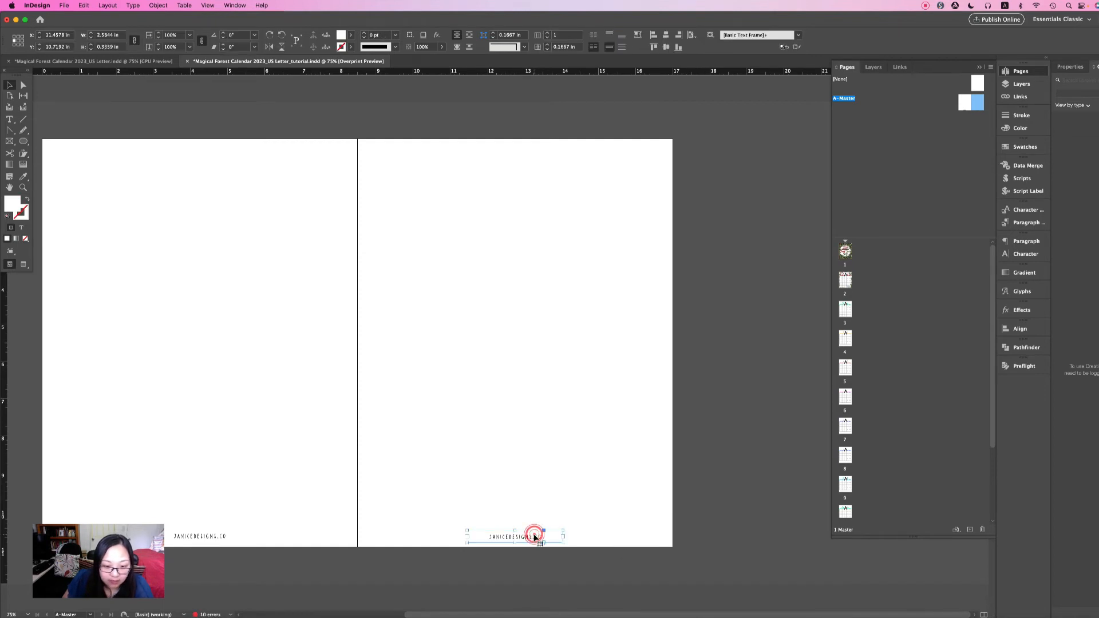
# Replace the left master page's footer with a copy of the shortened frame, aligned to that page's horizontal centre
pyautogui.click(209, 535)
pyautogui.click(293, 548)
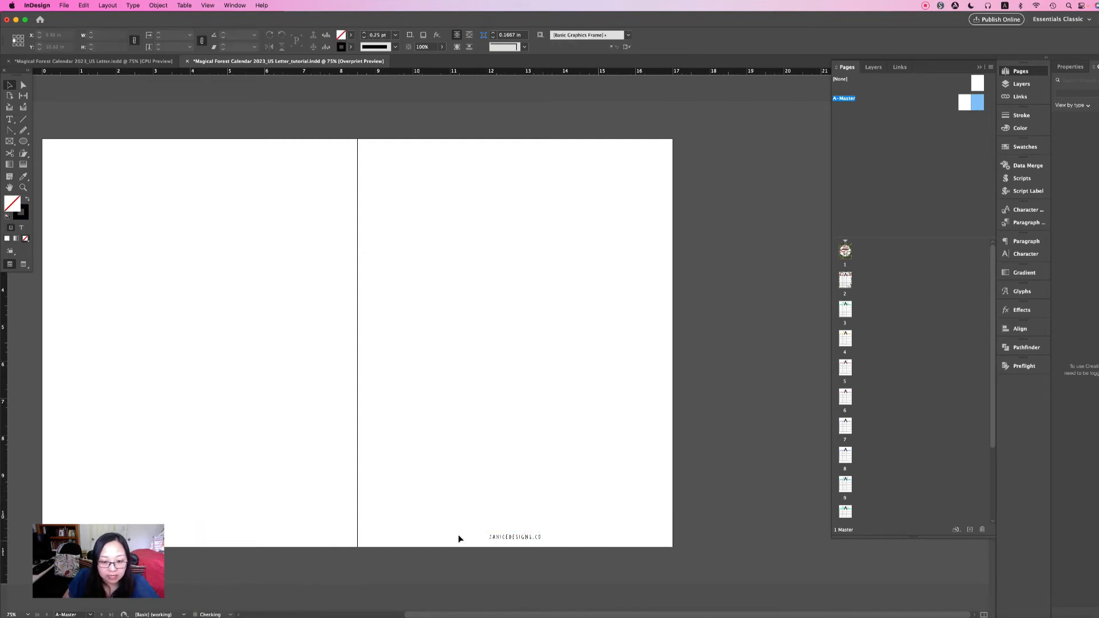
pyautogui.click(515, 535)
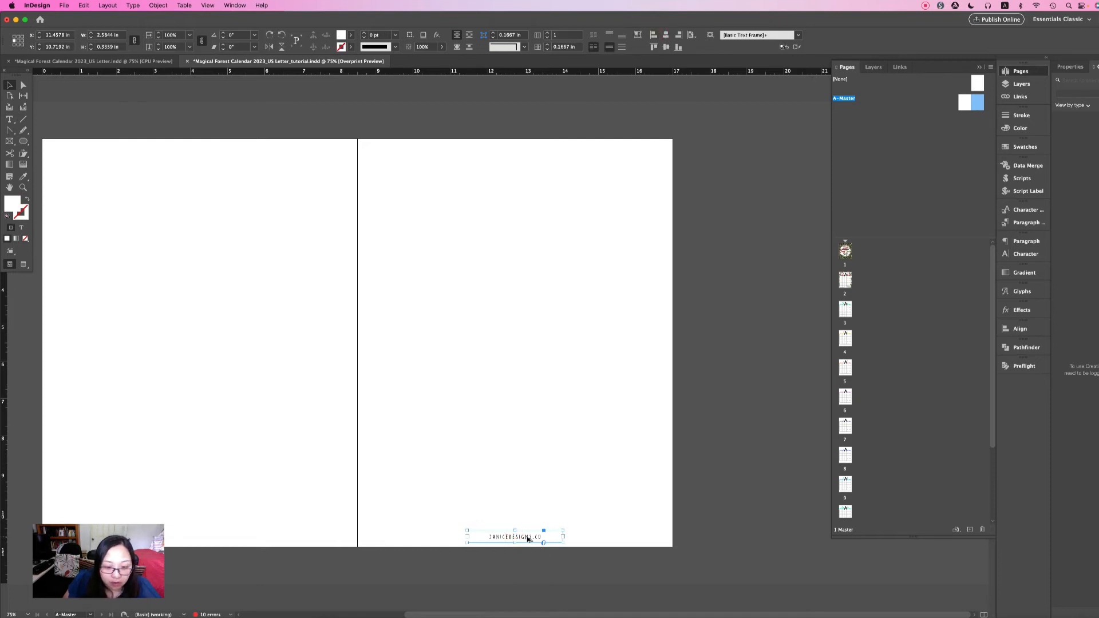
pyautogui.moveTo(526, 538); pyautogui.dragTo(304, 487)
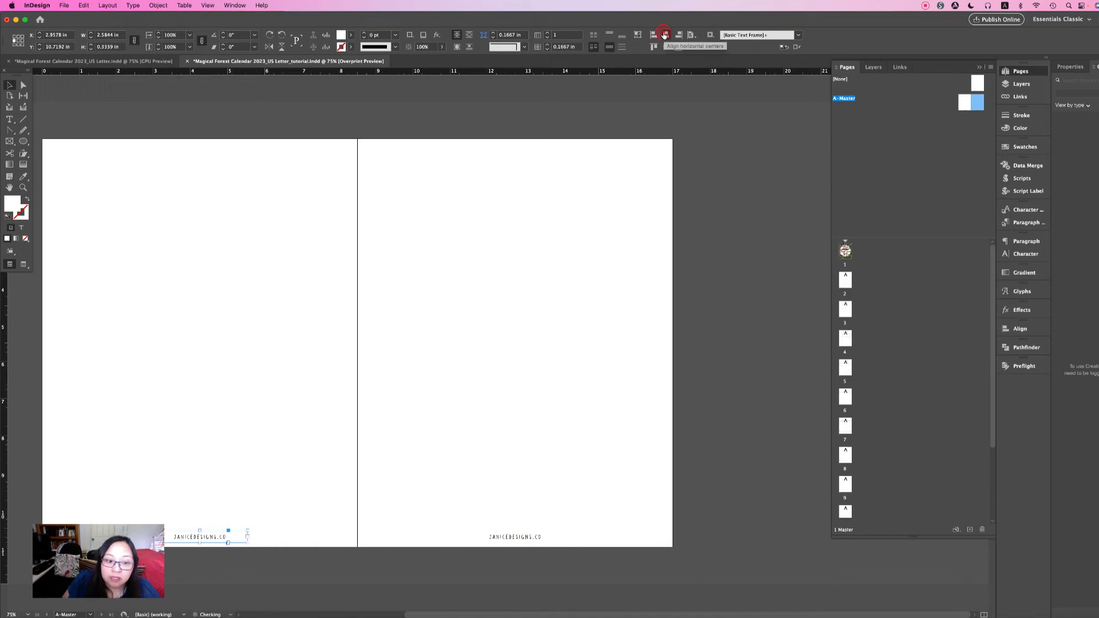
# On page 2, override the master footer, bring it in front of the leaf pattern, and move the taller duplicate frame below the page
pyautogui.doubleClick(846, 280)
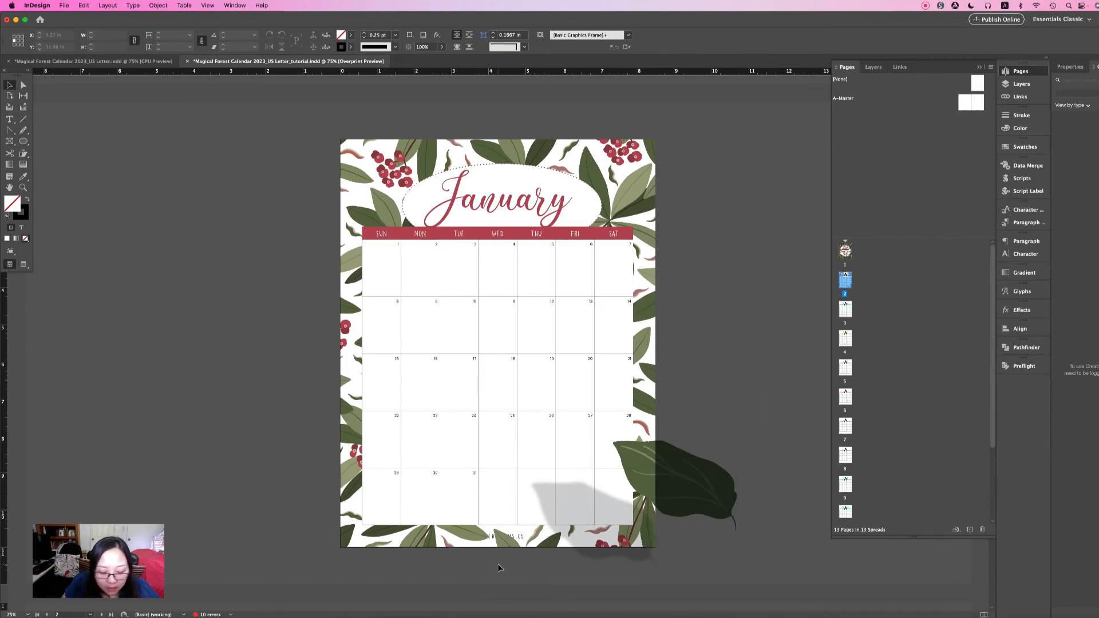
pyautogui.moveTo(495, 568); pyautogui.dragTo(514, 537)
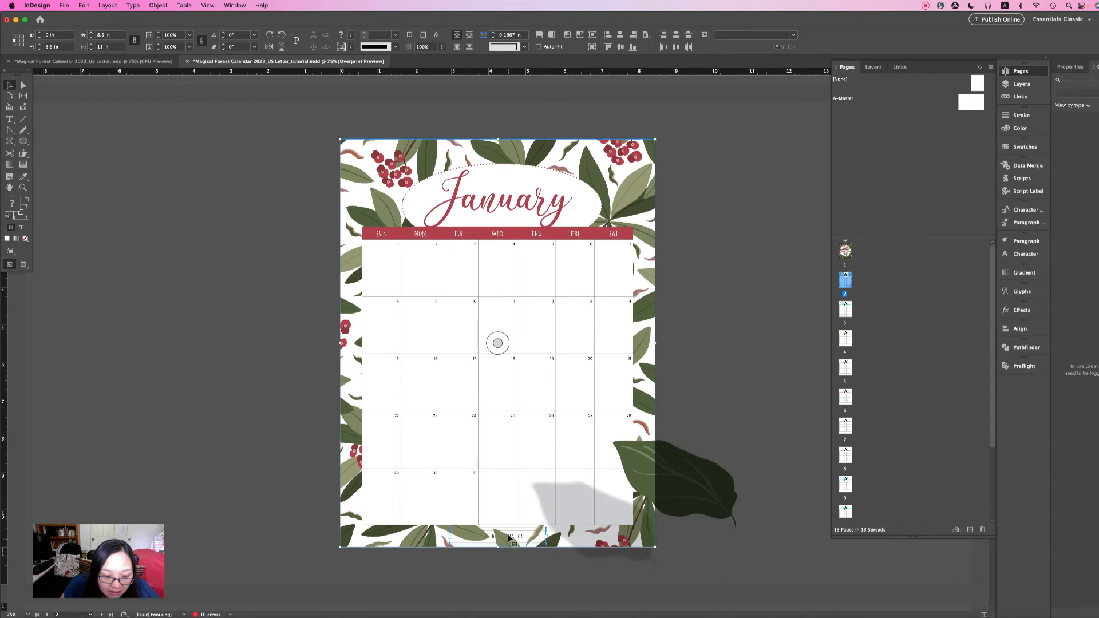
pyautogui.keyDown('shift'); pyautogui.click(358, 539); pyautogui.keyUp('shift')
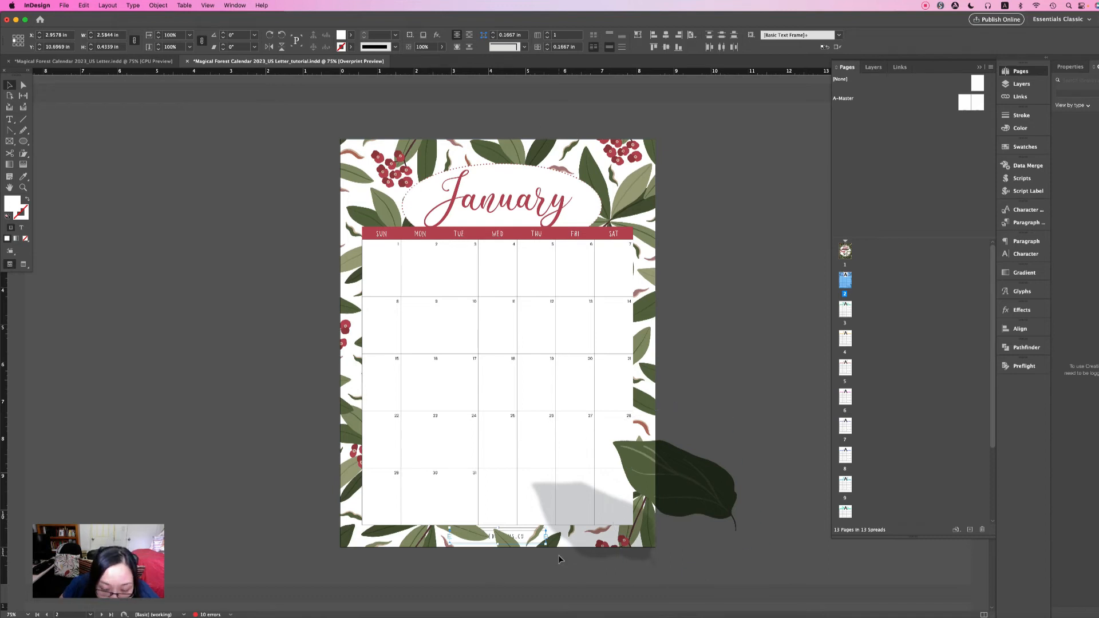
pyautogui.rightClick(539, 541)
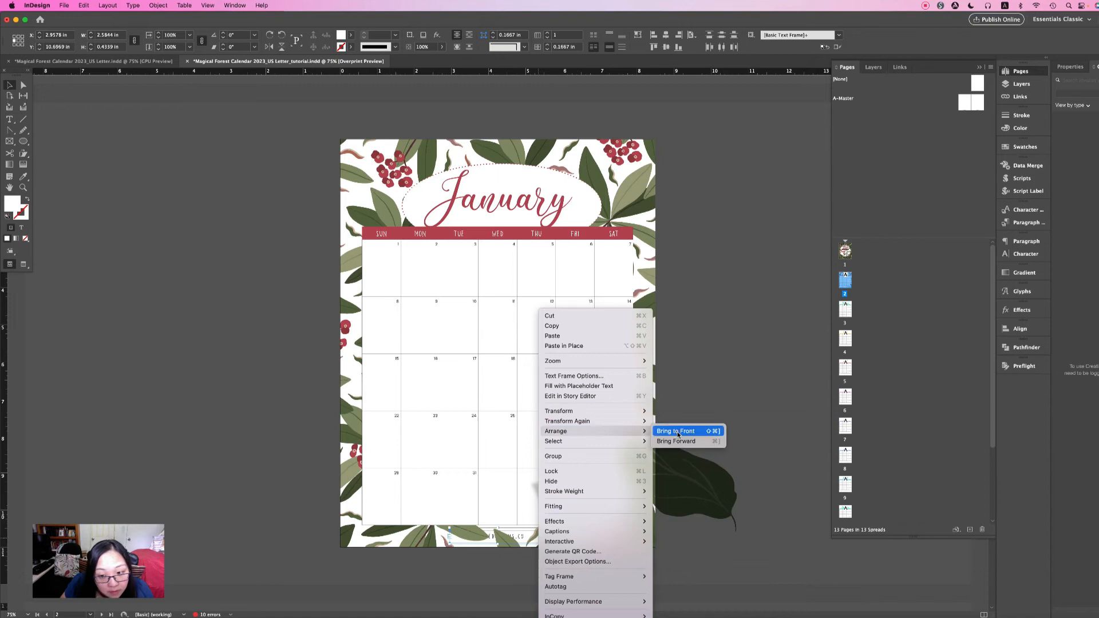
pyautogui.click(676, 432)
pyautogui.click(753, 392)
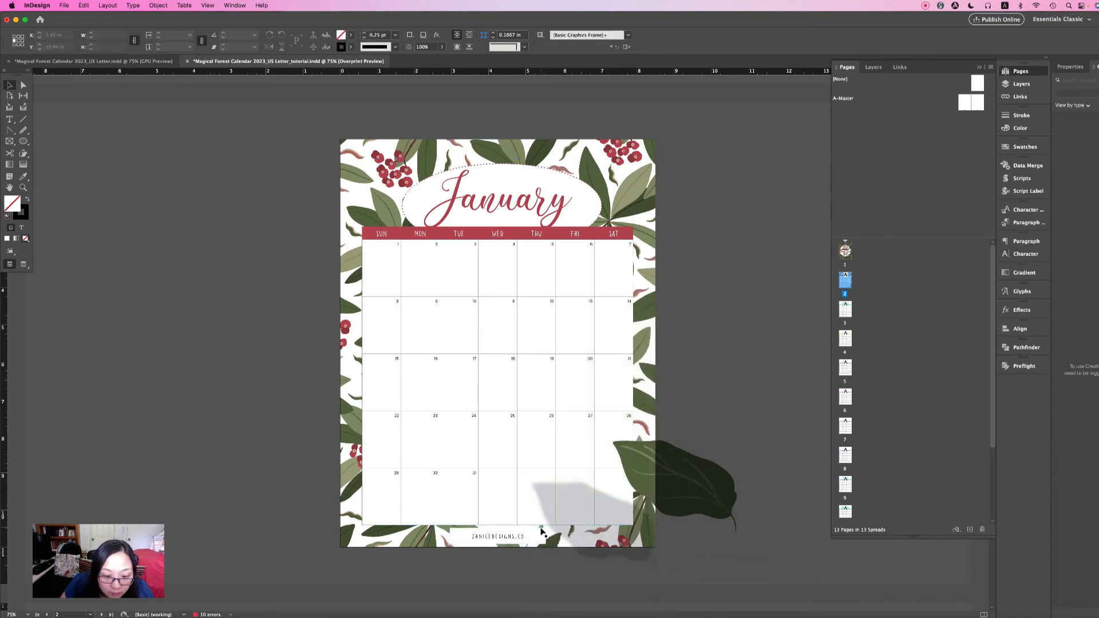
pyautogui.moveTo(542, 532); pyautogui.dragTo(548, 551)
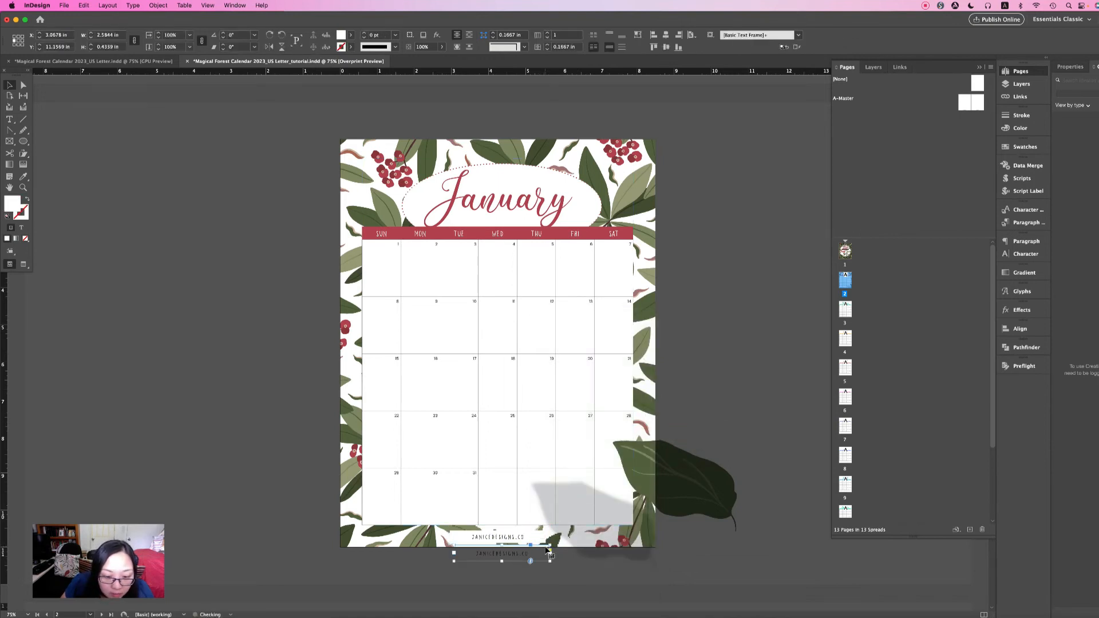
pyautogui.doubleClick(978, 104)
pyautogui.moveTo(503, 537); pyautogui.dragTo(505, 564)
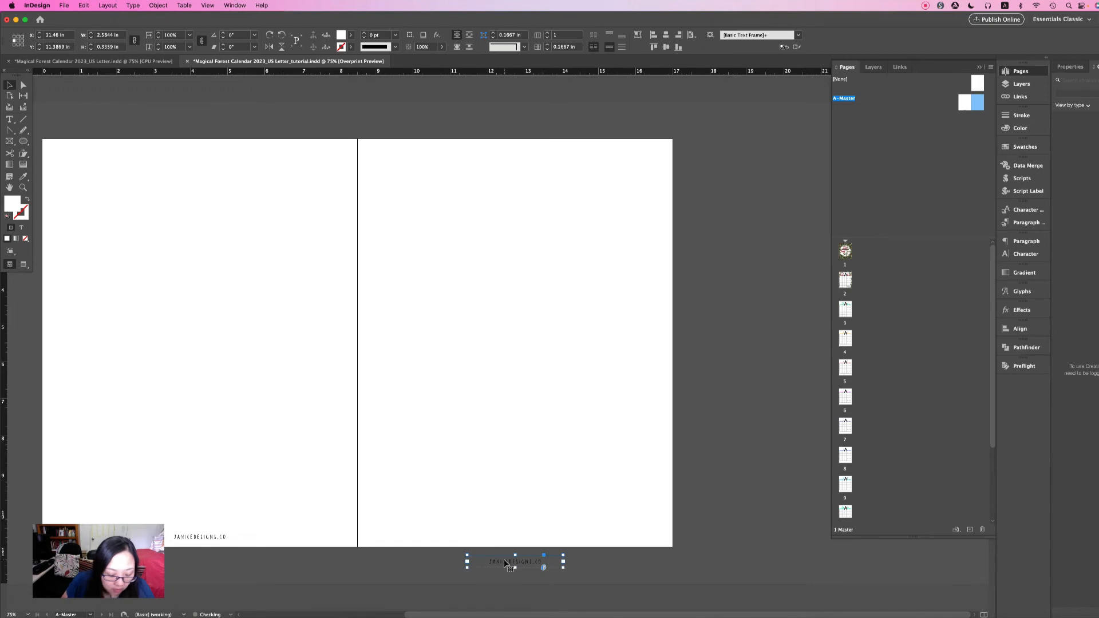
pyautogui.press('super+z')
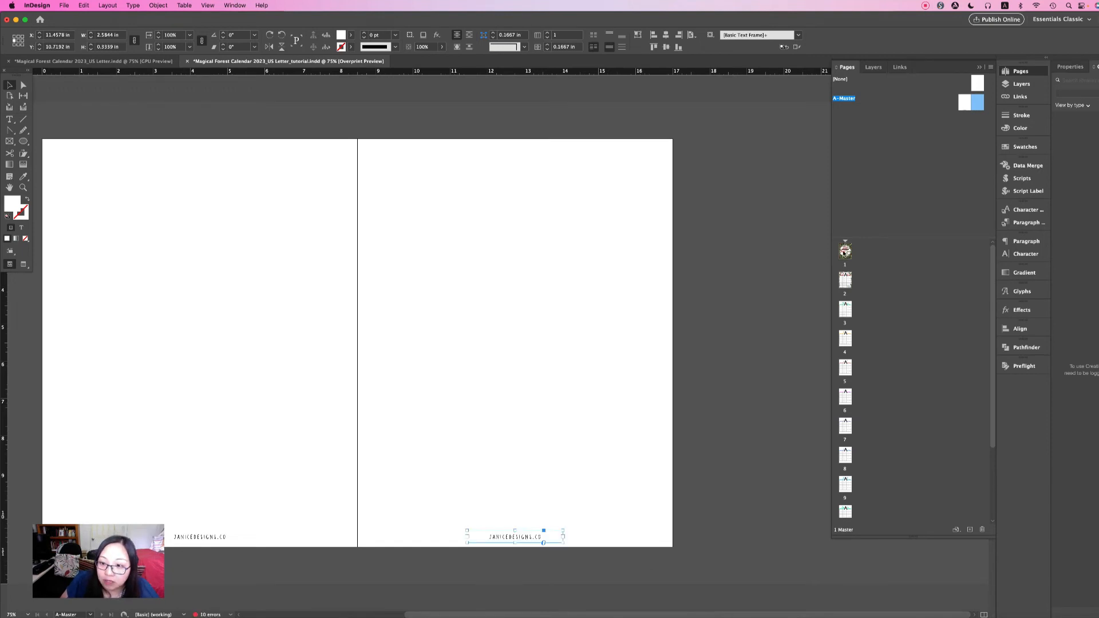
# Return to page 2 and delete the extra footer frame lying below the January page
pyautogui.doubleClick(845, 281)
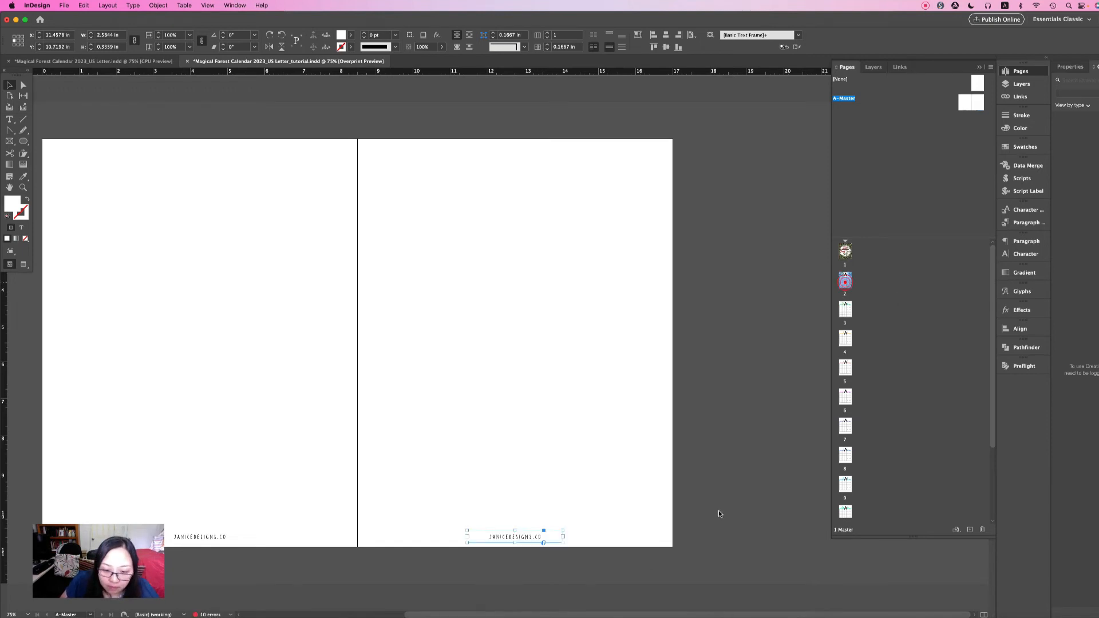
pyautogui.click(545, 561)
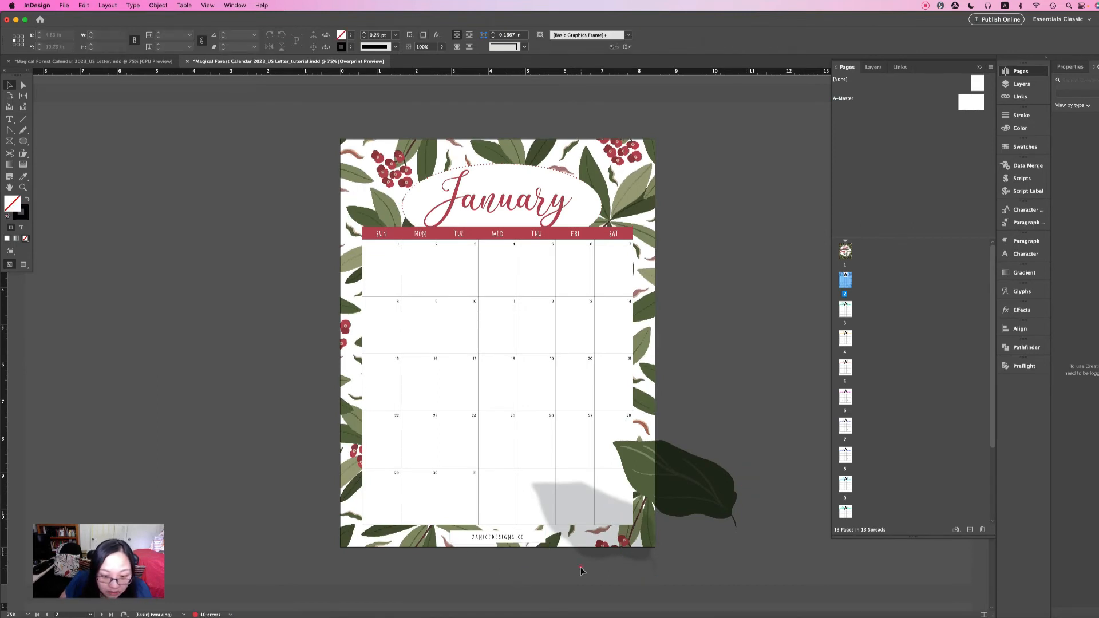
pyautogui.click(540, 572)
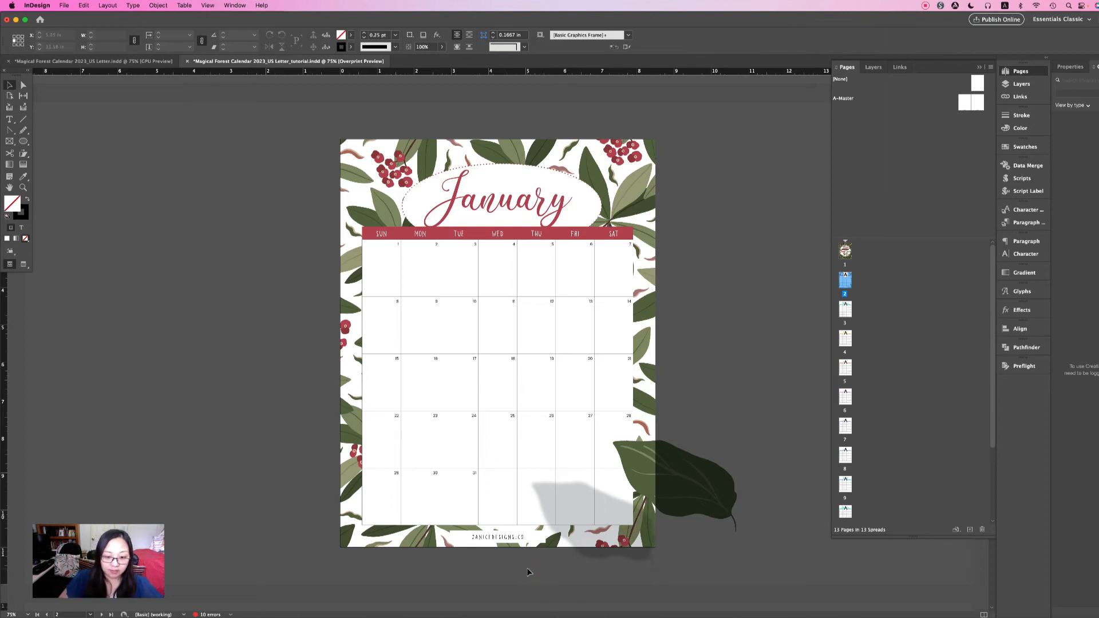
# Check the footers on the following month pages and examine the February design in the finished calendar document
pyautogui.scroll(-15, 527, 572)
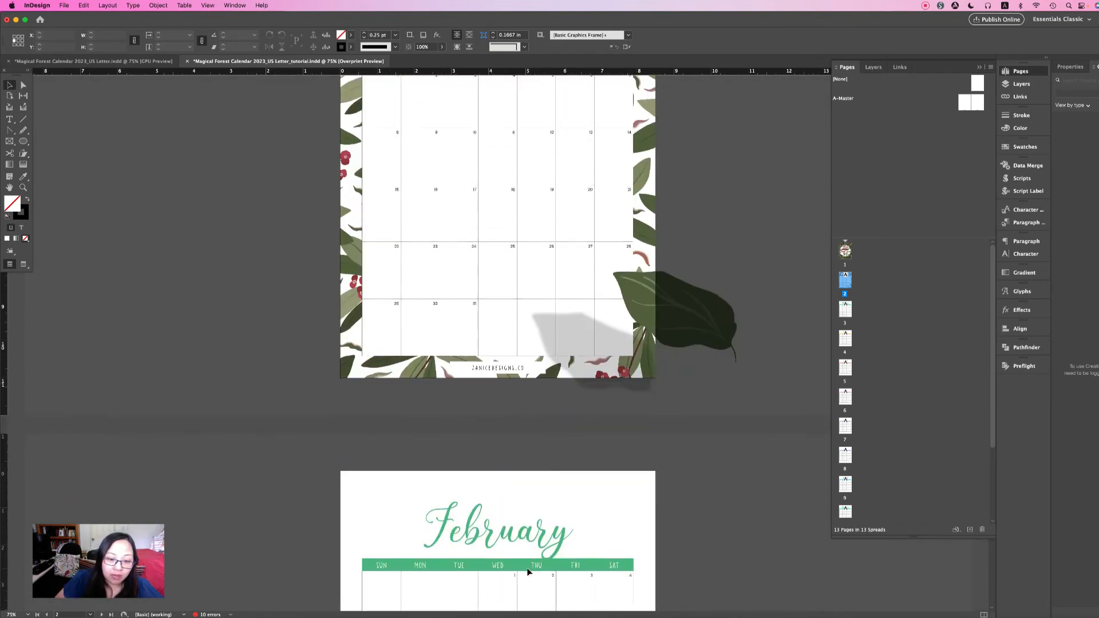
pyautogui.scroll(-2, 528, 572)
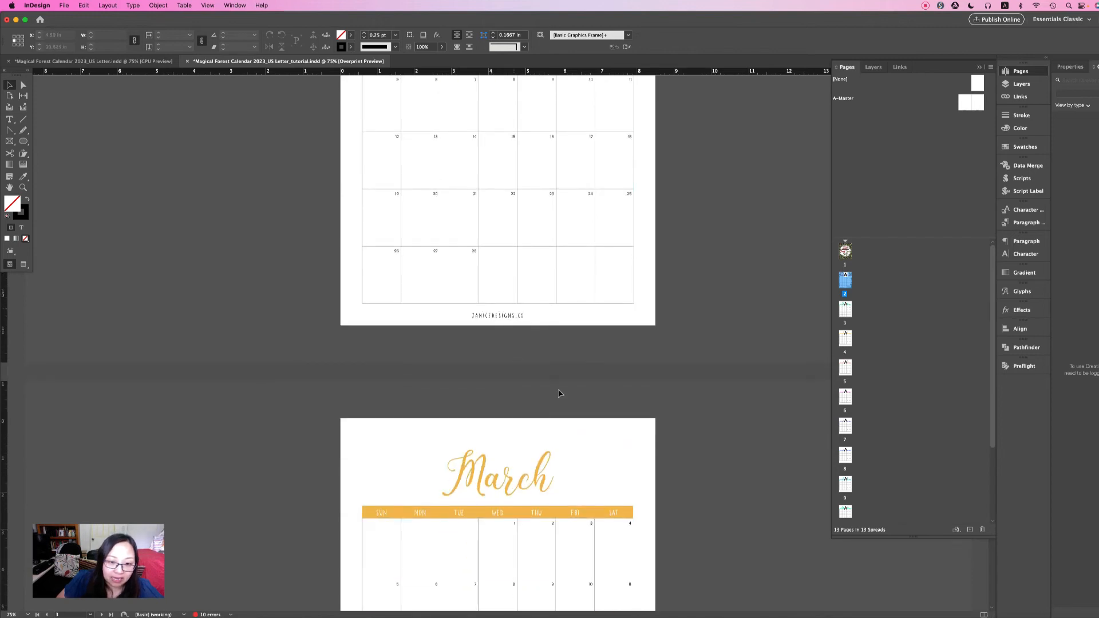
pyautogui.scroll(-16, 559, 392)
pyautogui.scroll(-4, 560, 393)
pyautogui.scroll(20, 559, 394)
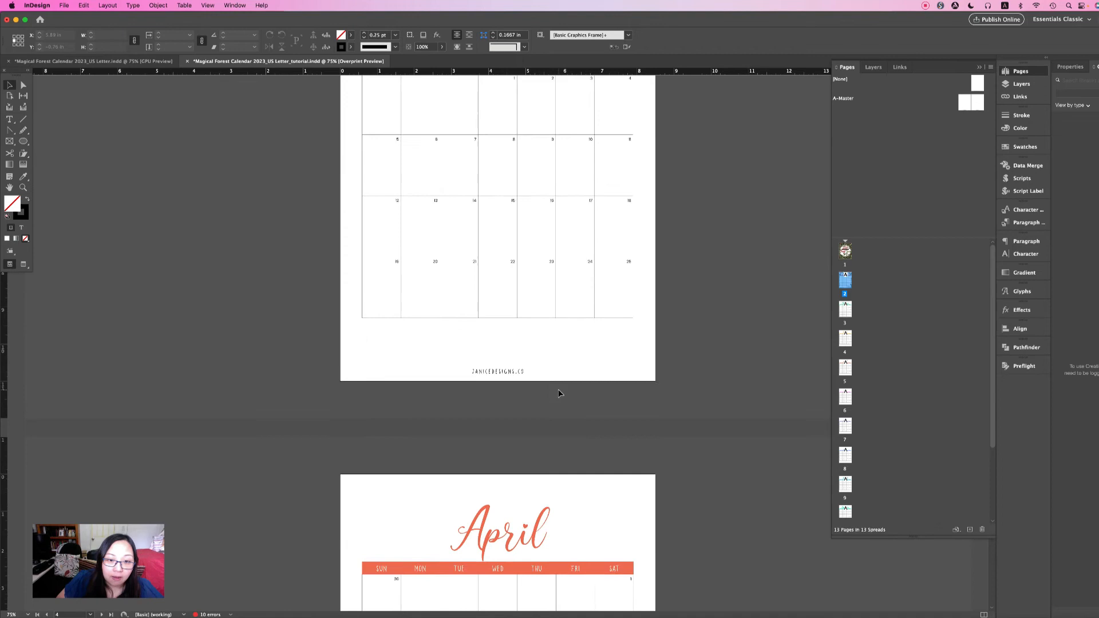
pyautogui.scroll(20, 560, 393)
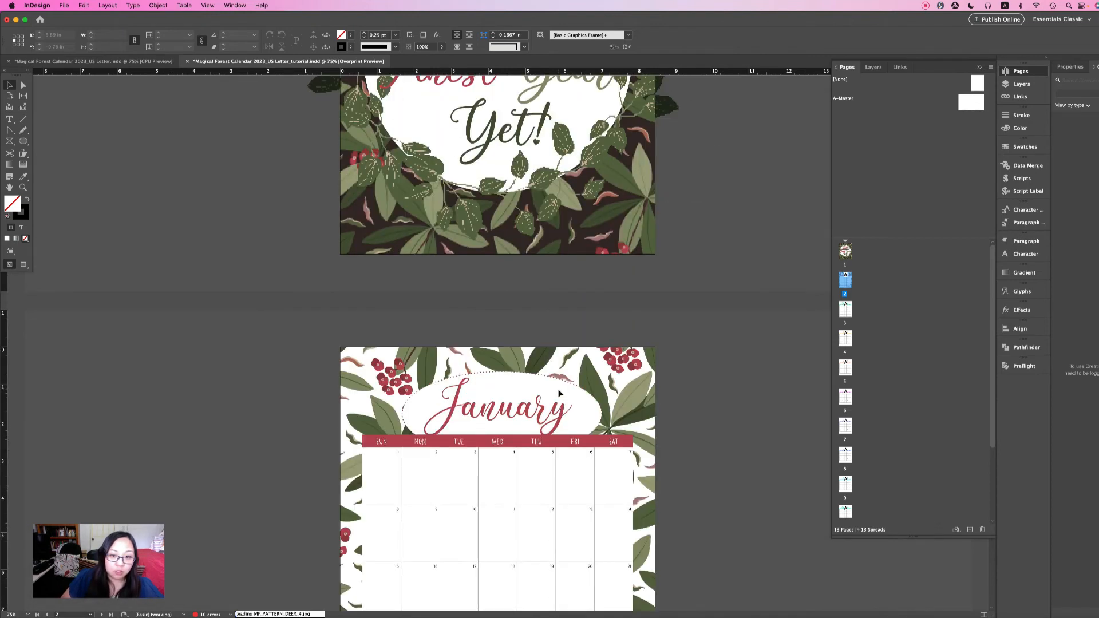
pyautogui.scroll(-8, 559, 393)
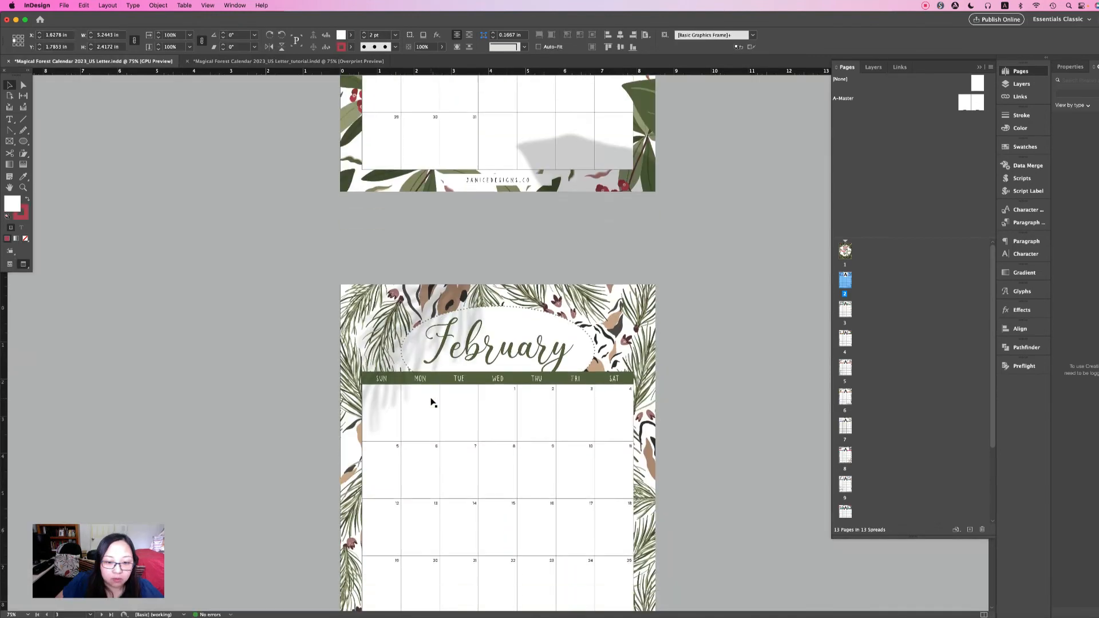
pyautogui.scroll(-2, 432, 403)
pyautogui.scroll(-5, 432, 404)
# Return to the January page of the tutorial calendar document and turn on the Preview screen mode
pyautogui.click(252, 62)
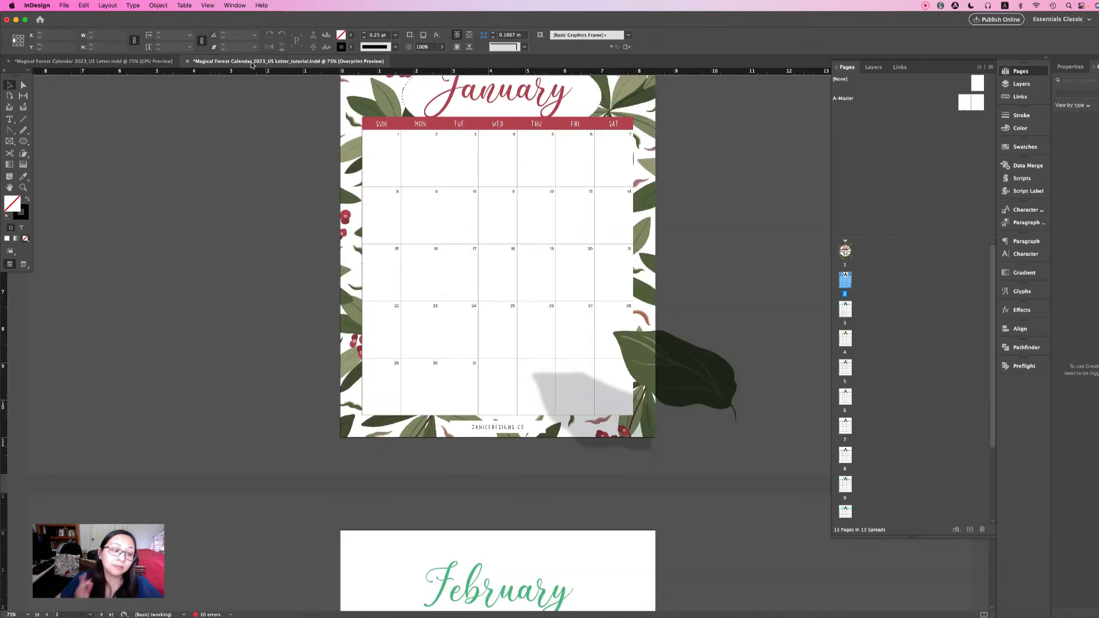
pyautogui.scroll(2, 698, 405)
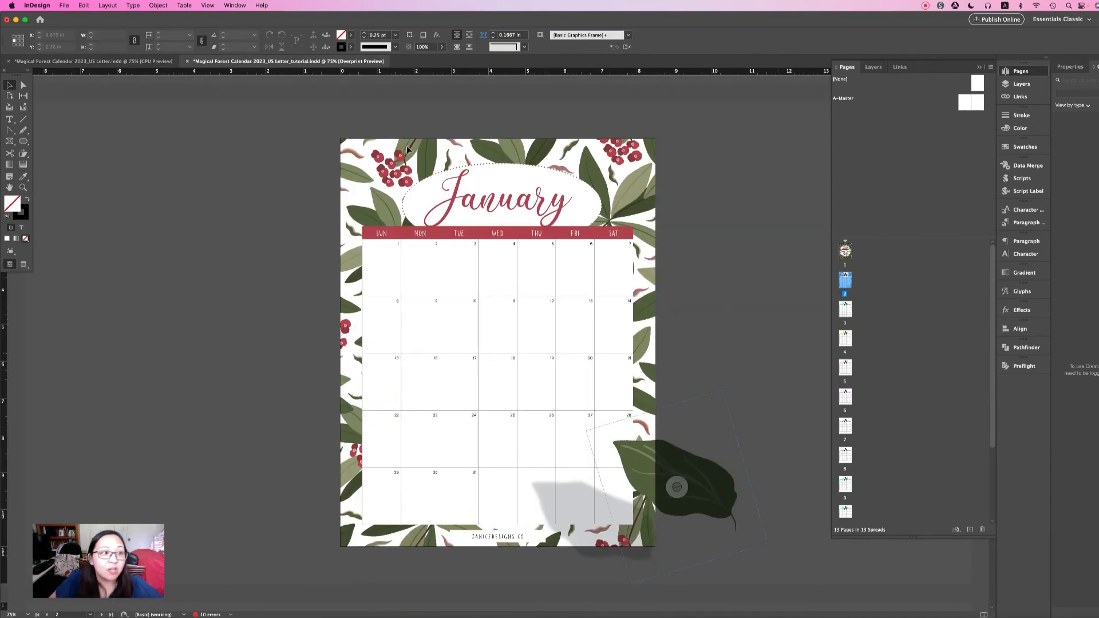
pyautogui.click(206, 5)
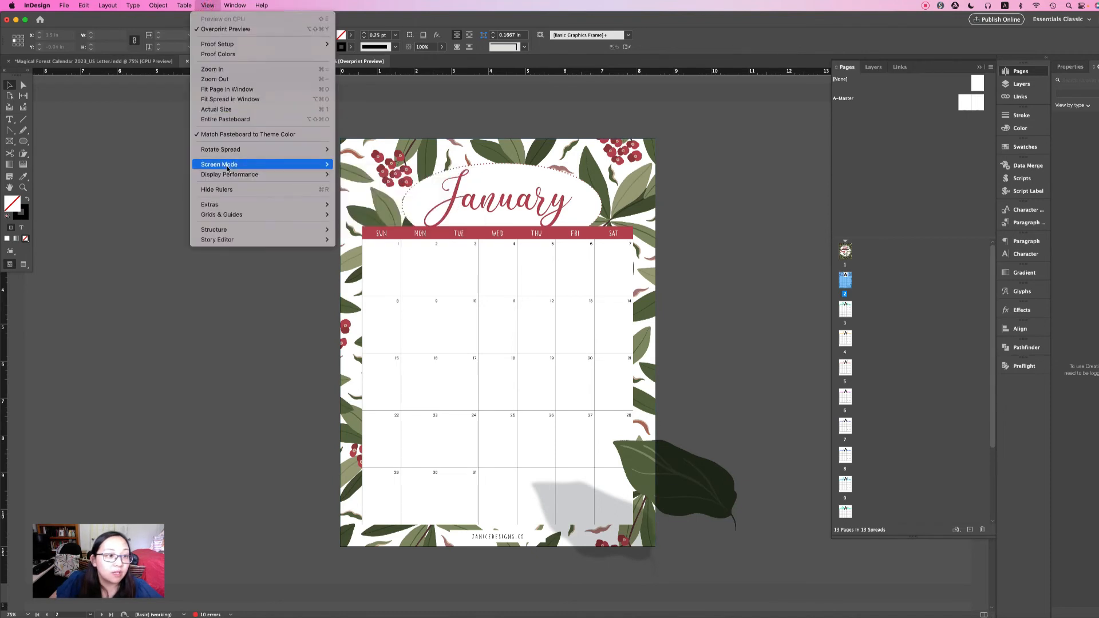
pyautogui.moveTo(232, 168)
pyautogui.click(381, 175)
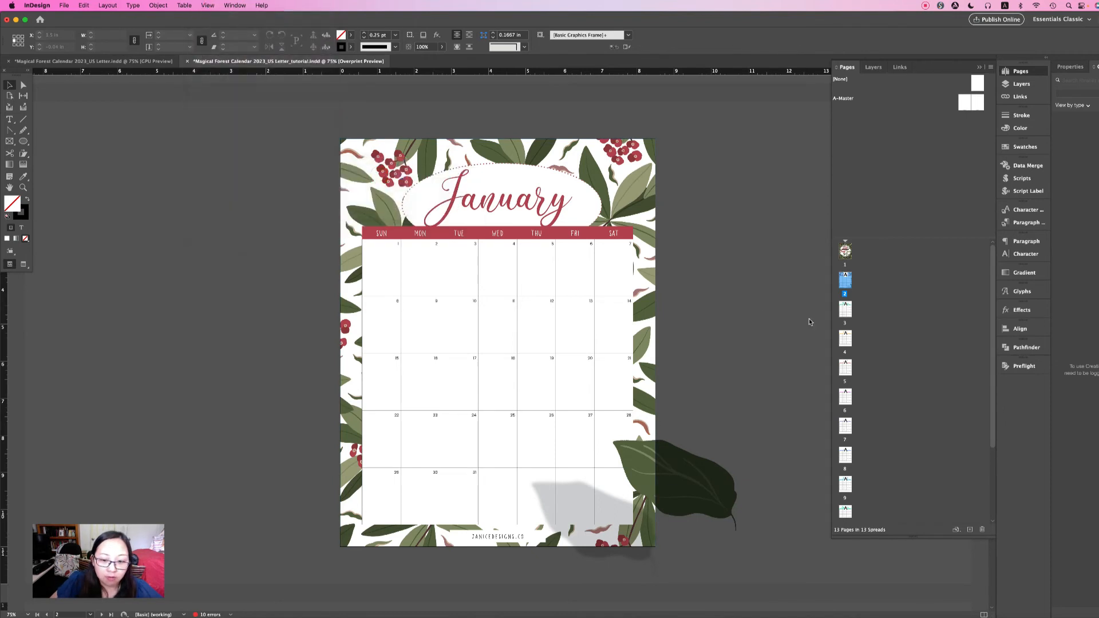
pyautogui.click(749, 309)
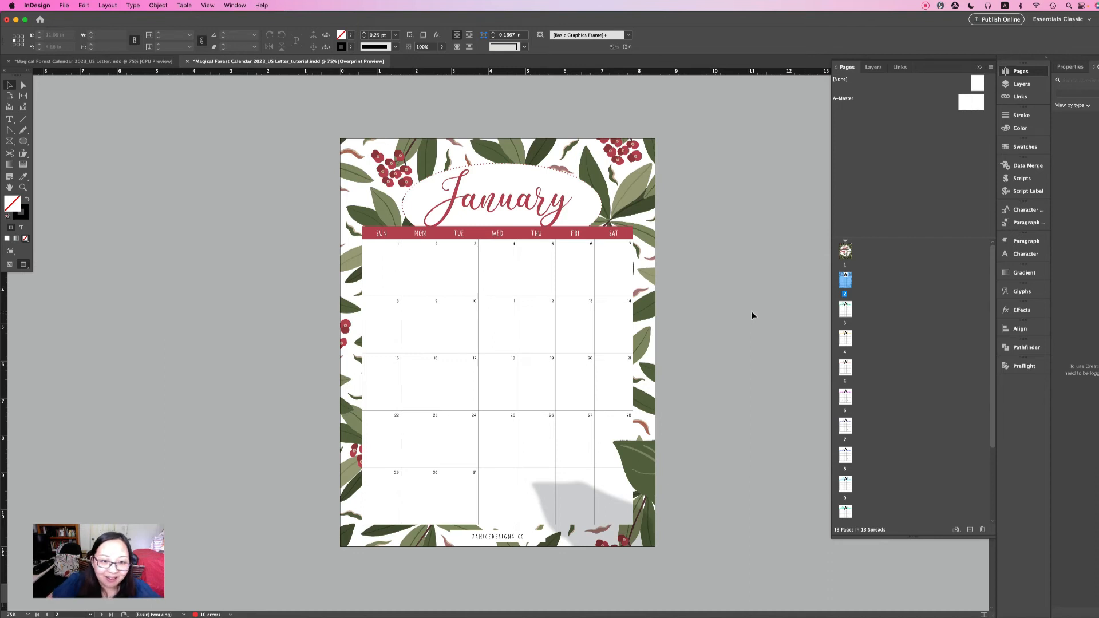
# Review the January page against the undecorated February page in preview
pyautogui.scroll(-10, 752, 314)
pyautogui.scroll(10, 751, 314)
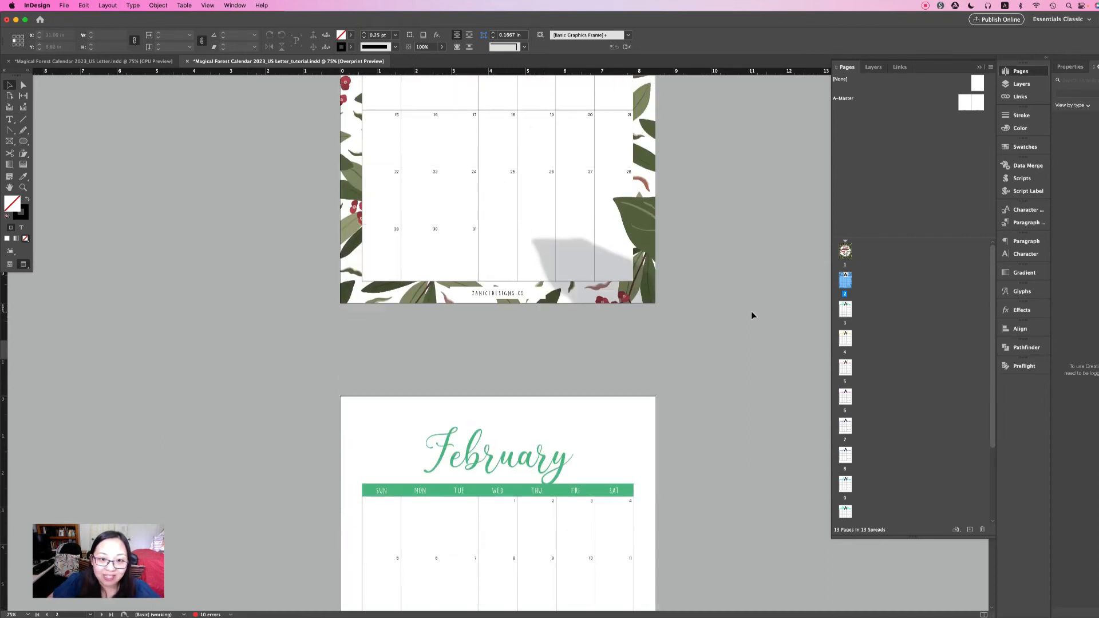
pyautogui.scroll(-7, 751, 311)
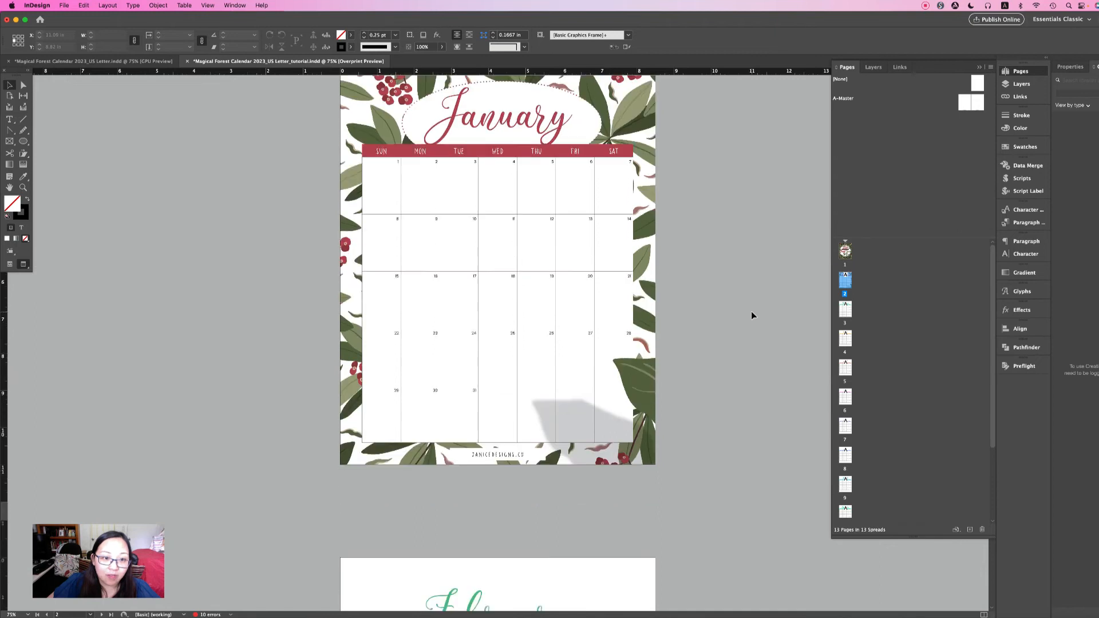
pyautogui.scroll(3, 743, 300)
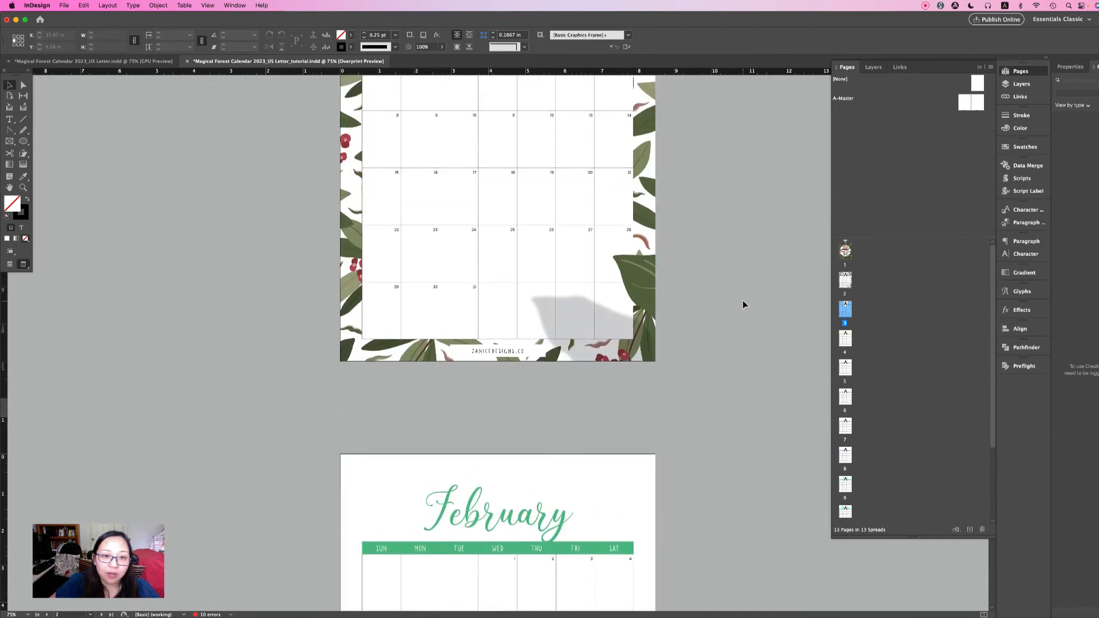
pyautogui.scroll(-5, 743, 304)
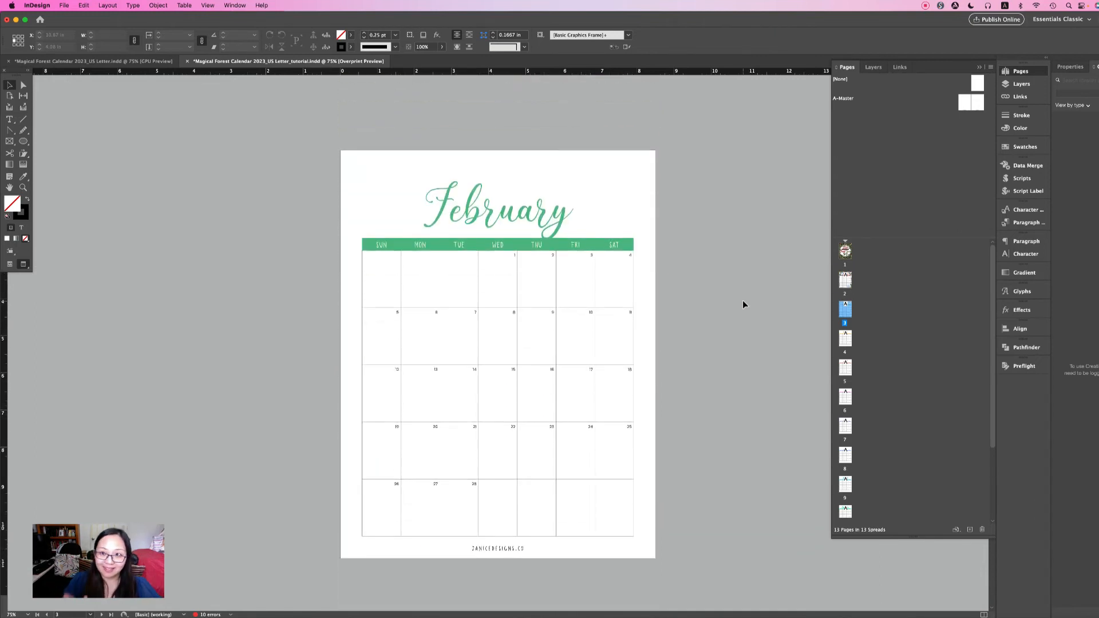
pyautogui.scroll(5, 743, 301)
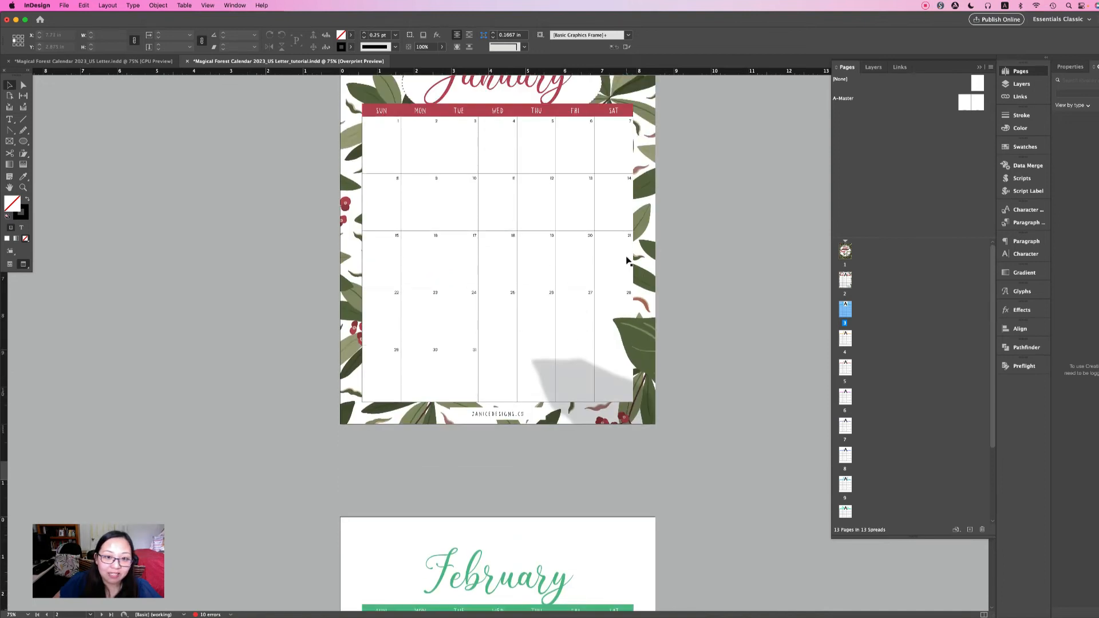
pyautogui.scroll(2, 628, 262)
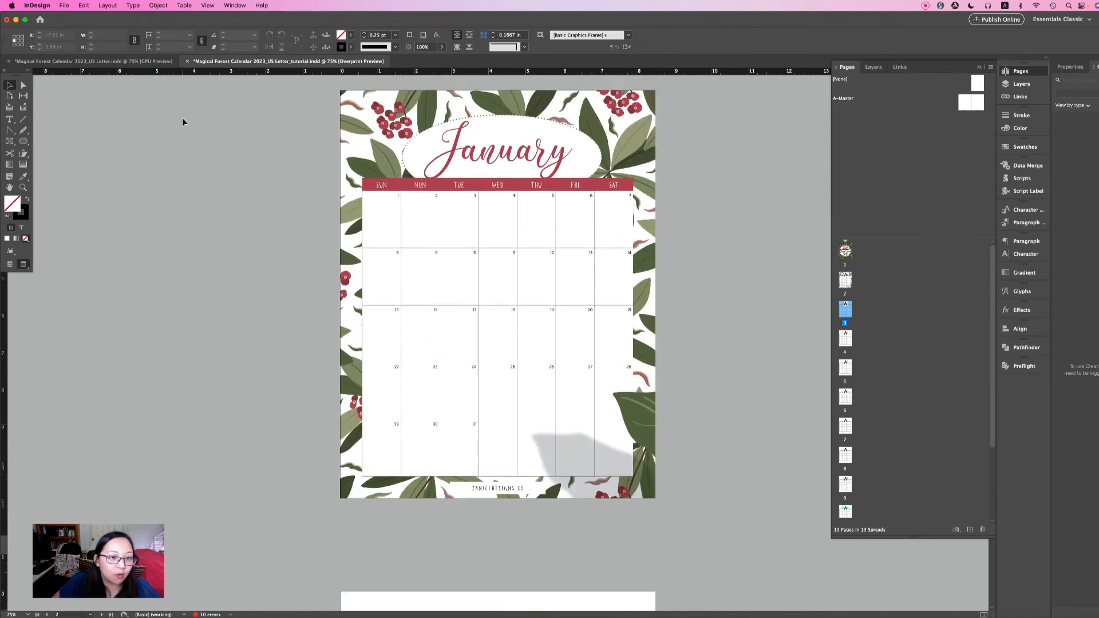
# Copy the full-page leaf pattern frame from the January page and paste it in place on the February page
pyautogui.click(363, 101)
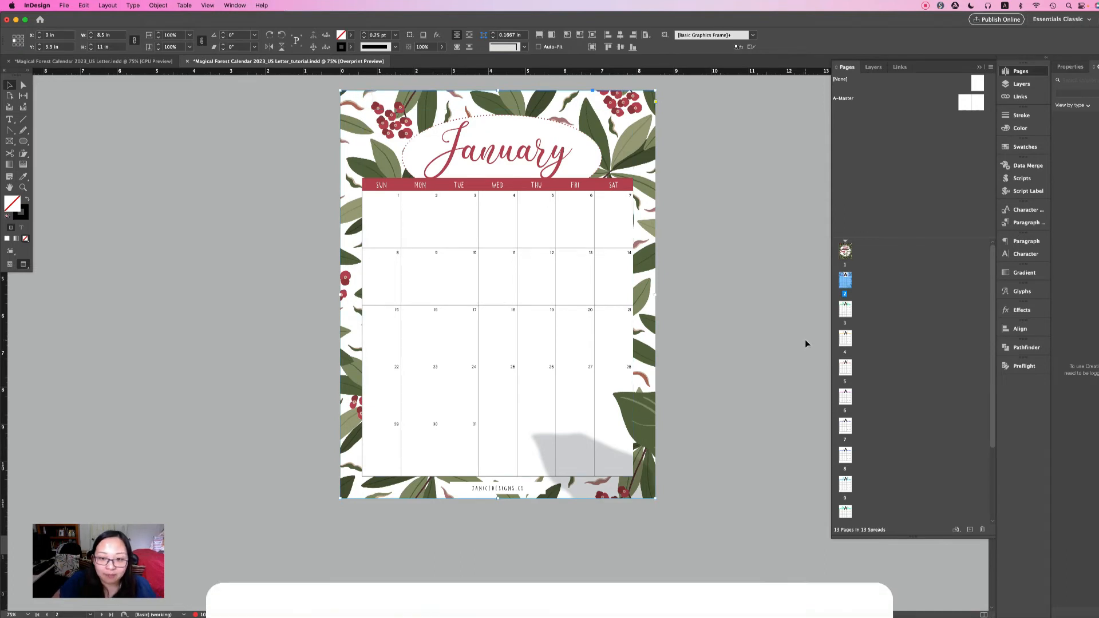
pyautogui.scroll(-5, 803, 335)
pyautogui.scroll(-4, 804, 338)
pyautogui.click(633, 175)
pyautogui.click(642, 160)
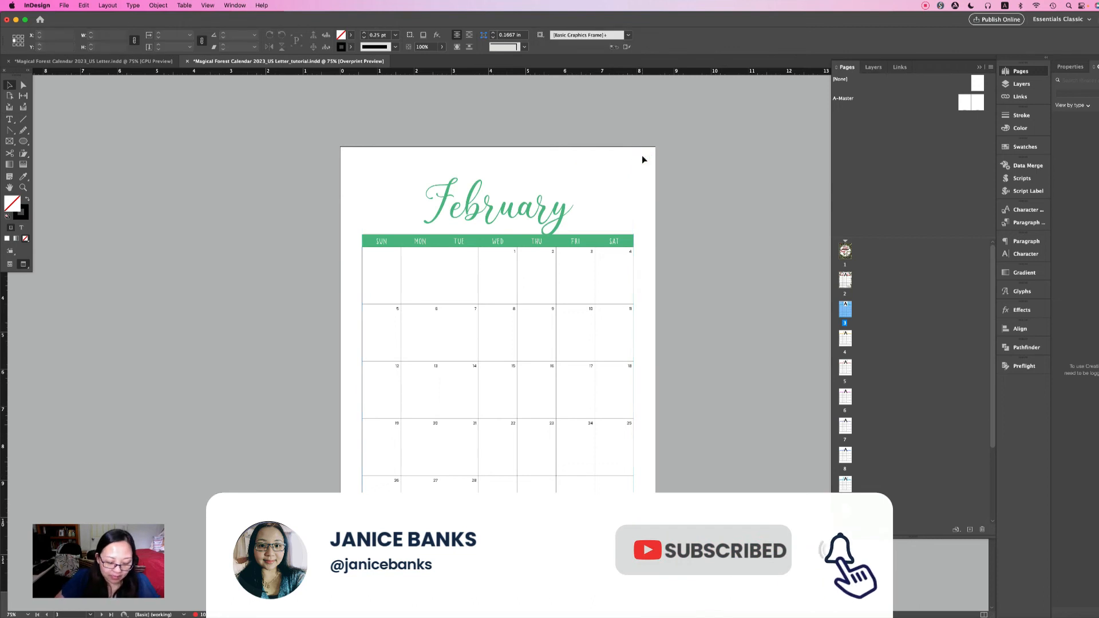
pyautogui.click(83, 5)
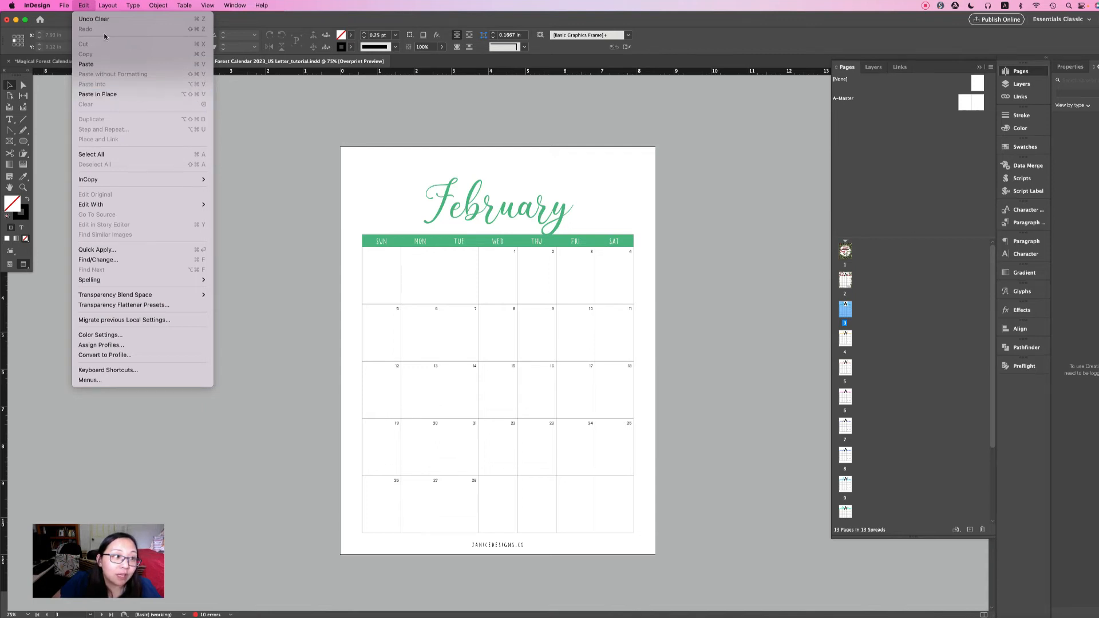
pyautogui.click(104, 94)
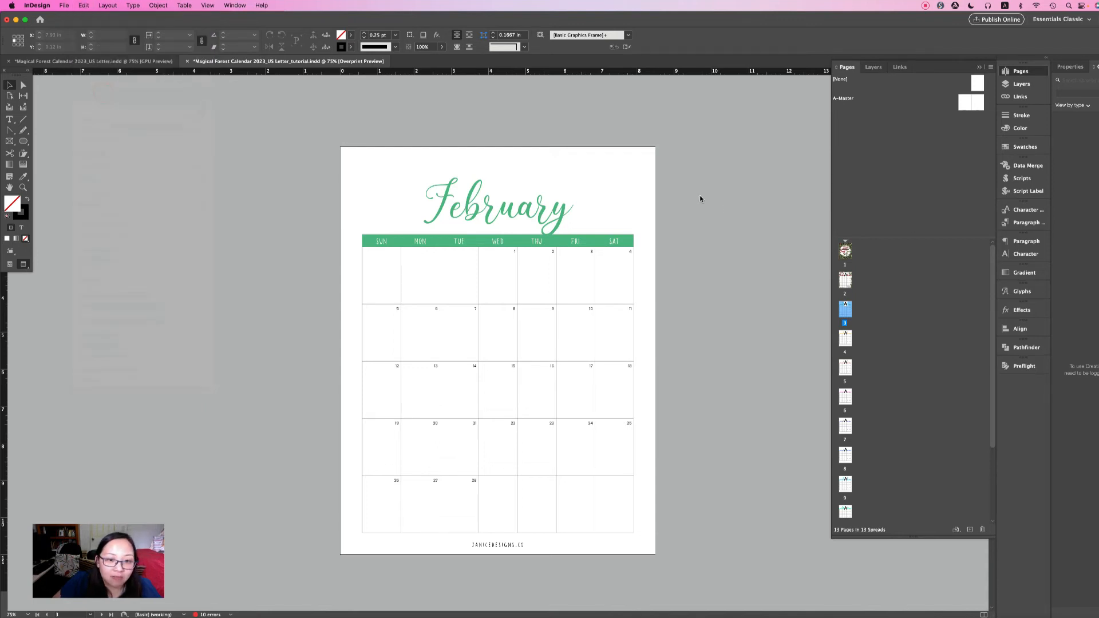
pyautogui.click(702, 211)
pyautogui.click(637, 212)
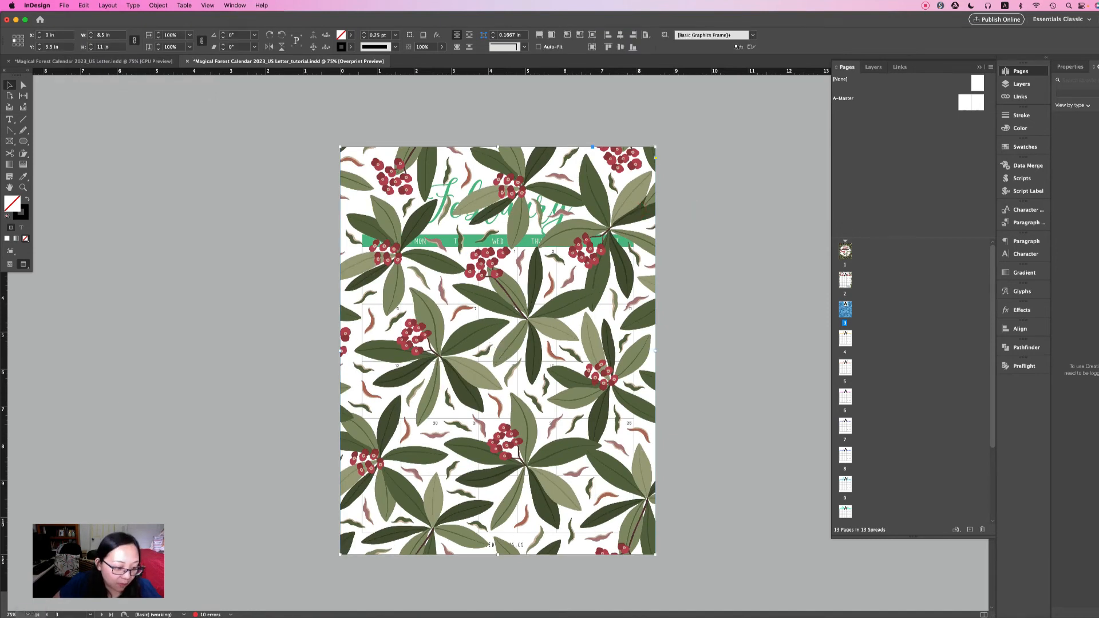
# Check the finished calendar's February pattern and replace the copied background image on the tutorial's February page with MF_PATTERN_DEER_1.png
pyautogui.click(120, 61)
pyautogui.scroll(-3, 838, 508)
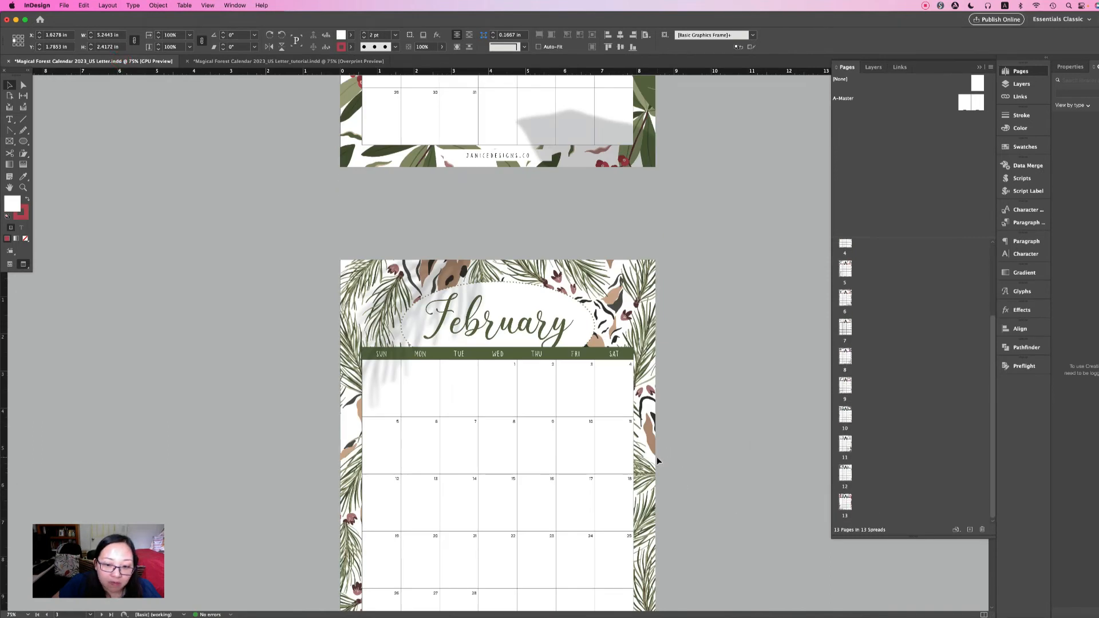
pyautogui.click(275, 62)
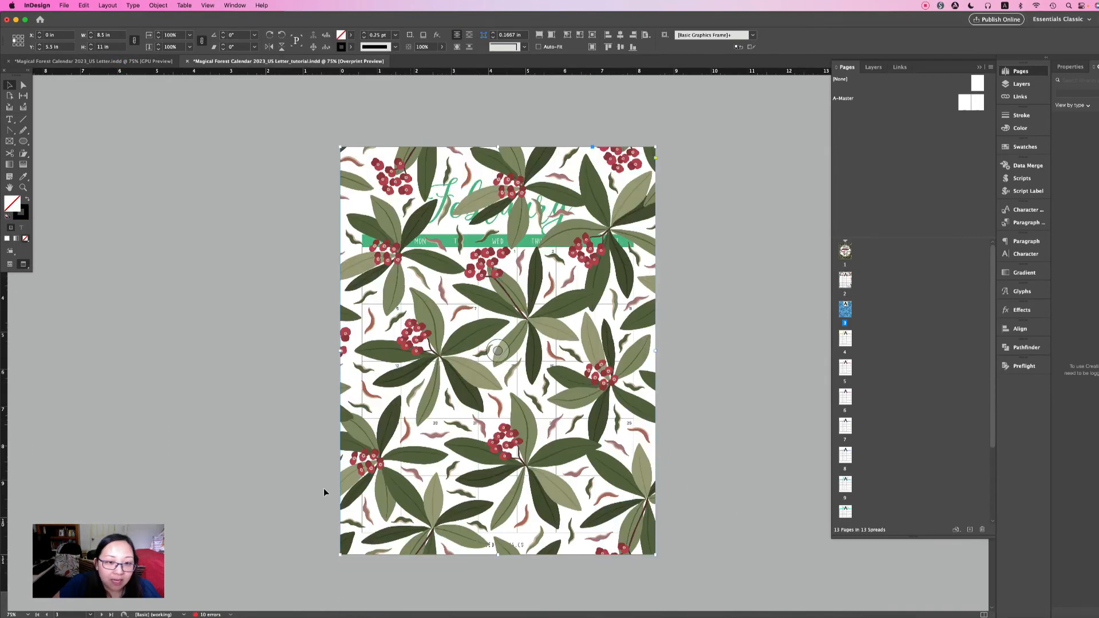
pyautogui.press('super+Tab')
pyautogui.moveTo(479, 338); pyautogui.dragTo(636, 162)
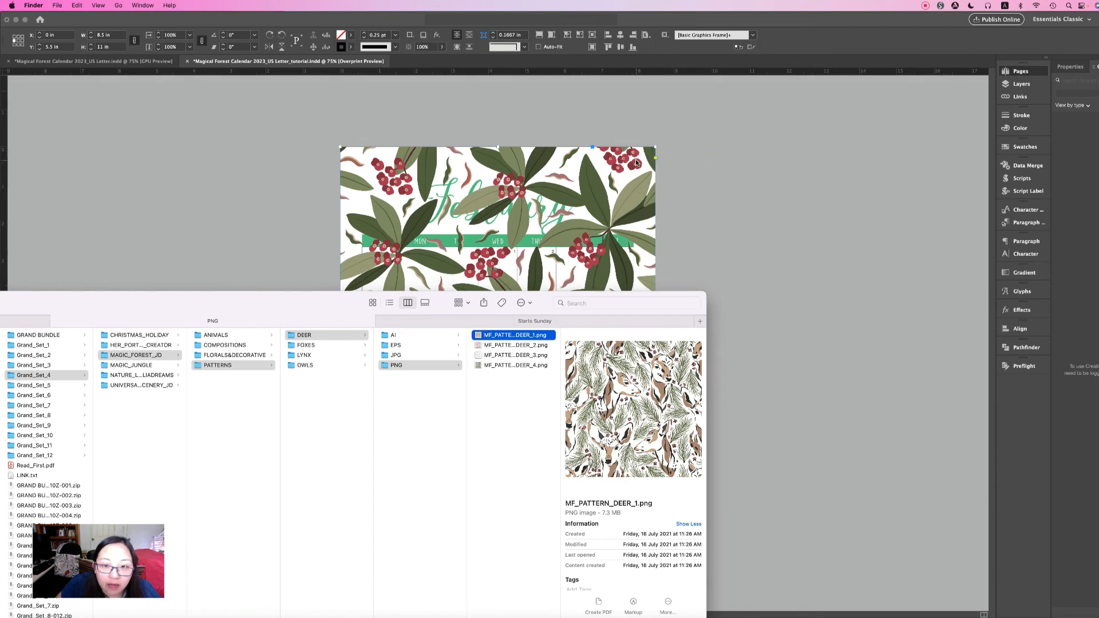
pyautogui.click(752, 170)
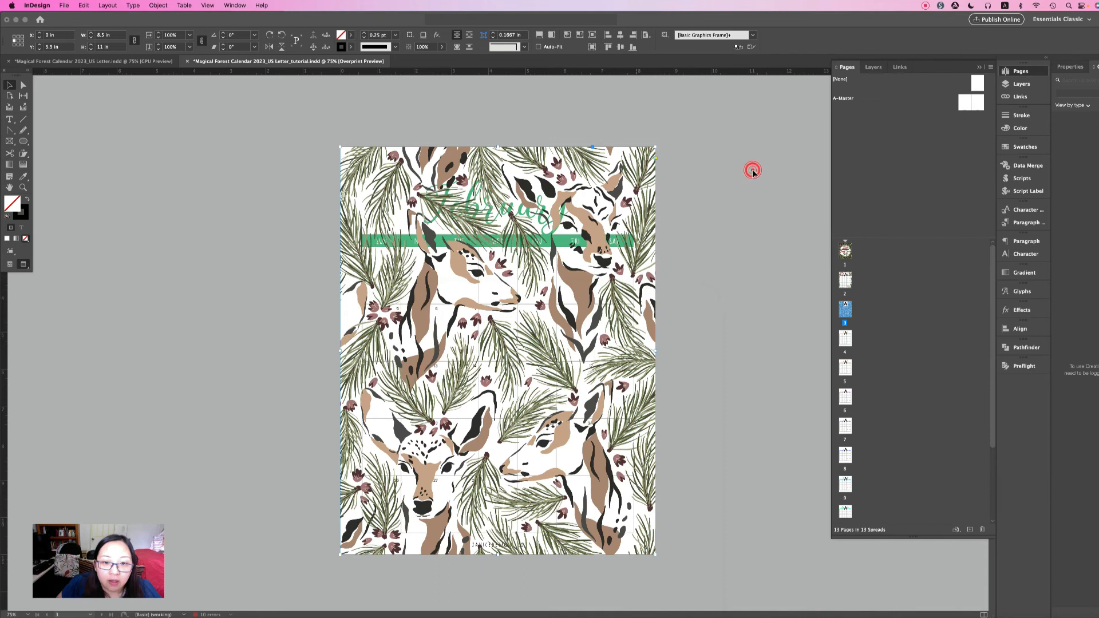
pyautogui.click(608, 162)
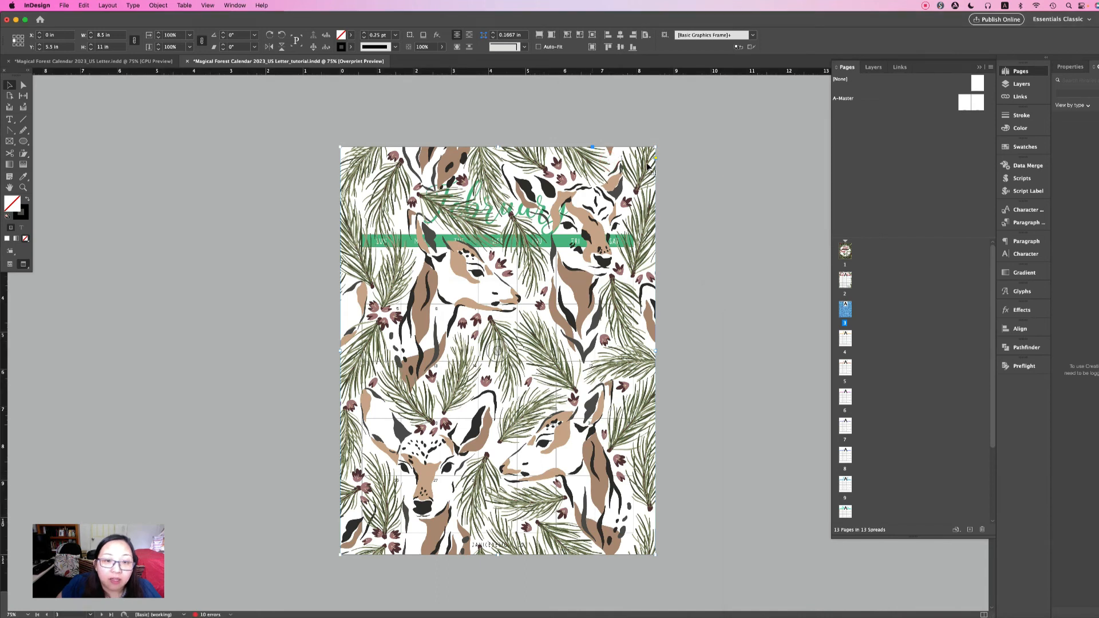
pyautogui.click(684, 147)
pyautogui.scroll(10, 631, 159)
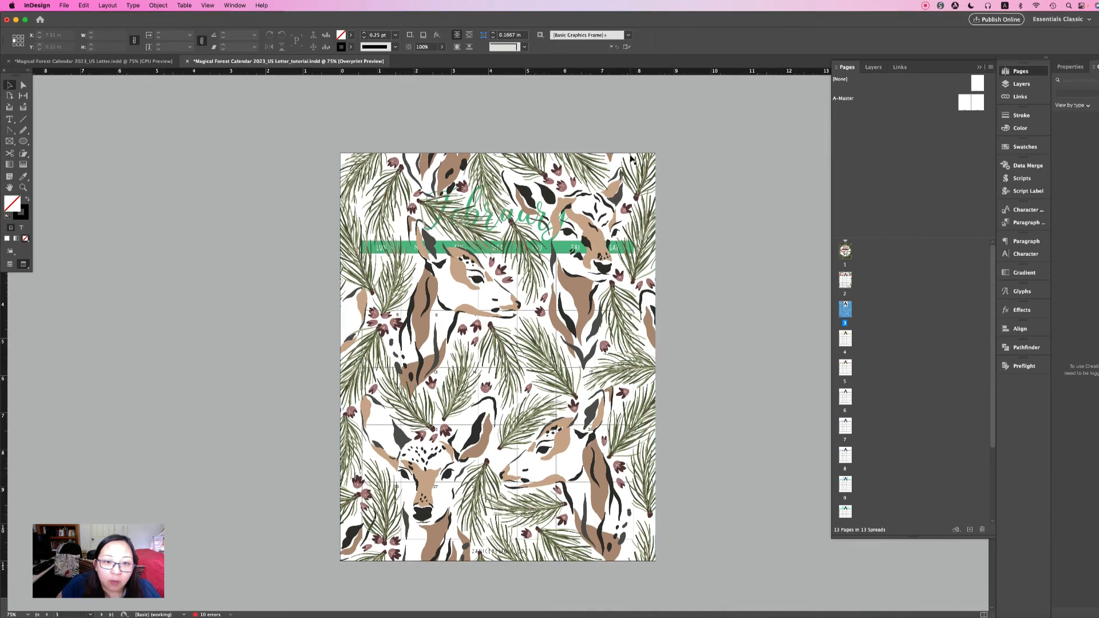
pyautogui.click(650, 109)
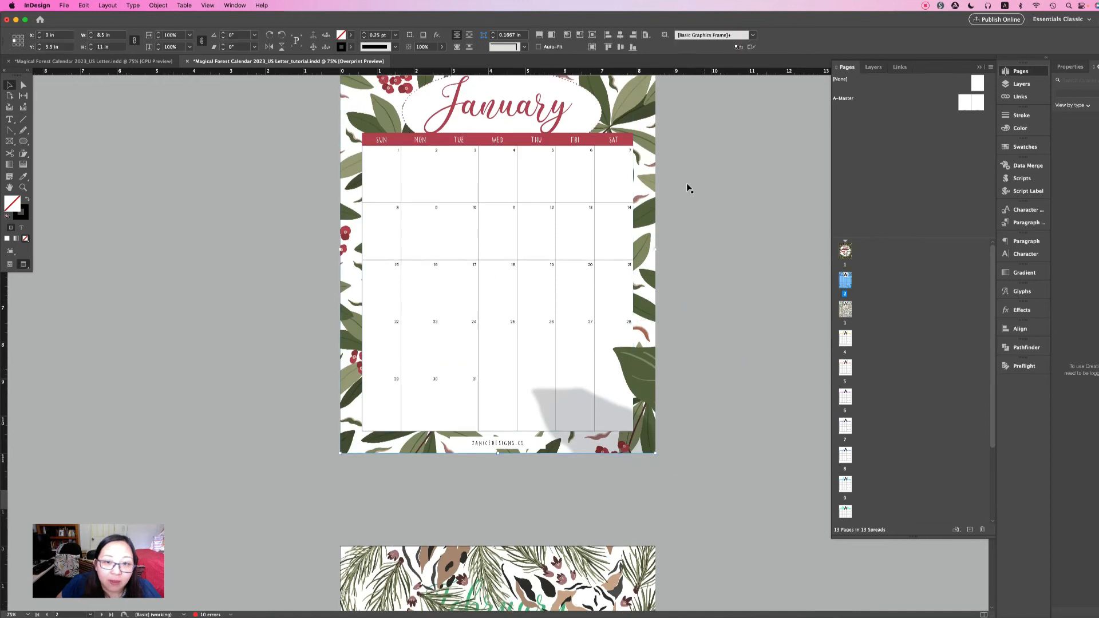
pyautogui.scroll(3, 693, 326)
pyautogui.scroll(-2, 696, 332)
pyautogui.scroll(-10, 695, 334)
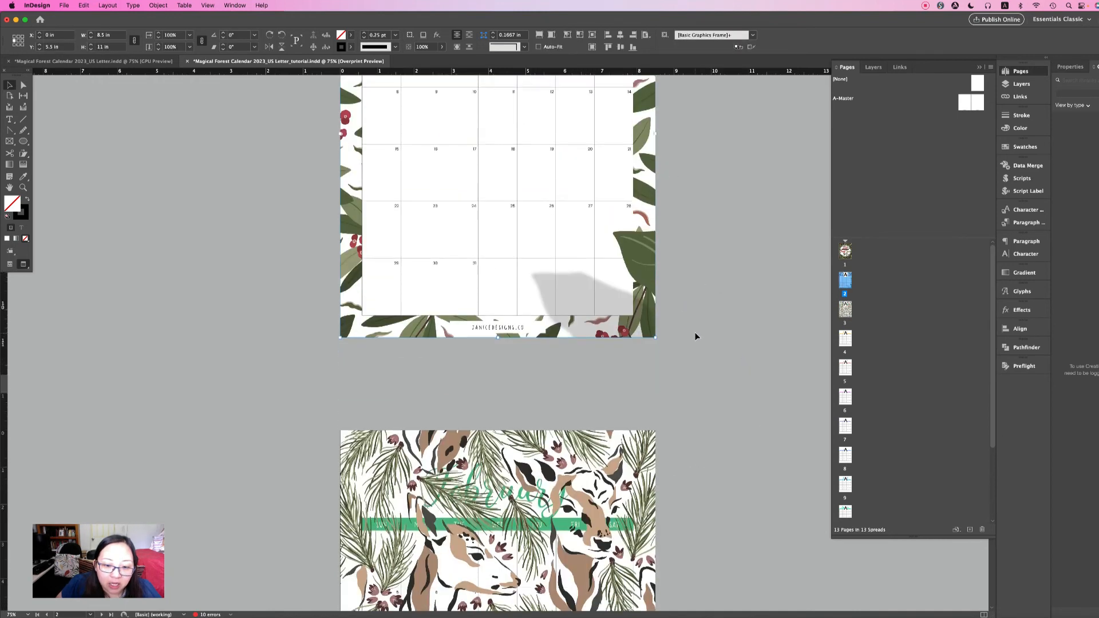
pyautogui.scroll(3, 695, 336)
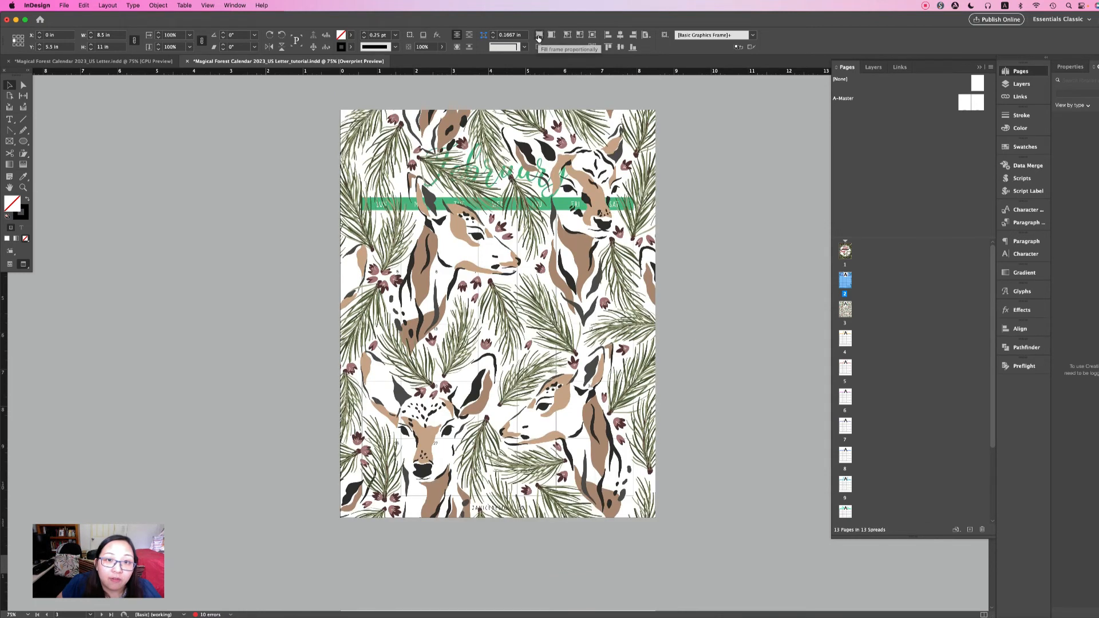
# Fit the deer pattern on the February page with Fill Frame Proportionally
pyautogui.click(673, 180)
pyautogui.click(627, 151)
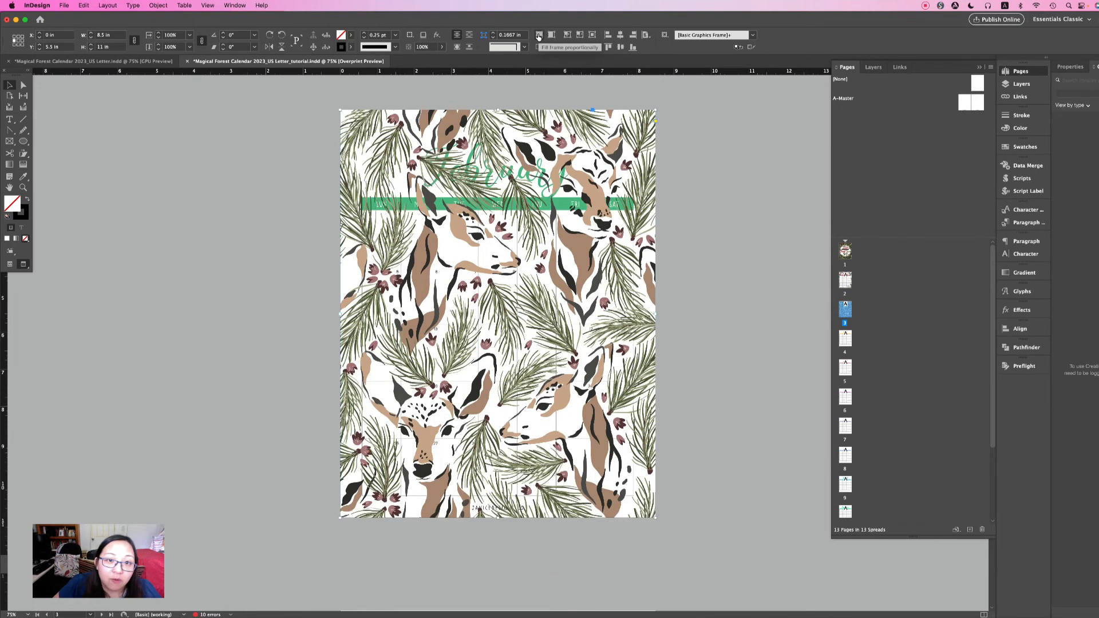
pyautogui.click(538, 35)
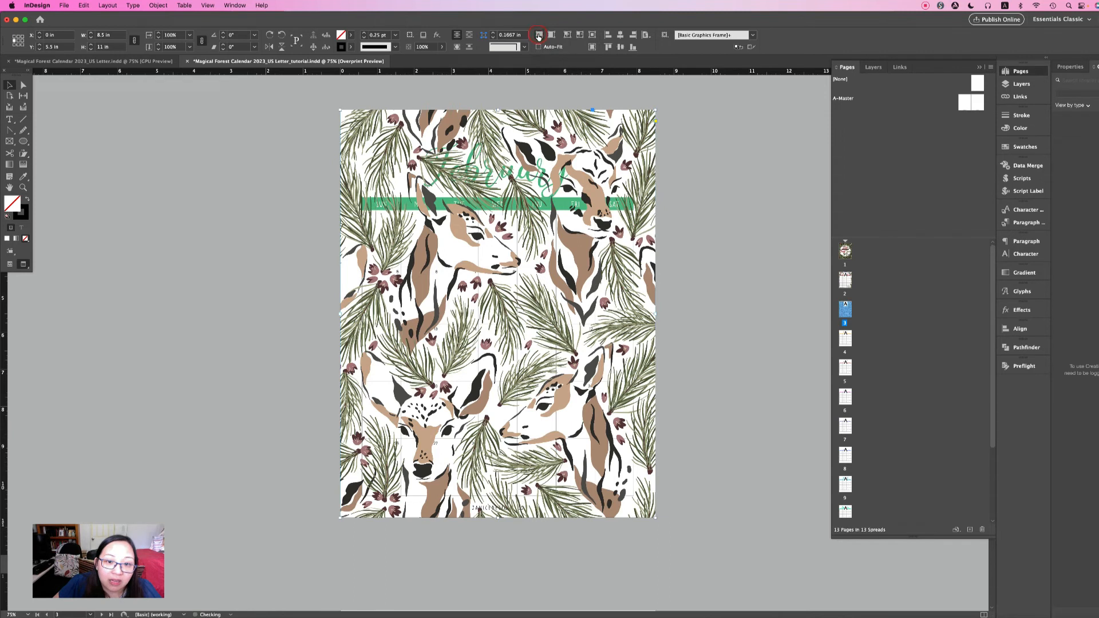
pyautogui.click(699, 137)
pyautogui.click(658, 185)
pyautogui.click(729, 189)
pyautogui.scroll(10, 730, 191)
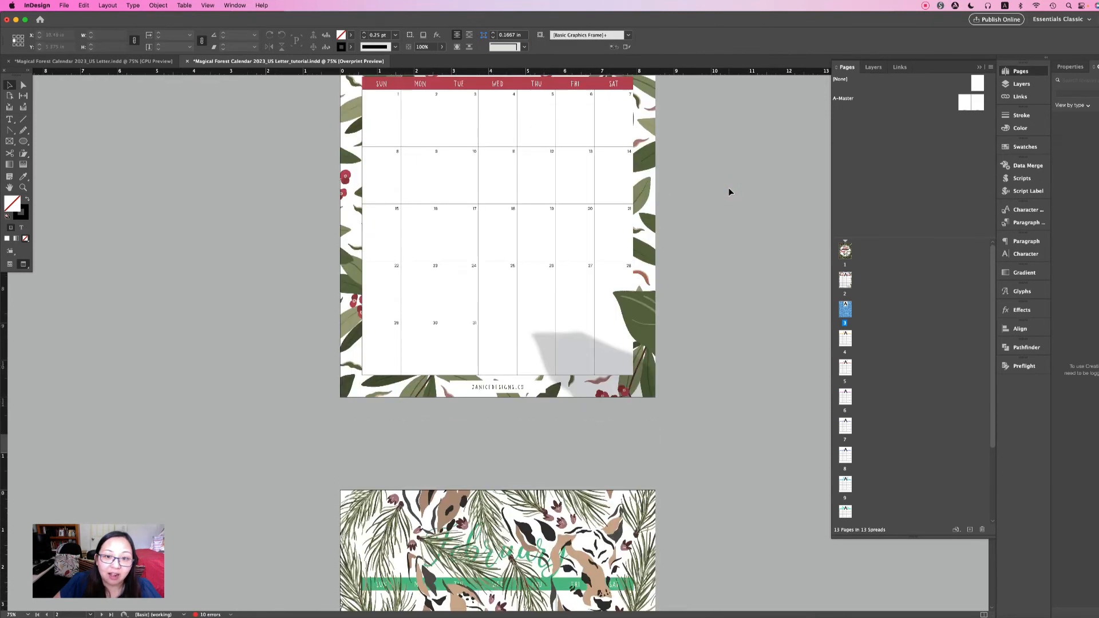
pyautogui.click(642, 131)
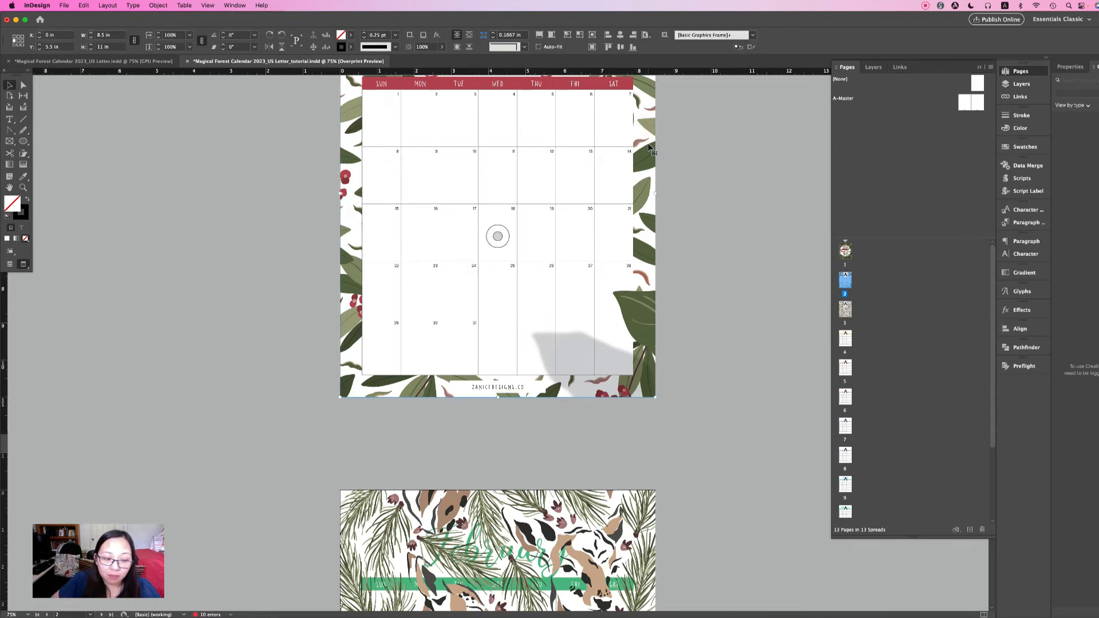
pyautogui.click(719, 312)
pyautogui.scroll(-8, 718, 313)
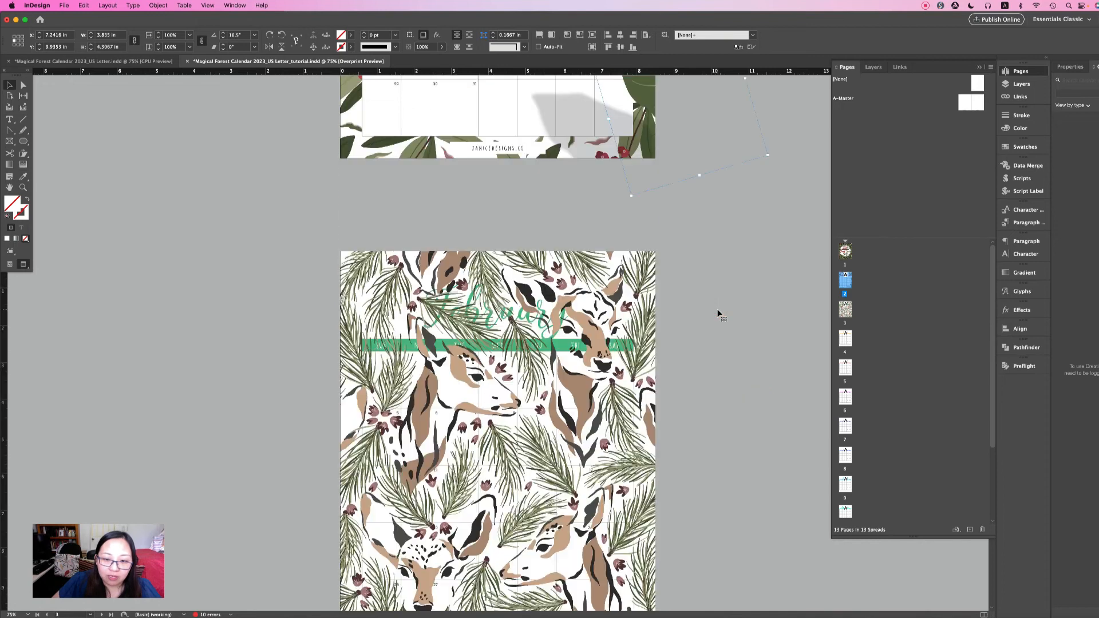
pyautogui.scroll(-2, 719, 312)
pyautogui.click(716, 309)
# Arrange the deer pattern frame behind the February title and calendar table
pyautogui.click(640, 253)
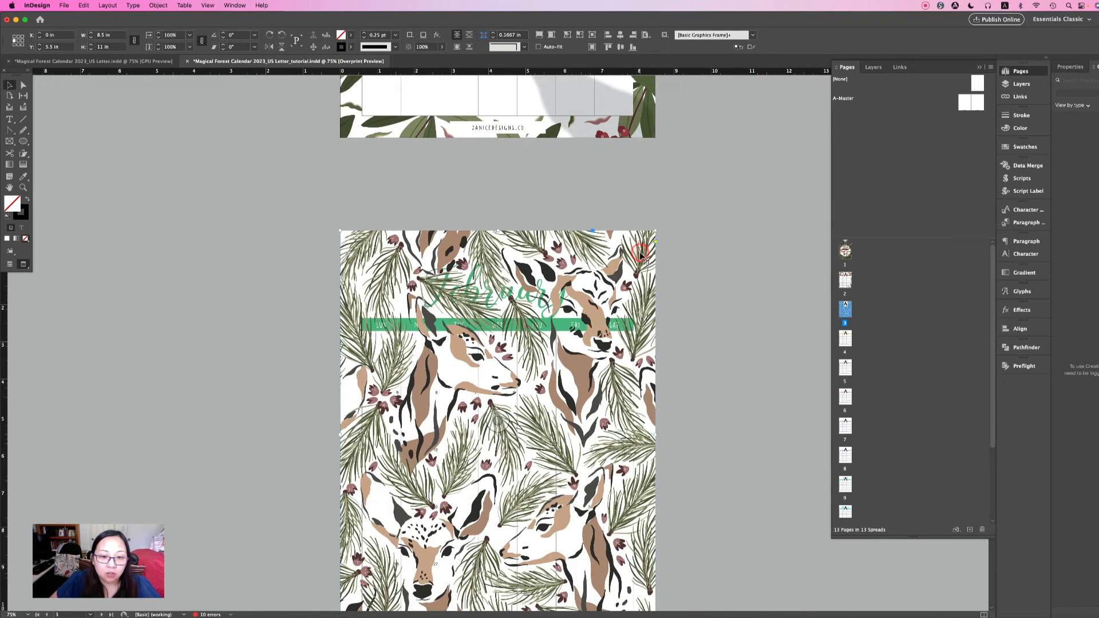
pyautogui.rightClick(640, 255)
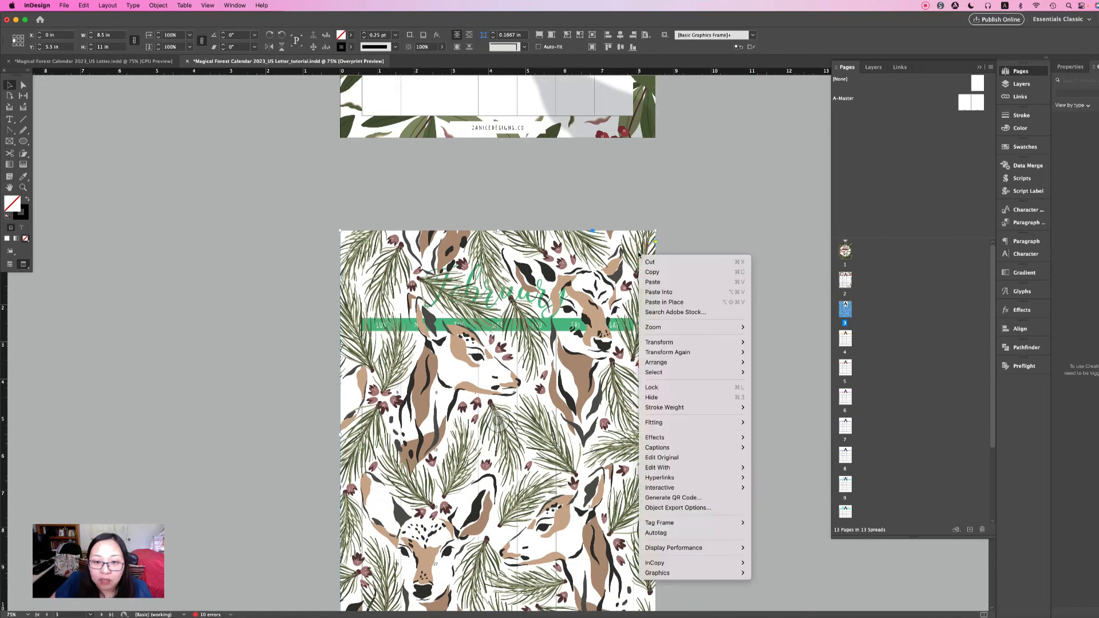
pyautogui.moveTo(678, 352)
pyautogui.click(761, 373)
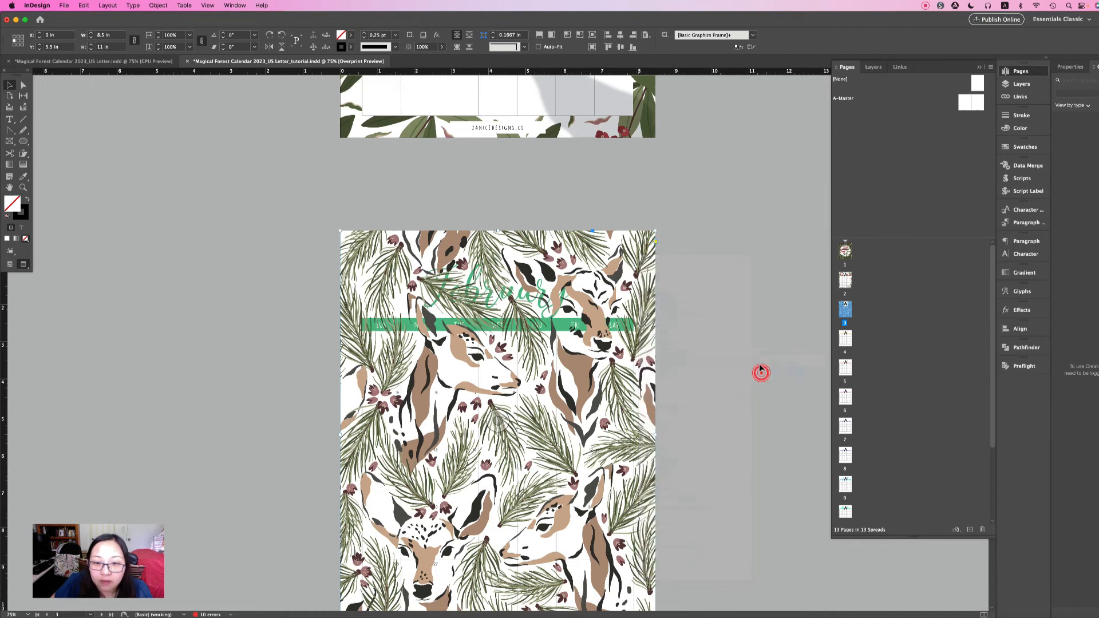
pyautogui.click(732, 299)
pyautogui.scroll(-2, 733, 302)
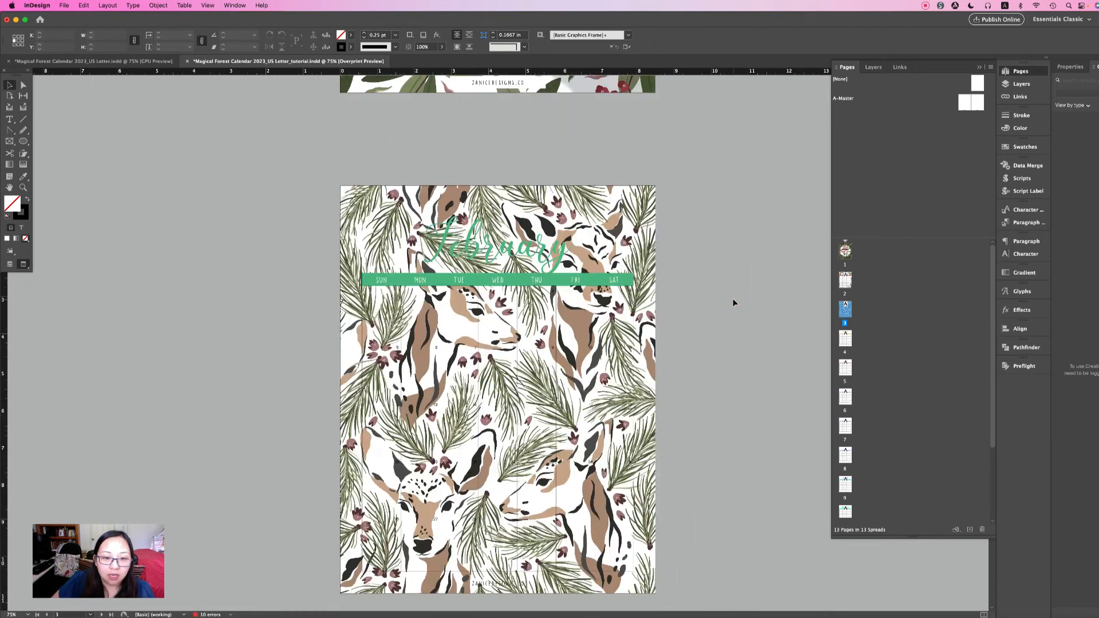
# Fill all the date cells of the February calendar table with the [Paper] swatch
pyautogui.doubleClick(382, 306)
pyautogui.moveTo(375, 296); pyautogui.dragTo(613, 568)
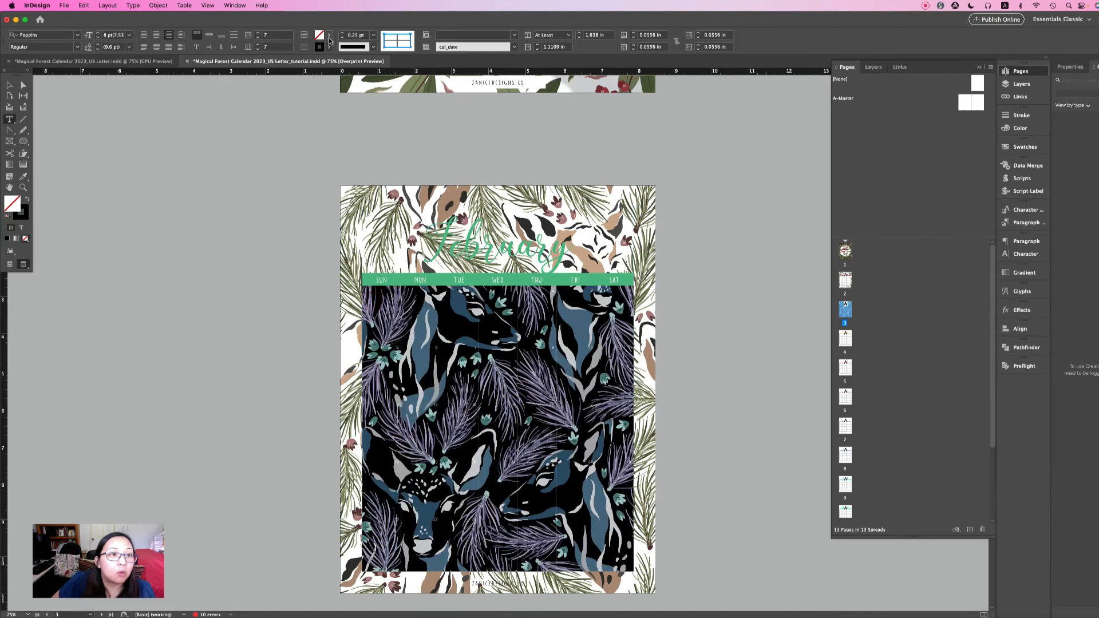
pyautogui.click(330, 36)
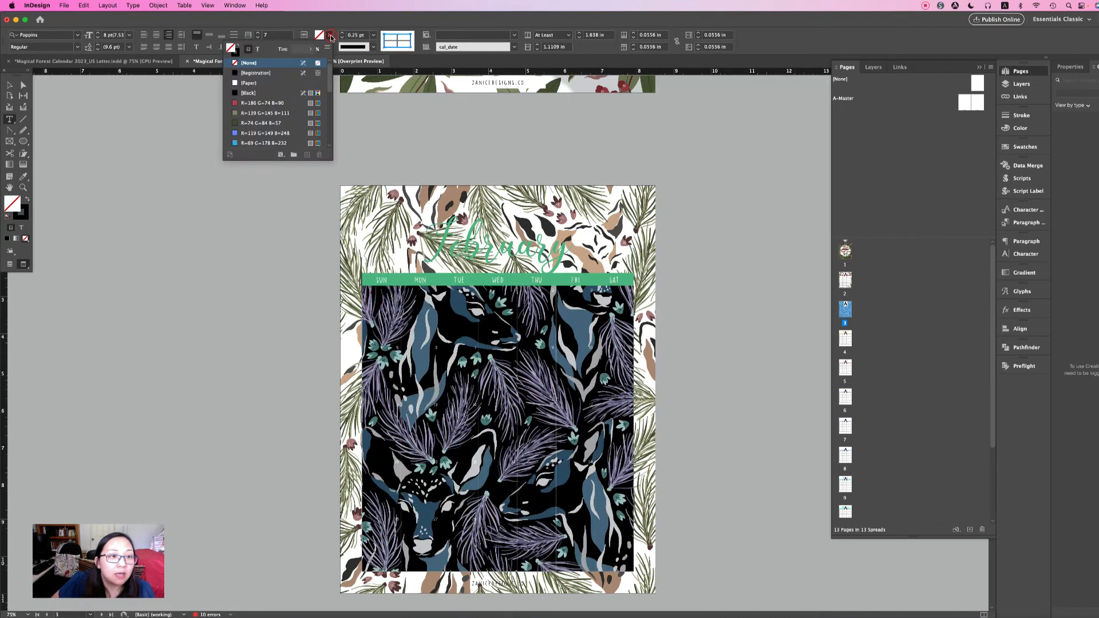
pyautogui.click(255, 85)
pyautogui.click(9, 85)
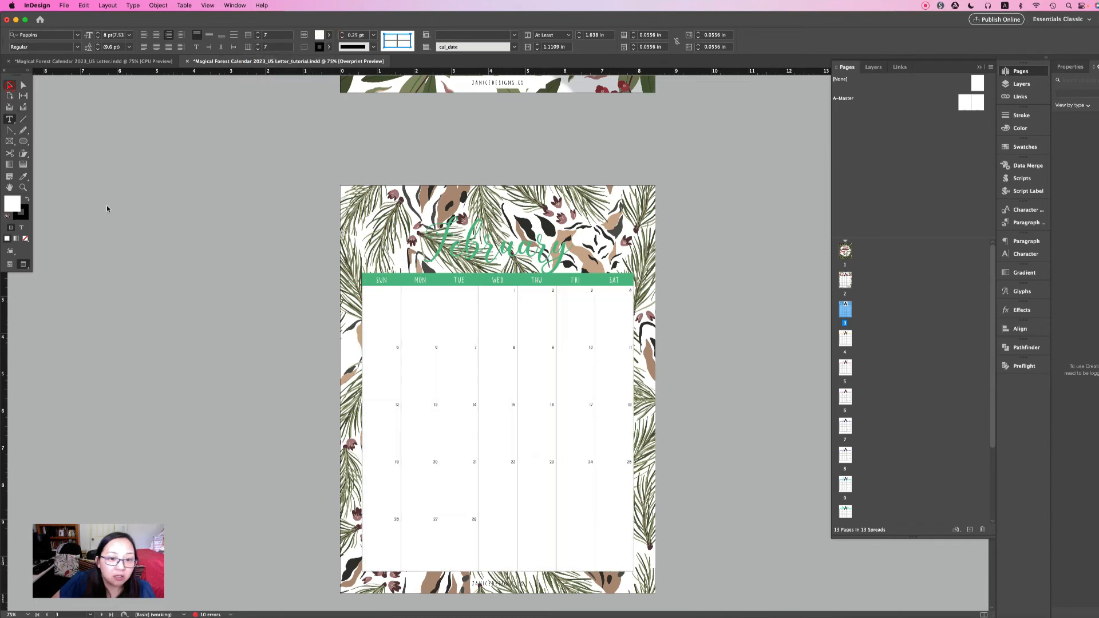
# Select and copy the white ellipse with the dotted outline behind the January title
pyautogui.scroll(-3, 696, 325)
pyautogui.scroll(12, 696, 329)
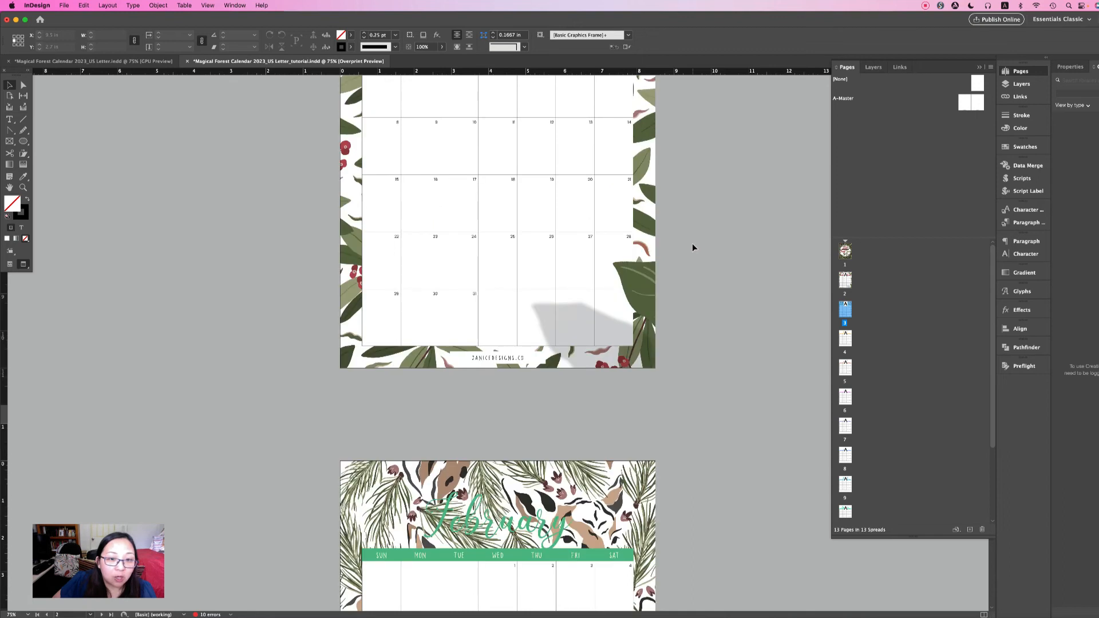
pyautogui.scroll(10, 692, 246)
pyautogui.click(499, 243)
pyautogui.moveTo(499, 243); pyautogui.dragTo(519, 297)
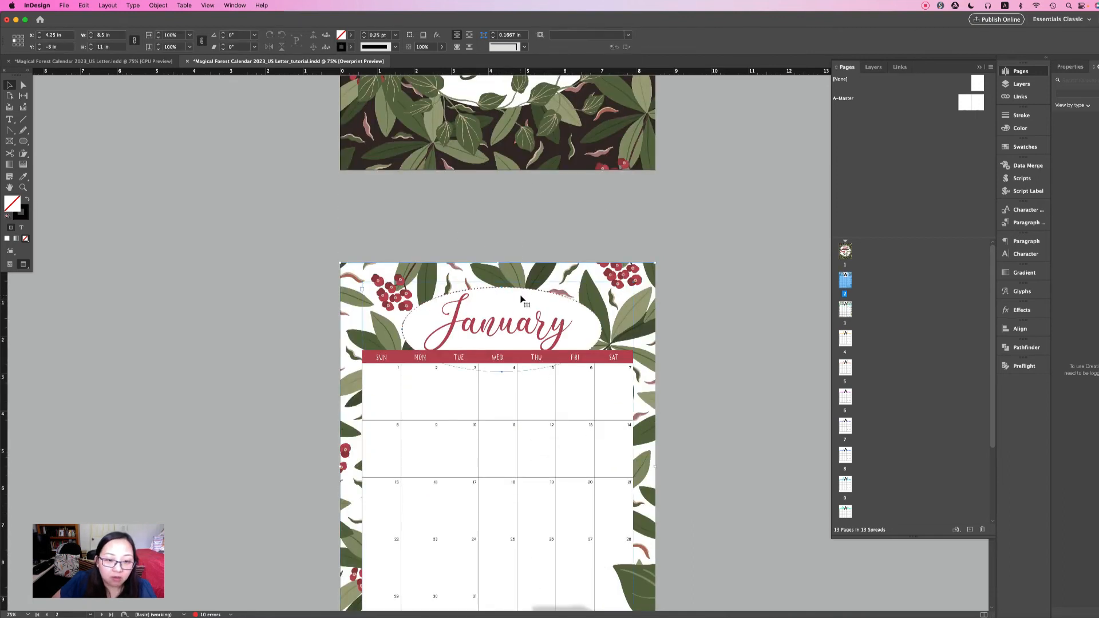
pyautogui.click(643, 273)
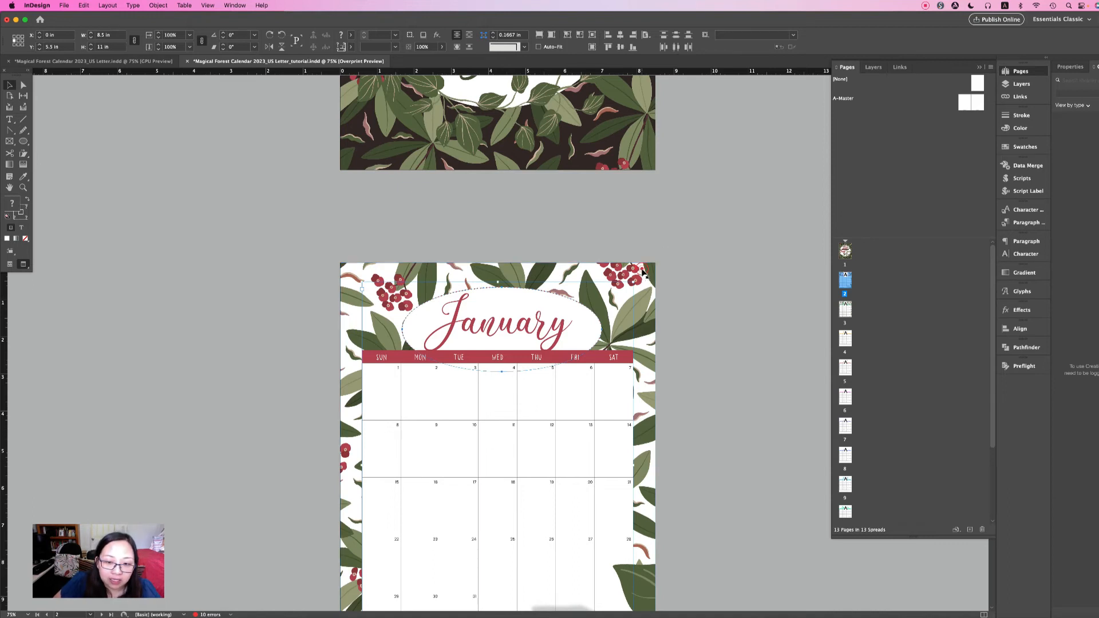
pyautogui.click(619, 377)
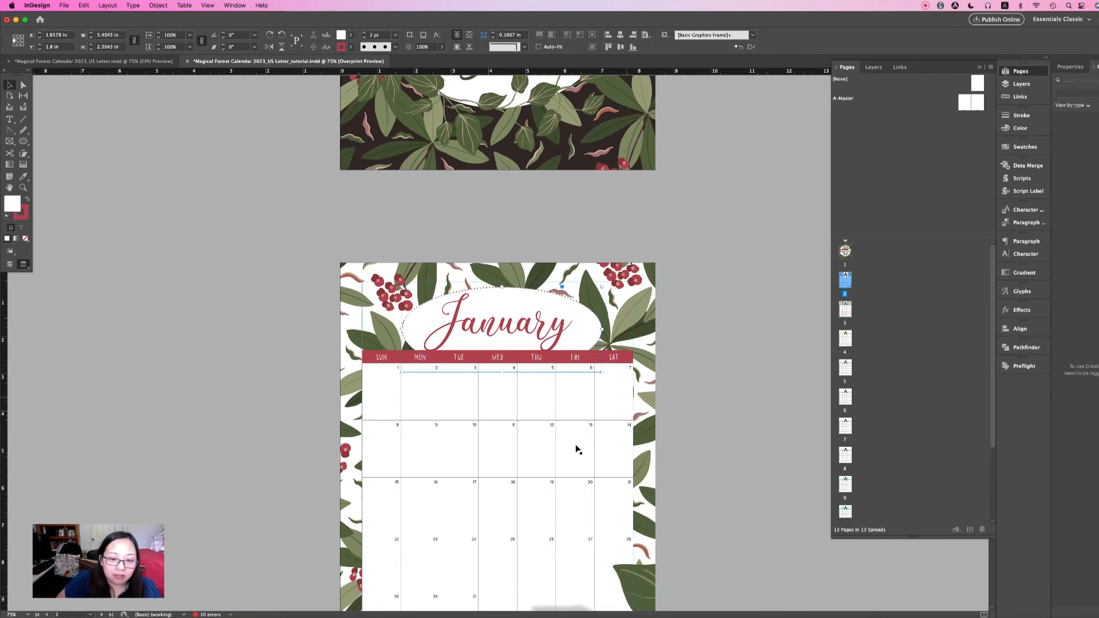
# Paste the dotted white ellipse in place on the February page
pyautogui.click(715, 503)
pyautogui.scroll(-6, 715, 502)
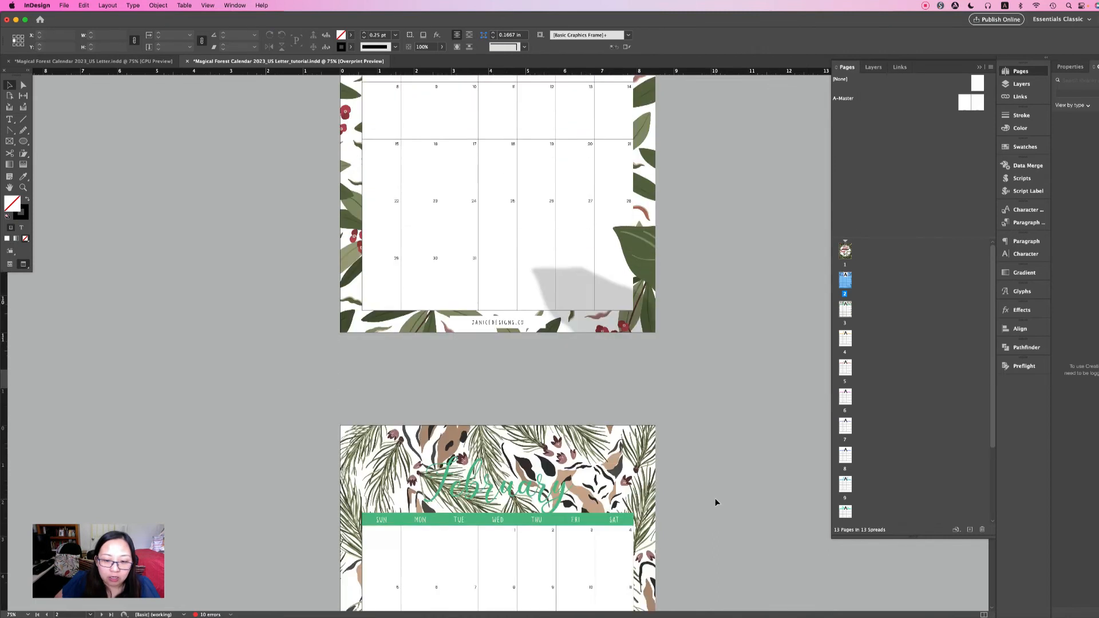
pyautogui.scroll(-4, 716, 498)
pyautogui.click(646, 425)
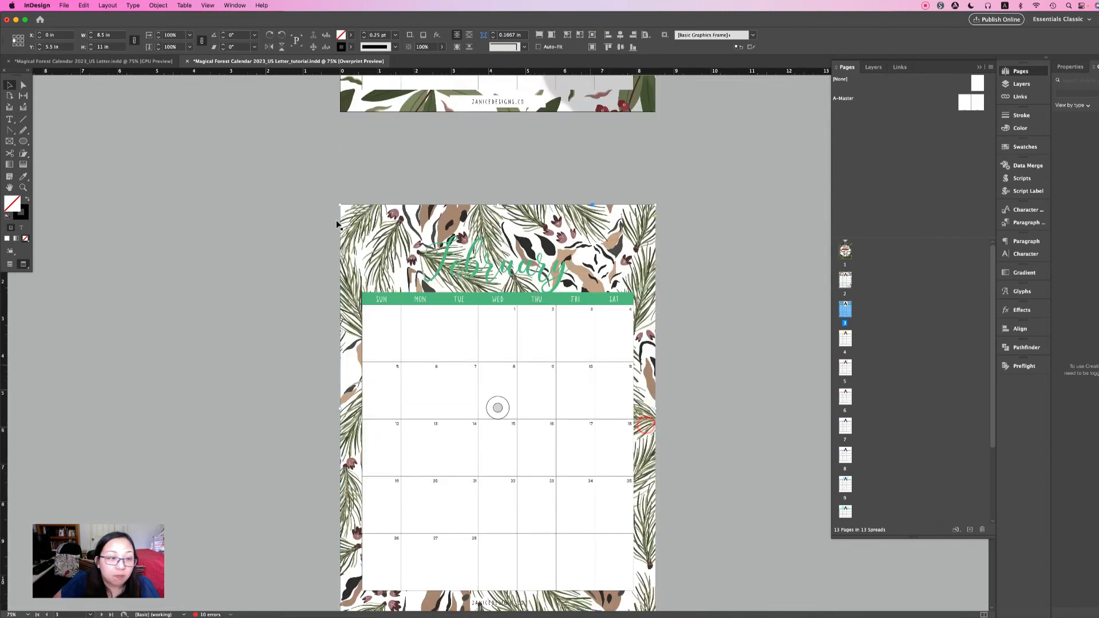
pyautogui.click(79, 6)
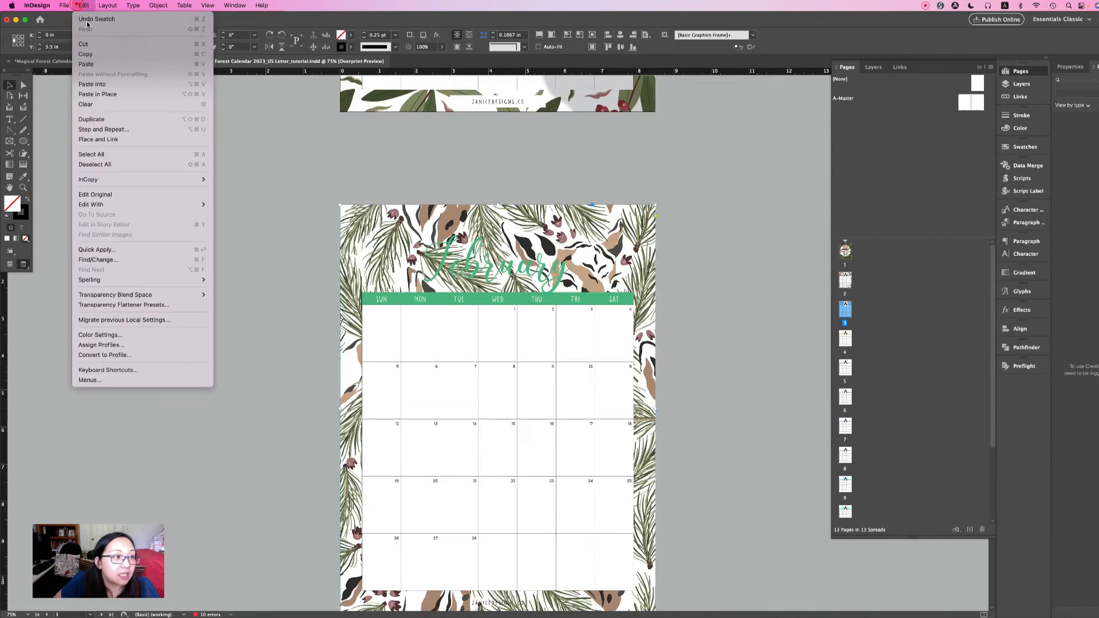
pyautogui.click(98, 93)
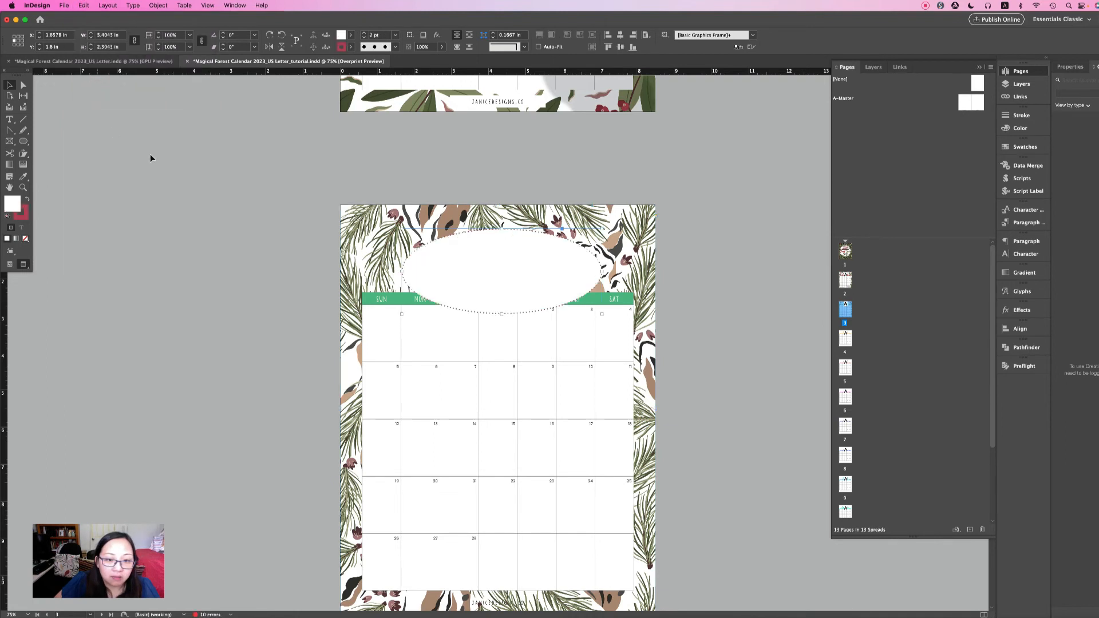
# Colour the February ellipse's dotted outline with a green sampled from the deer pattern, and save it as swatch R=138 G=144 B=109 above the other colours
pyautogui.click(134, 61)
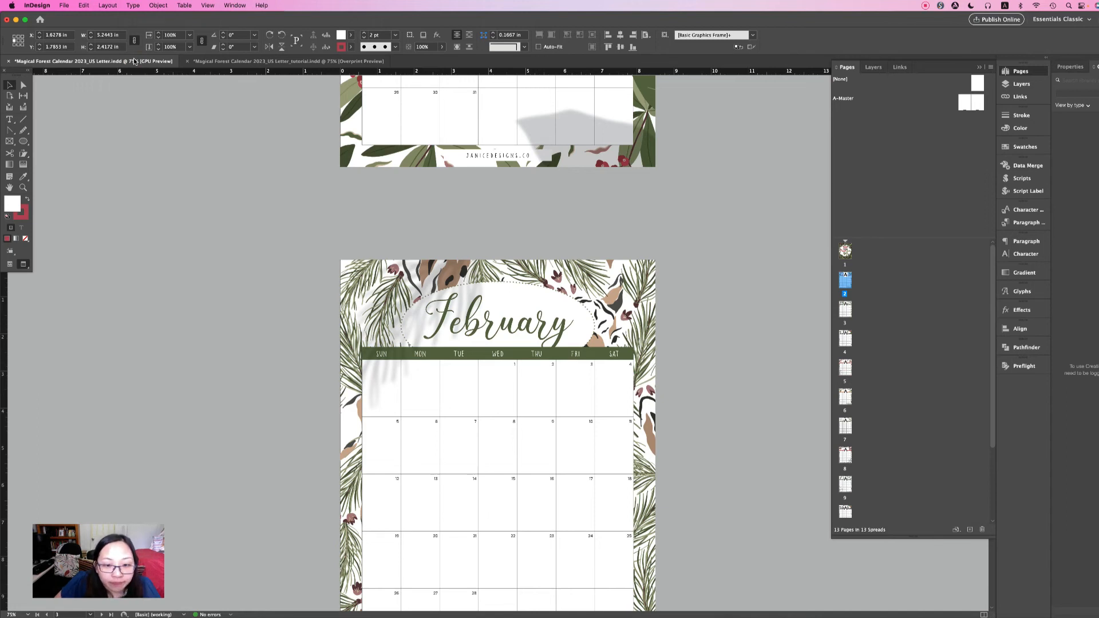
pyautogui.click(198, 62)
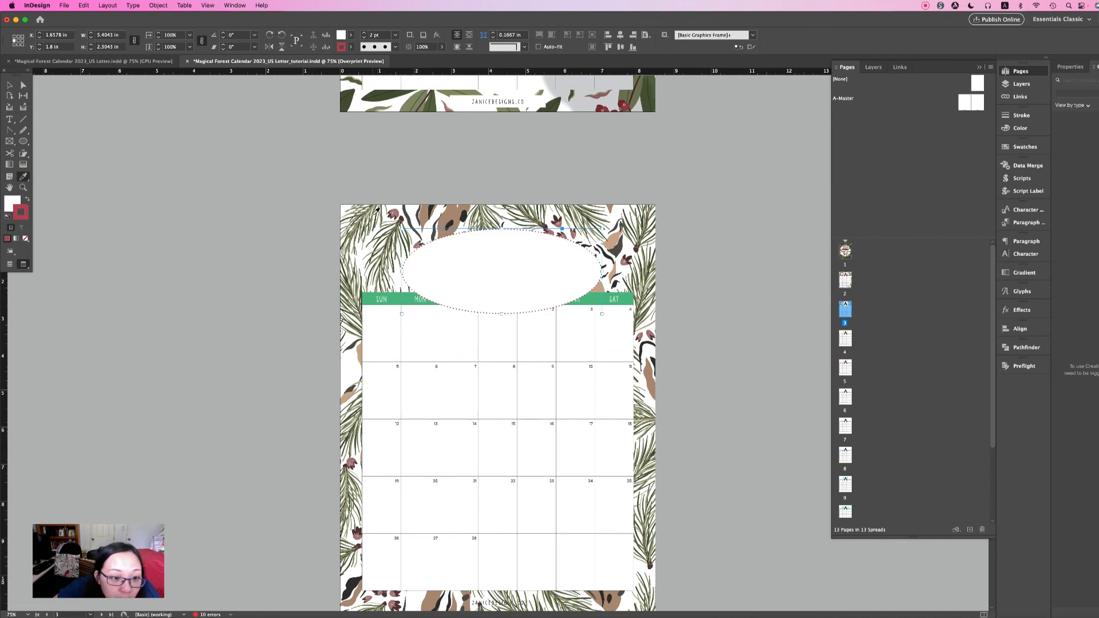
pyautogui.click(368, 212)
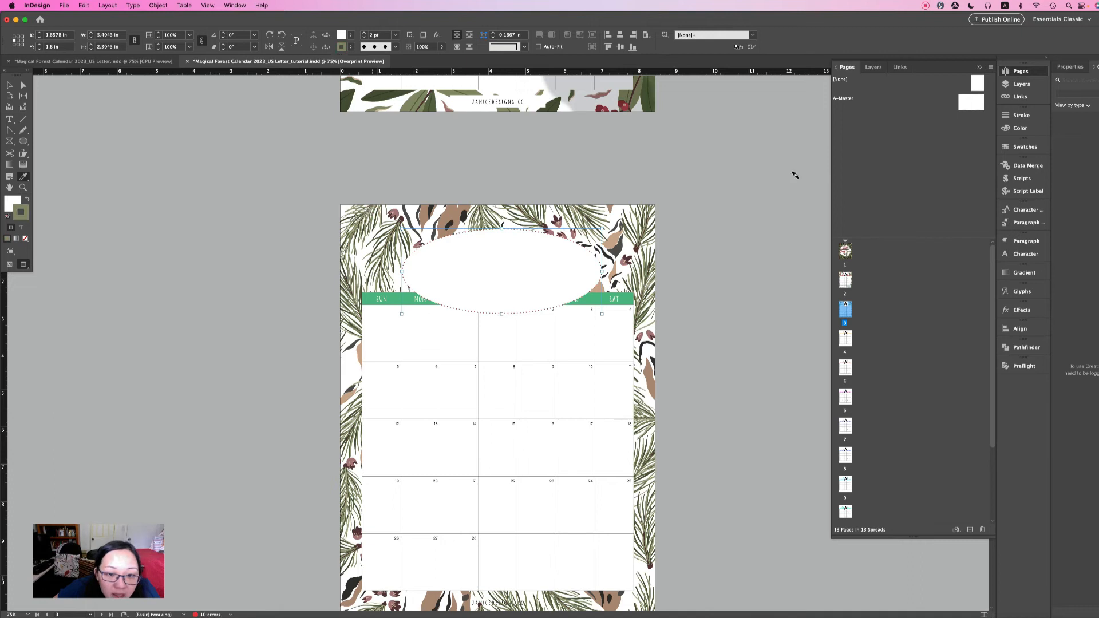
pyautogui.click(1025, 146)
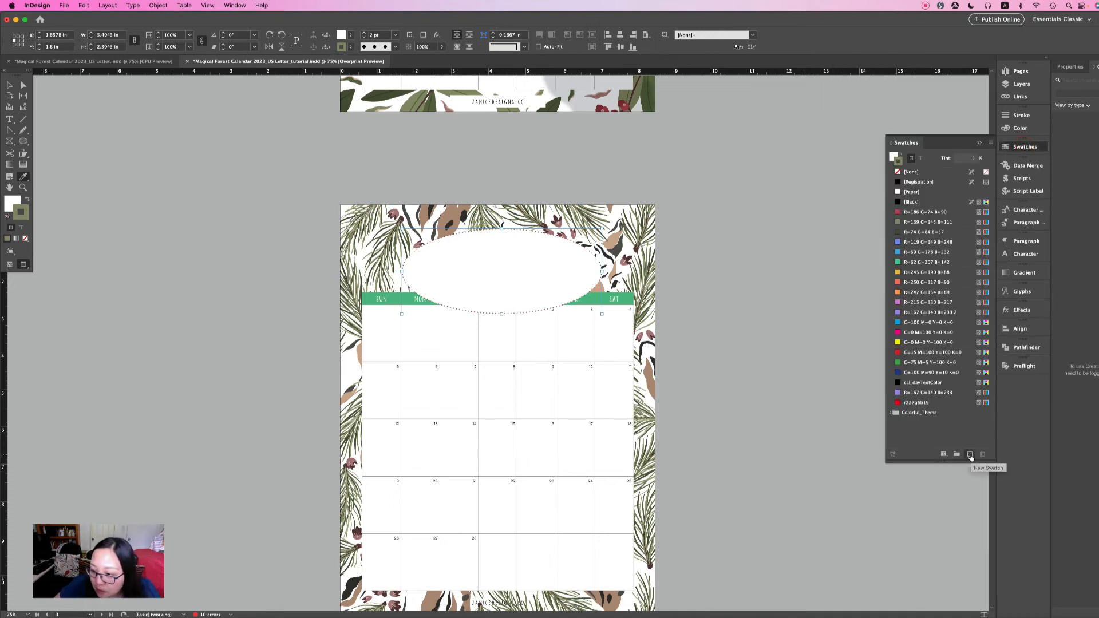
pyautogui.click(971, 455)
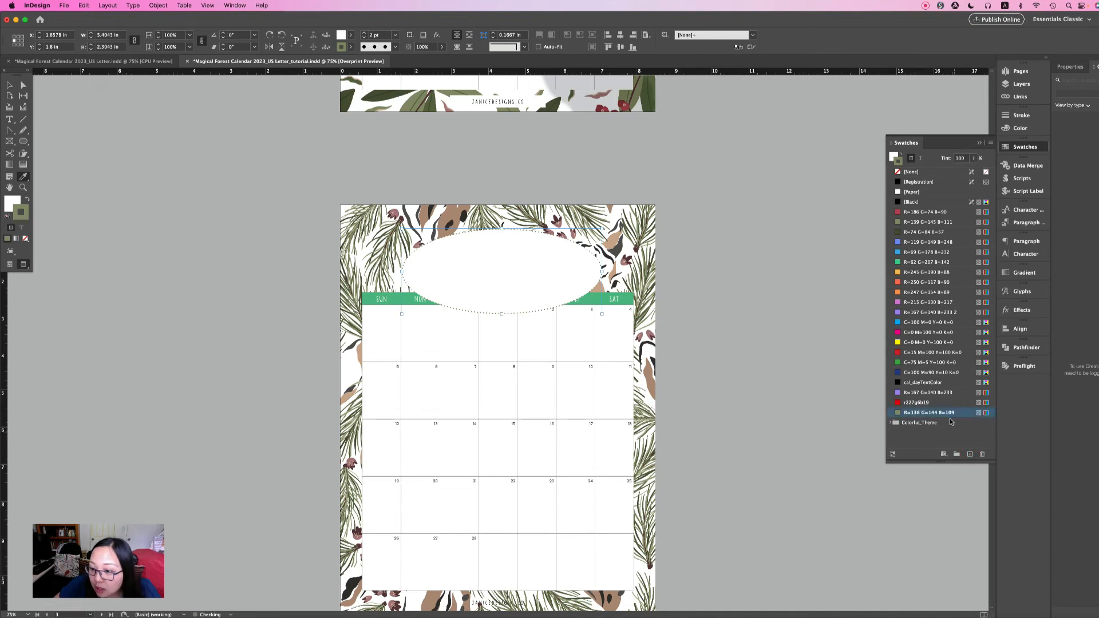
pyautogui.moveTo(947, 412); pyautogui.dragTo(926, 212)
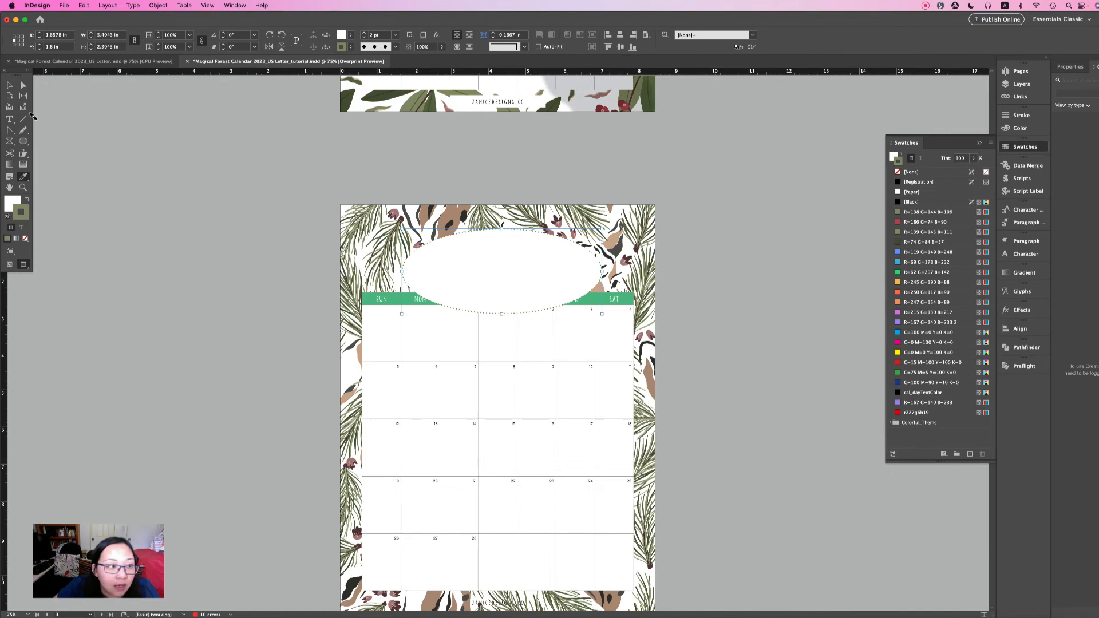
# Send the February ellipse and the deer pattern frame to the back, behind the month title and calendar table
pyautogui.click(10, 85)
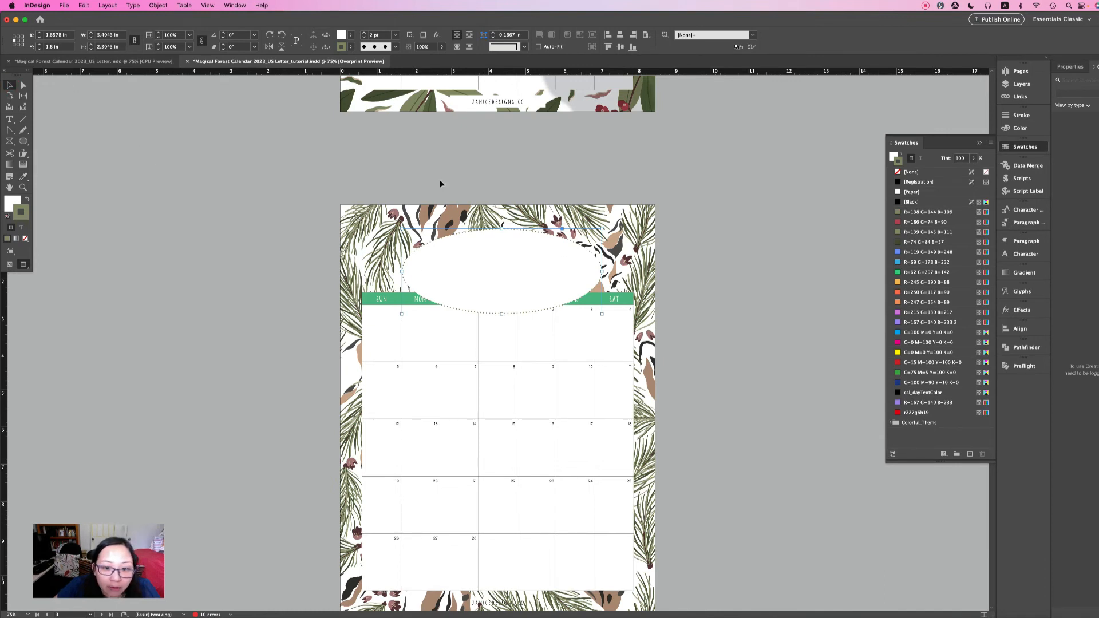
pyautogui.keyDown('shift'); pyautogui.click(534, 215); pyautogui.keyUp('shift')
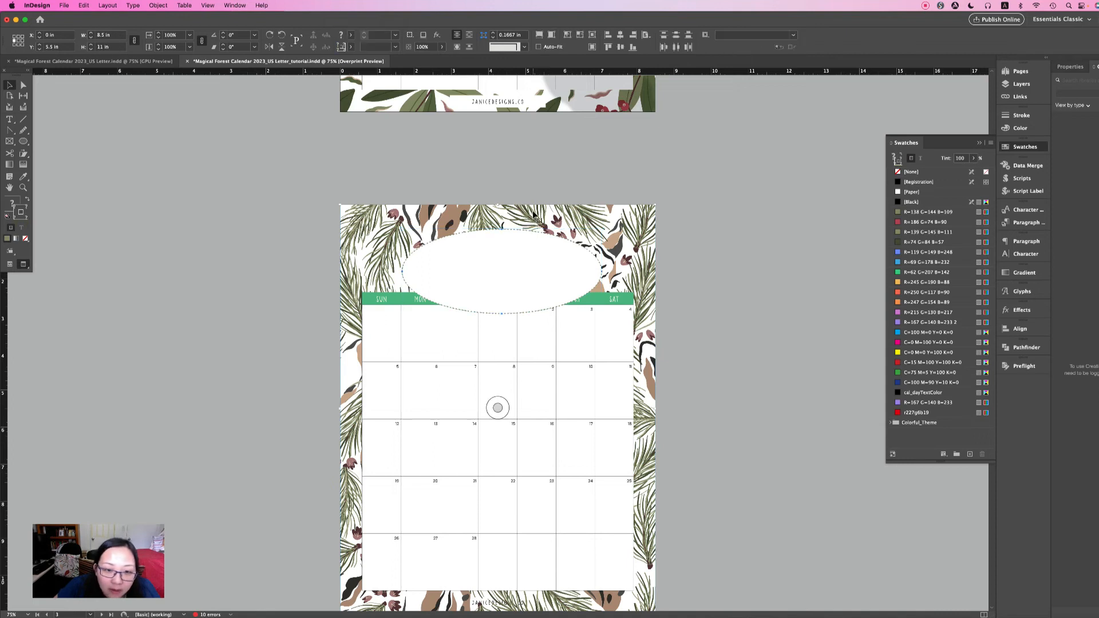
pyautogui.rightClick(534, 214)
pyautogui.moveTo(573, 301)
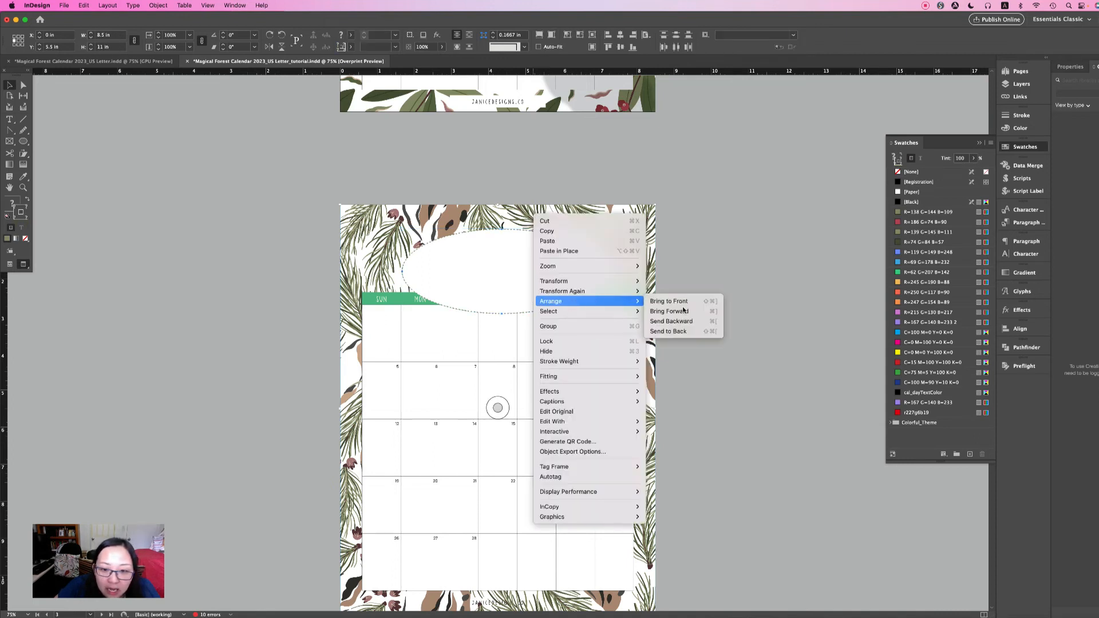
pyautogui.click(683, 332)
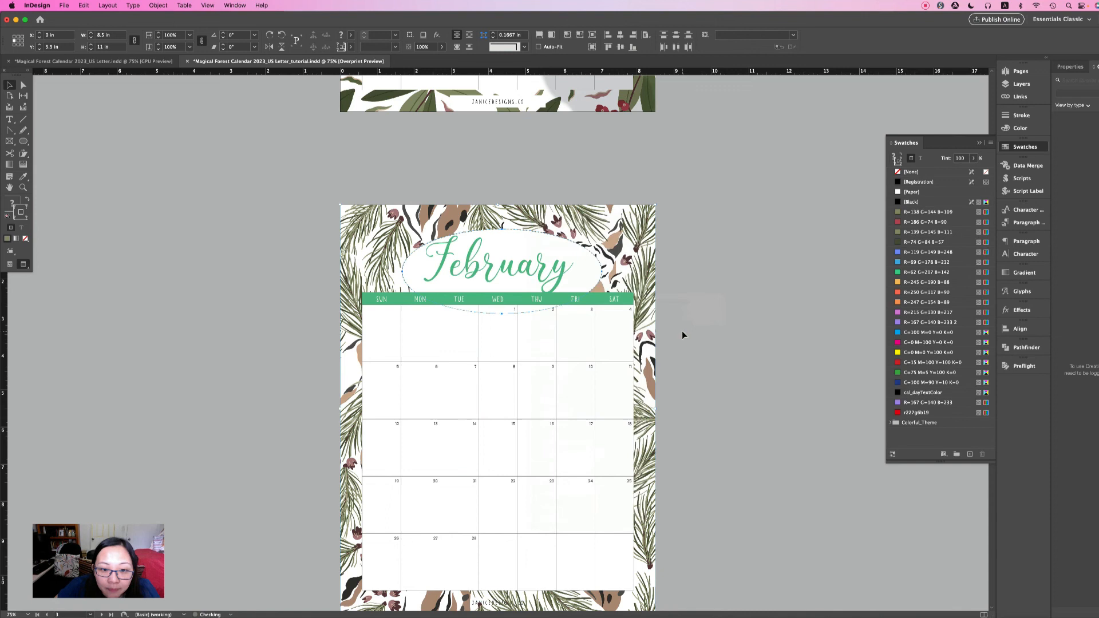
pyautogui.click(740, 293)
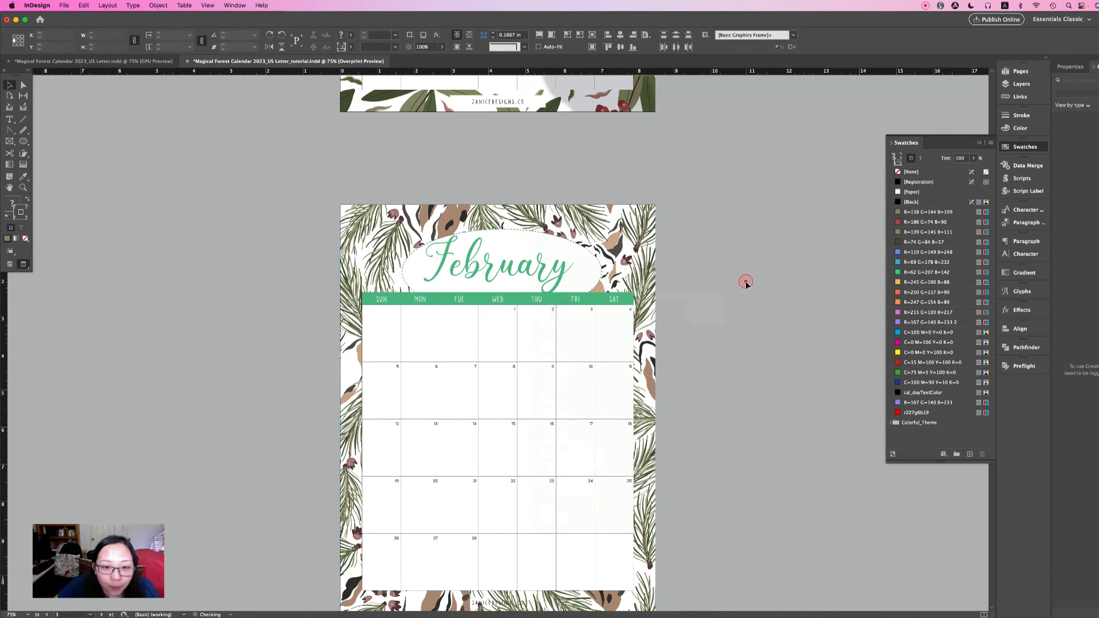
# Recolour the February title with a dark green sampled from the pattern, and add that colour as swatch R=92 G=106 B=71
pyautogui.doubleClick(564, 272)
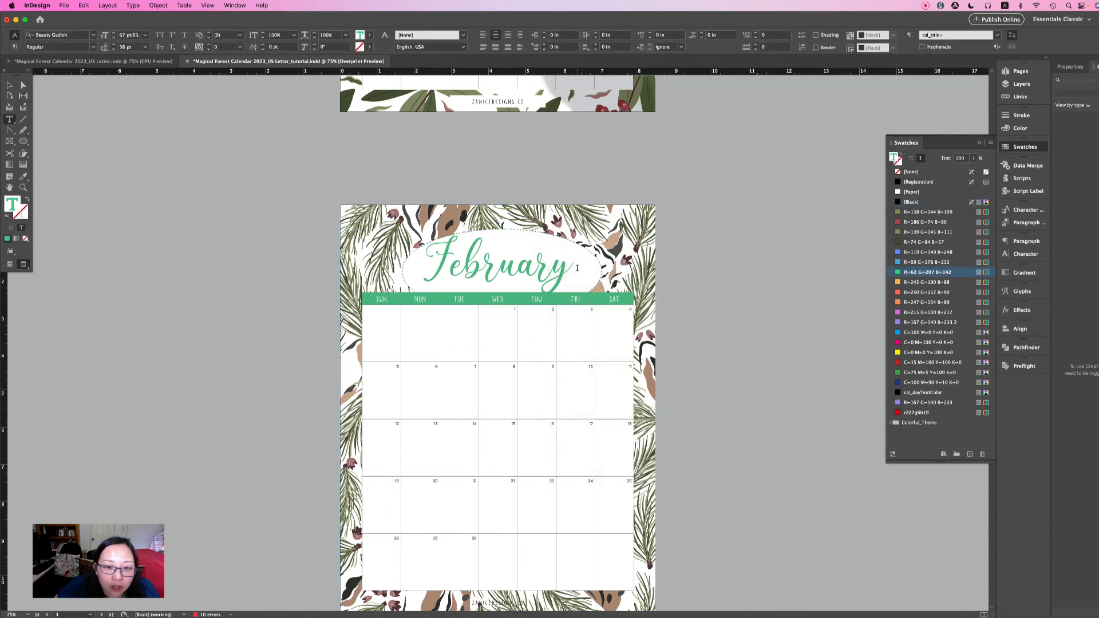
pyautogui.moveTo(574, 269); pyautogui.dragTo(431, 261)
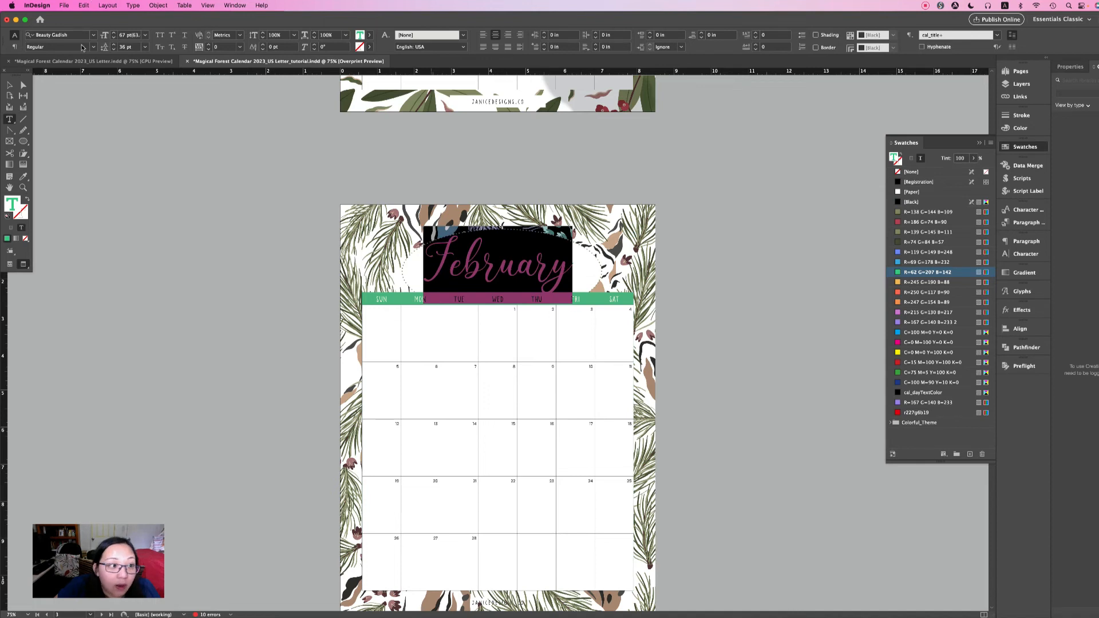
pyautogui.click(100, 61)
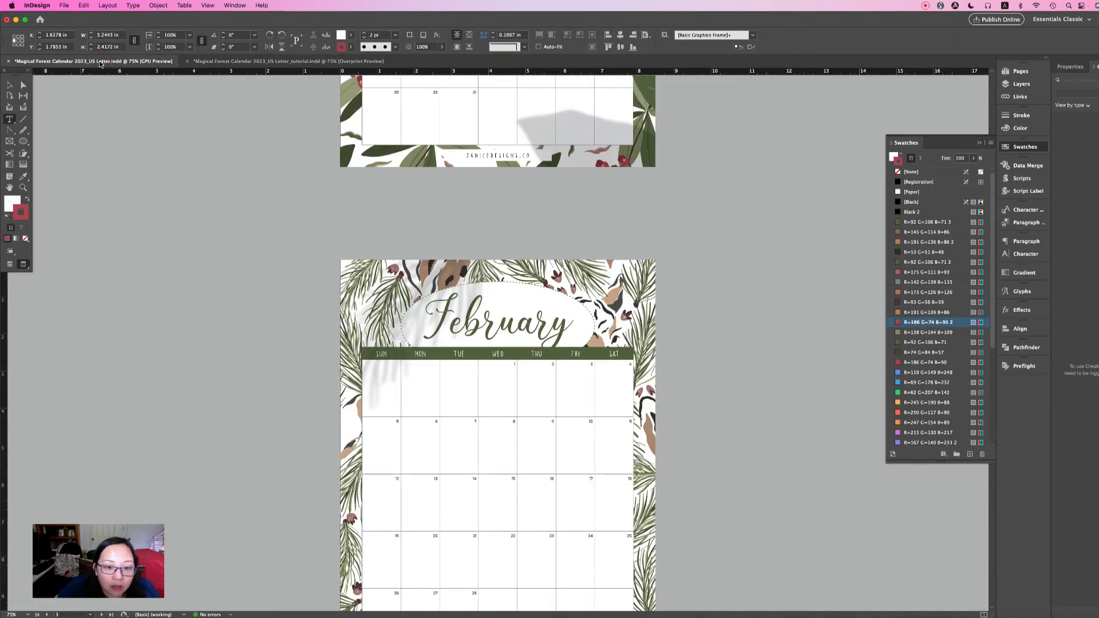
pyautogui.click(227, 62)
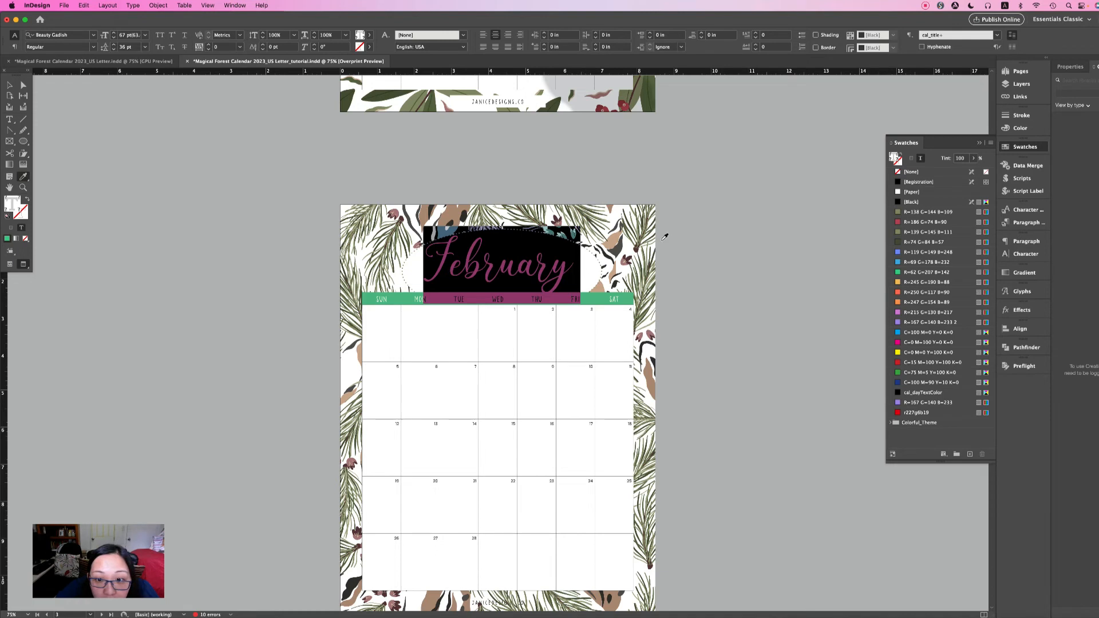
pyautogui.click(635, 541)
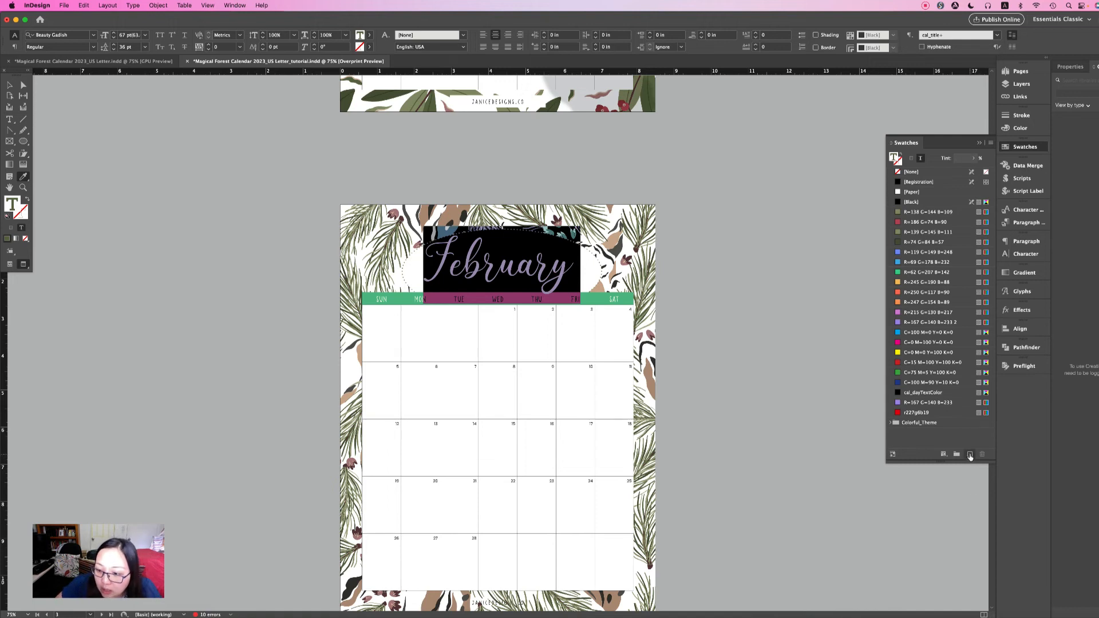
pyautogui.click(969, 454)
pyautogui.moveTo(914, 210); pyautogui.dragTo(914, 209)
pyautogui.click(10, 85)
pyautogui.click(147, 167)
pyautogui.click(727, 271)
# Fill the weekday header row of the February calendar table with the R=92 G=106 B=71 swatch
pyautogui.doubleClick(436, 299)
pyautogui.moveTo(375, 299); pyautogui.dragTo(624, 302)
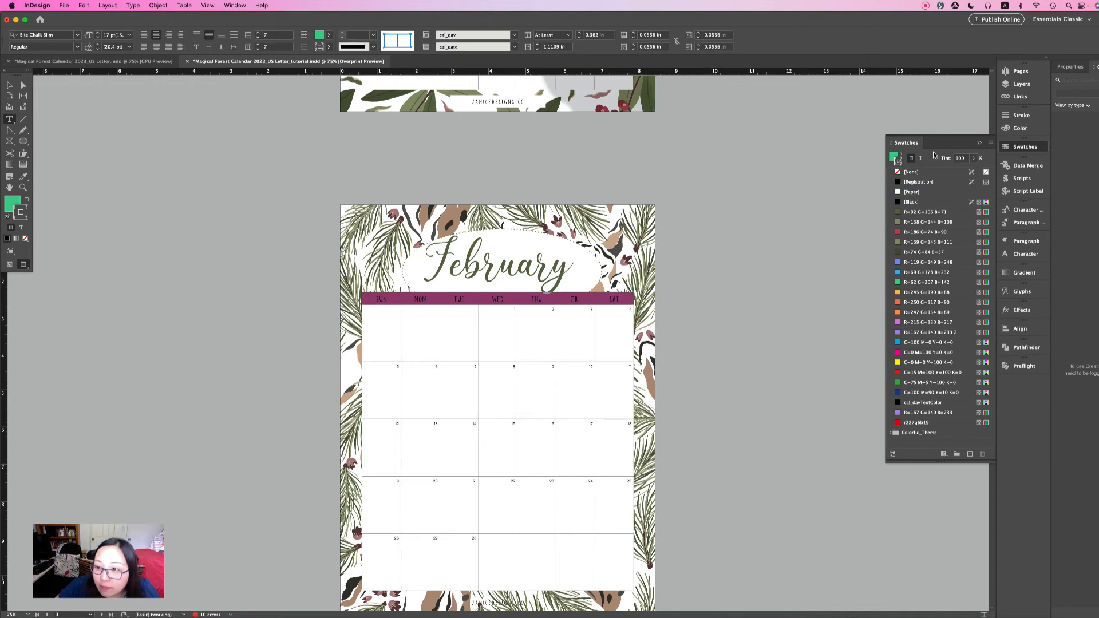
pyautogui.click(896, 158)
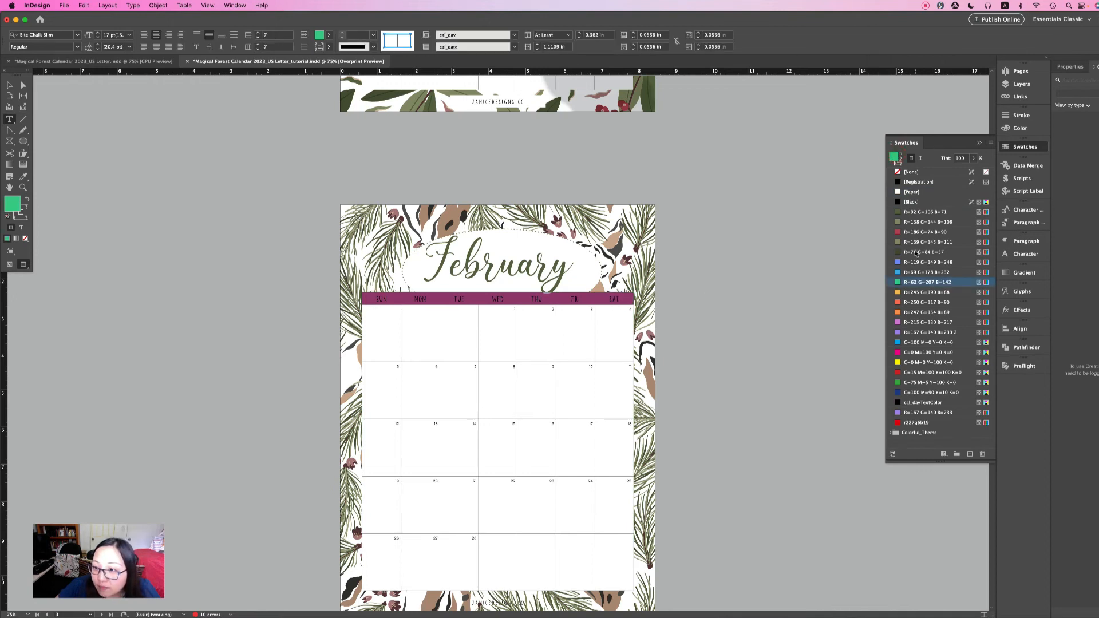
pyautogui.click(906, 213)
pyautogui.press('Escape')
pyautogui.click(138, 148)
# Bring the website text frame at the foot of the February page in front of the deer pattern
pyautogui.scroll(-4, 483, 433)
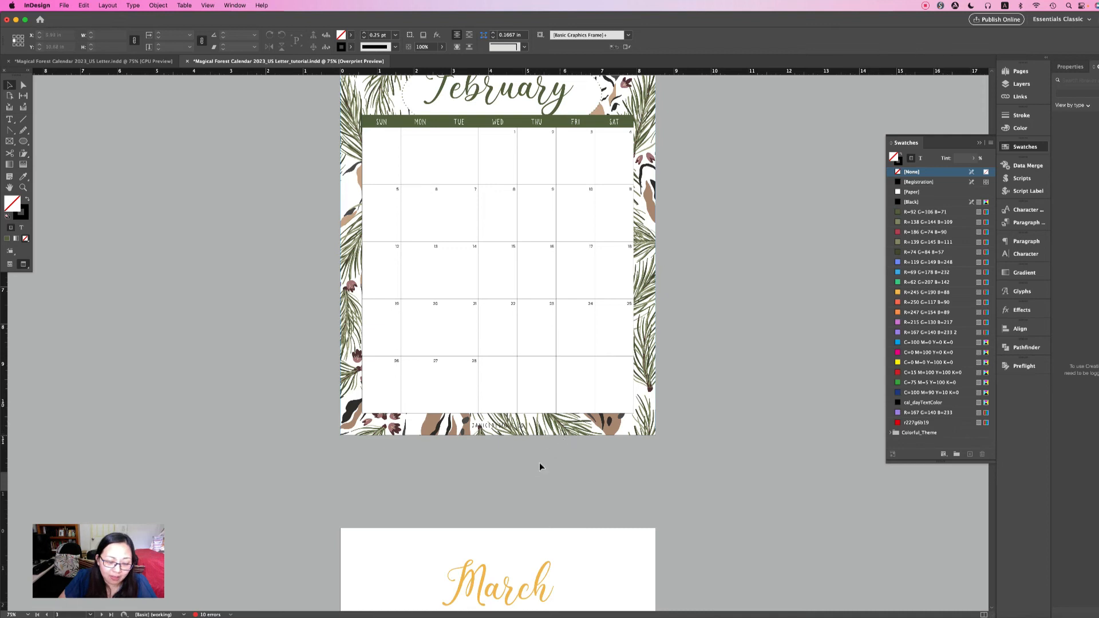
pyautogui.click(491, 451)
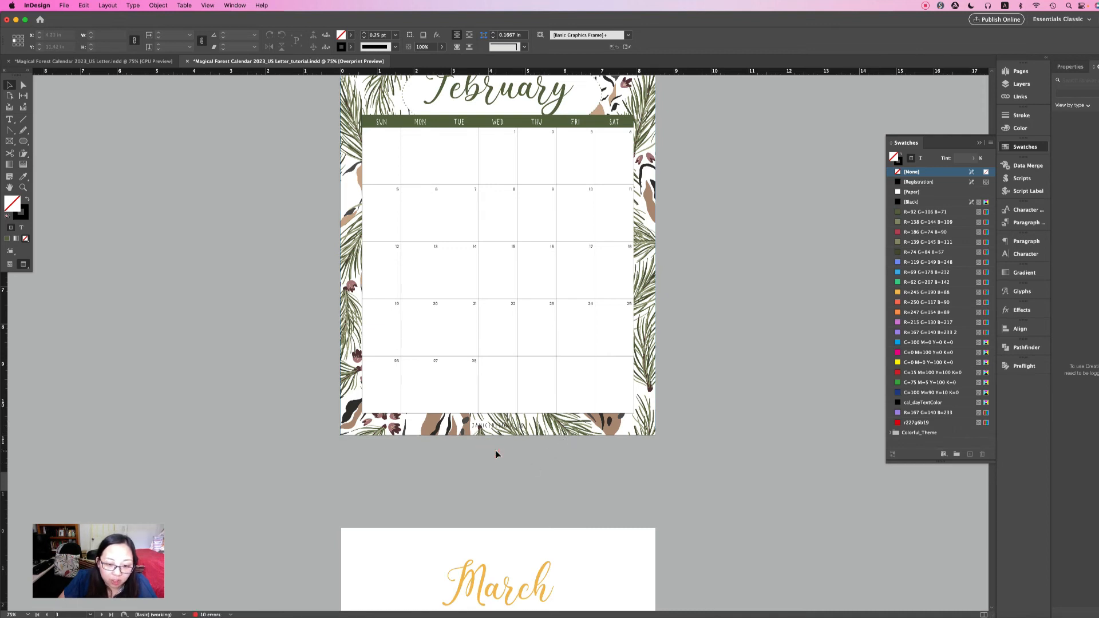
pyautogui.click(502, 434)
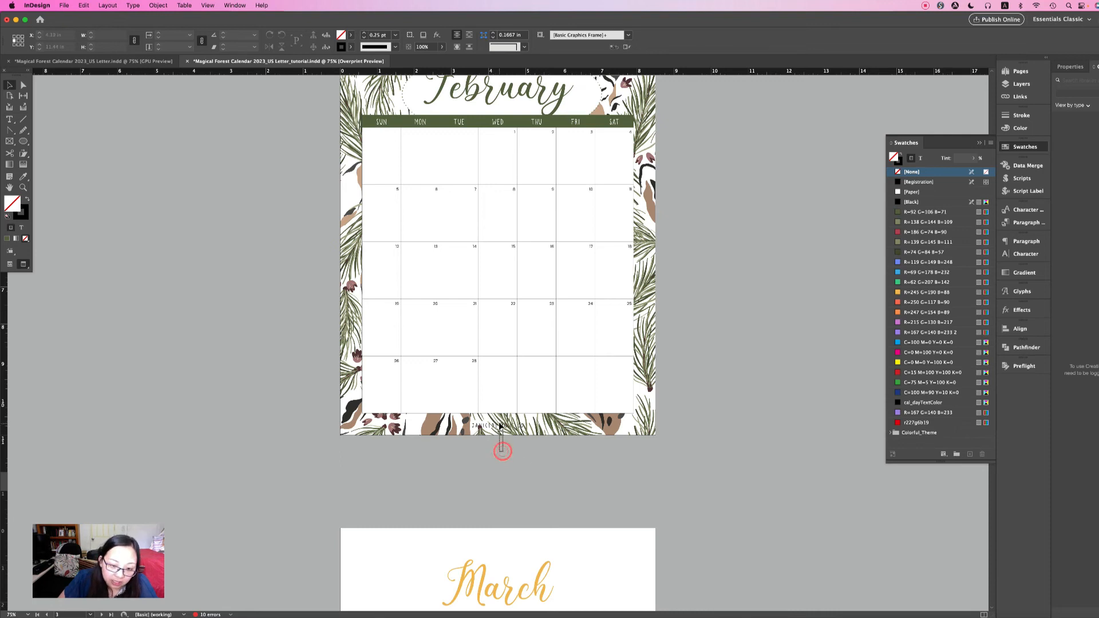
pyautogui.click(497, 256)
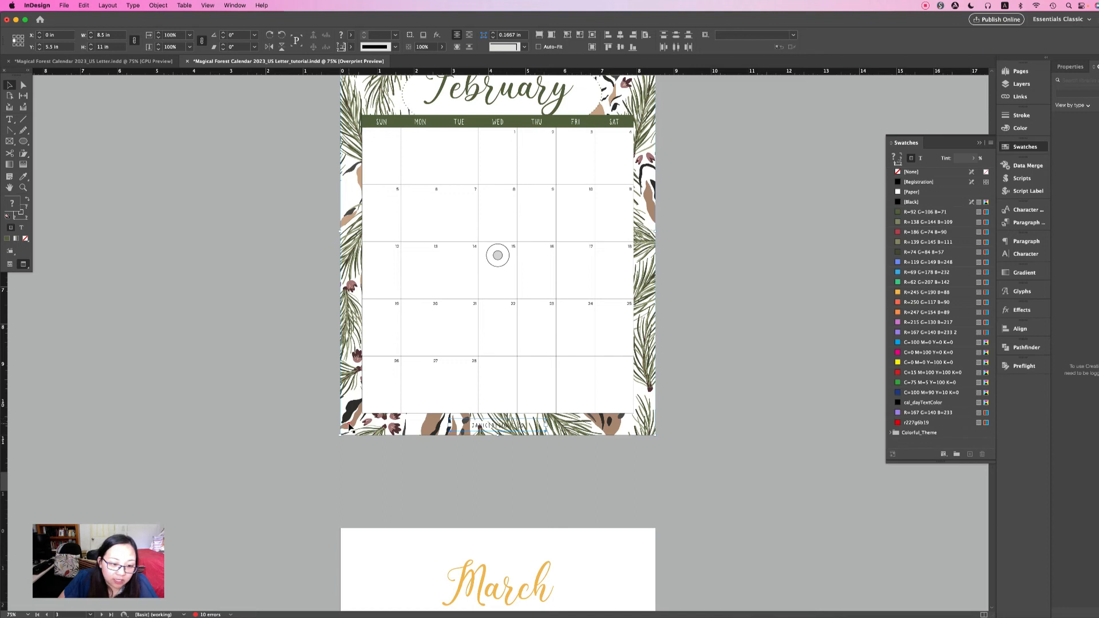
pyautogui.click(349, 426)
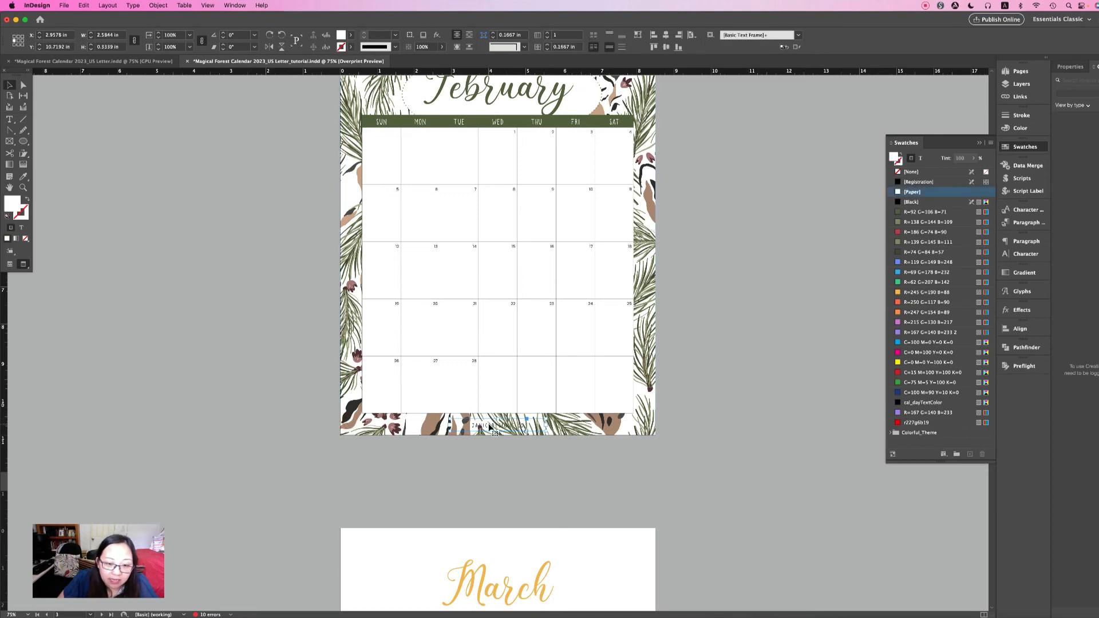
pyautogui.rightClick(490, 426)
pyautogui.moveTo(526, 429)
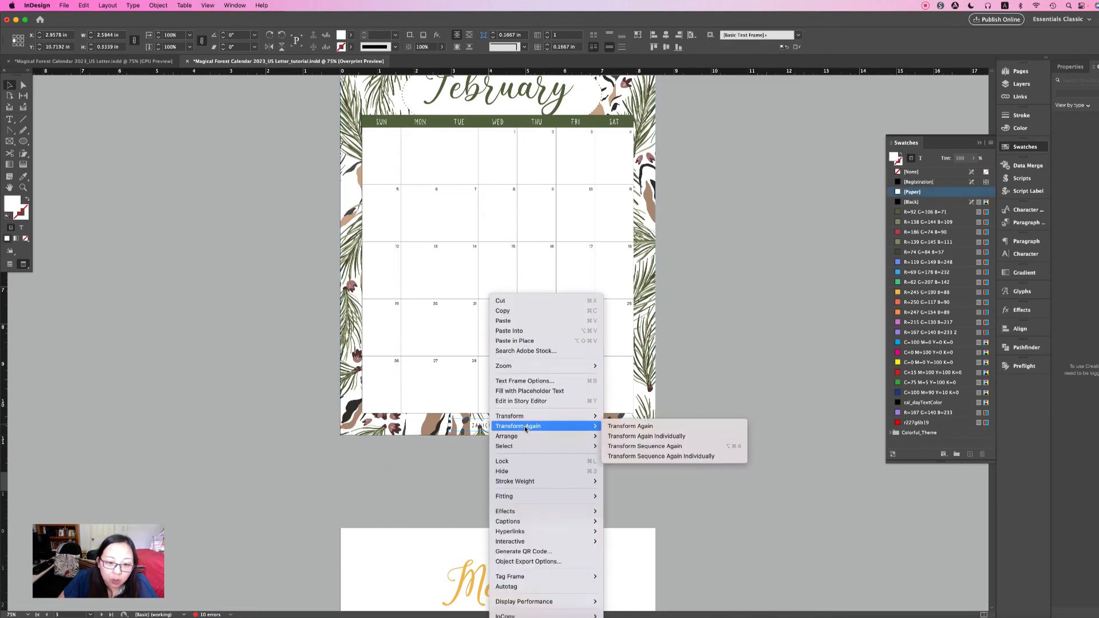
pyautogui.moveTo(573, 436)
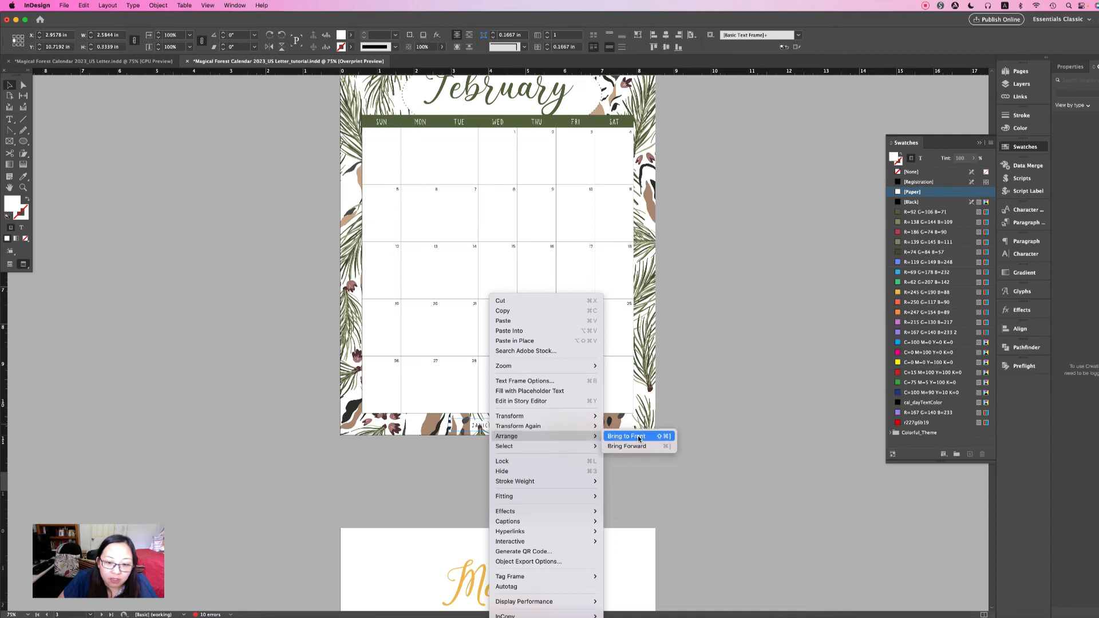
pyautogui.click(640, 439)
pyautogui.click(634, 447)
# Review the January and February pages and compare February with the finished calendar document
pyautogui.scroll(3, 680, 475)
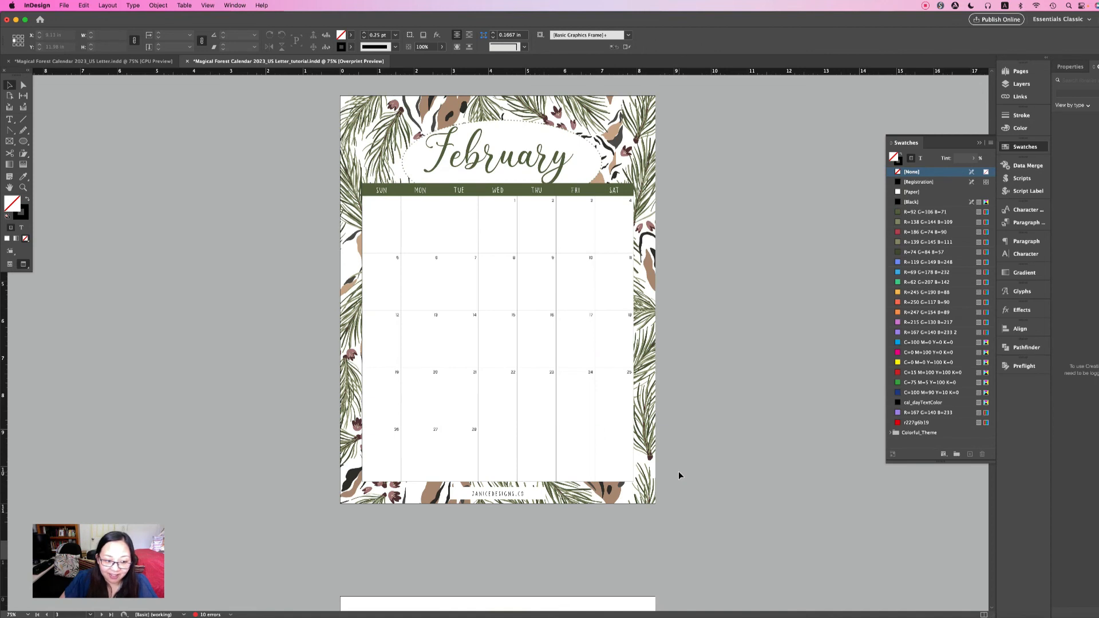
pyautogui.scroll(10, 680, 475)
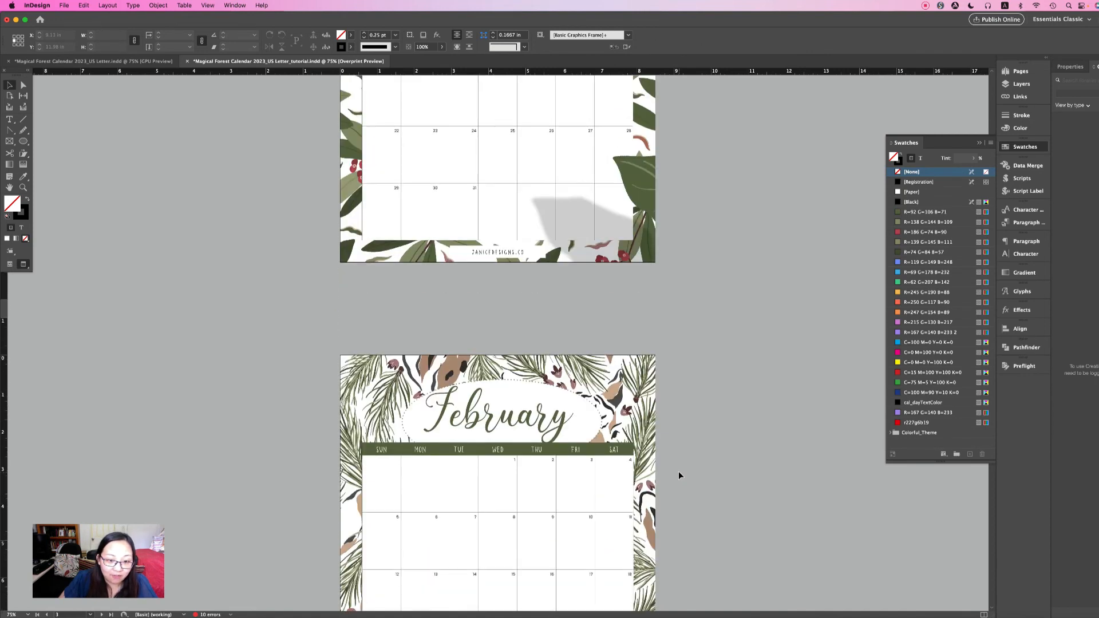
pyautogui.scroll(-4, 680, 475)
pyautogui.scroll(10, 679, 475)
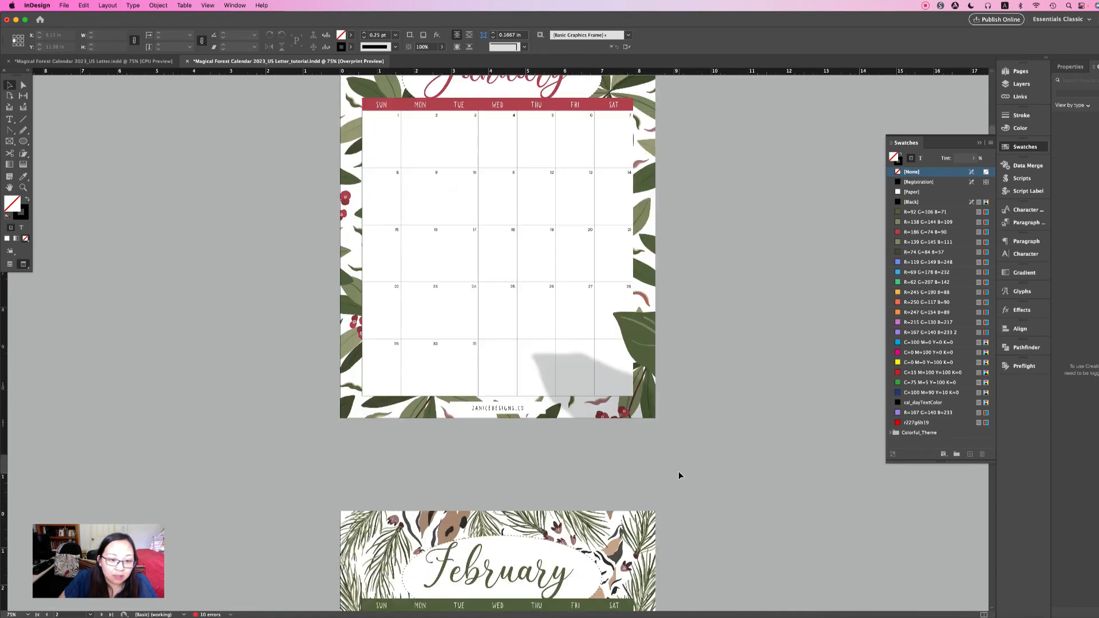
pyautogui.scroll(-5, 417, 509)
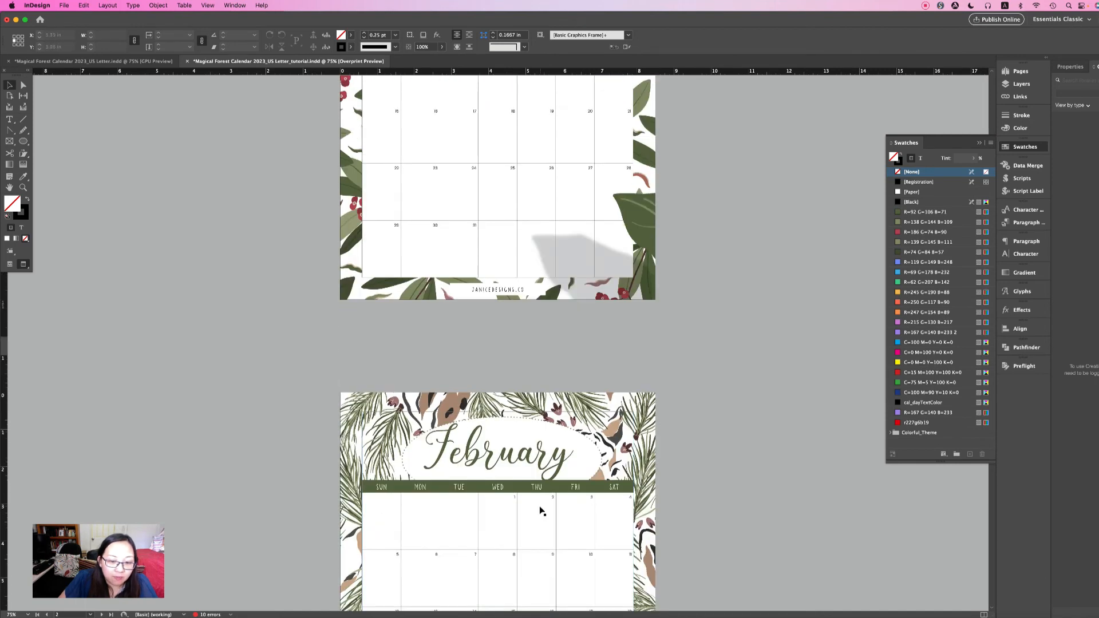
pyautogui.click(117, 62)
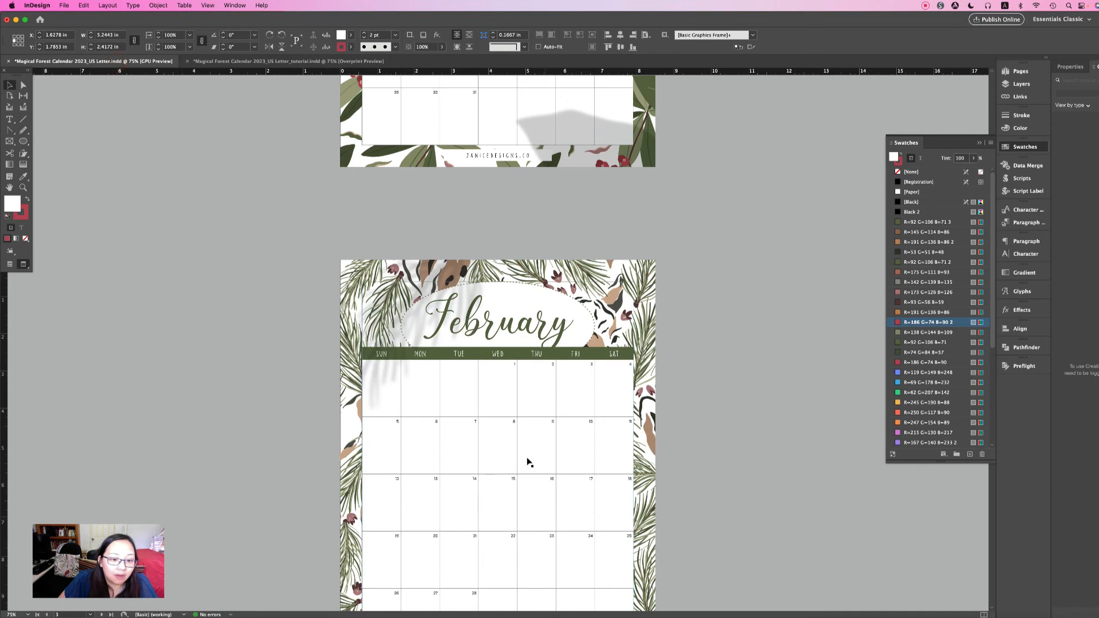
pyautogui.click(229, 61)
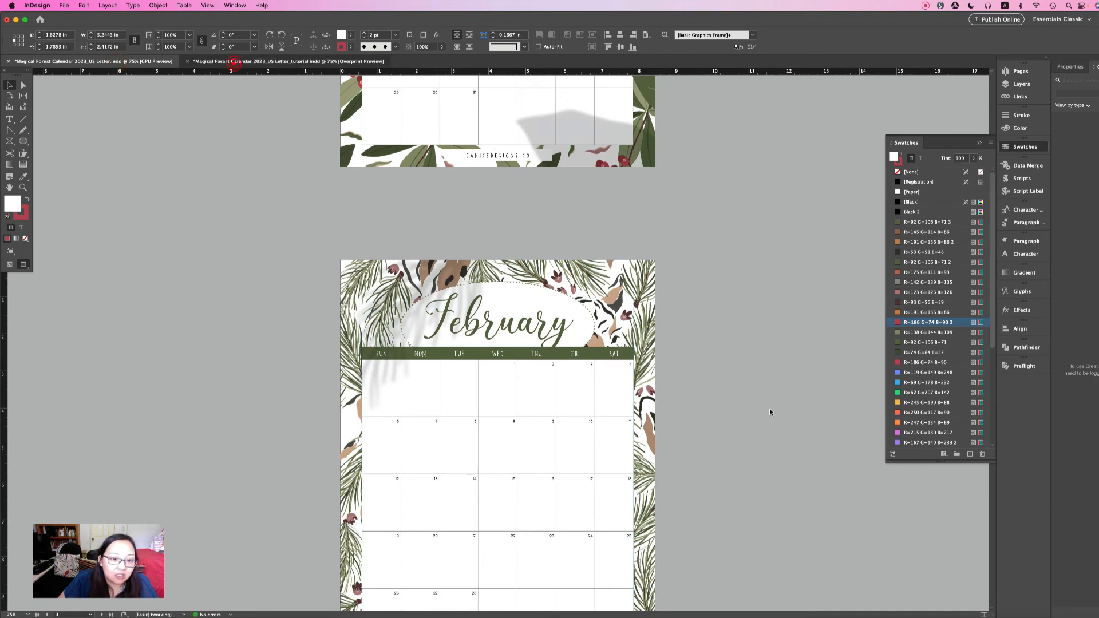
# Switch to Finder and select the pine branch image MF_FLORAL-10.png in the Magic Forest FLORALS&DECORATIVE PNG folder
pyautogui.click(31, 617)
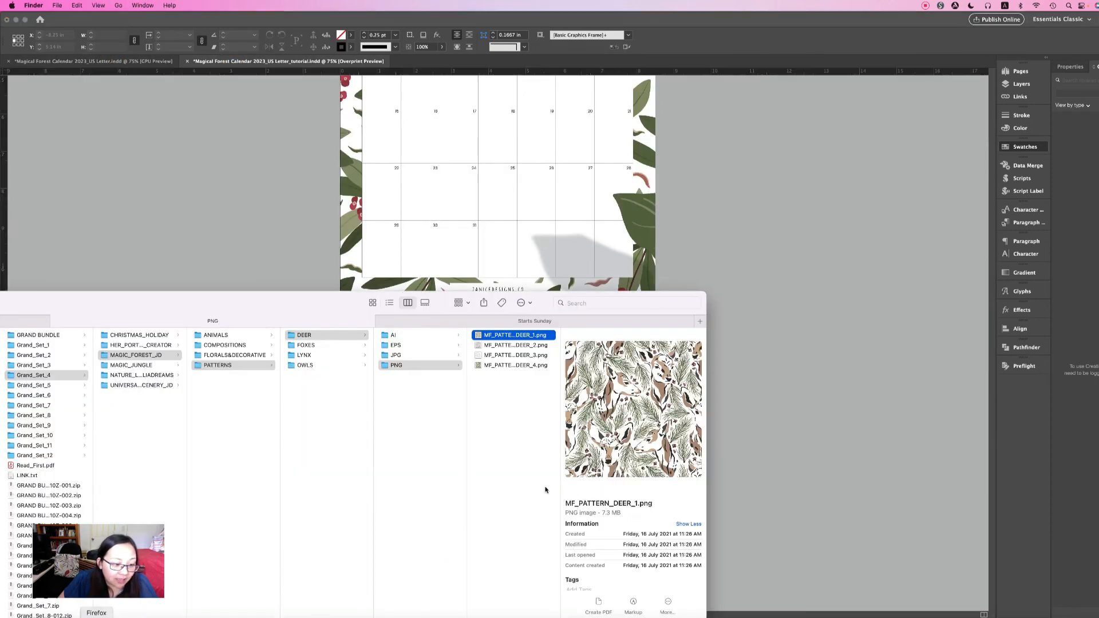
pyautogui.click(256, 356)
pyautogui.click(303, 355)
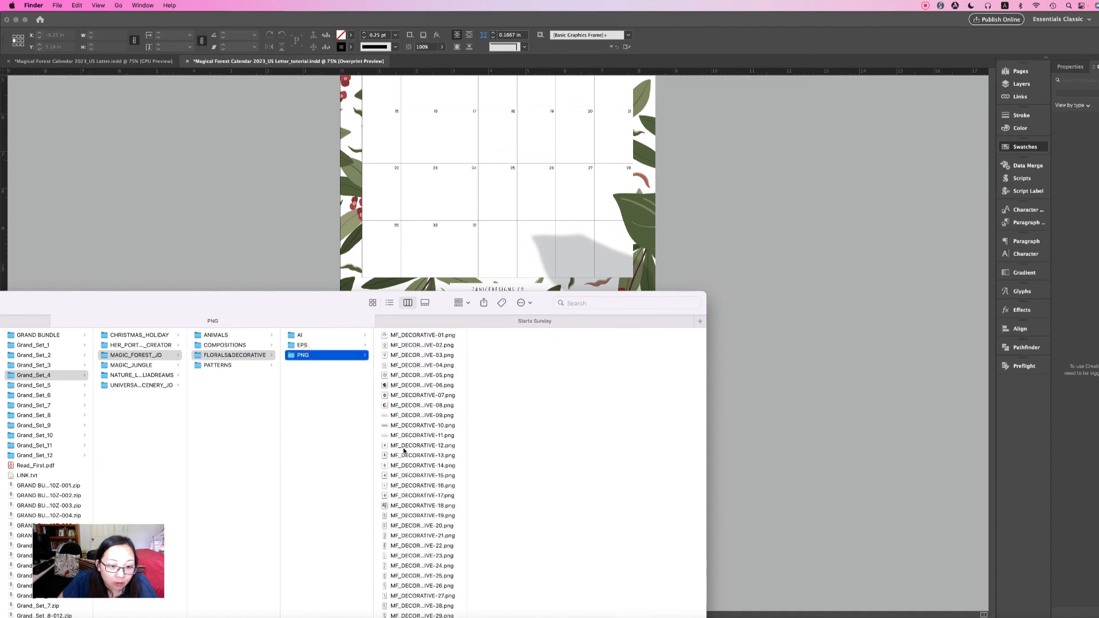
pyautogui.moveTo(332, 314); pyautogui.dragTo(349, 178)
pyautogui.scroll(-5, 462, 385)
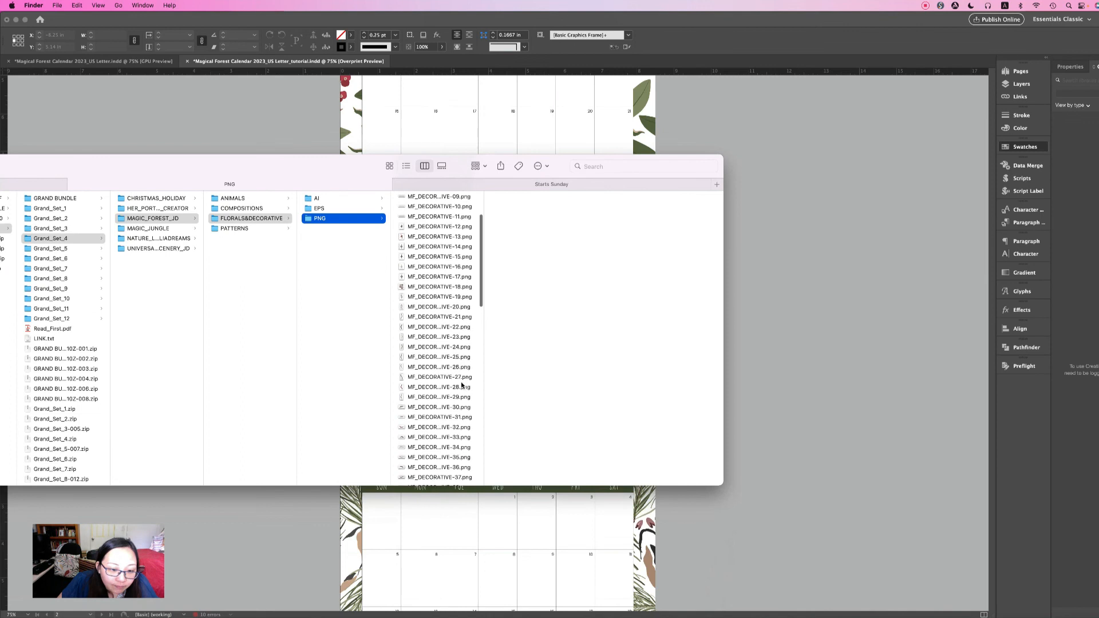
pyautogui.scroll(-6, 461, 386)
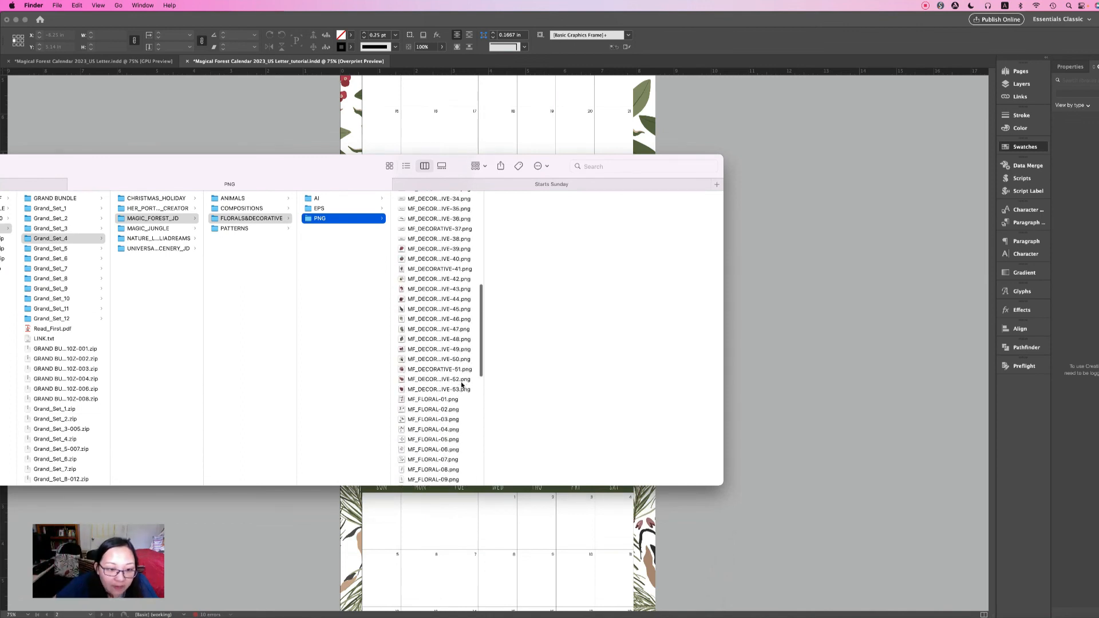
pyautogui.scroll(-5, 461, 386)
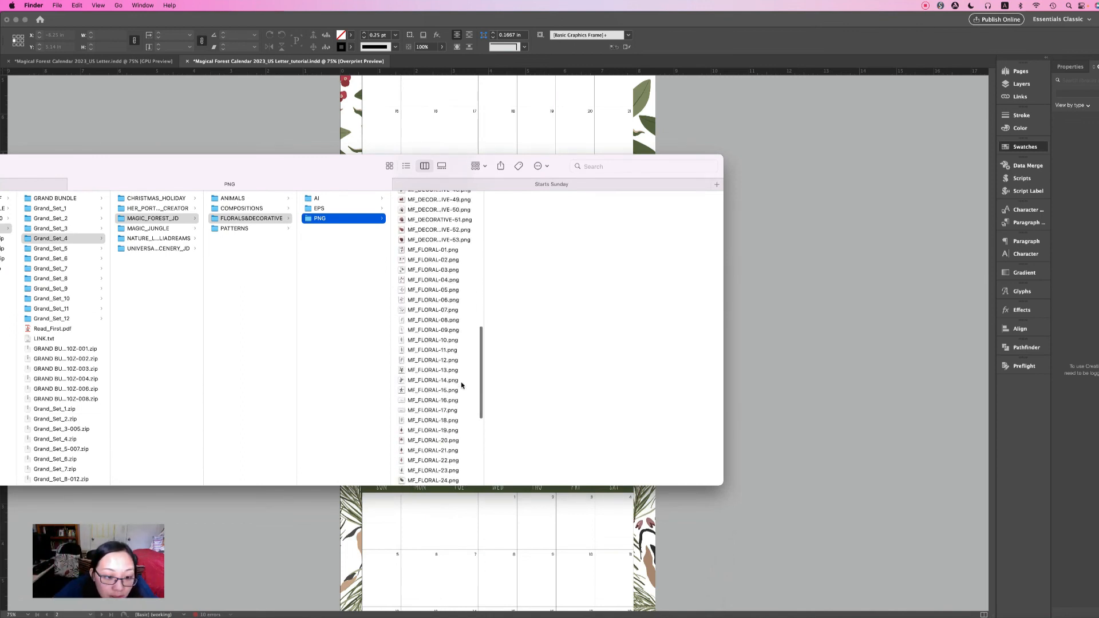
pyautogui.scroll(-5, 462, 385)
pyautogui.scroll(4, 462, 385)
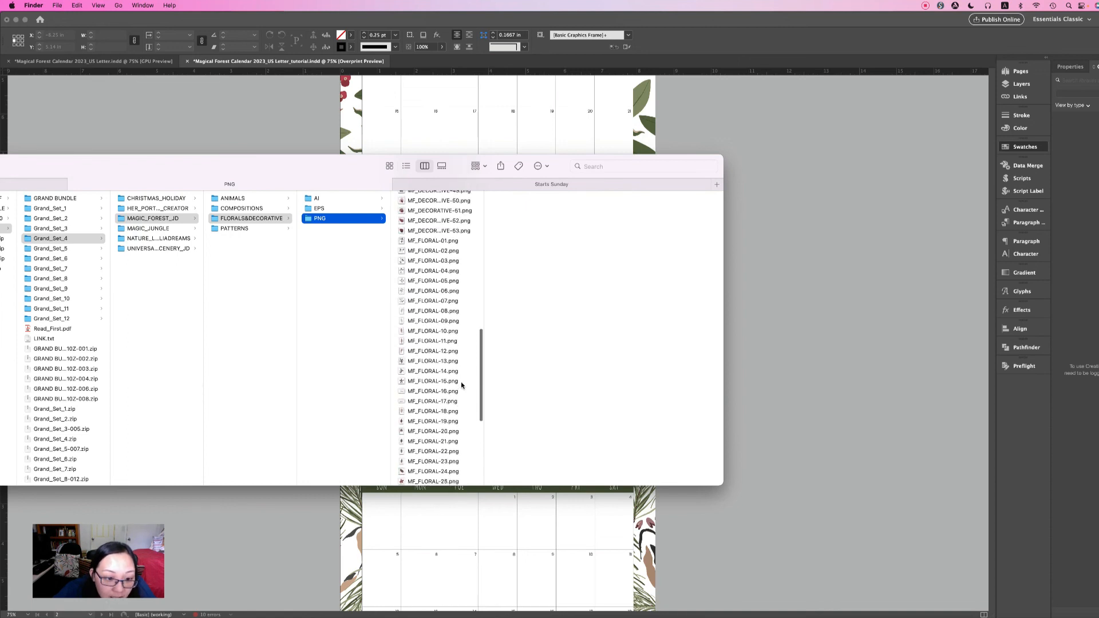
pyautogui.scroll(1, 452, 372)
pyautogui.click(423, 365)
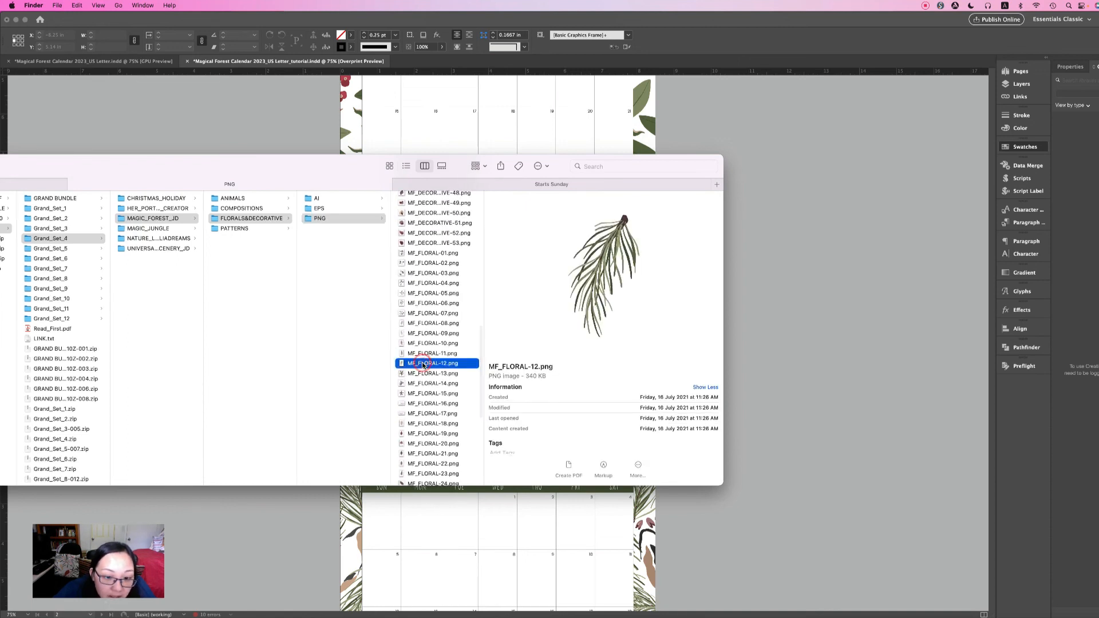
pyautogui.click(409, 343)
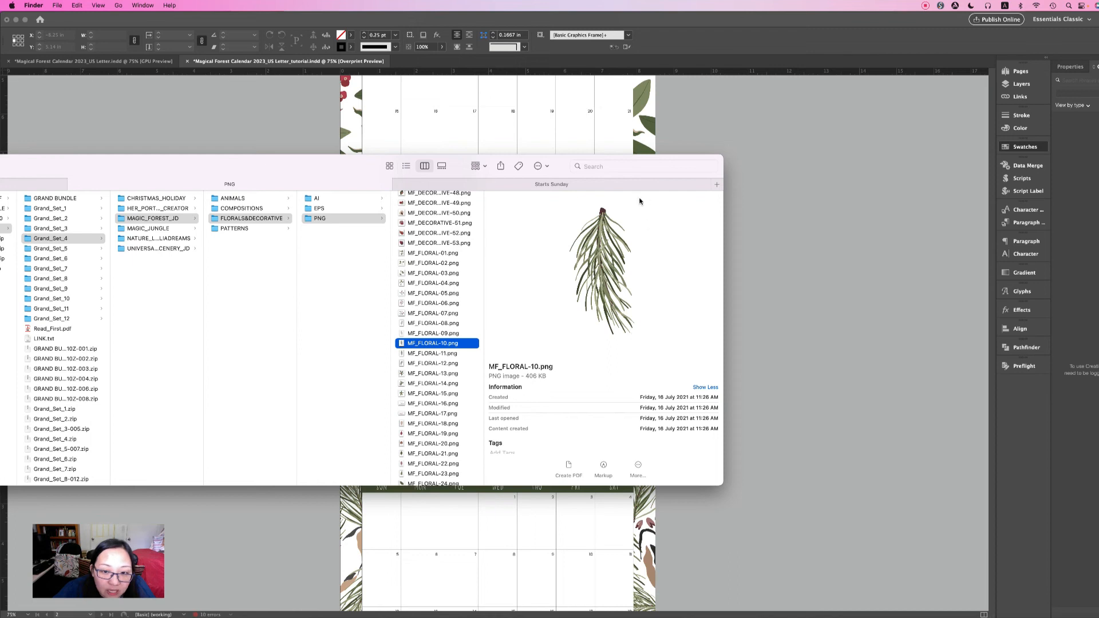
# Place MF_FLORAL-10.png from Finder onto the February page of the tutorial document at its original size
pyautogui.moveTo(401, 344); pyautogui.dragTo(782, 309)
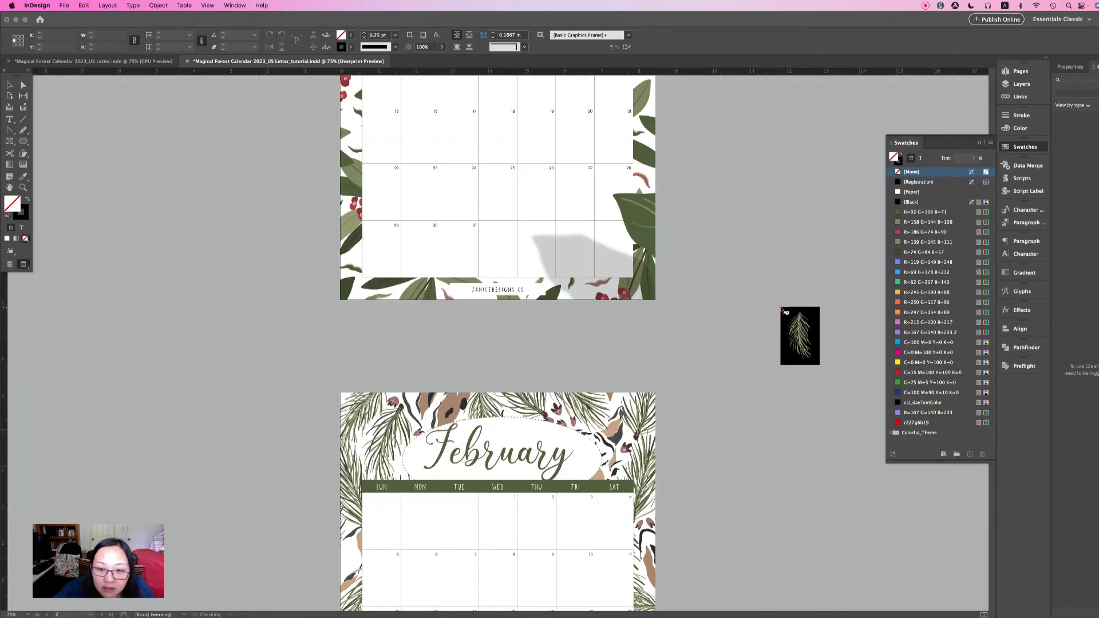
pyautogui.scroll(-5, 542, 426)
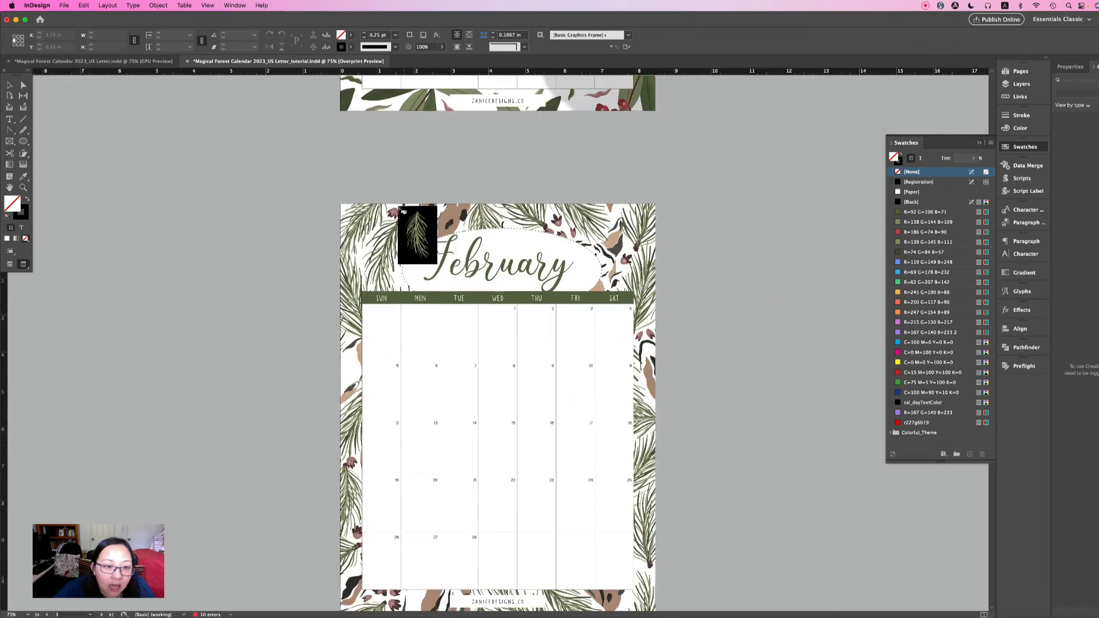
pyautogui.click(540, 318)
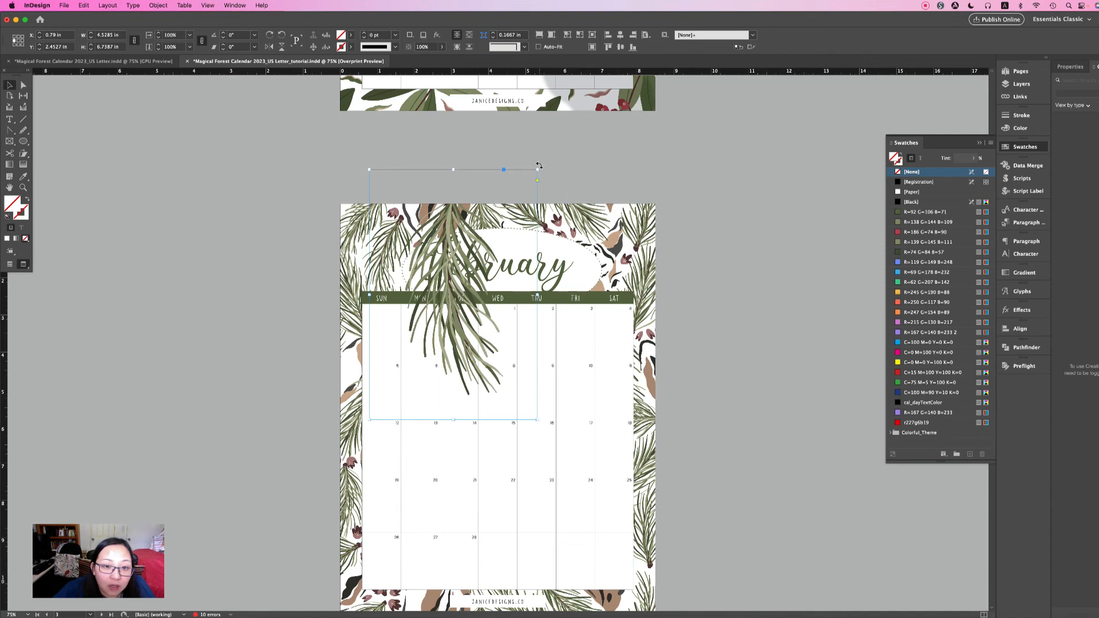
# Rotate the pine branch to about -33° and shrink it to about 3.4 × 5 in over the February page's upper-left corner
pyautogui.moveTo(561, 183); pyautogui.dragTo(588, 211)
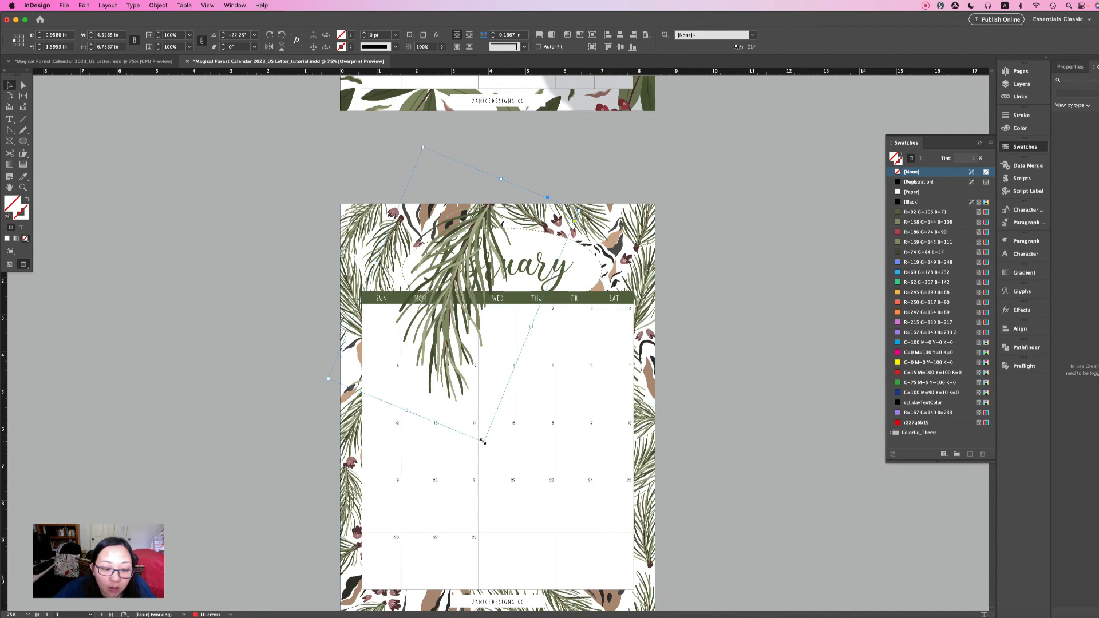
pyautogui.moveTo(483, 440); pyautogui.dragTo(454, 365)
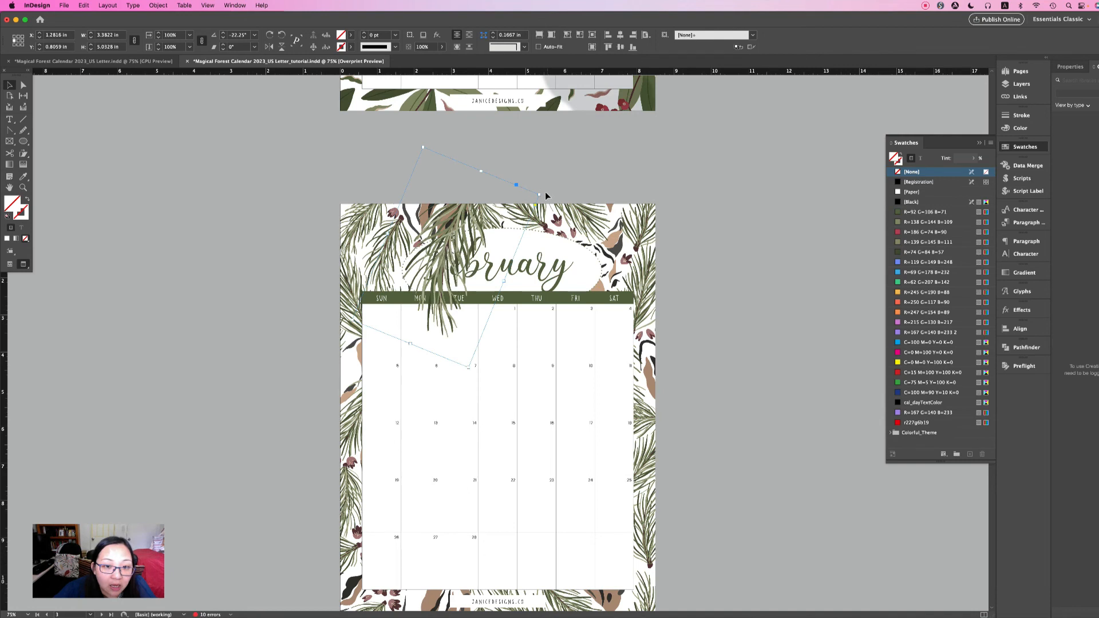
pyautogui.moveTo(542, 194); pyautogui.dragTo(543, 202)
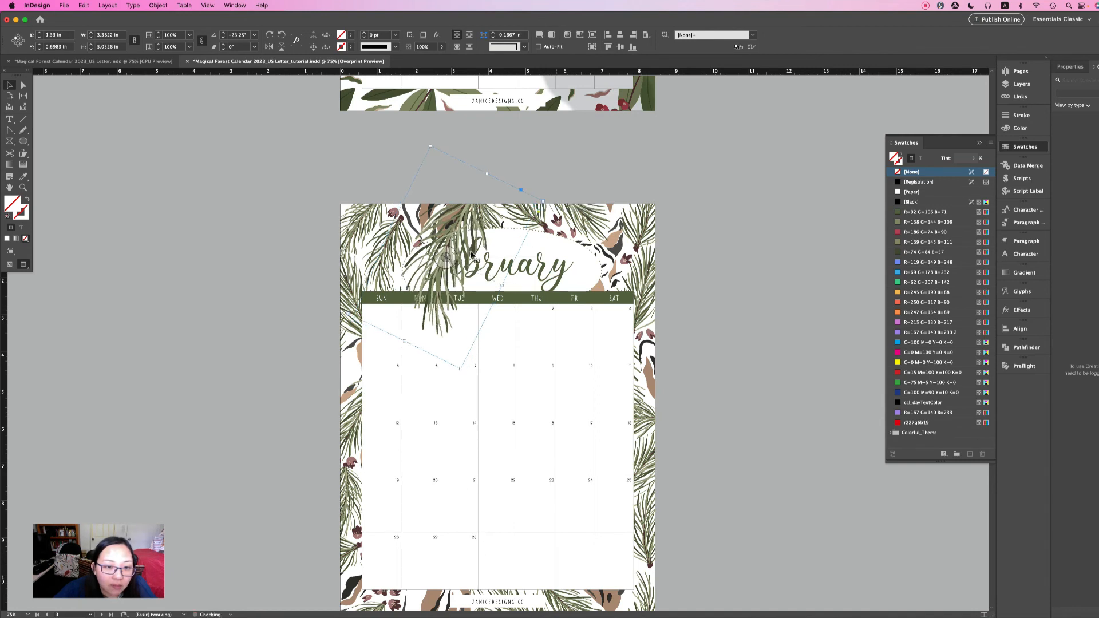
pyautogui.moveTo(467, 255); pyautogui.dragTo(434, 240)
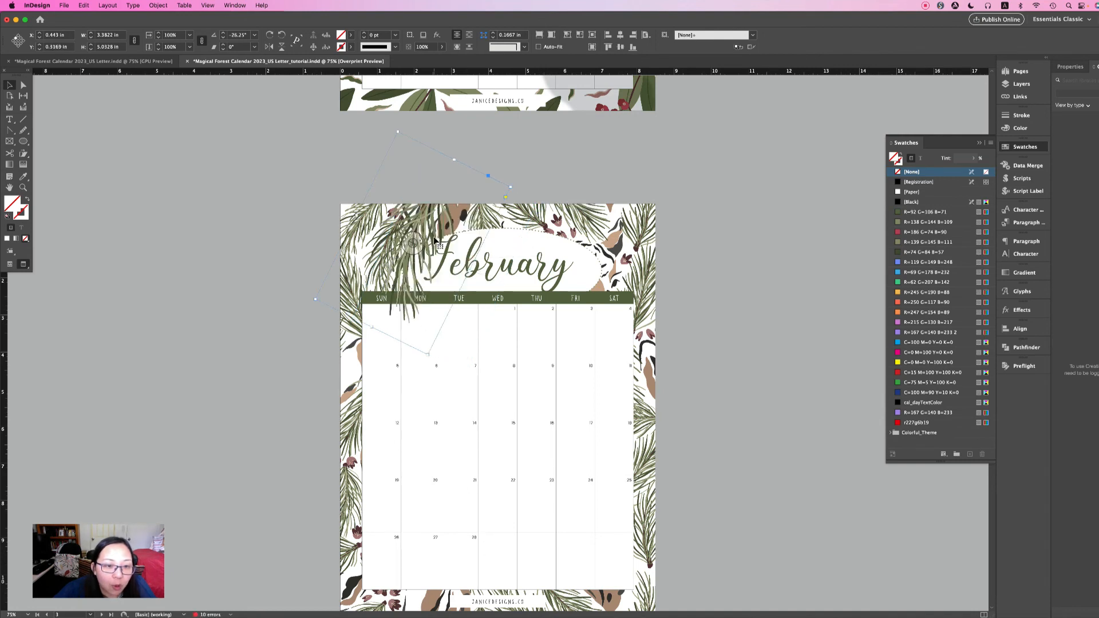
pyautogui.moveTo(520, 190); pyautogui.dragTo(530, 203)
# Compare with the finished calendar document, then enlarge the February pine branch to about 3.5 × 5.3 in and fine-tune its position
pyautogui.click(104, 62)
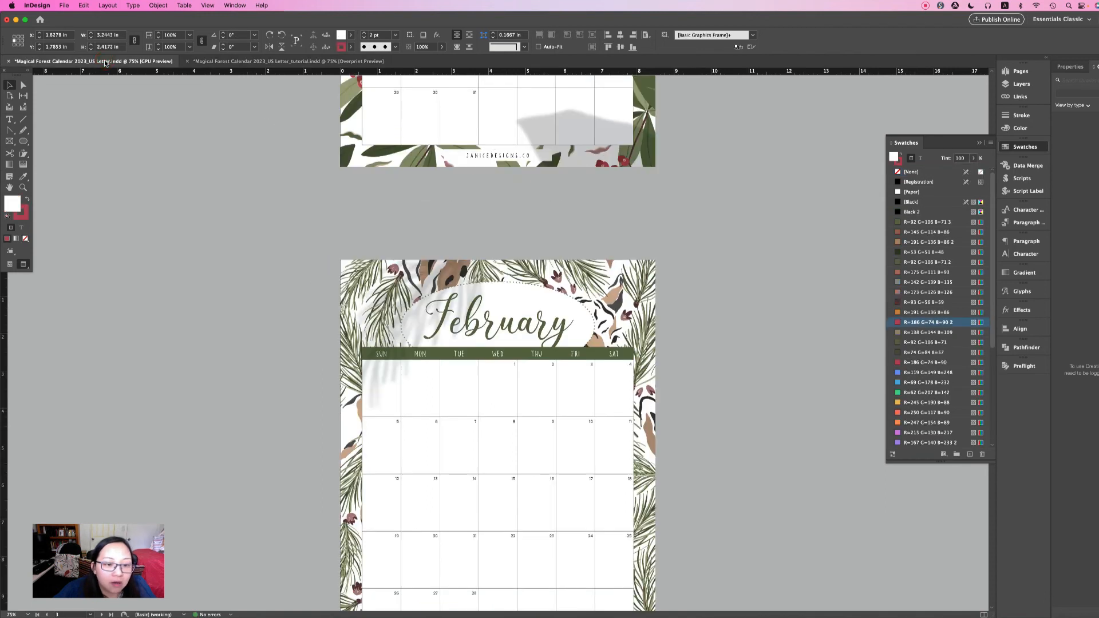
pyautogui.click(209, 61)
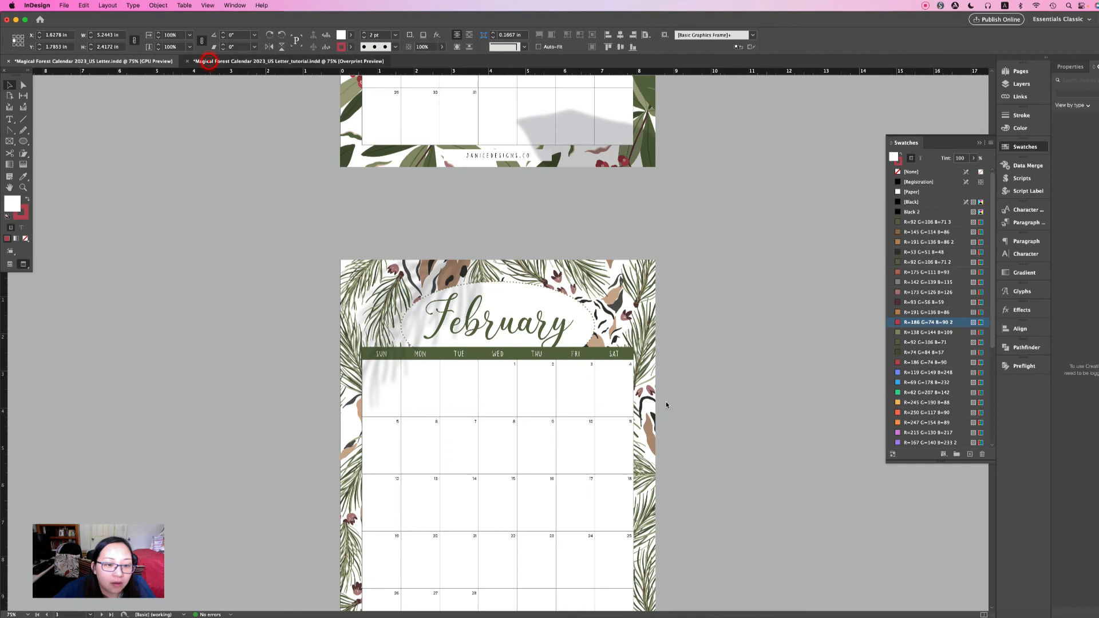
pyautogui.moveTo(431, 217); pyautogui.dragTo(430, 238)
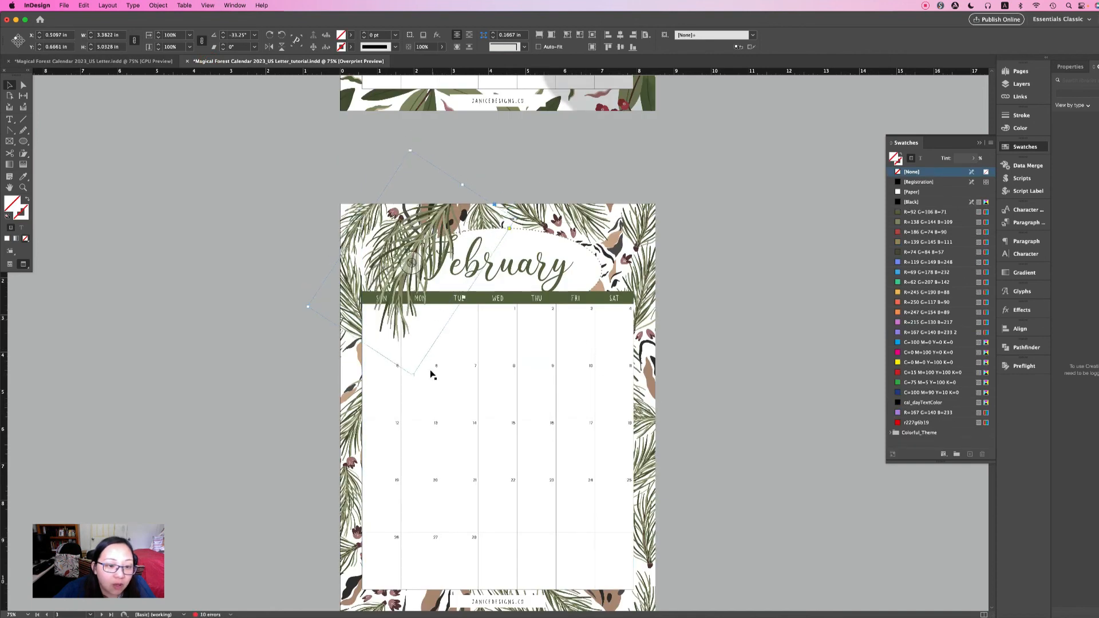
pyautogui.moveTo(414, 376); pyautogui.dragTo(413, 385)
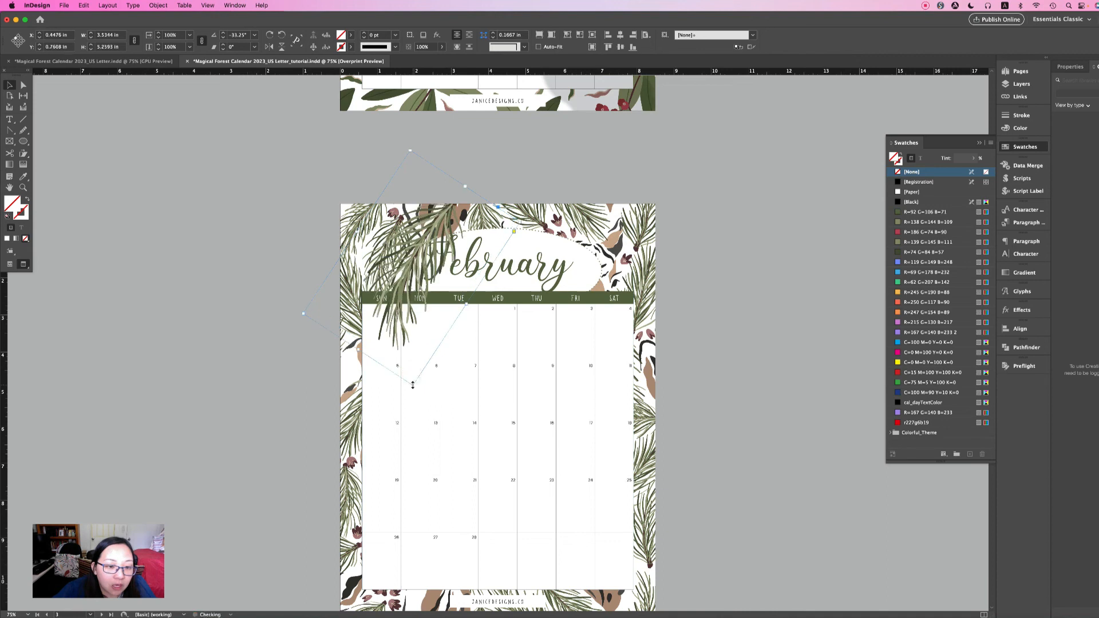
pyautogui.click(844, 233)
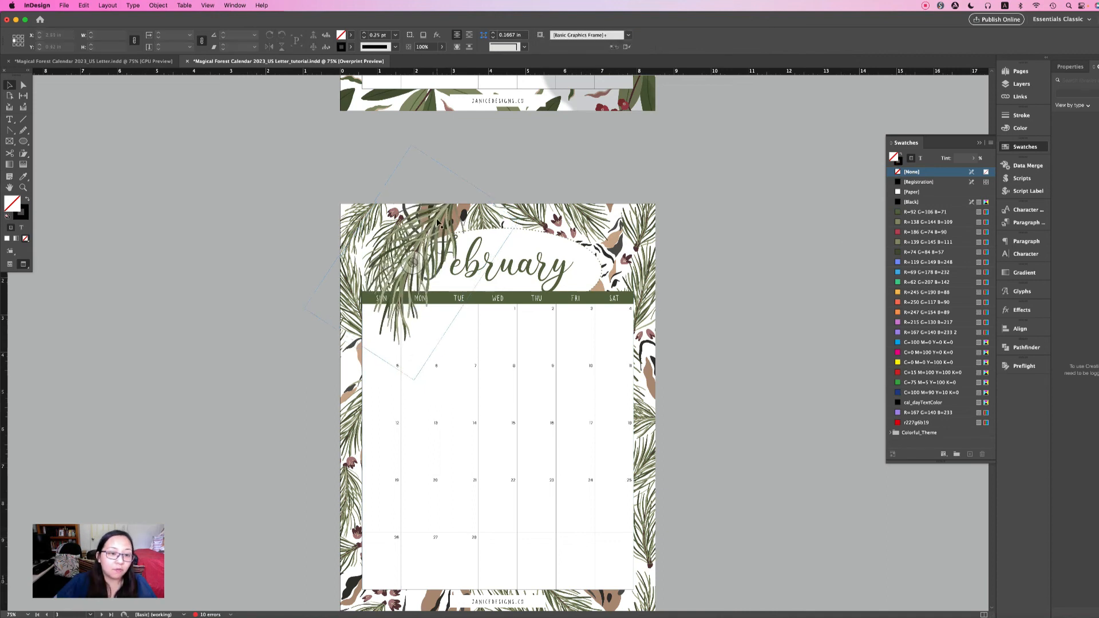
pyautogui.moveTo(435, 224); pyautogui.dragTo(436, 218)
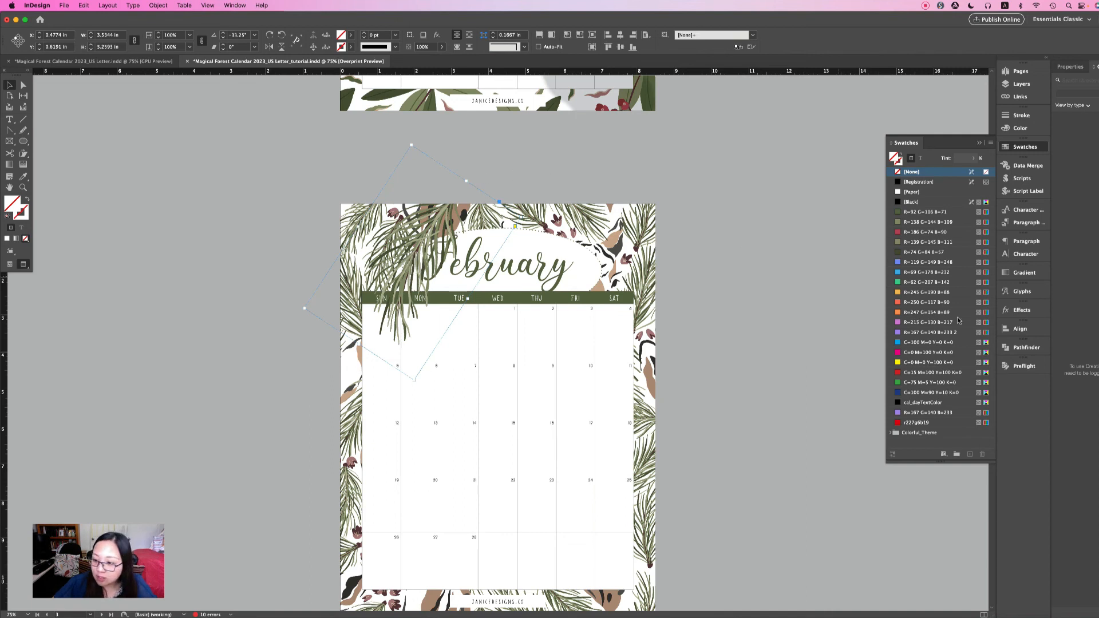
# Add a drop shadow effect with 20% opacity to the pine branch on the February page
pyautogui.click(1009, 309)
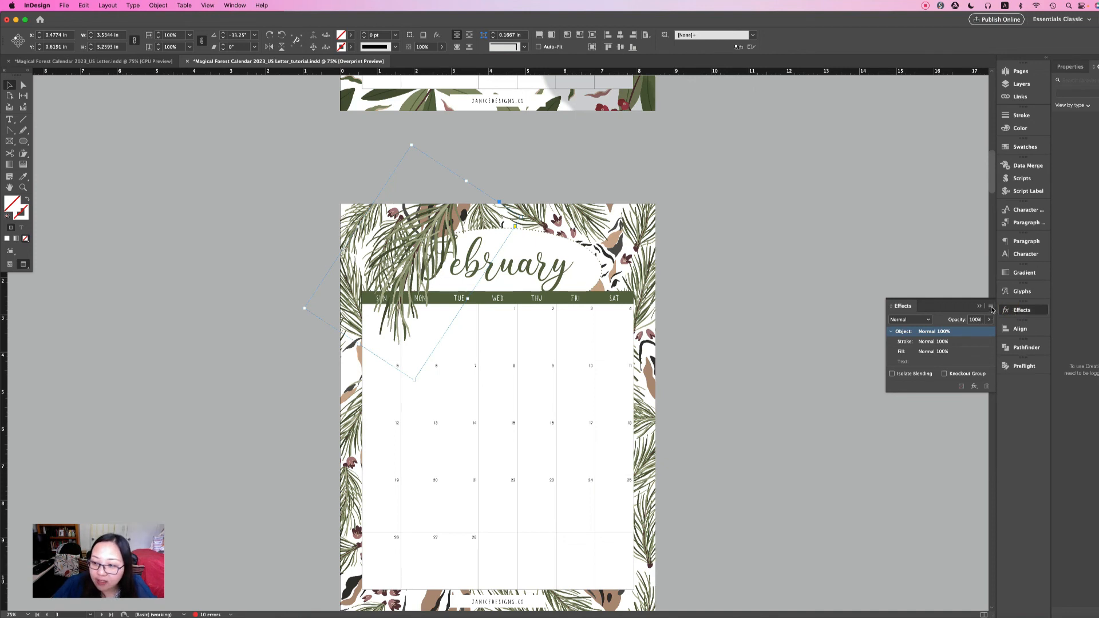
pyautogui.click(991, 306)
pyautogui.moveTo(1007, 324)
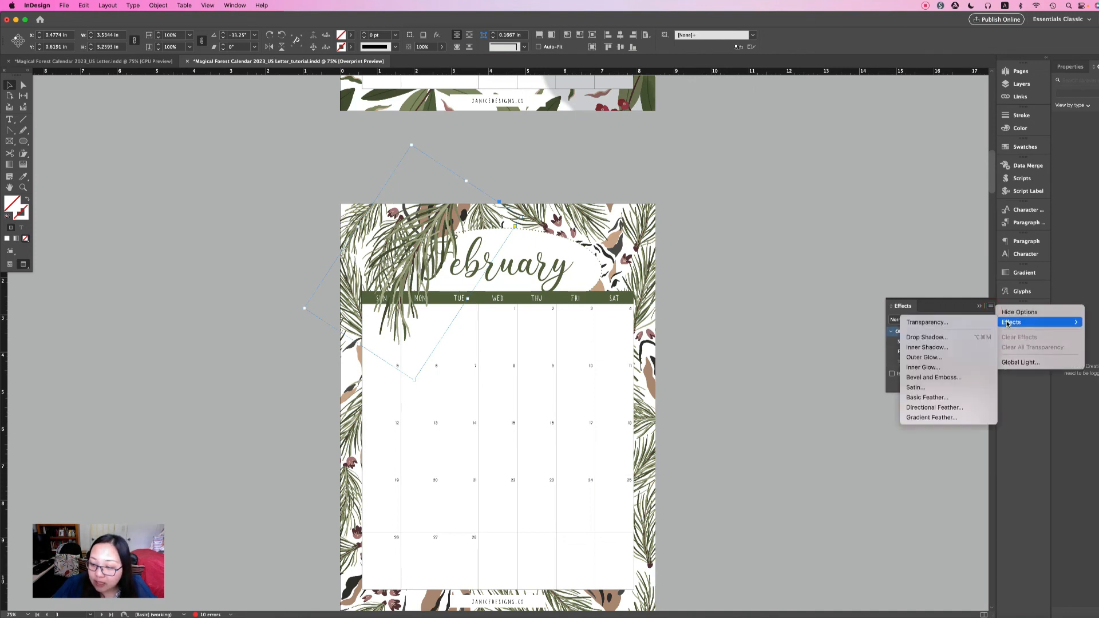
pyautogui.click(927, 337)
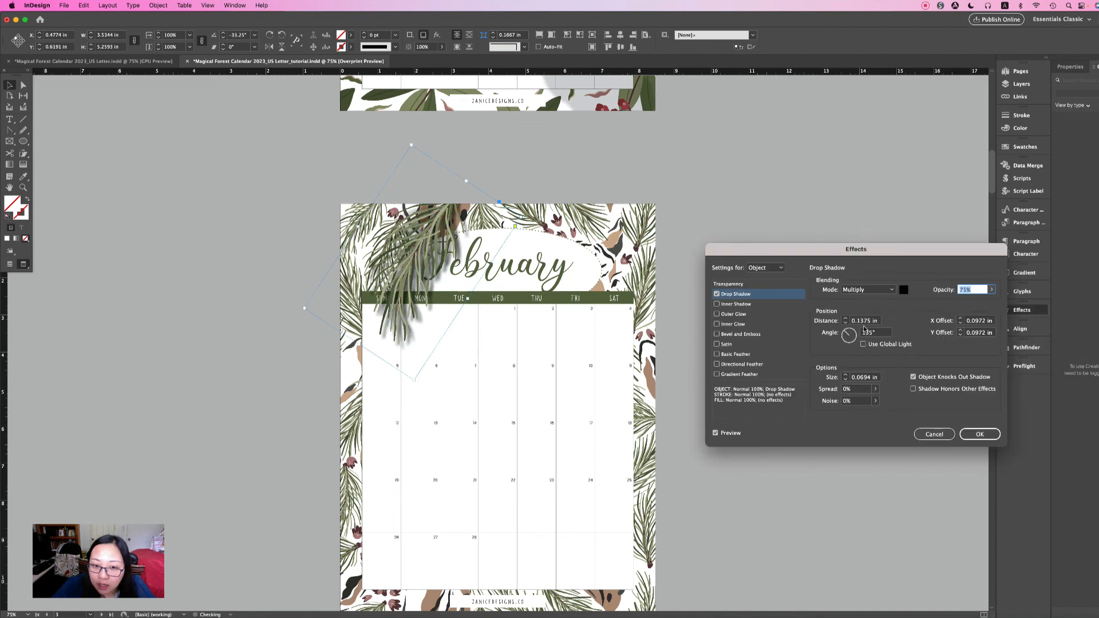
pyautogui.write('20')
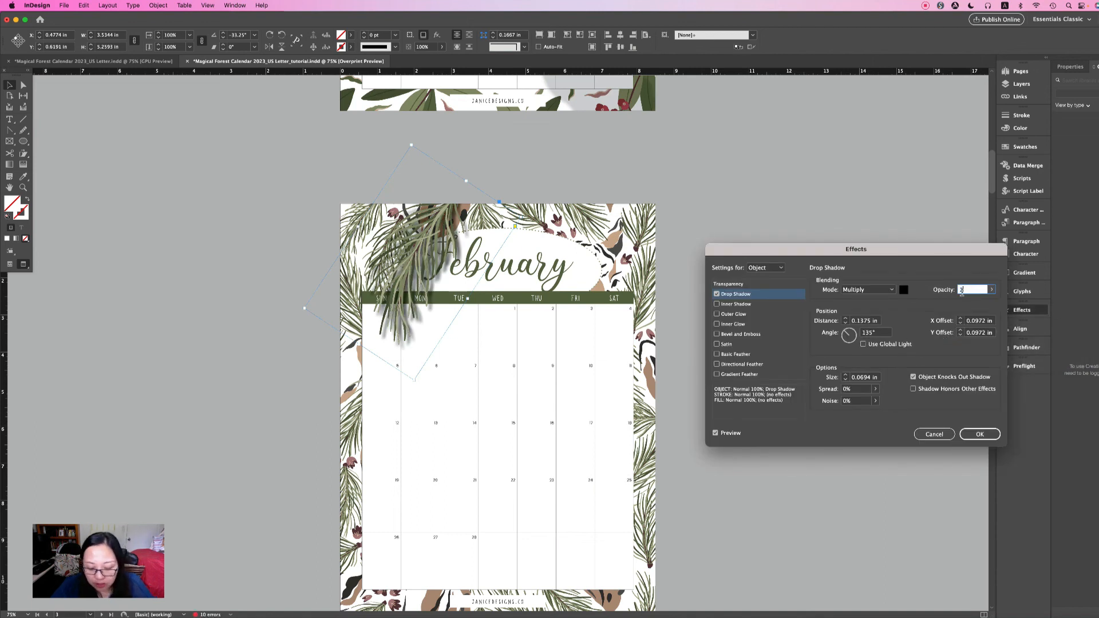
# Increase the X offset of the pine branch's drop shadow to 2.75 in
pyautogui.click(961, 319)
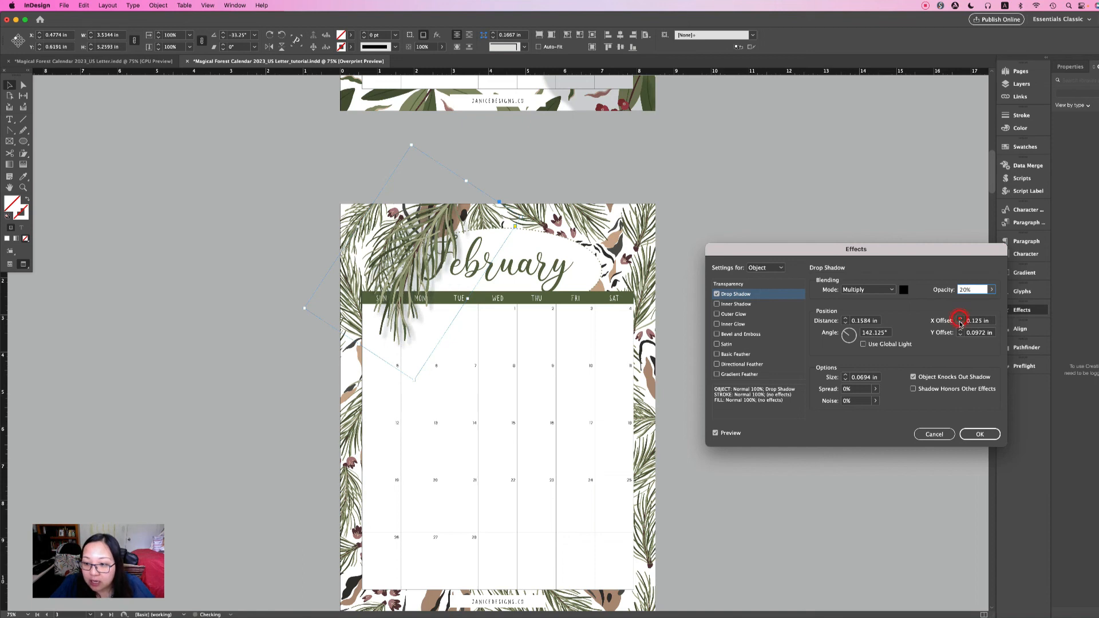
pyautogui.click(961, 319)
pyautogui.click(961, 318)
pyautogui.click(961, 319)
pyautogui.click(961, 319)
pyautogui.click(961, 319)
pyautogui.click(961, 319)
pyautogui.click(961, 319)
pyautogui.click(962, 319)
pyautogui.click(961, 318)
pyautogui.click(961, 319)
pyautogui.click(961, 319)
pyautogui.click(961, 319)
pyautogui.click(961, 318)
pyautogui.click(961, 319)
pyautogui.click(961, 319)
pyautogui.click(962, 319)
pyautogui.click(961, 319)
pyautogui.click(962, 319)
pyautogui.click(962, 319)
pyautogui.click(961, 319)
pyautogui.click(961, 319)
pyautogui.click(961, 319)
pyautogui.click(962, 319)
pyautogui.click(962, 318)
pyautogui.click(961, 319)
pyautogui.click(961, 319)
pyautogui.click(962, 319)
pyautogui.click(961, 319)
pyautogui.click(962, 319)
pyautogui.click(961, 319)
pyautogui.click(961, 319)
pyautogui.click(961, 319)
pyautogui.click(962, 319)
pyautogui.click(961, 319)
pyautogui.click(961, 319)
pyautogui.click(961, 319)
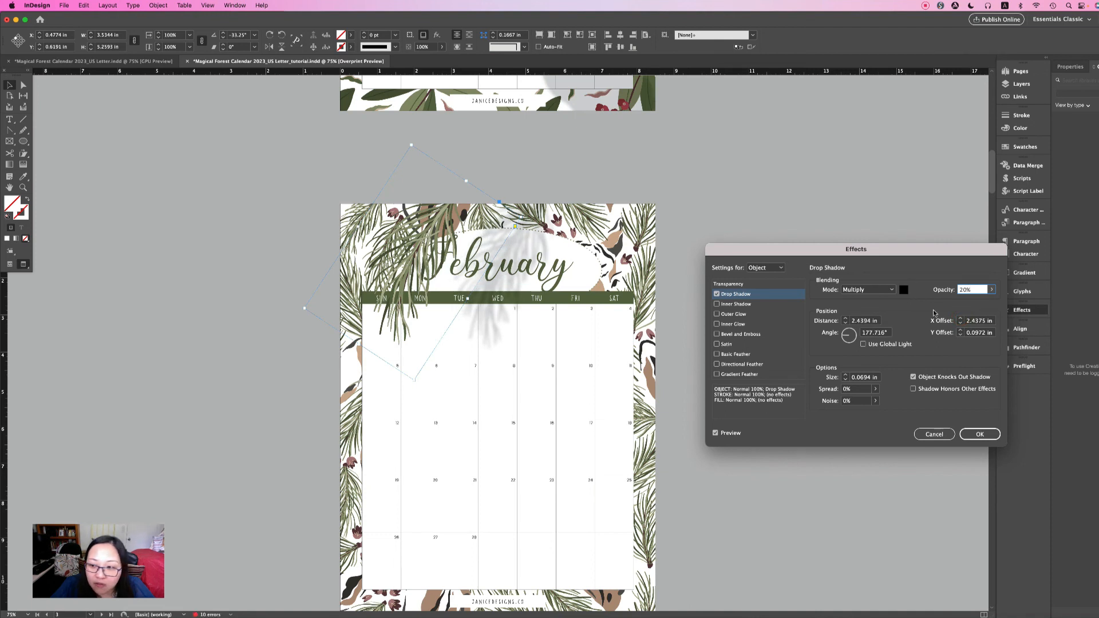
pyautogui.click(961, 319)
pyautogui.click(962, 320)
pyautogui.click(961, 320)
pyautogui.click(962, 319)
pyautogui.click(961, 319)
# Increase the Y offset of the pine branch's drop shadow to 0.875 in and apply the effect
pyautogui.click(961, 331)
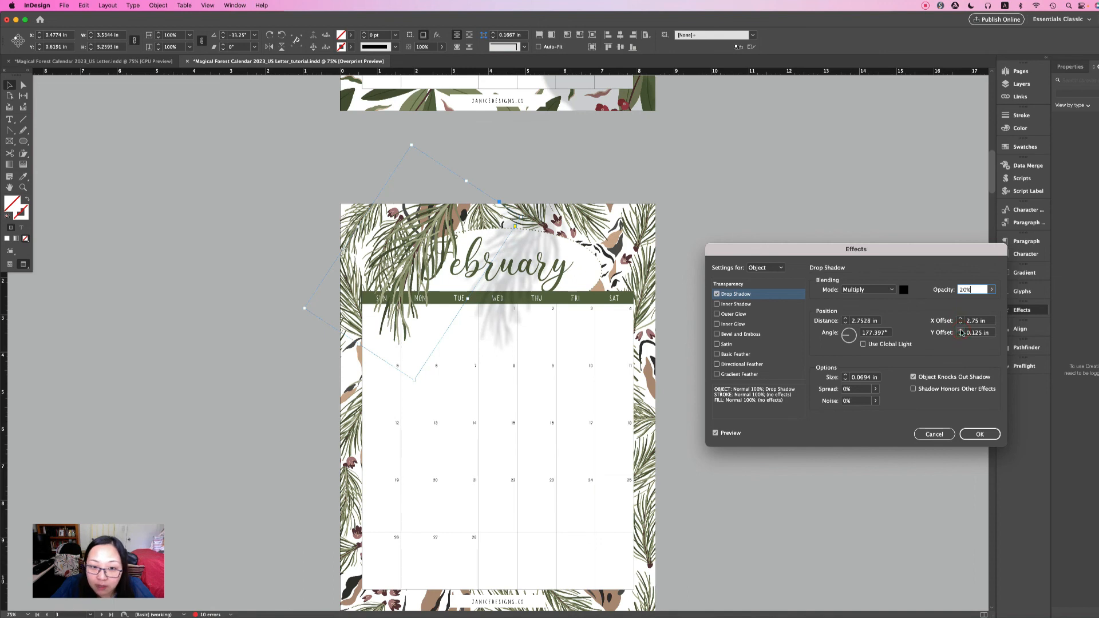
pyautogui.click(961, 331)
pyautogui.click(961, 331)
pyautogui.click(962, 331)
pyautogui.click(962, 331)
pyautogui.click(962, 331)
pyautogui.click(961, 331)
pyautogui.click(962, 331)
pyautogui.click(961, 331)
pyautogui.click(962, 330)
pyautogui.click(961, 331)
pyautogui.click(961, 331)
pyautogui.click(962, 331)
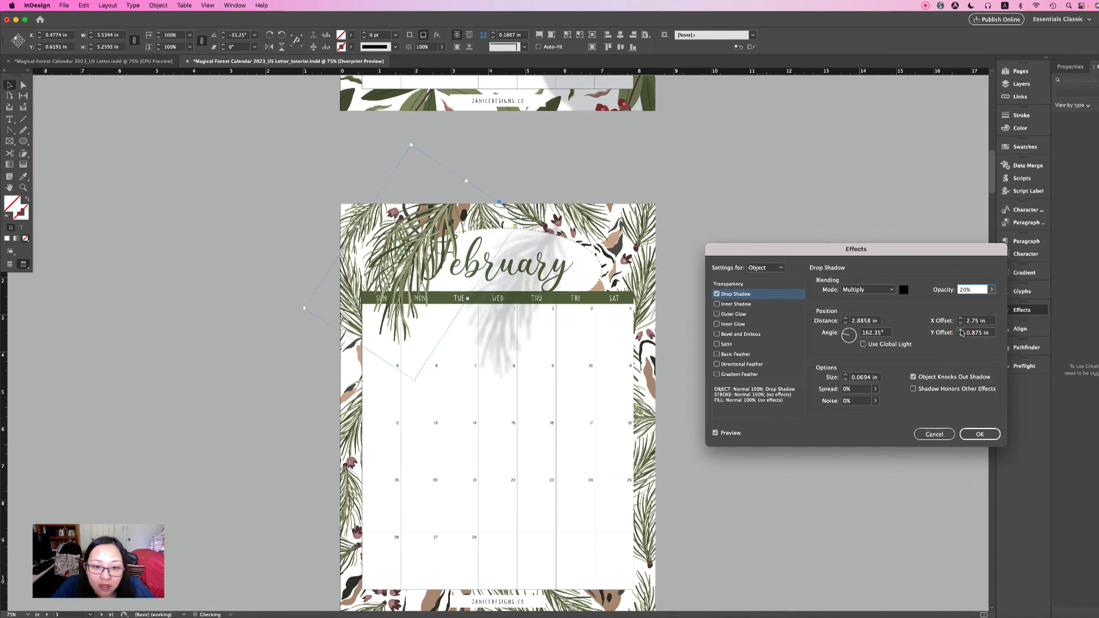
pyautogui.click(979, 434)
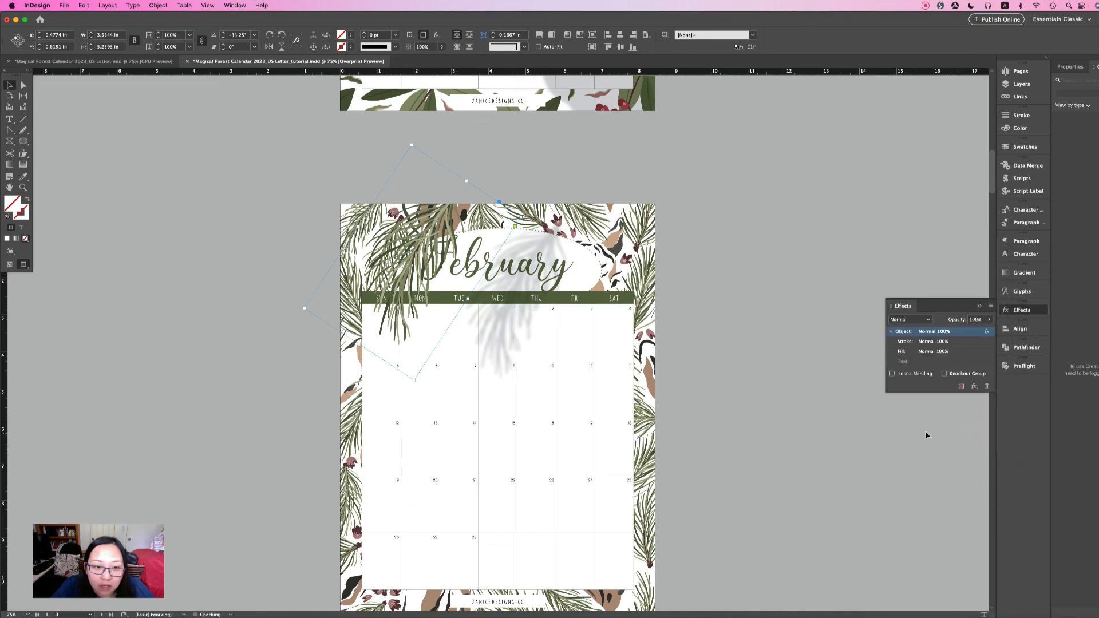
# Move the pine branch mostly off the February page beyond its upper-left corner, leaving its shadow falling over the title and calendar
pyautogui.click(756, 335)
pyautogui.click(431, 226)
pyautogui.moveTo(433, 222); pyautogui.dragTo(352, 193)
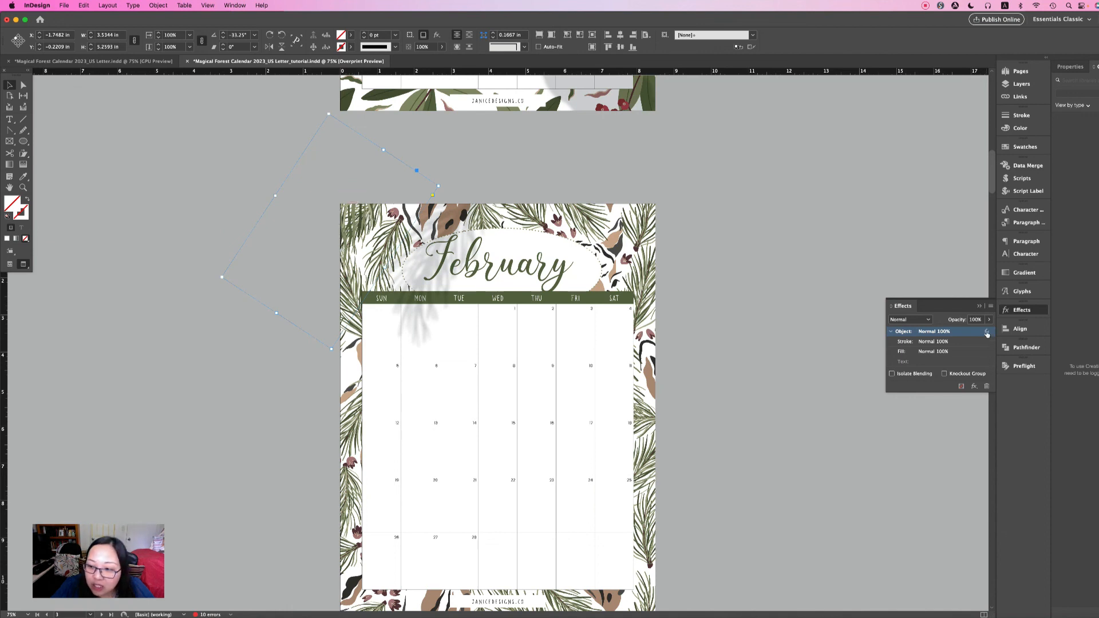
# Reopen the pine branch's drop shadow settings and increase the Y offset to 1.5625 in
pyautogui.moveTo(987, 334)
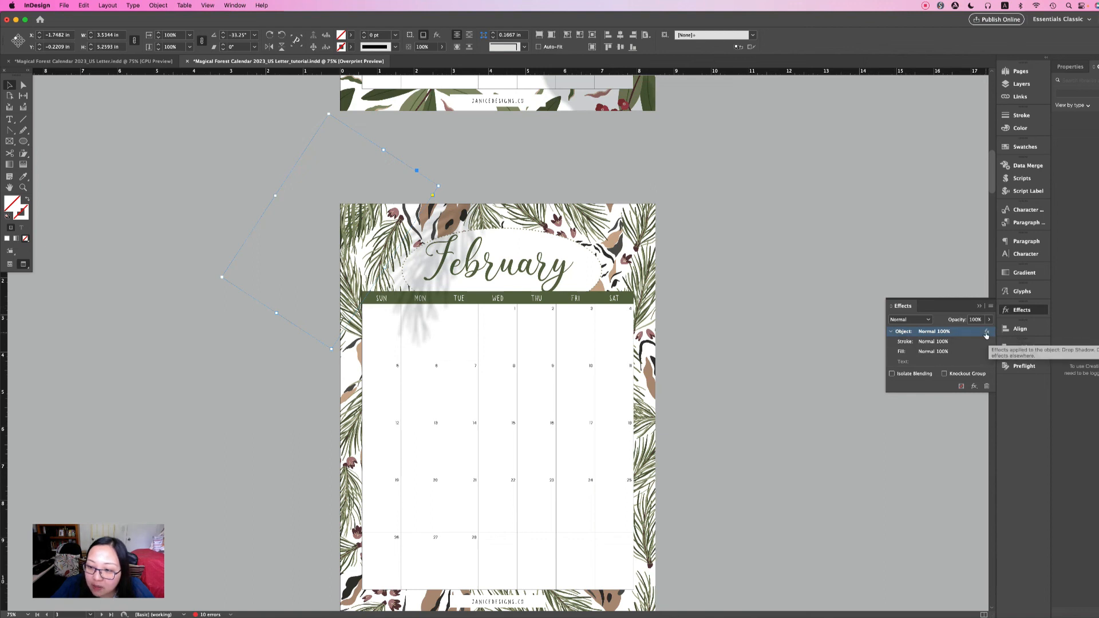
pyautogui.doubleClick(986, 335)
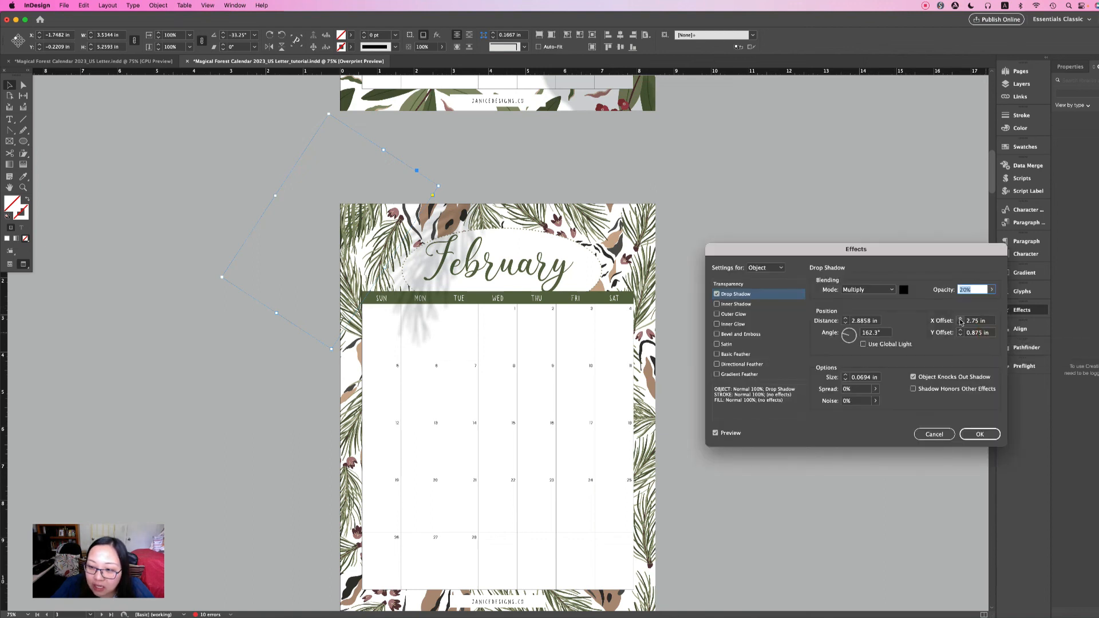
pyautogui.click(961, 331)
pyautogui.click(962, 330)
pyautogui.click(961, 330)
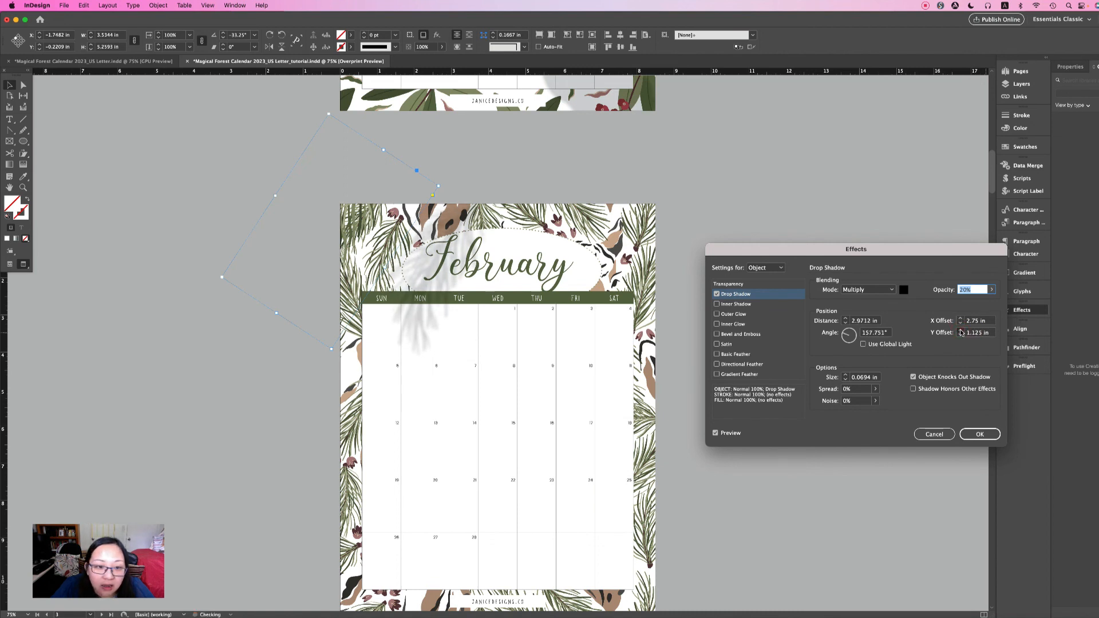
# Increase the X offset of the pine branch's drop shadow to 3.8125 in and apply the effect
pyautogui.click(961, 319)
pyautogui.click(961, 319)
pyautogui.click(961, 318)
pyautogui.click(961, 319)
pyautogui.click(962, 319)
pyautogui.click(961, 319)
pyautogui.click(961, 318)
pyautogui.click(961, 319)
pyautogui.click(961, 319)
pyautogui.click(961, 319)
pyautogui.click(961, 319)
pyautogui.click(961, 319)
pyautogui.click(961, 319)
pyautogui.click(961, 319)
pyautogui.click(961, 319)
pyautogui.click(961, 319)
pyautogui.click(962, 319)
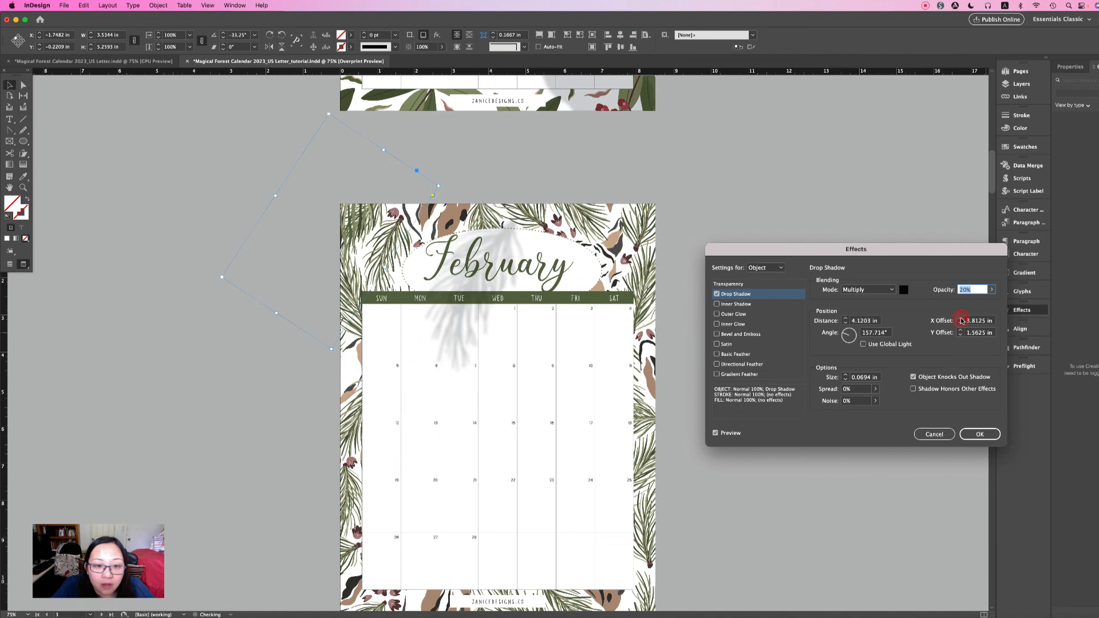
pyautogui.click(979, 435)
# Move the pine branch completely off the February page, up and to the left, keeping its shadow over the title and calendar, and deselect it
pyautogui.moveTo(368, 224); pyautogui.dragTo(306, 207)
pyautogui.scroll(-1, 802, 239)
pyautogui.click(802, 240)
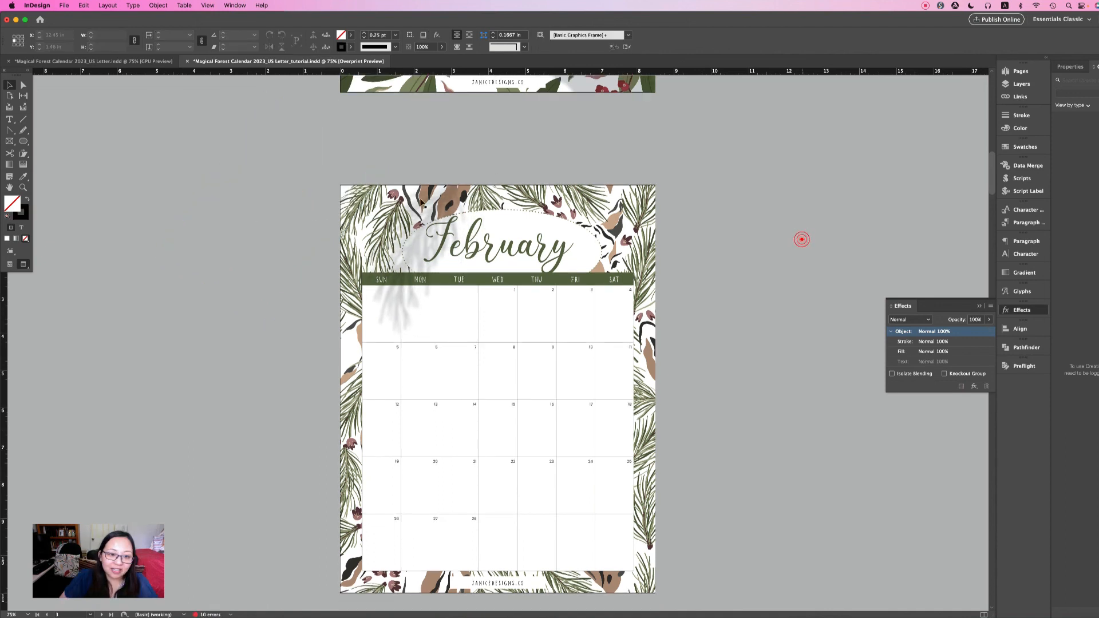
# Nudge the off-page pine branch slightly up and to the right, rotate it slightly clockwise to -35.75°, and deselect it
pyautogui.click(265, 191)
pyautogui.moveTo(307, 201); pyautogui.dragTo(319, 185)
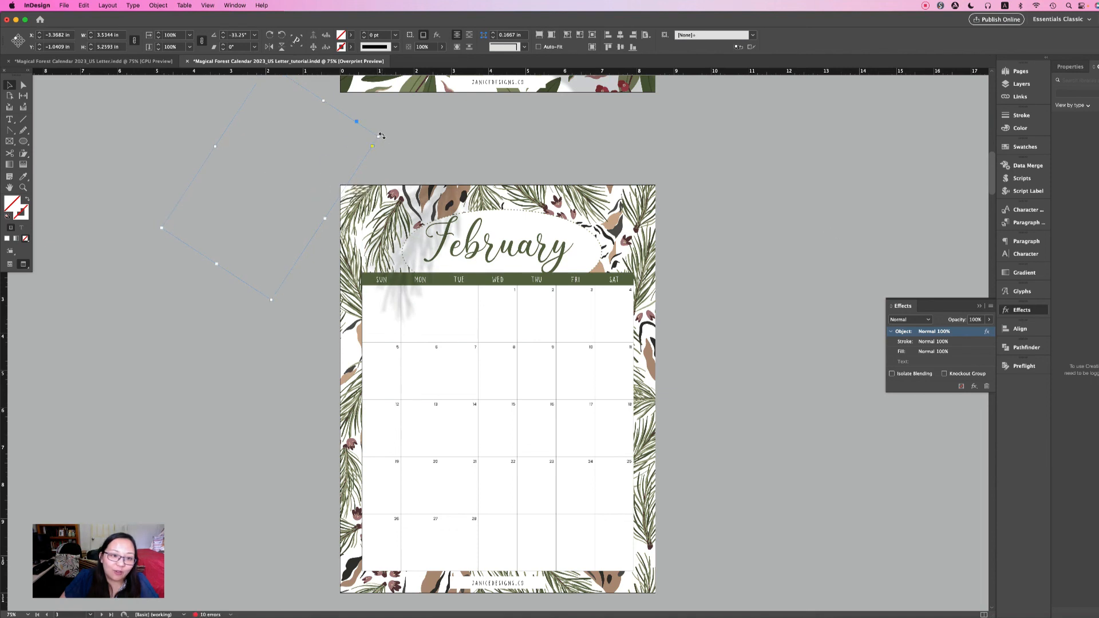
pyautogui.moveTo(387, 145); pyautogui.dragTo(387, 145)
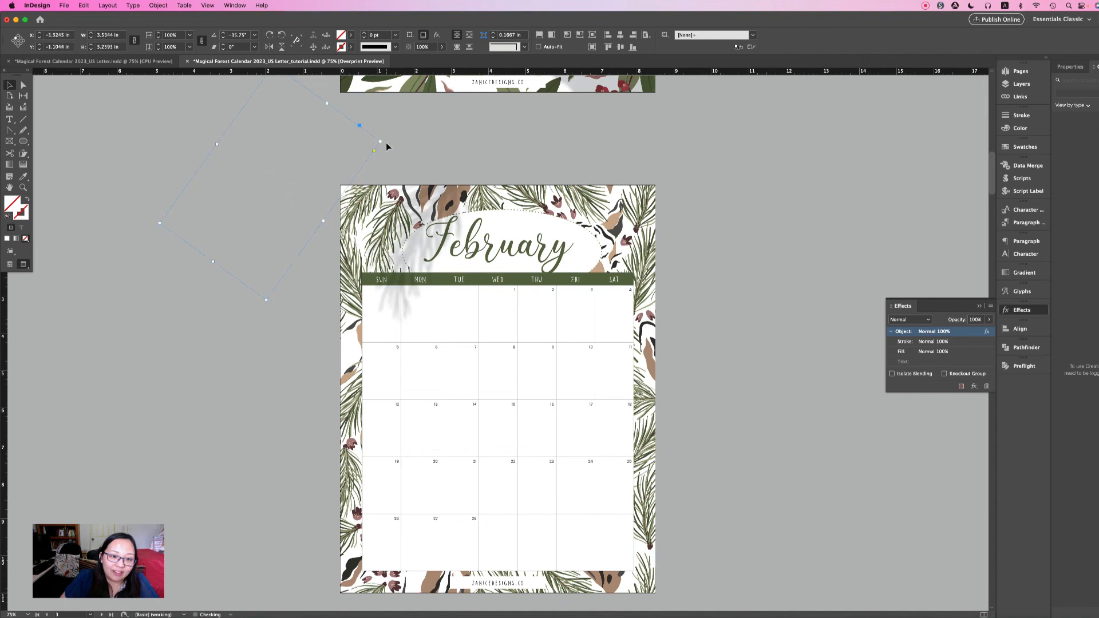
pyautogui.click(786, 175)
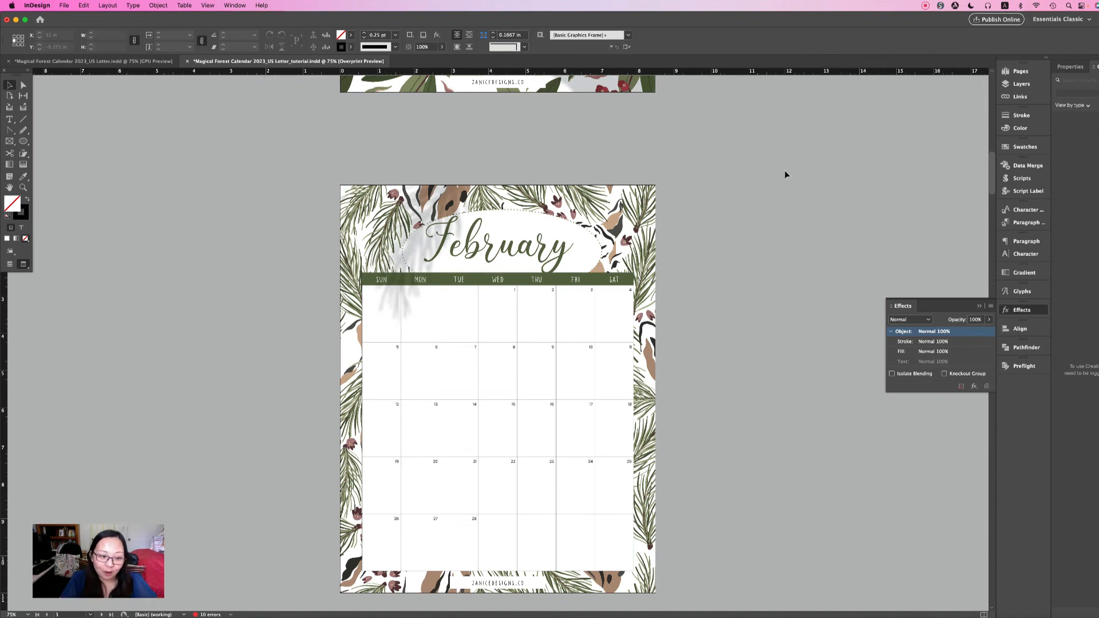
pyautogui.click(785, 171)
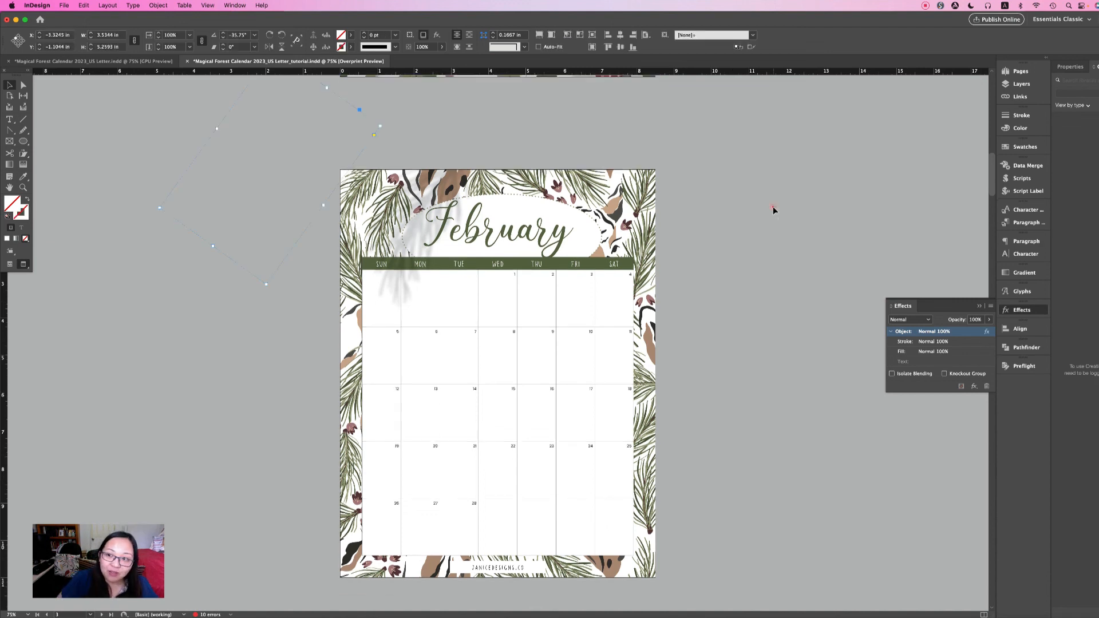
pyautogui.click(773, 210)
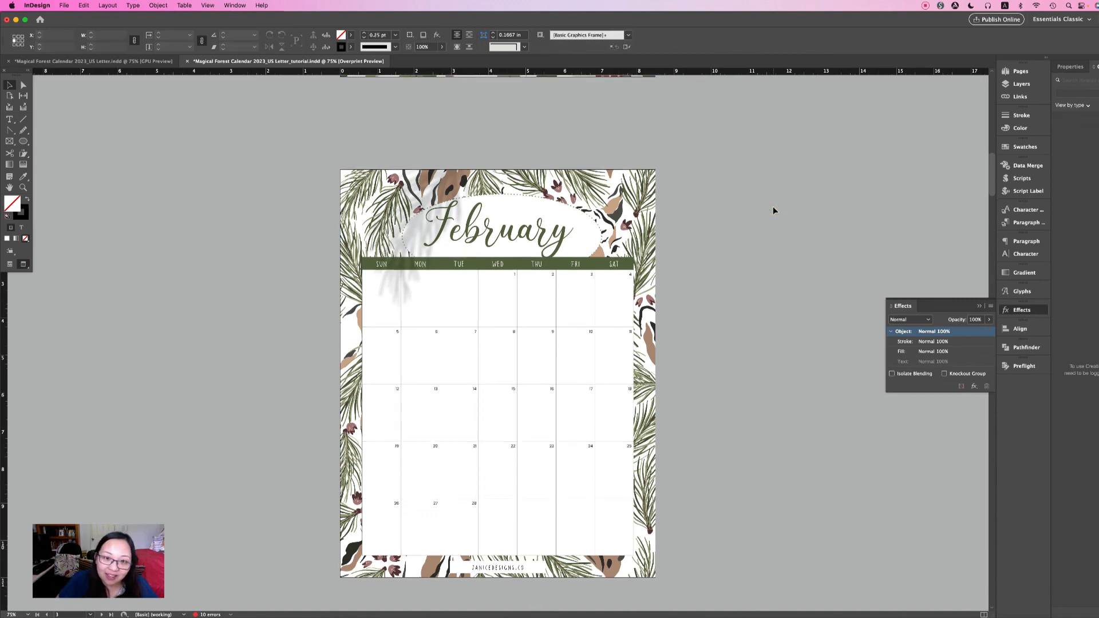